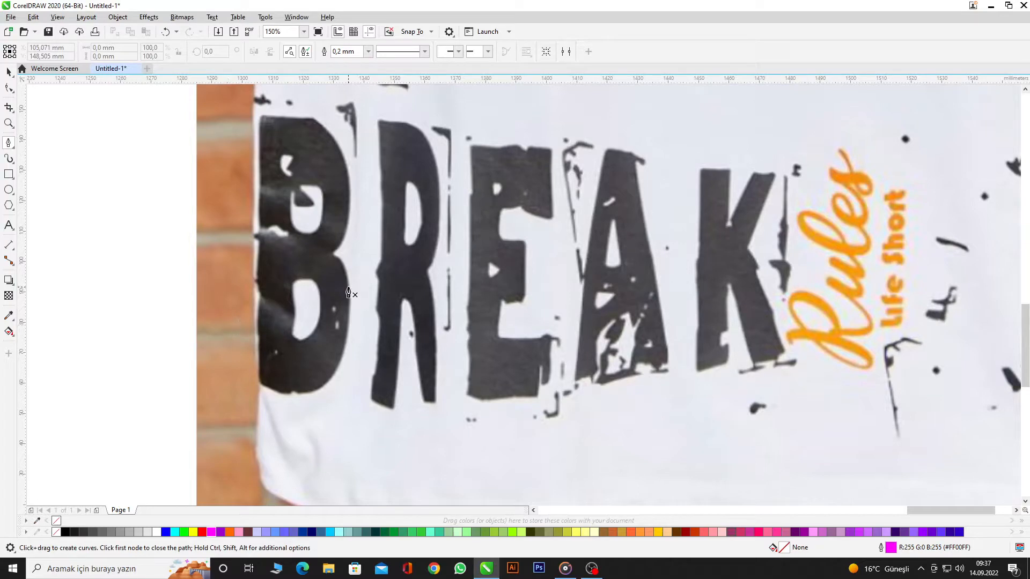
# - Start a Pen outline at the lower-left corner of the letter B and trace up its lower left edge to the first notch
pyautogui.scroll(3, 225, 313)
pyautogui.scroll(-2, 432, 305)
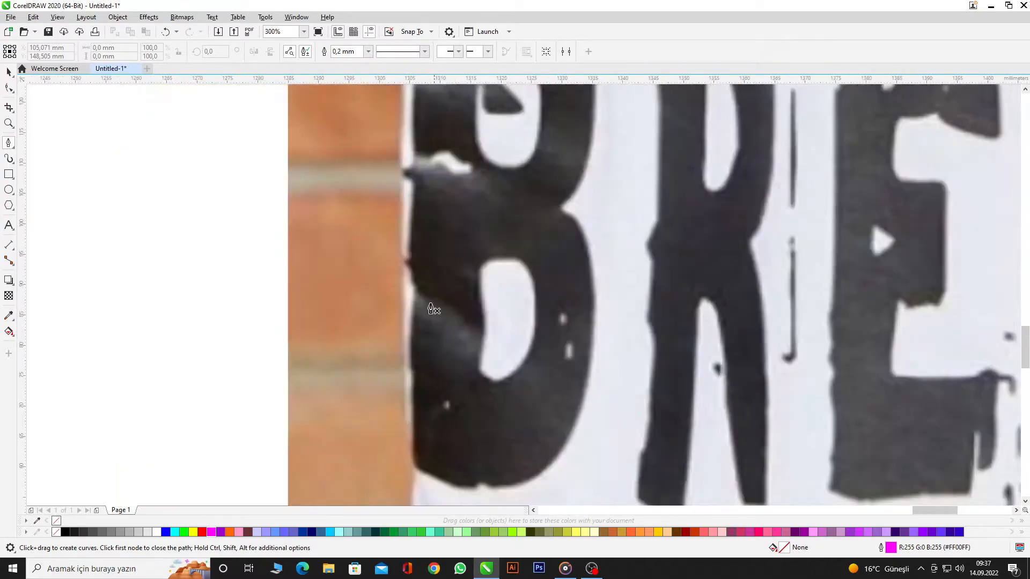
pyautogui.scroll(1, 417, 391)
pyautogui.scroll(-1, 425, 441)
pyautogui.scroll(1, 424, 441)
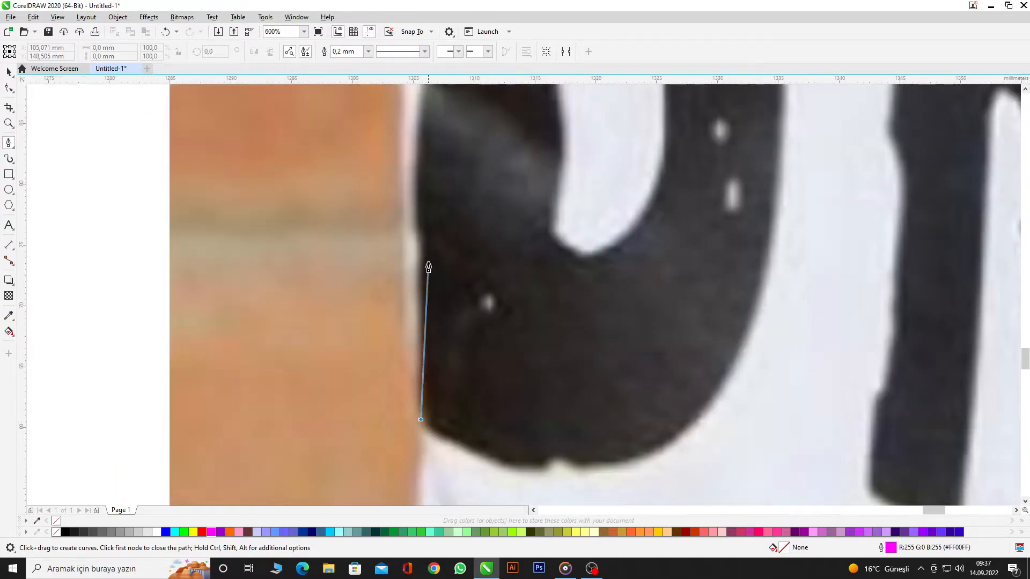
pyautogui.scroll(-2, 421, 252)
pyautogui.scroll(2, 417, 252)
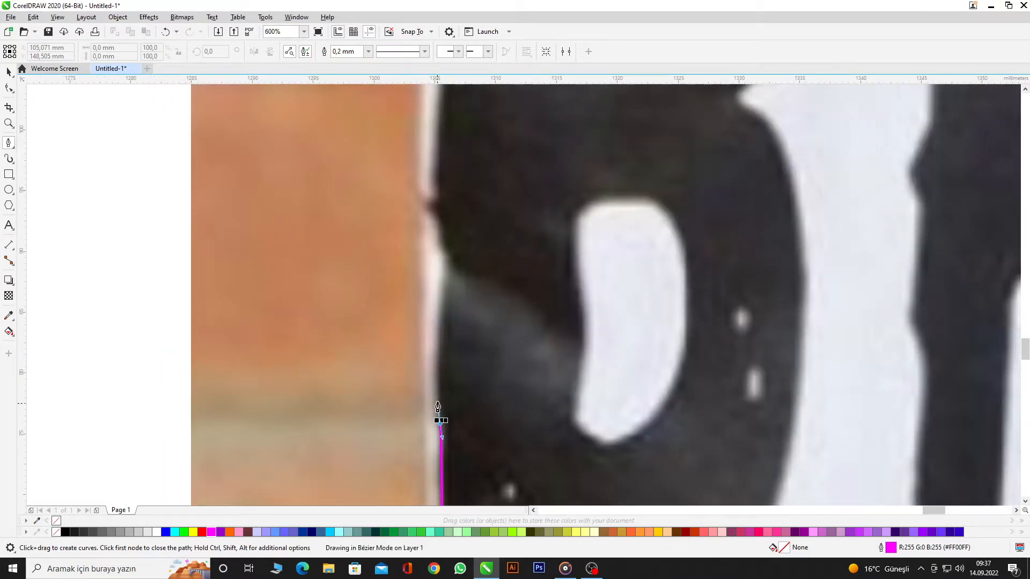
pyautogui.click(439, 419)
pyautogui.click(441, 257)
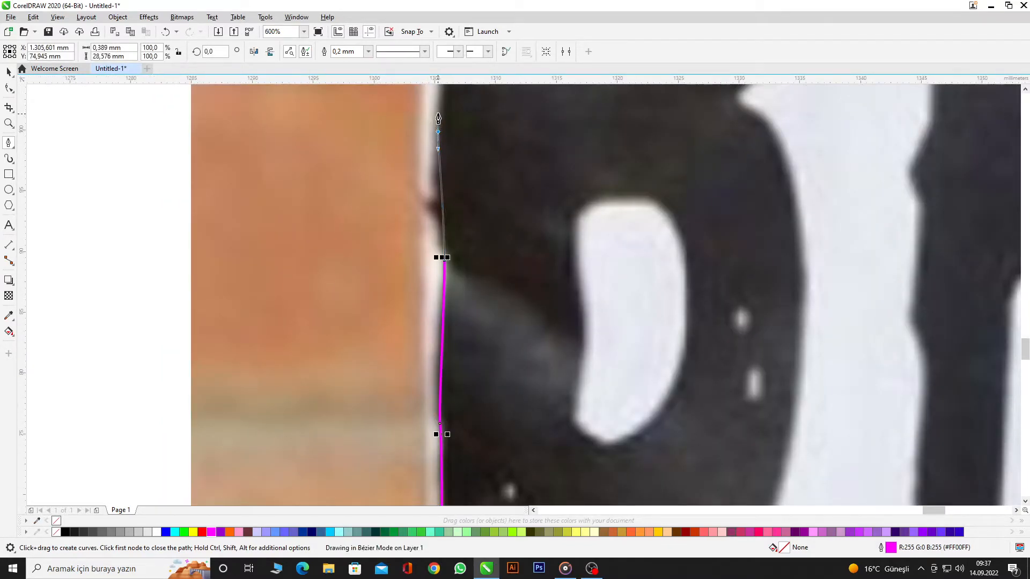
# - Continue the B outline up the left edge, tracing around the two small pointed notches near the letter's middle
pyautogui.scroll(2, 444, 173)
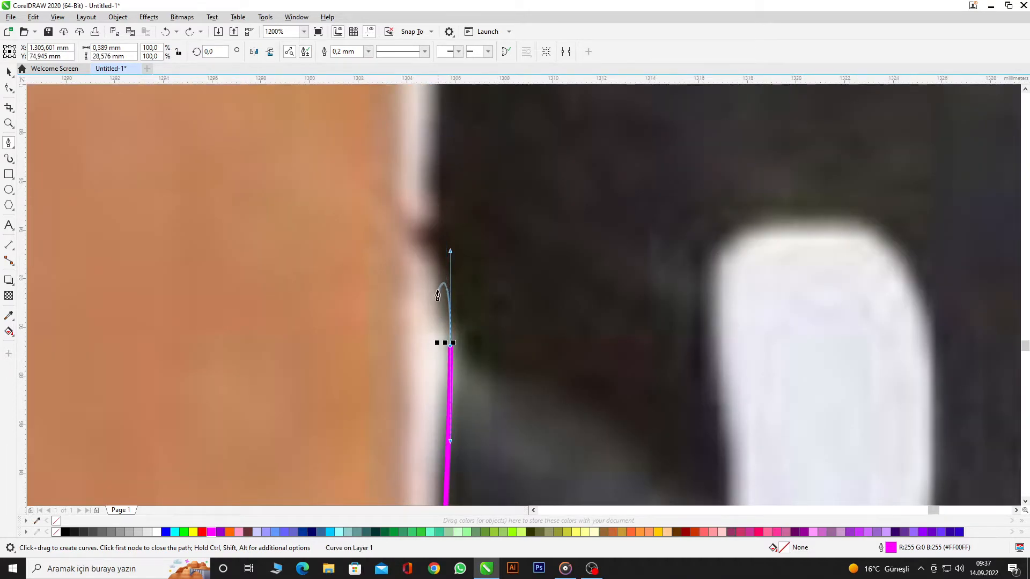
pyautogui.moveTo(433, 282); pyautogui.dragTo(421, 244)
pyautogui.click(361, 181)
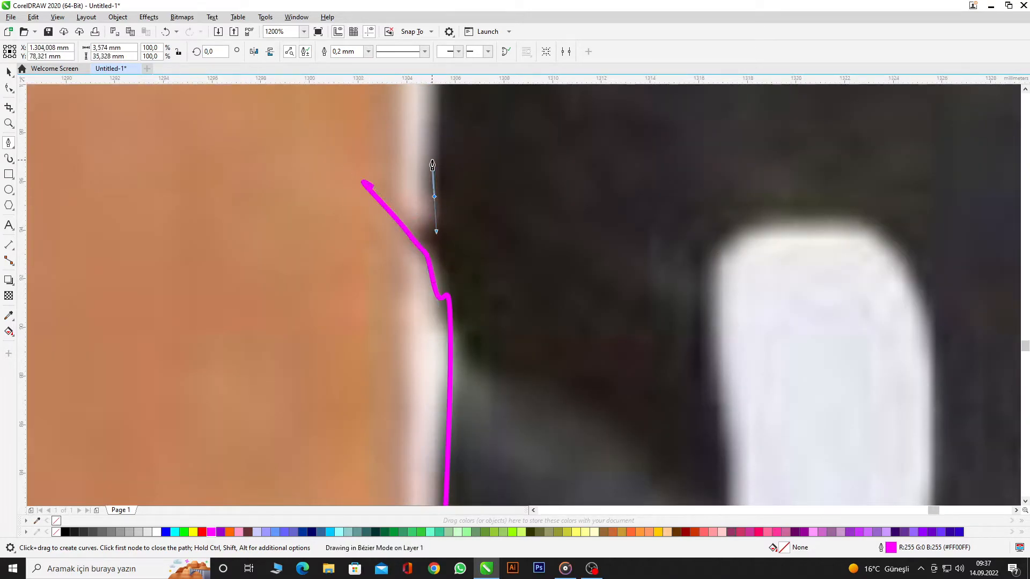
pyautogui.scroll(-6, 433, 229)
pyautogui.scroll(4, 440, 348)
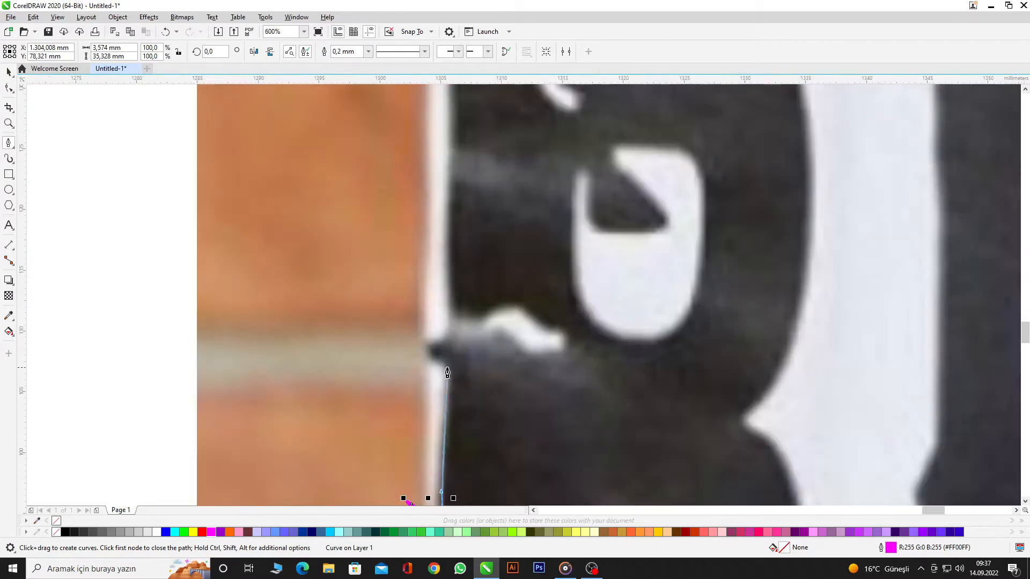
pyautogui.moveTo(441, 315); pyautogui.dragTo(439, 309)
pyautogui.click(444, 312)
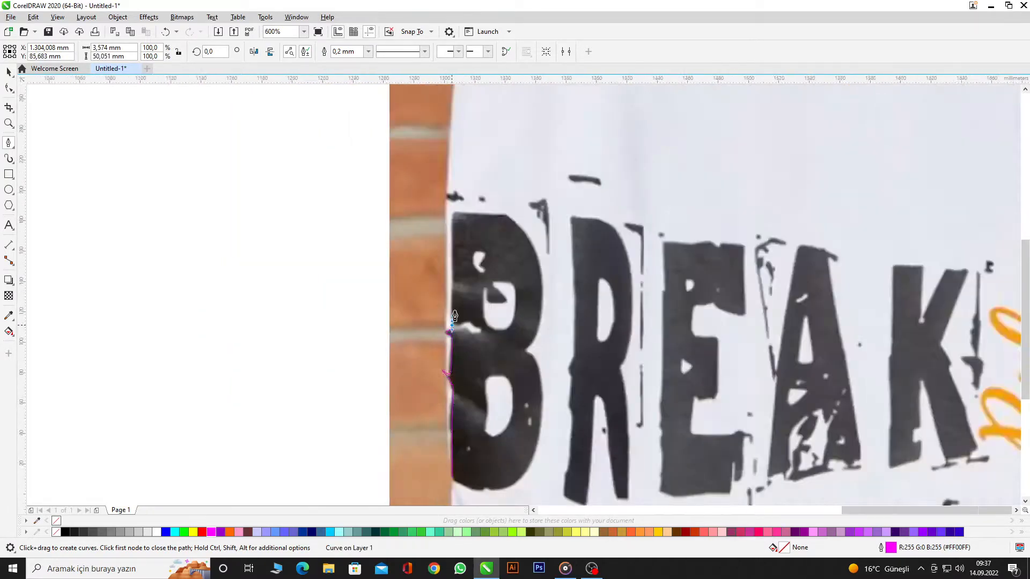
# - Extend the B outline up its upper left edge, around the top-left corner and along the top edge
pyautogui.scroll(5, 437, 321)
pyautogui.moveTo(445, 261); pyautogui.dragTo(465, 242)
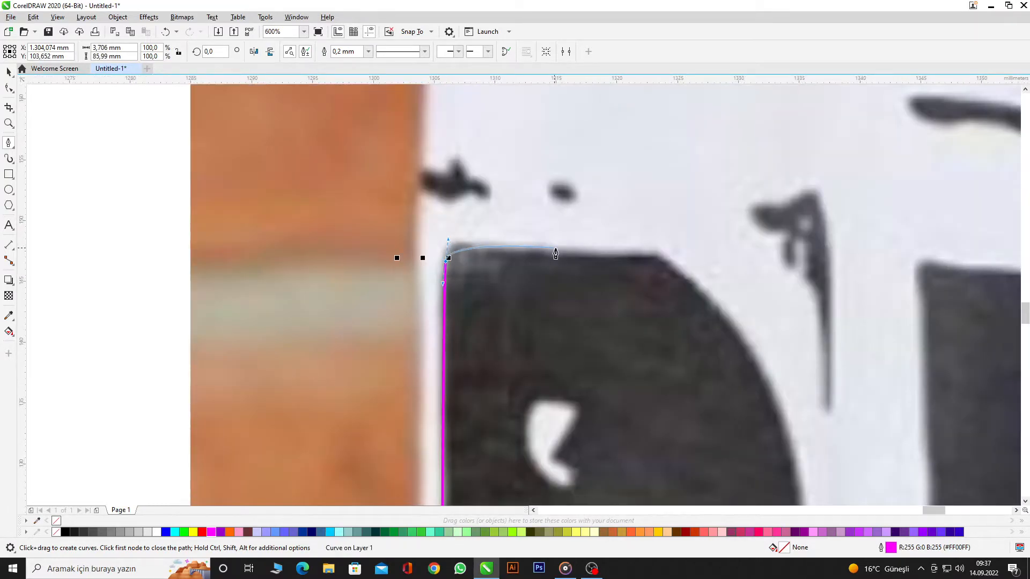
pyautogui.moveTo(655, 254); pyautogui.dragTo(655, 254)
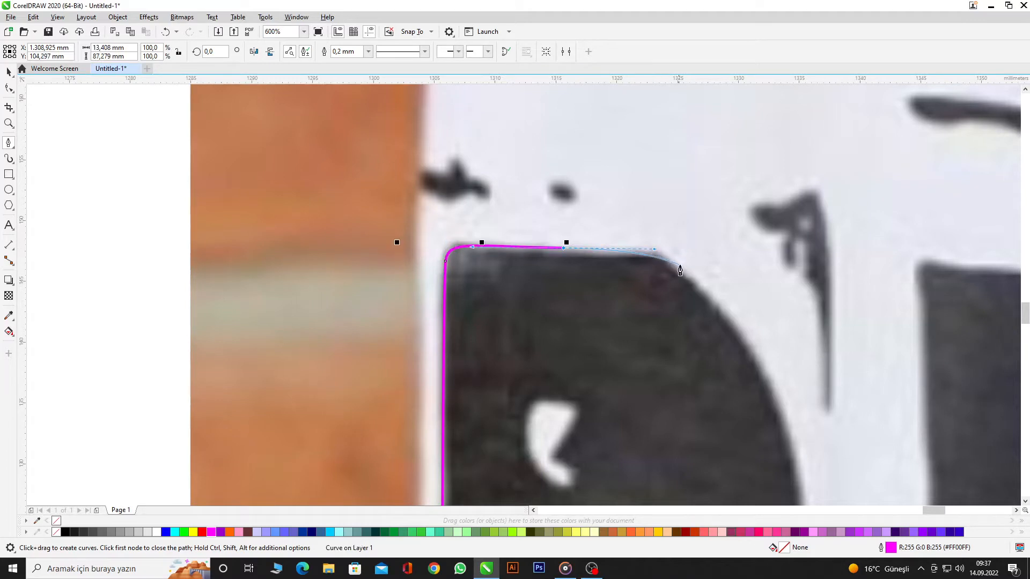
pyautogui.click(666, 265)
pyautogui.scroll(-3, 665, 260)
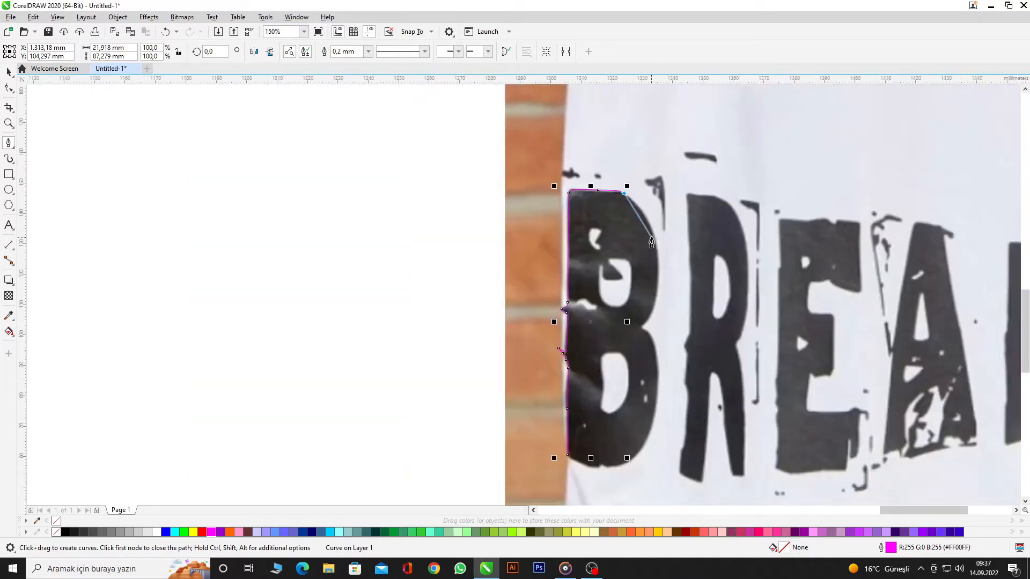
pyautogui.hotkey('ctrl', 'z')
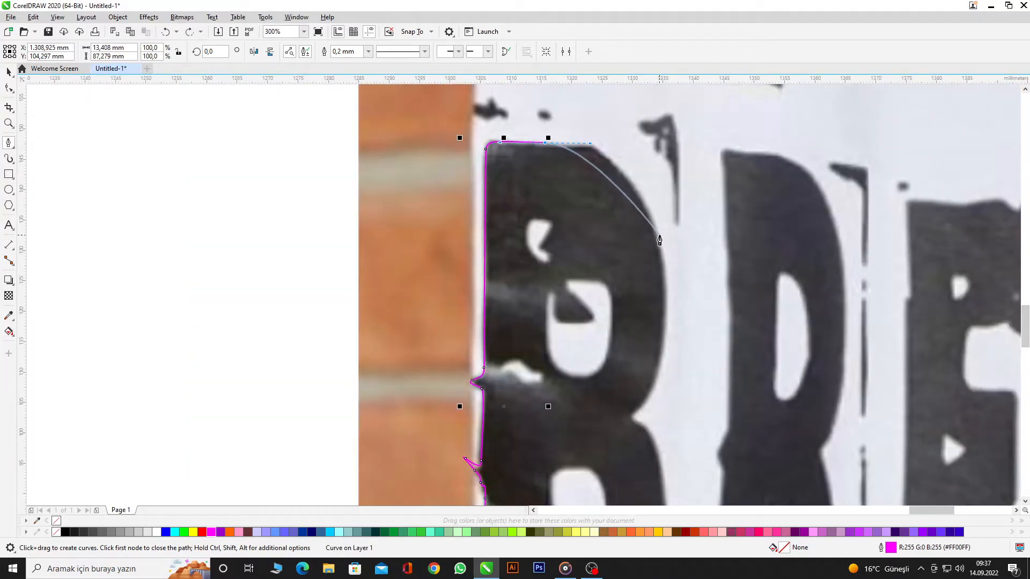
# - Trace the B's upper bowl with curved segments from the top edge down to the waist between the bowls
pyautogui.moveTo(660, 241); pyautogui.dragTo(680, 325)
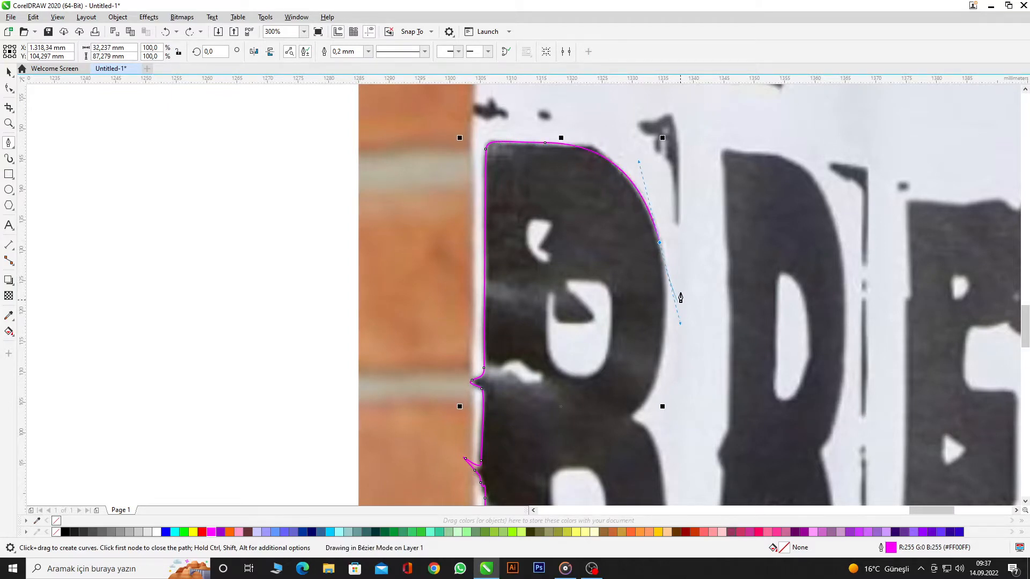
pyautogui.scroll(-2, 680, 324)
pyautogui.scroll(2, 662, 278)
pyautogui.moveTo(652, 277); pyautogui.dragTo(624, 298)
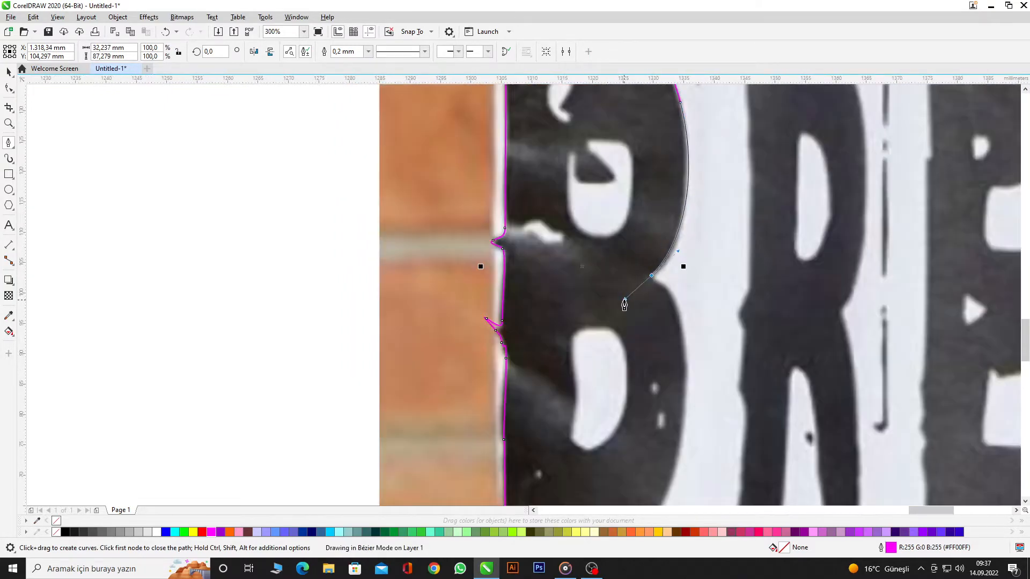
# - Trace the B's lower bowl and notched bottom edge, closing the outline at its starting node, about 34 by 92 mm
pyautogui.scroll(-2, 654, 282)
pyautogui.scroll(2, 670, 282)
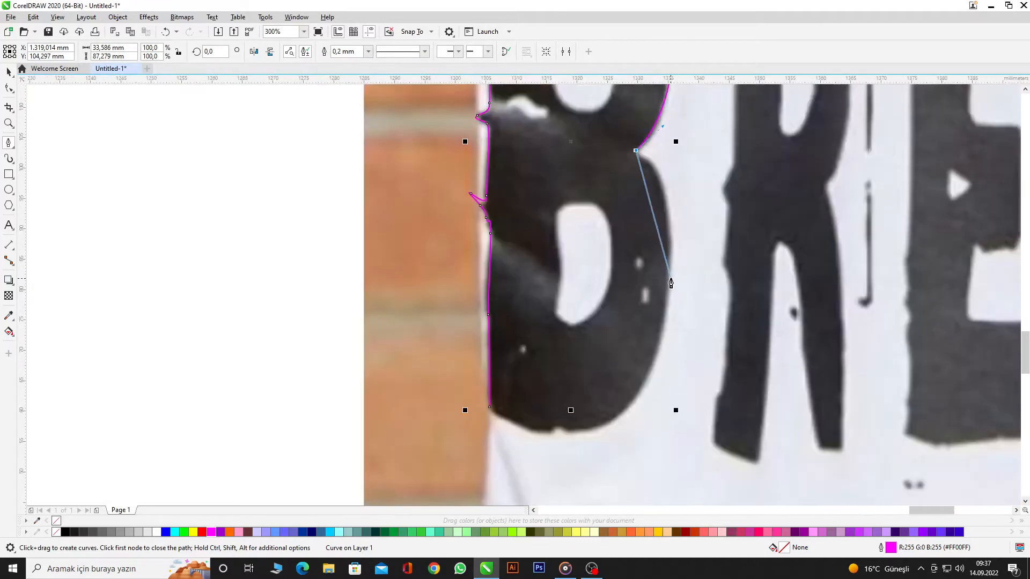
pyautogui.moveTo(669, 265); pyautogui.dragTo(669, 314)
pyautogui.moveTo(663, 354); pyautogui.dragTo(663, 354)
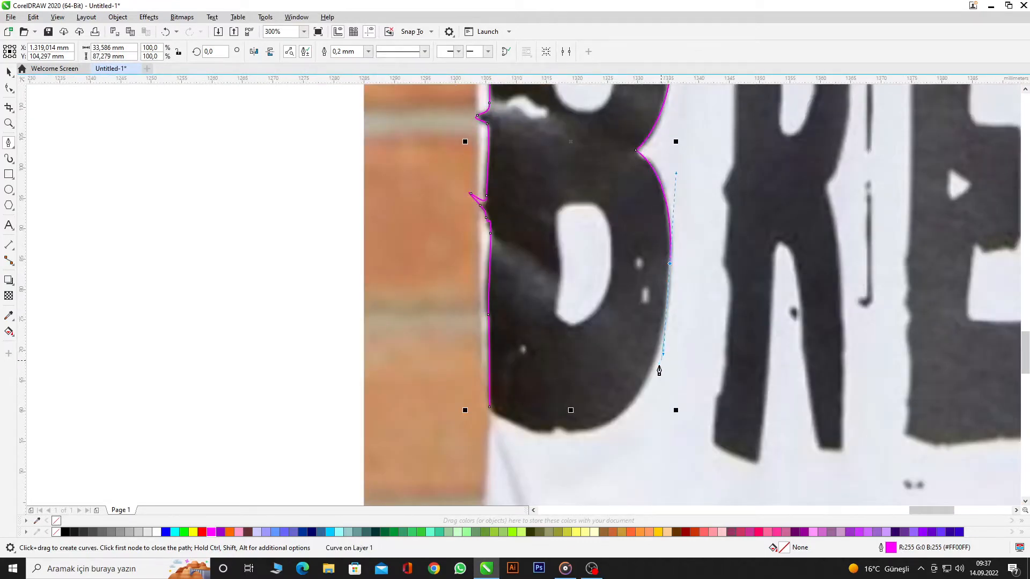
pyautogui.click(609, 424)
pyautogui.scroll(2, 546, 441)
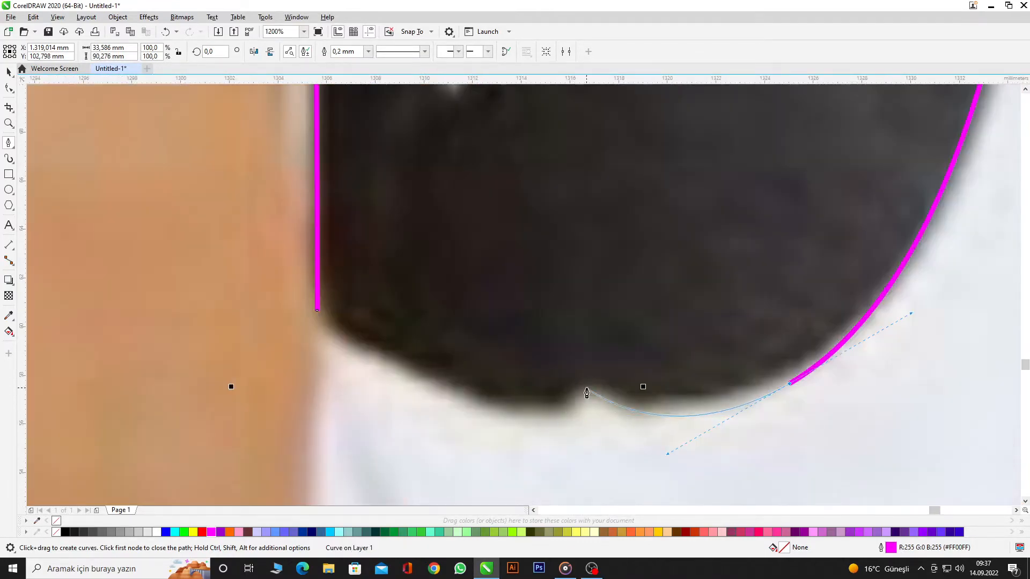
pyautogui.moveTo(553, 428); pyautogui.dragTo(542, 425)
pyautogui.click(317, 311)
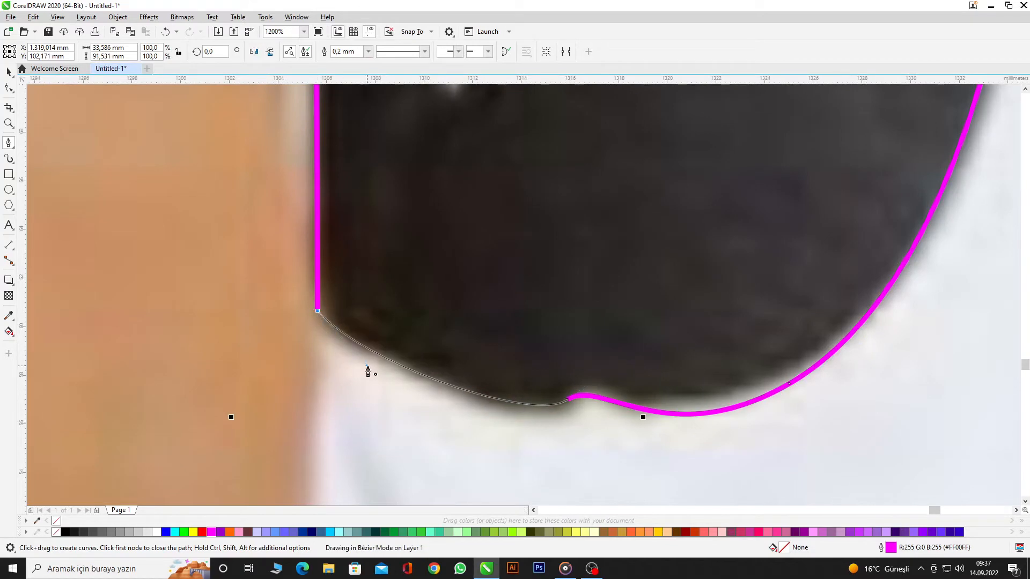
# - Trace the white opening in the B's lower bowl as a closed curve about 9 by 20 mm
pyautogui.scroll(-2, 522, 351)
pyautogui.scroll(1, 521, 316)
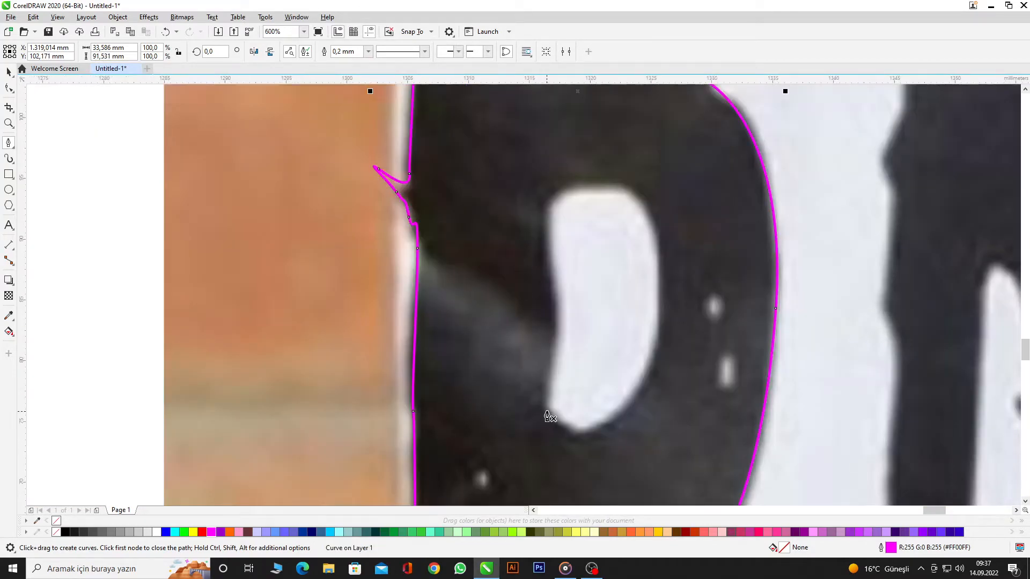
pyautogui.click(546, 404)
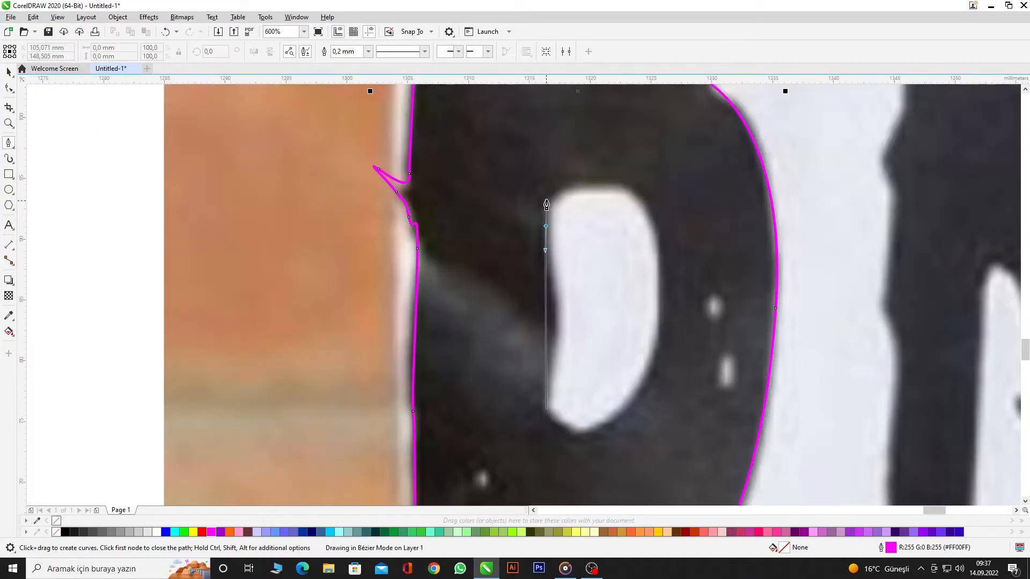
pyautogui.moveTo(547, 204); pyautogui.dragTo(546, 204)
pyautogui.moveTo(615, 186); pyautogui.dragTo(655, 191)
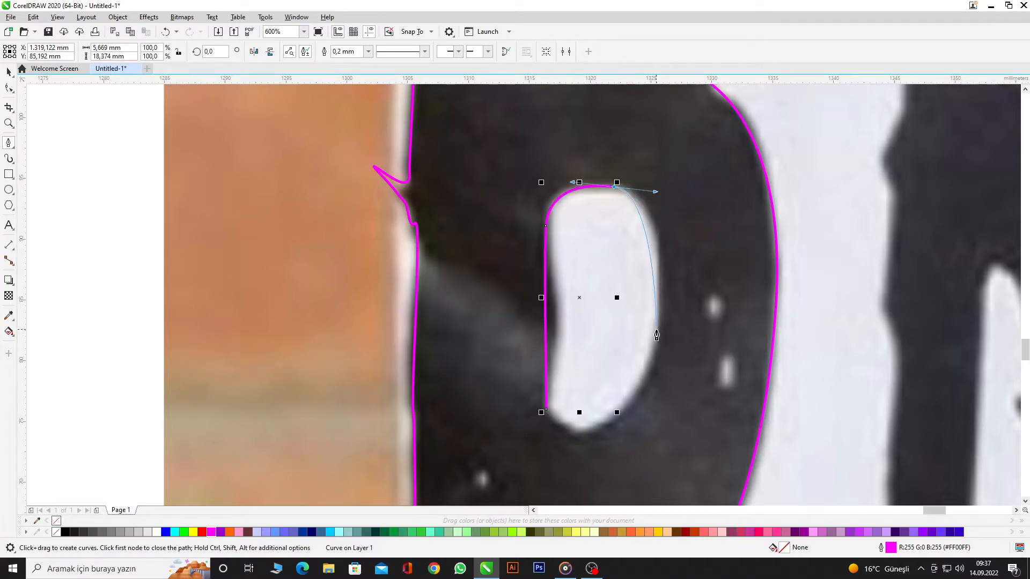
pyautogui.moveTo(655, 347); pyautogui.dragTo(642, 405)
pyautogui.moveTo(546, 413); pyautogui.dragTo(584, 450)
# - Trace the white opening in the B's upper bowl, including the dark wedge cutting into it, as a closed curve about 11 by 16 mm
pyautogui.scroll(-2, 577, 331)
pyautogui.scroll(4, 577, 330)
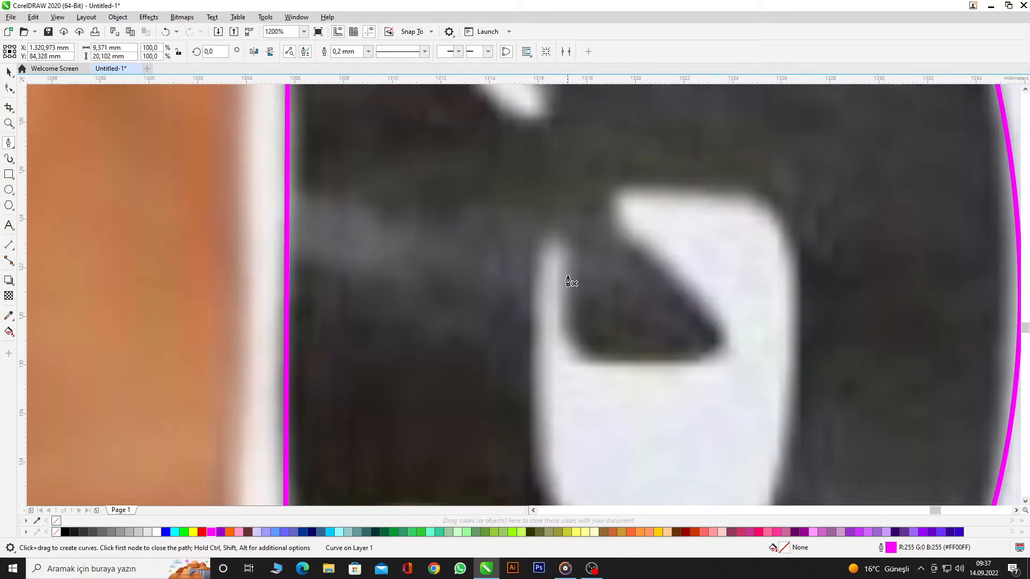
pyautogui.click(565, 240)
pyautogui.moveTo(578, 353); pyautogui.dragTo(602, 375)
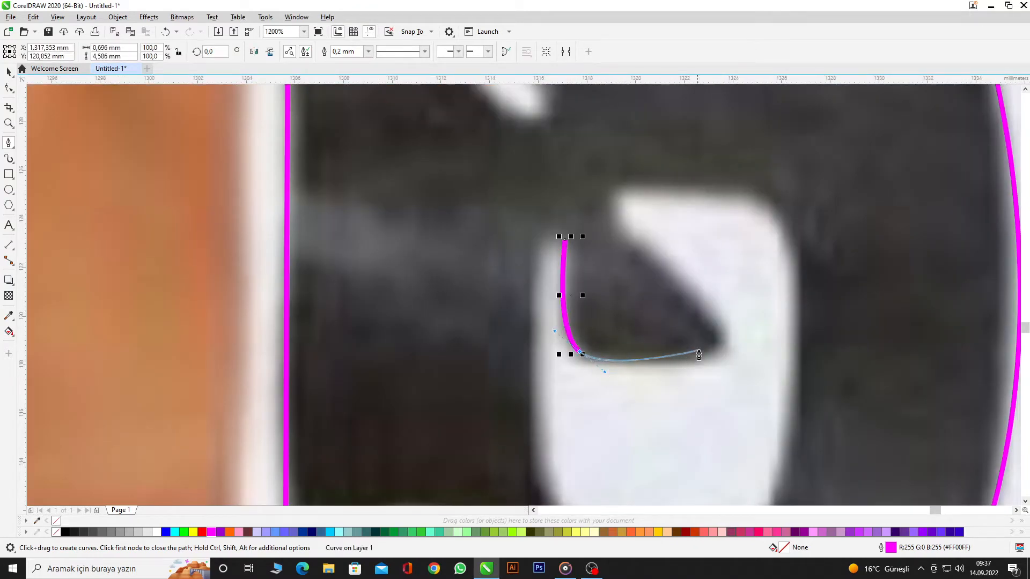
pyautogui.moveTo(719, 341); pyautogui.dragTo(731, 315)
pyautogui.moveTo(613, 215); pyautogui.dragTo(620, 247)
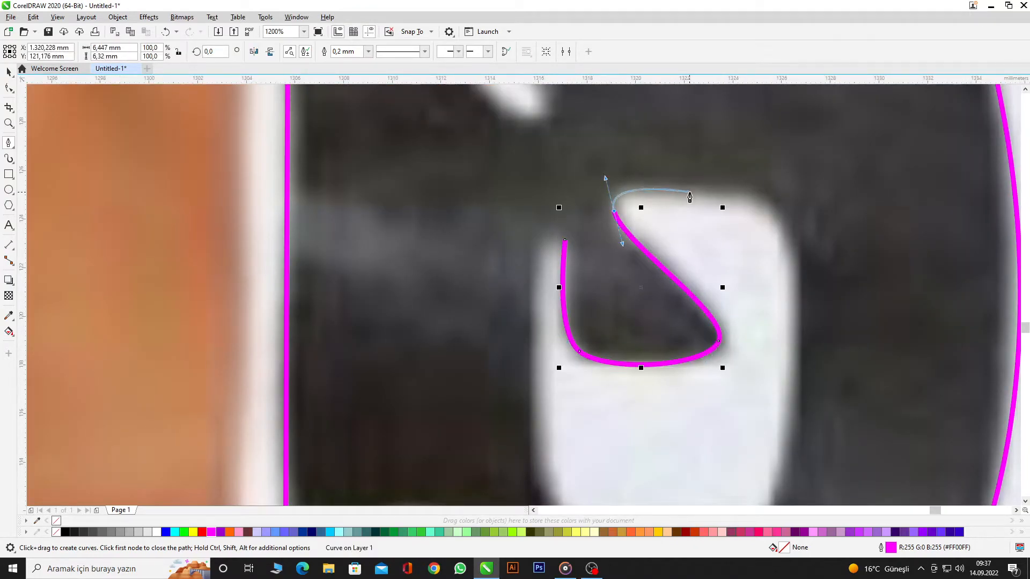
pyautogui.scroll(-2, 689, 188)
pyautogui.moveTo(733, 206); pyautogui.dragTo(746, 252)
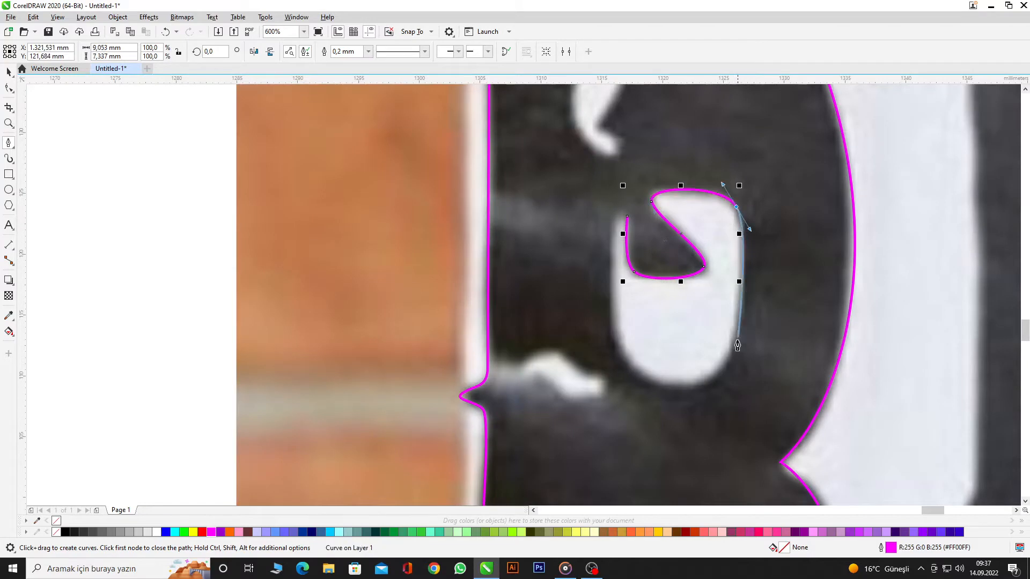
pyautogui.moveTo(728, 354); pyautogui.dragTo(715, 385)
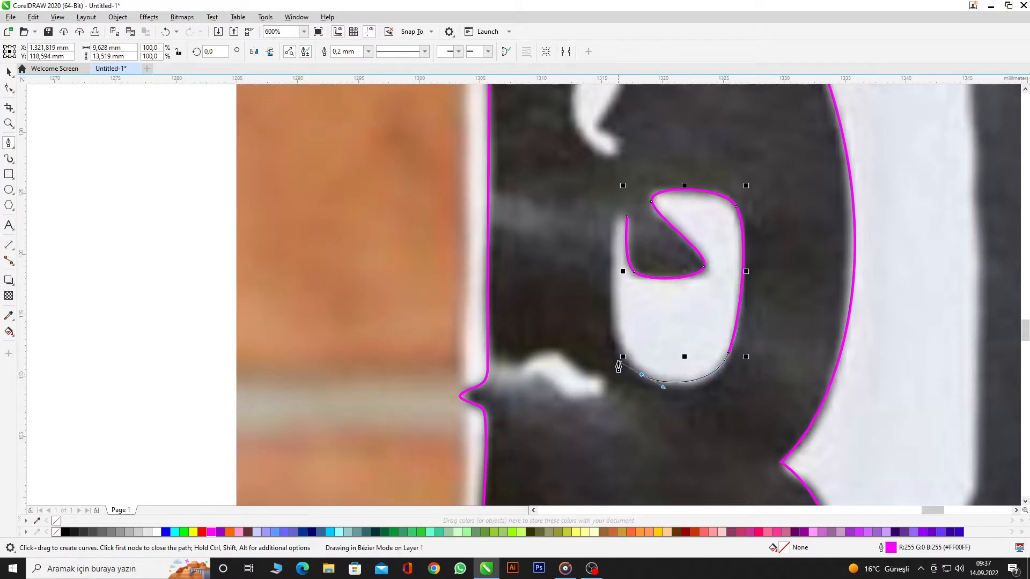
pyautogui.moveTo(618, 366); pyautogui.dragTo(610, 354)
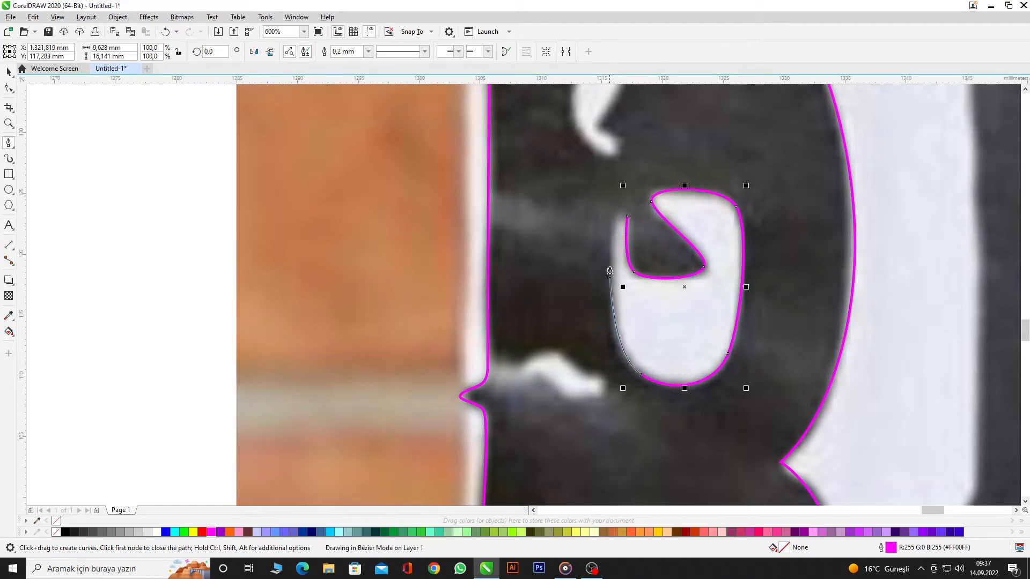
pyautogui.moveTo(610, 271); pyautogui.dragTo(614, 227)
pyautogui.click(626, 219)
# - Trace the small crescent-shaped white chip above the B's upper opening as a closed curve about 4.6 by 7.5 mm
pyautogui.scroll(-3, 614, 213)
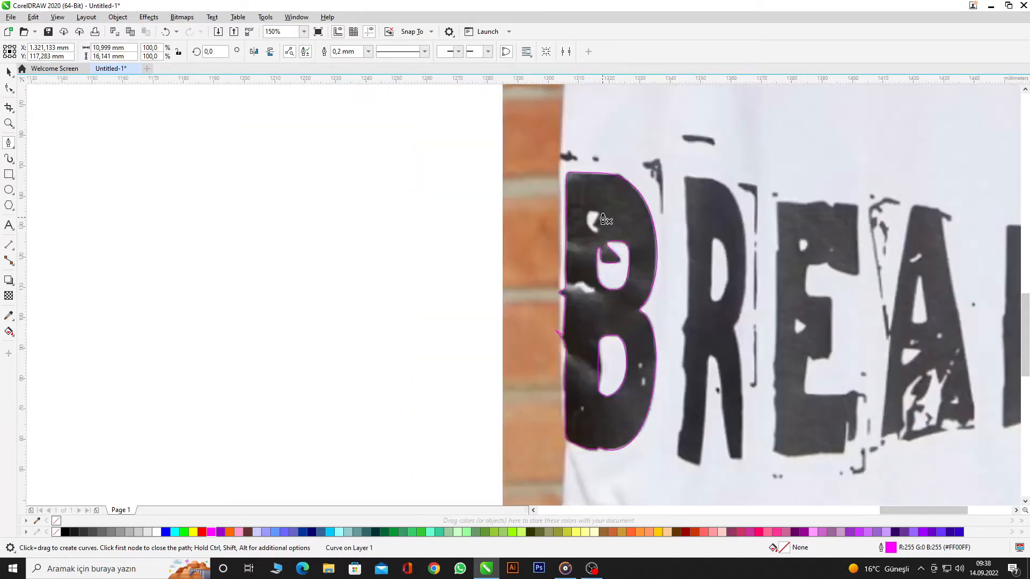
pyautogui.scroll(5, 595, 223)
pyautogui.click(592, 324)
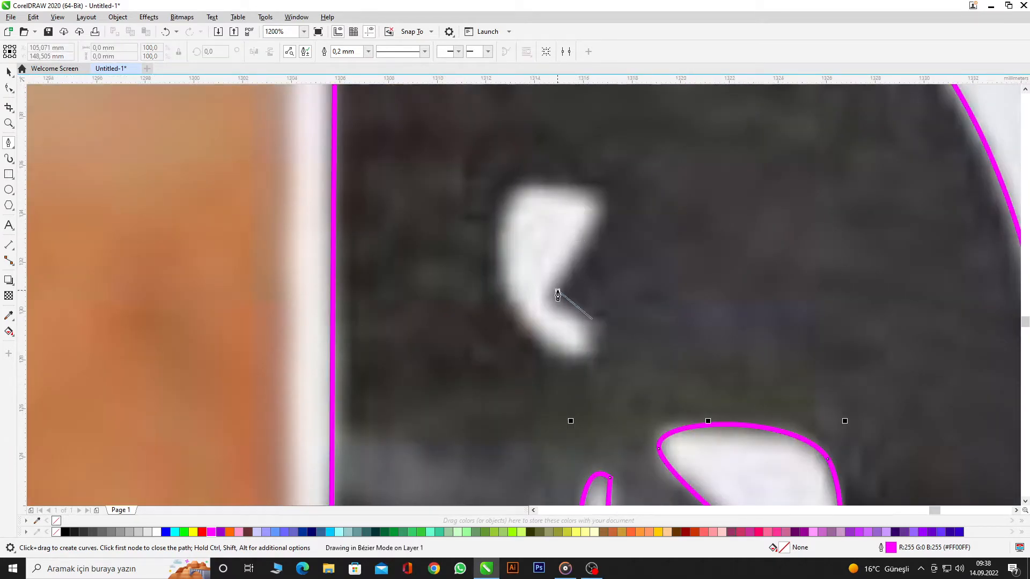
pyautogui.moveTo(558, 292); pyautogui.dragTo(602, 223)
pyautogui.click(610, 198)
pyautogui.moveTo(501, 212); pyautogui.dragTo(487, 262)
pyautogui.moveTo(558, 359); pyautogui.dragTo(604, 384)
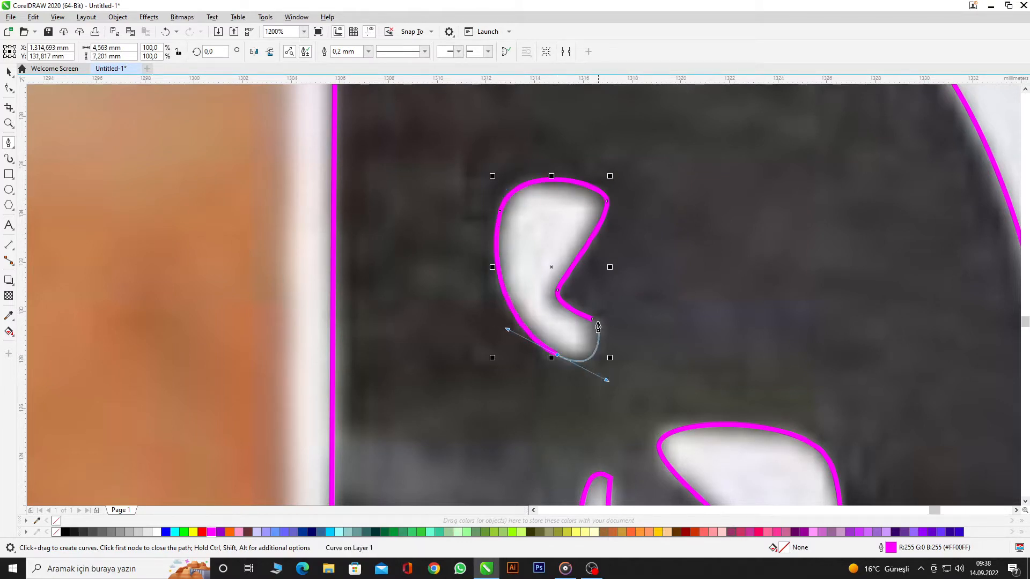
# - Trace the R's left edge from the foot's lower corner up through its notches to the waist, about 42 mm high
pyautogui.scroll(-5, 551, 263)
pyautogui.scroll(1, 598, 260)
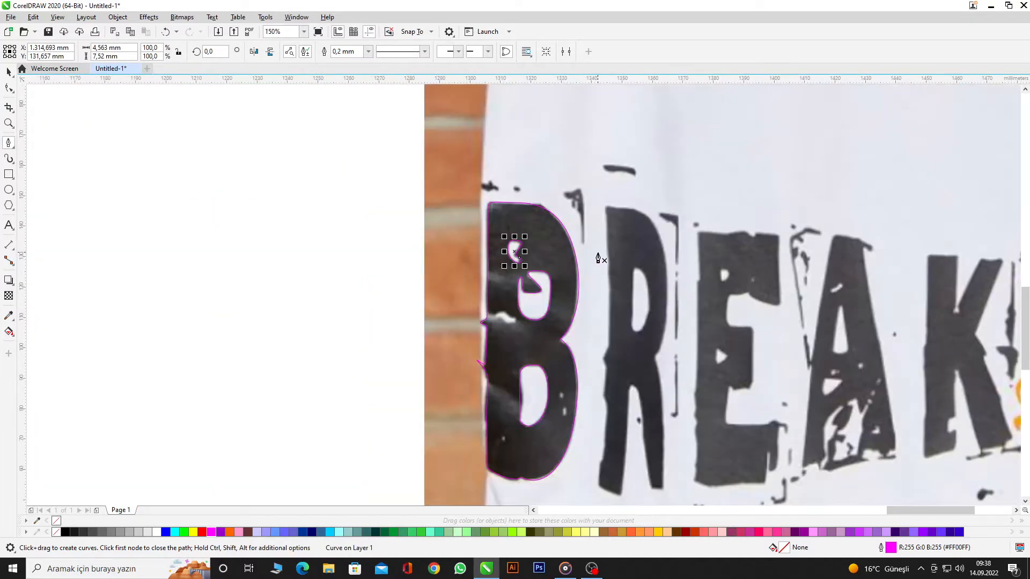
pyautogui.scroll(1, 621, 489)
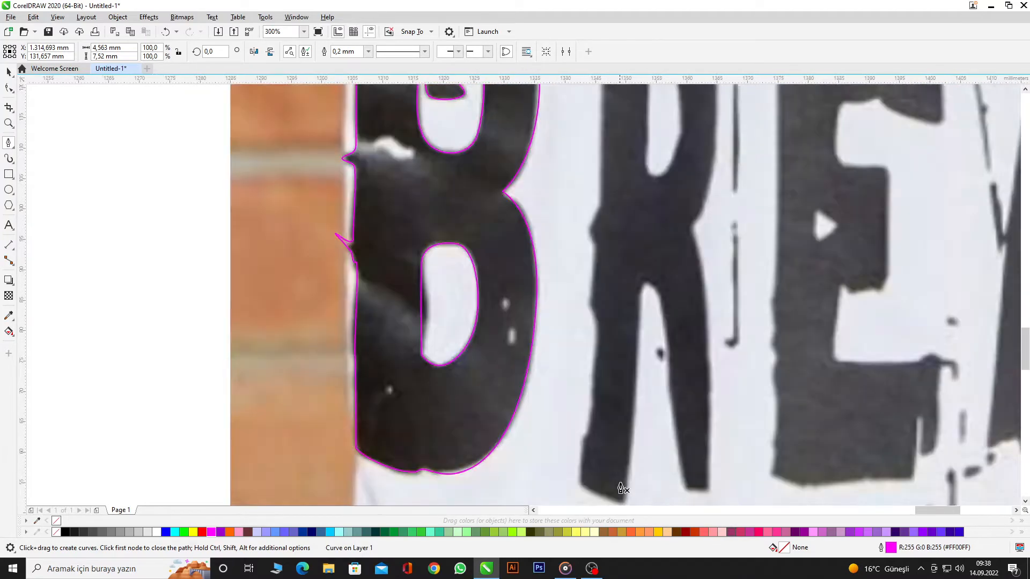
pyautogui.scroll(1, 587, 466)
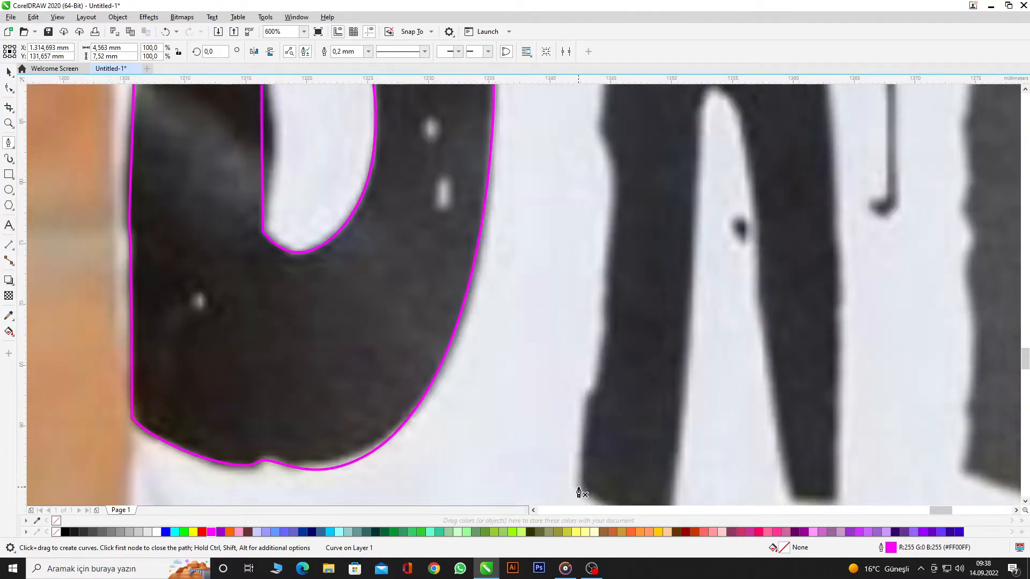
pyautogui.click(579, 487)
pyautogui.click(590, 387)
pyautogui.scroll(-2, 597, 390)
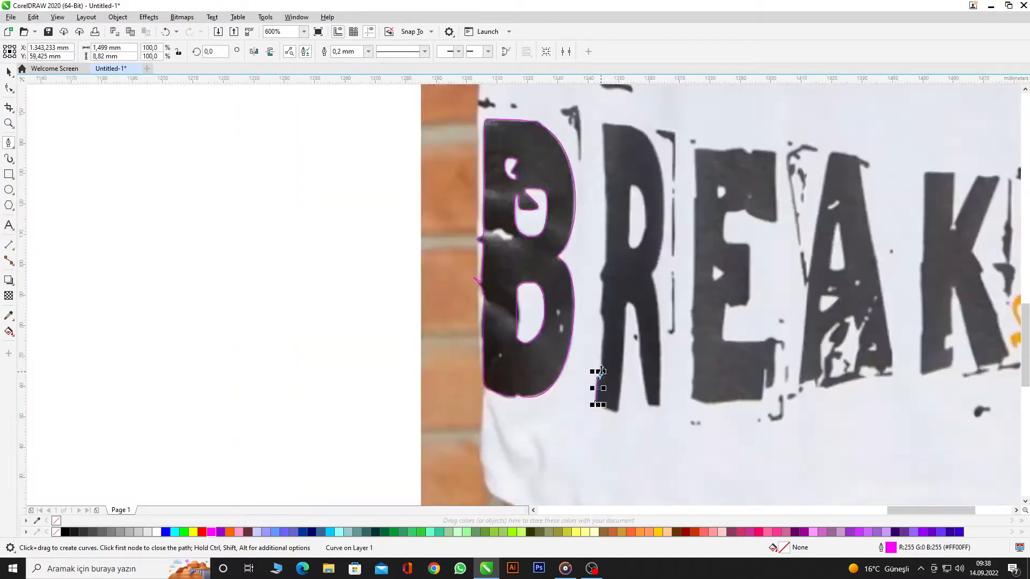
pyautogui.scroll(3, 597, 390)
pyautogui.click(609, 240)
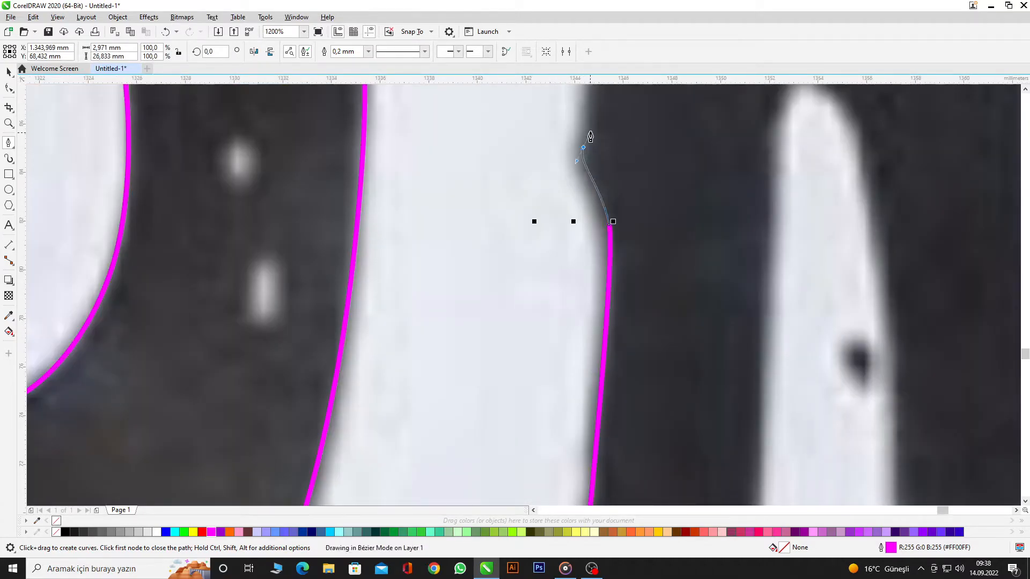
pyautogui.scroll(-2, 589, 225)
pyautogui.scroll(1, 586, 211)
pyautogui.scroll(1, 586, 210)
pyautogui.click(570, 275)
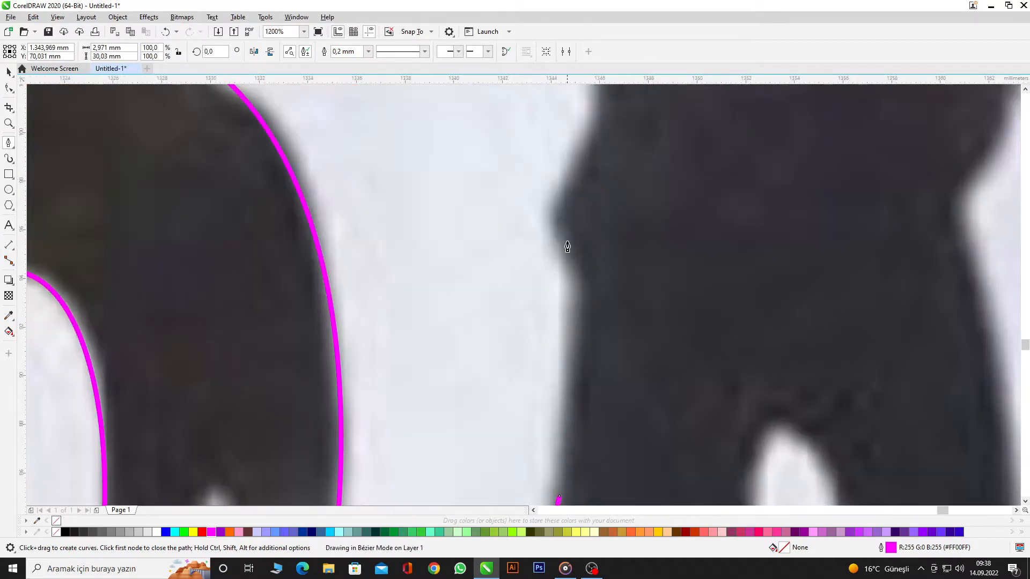
# - Continue the R's outline up its left edge from the waist to the top corner, bringing it to about 92 mm high
pyautogui.scroll(-2, 573, 274)
pyautogui.scroll(1, 573, 274)
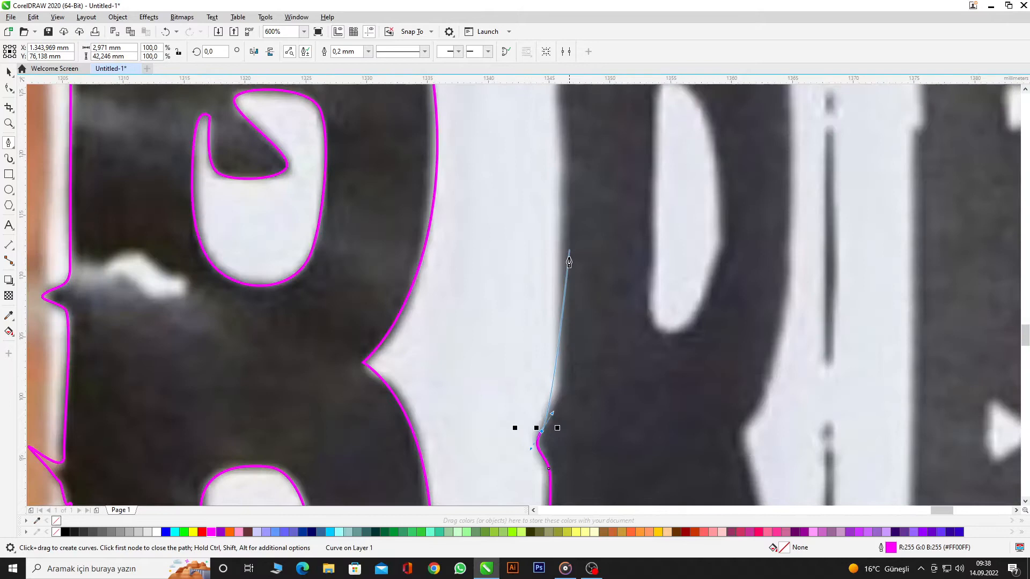
pyautogui.click(561, 321)
pyautogui.scroll(-2, 564, 229)
pyautogui.scroll(2, 574, 237)
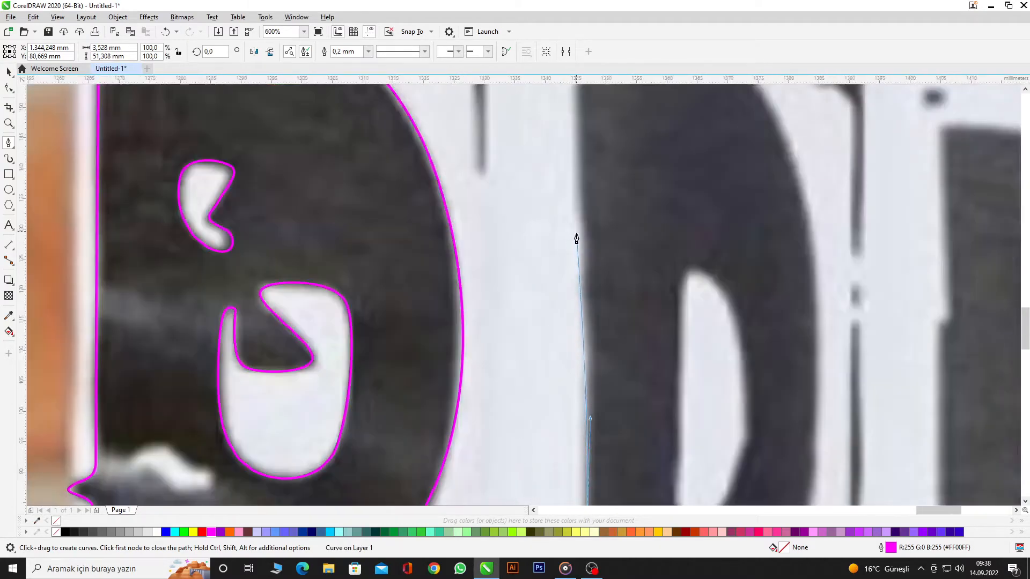
pyautogui.scroll(-1, 575, 236)
pyautogui.scroll(1, 571, 216)
pyautogui.click(567, 210)
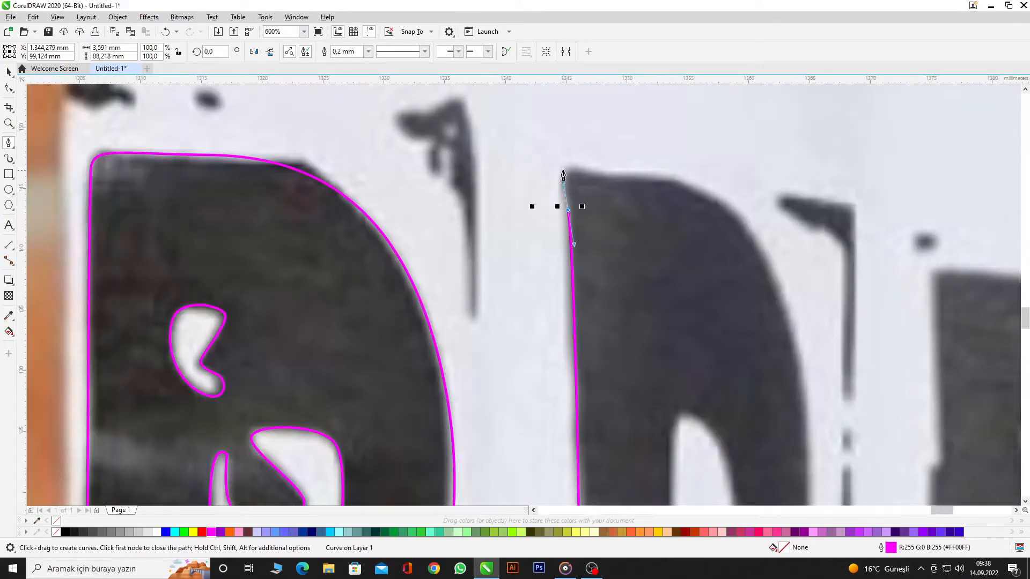
pyautogui.click(563, 169)
# - Trace the R's top edge and the outer curve of its bowl down to the waist, about 22.5 mm wide
pyautogui.scroll(1, 623, 178)
pyautogui.moveTo(689, 181); pyautogui.dragTo(761, 184)
pyautogui.scroll(-1, 632, 177)
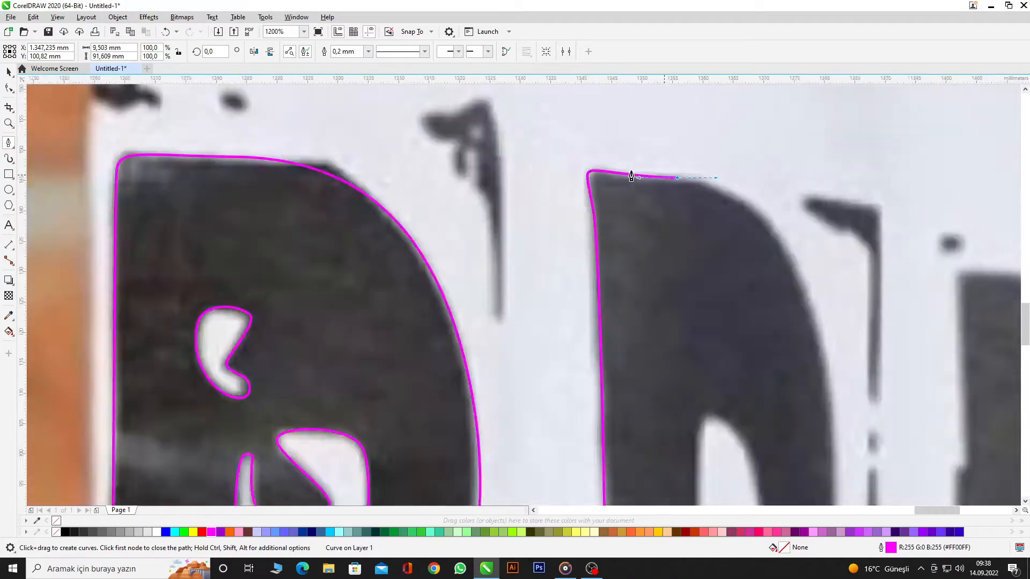
pyautogui.scroll(-1, 616, 195)
pyautogui.scroll(1, 616, 195)
pyautogui.moveTo(681, 221); pyautogui.dragTo(712, 299)
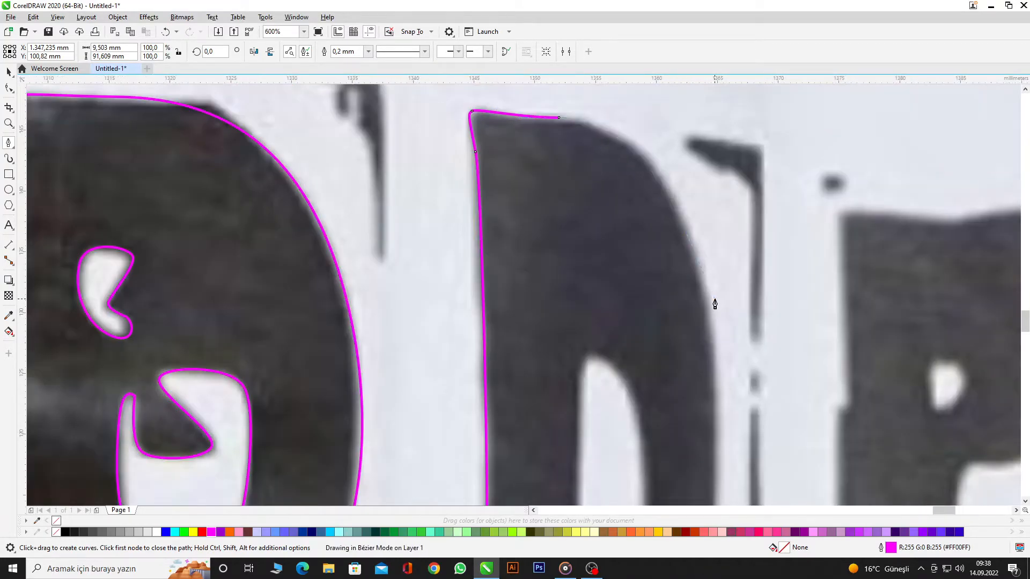
pyautogui.scroll(-2, 713, 299)
pyautogui.scroll(1, 692, 322)
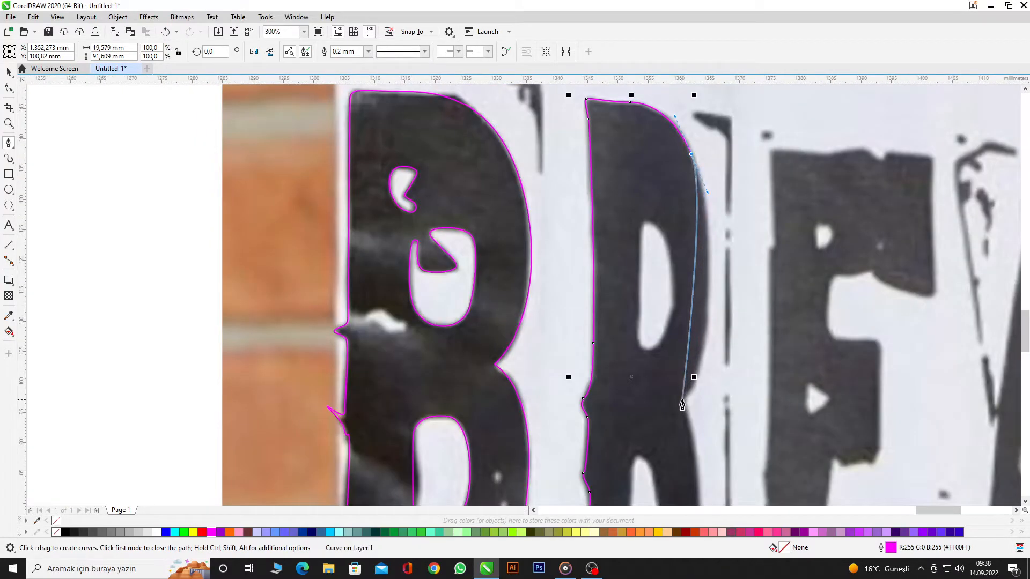
pyautogui.moveTo(681, 399); pyautogui.dragTo(639, 454)
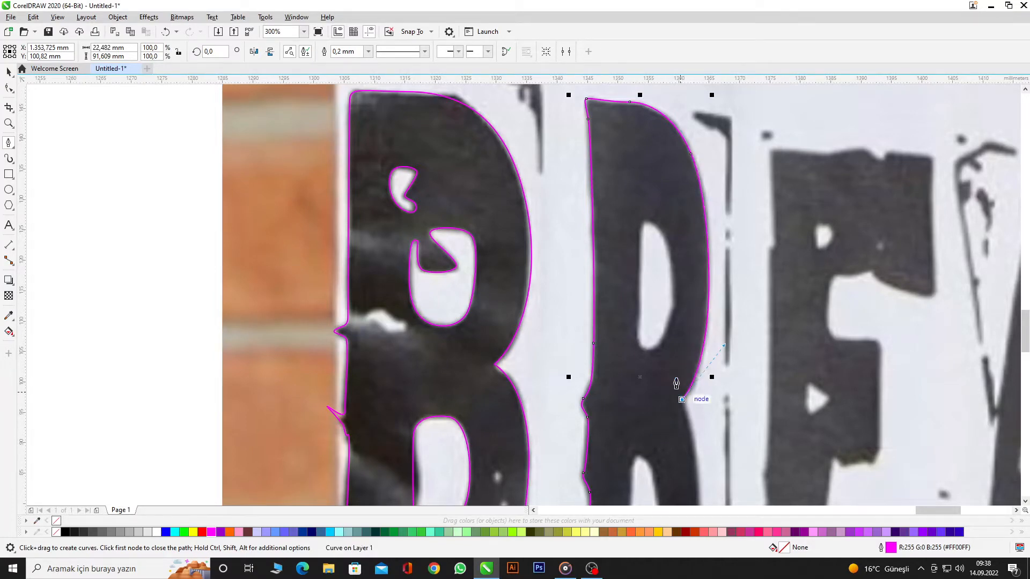
# - Trace the outer edge of the R's right leg from the waist down, then across its flat foot
pyautogui.scroll(-2, 677, 383)
pyautogui.scroll(3, 674, 308)
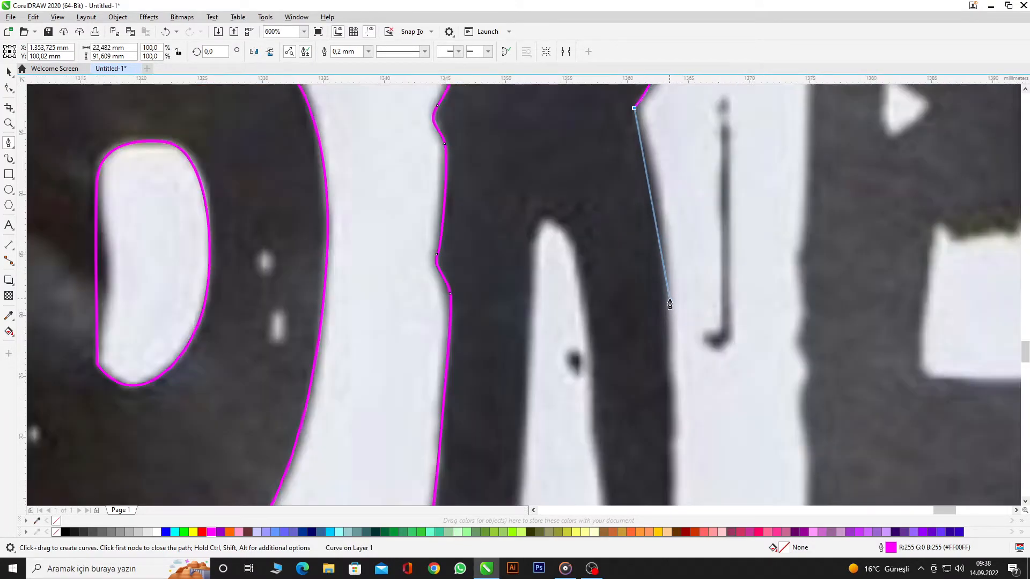
pyautogui.scroll(-3, 664, 207)
pyautogui.scroll(2, 664, 226)
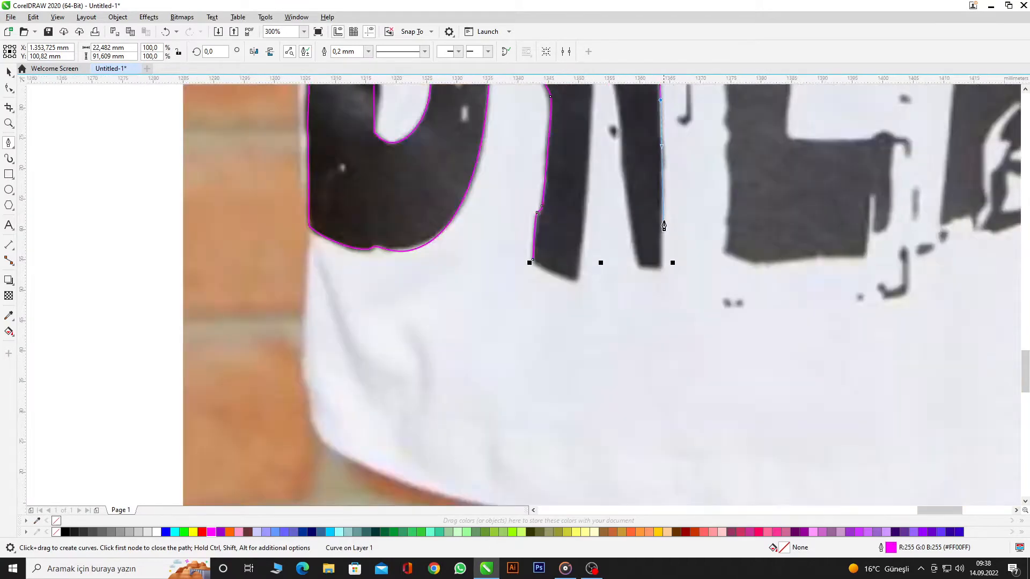
pyautogui.scroll(1, 663, 226)
pyautogui.moveTo(658, 310); pyautogui.dragTo(657, 361)
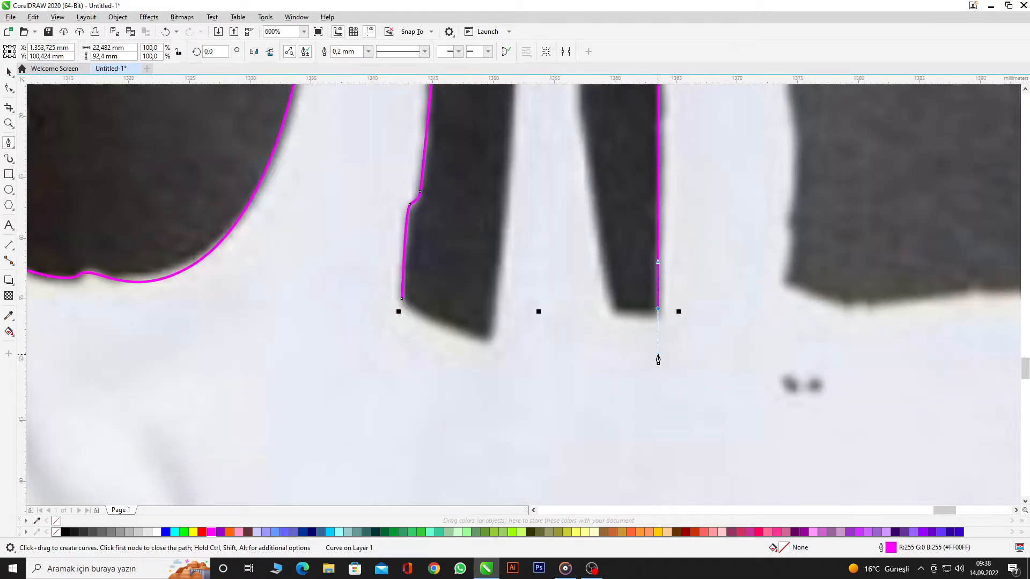
pyautogui.scroll(1, 613, 312)
pyautogui.click(614, 311)
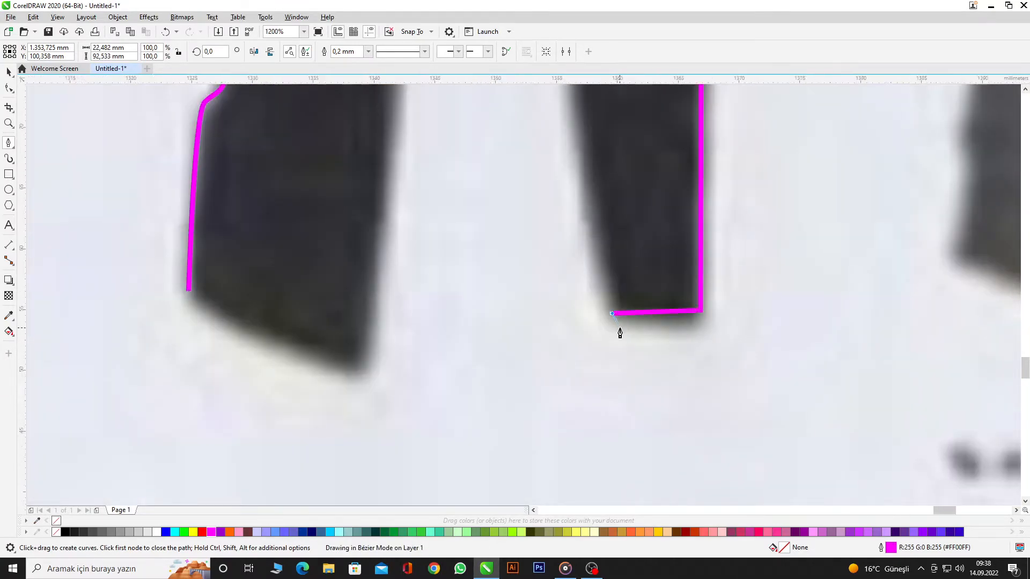
# - Trace up the inner edge of the R's right leg and around the rounded top of the gap between the legs
pyautogui.scroll(-2, 615, 331)
pyautogui.scroll(2, 612, 224)
pyautogui.scroll(-2, 568, 200)
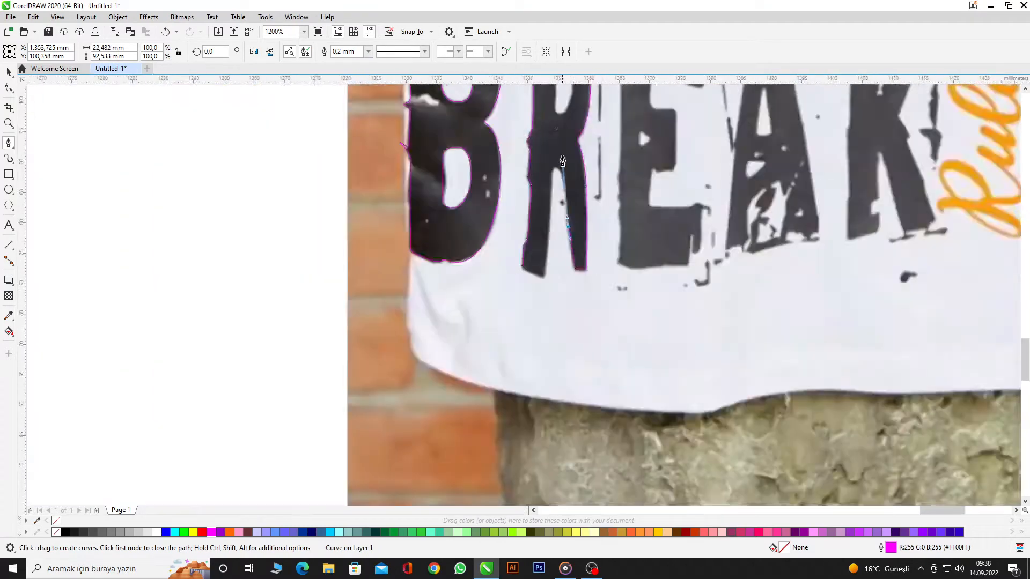
pyautogui.scroll(3, 565, 256)
pyautogui.scroll(1, 565, 256)
pyautogui.moveTo(567, 230); pyautogui.dragTo(467, 155)
pyautogui.scroll(-3, 467, 155)
pyautogui.scroll(1, 510, 168)
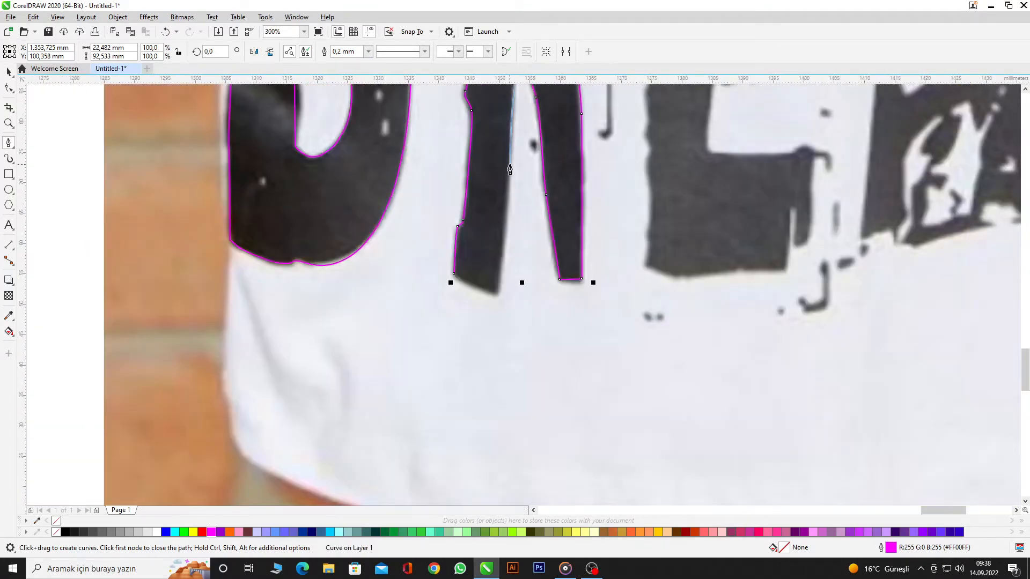
# - Trace the R's left leg down its inner edge and along its slanted foot, closing the outline at about 22.5 by 95 mm
pyautogui.scroll(2, 507, 221)
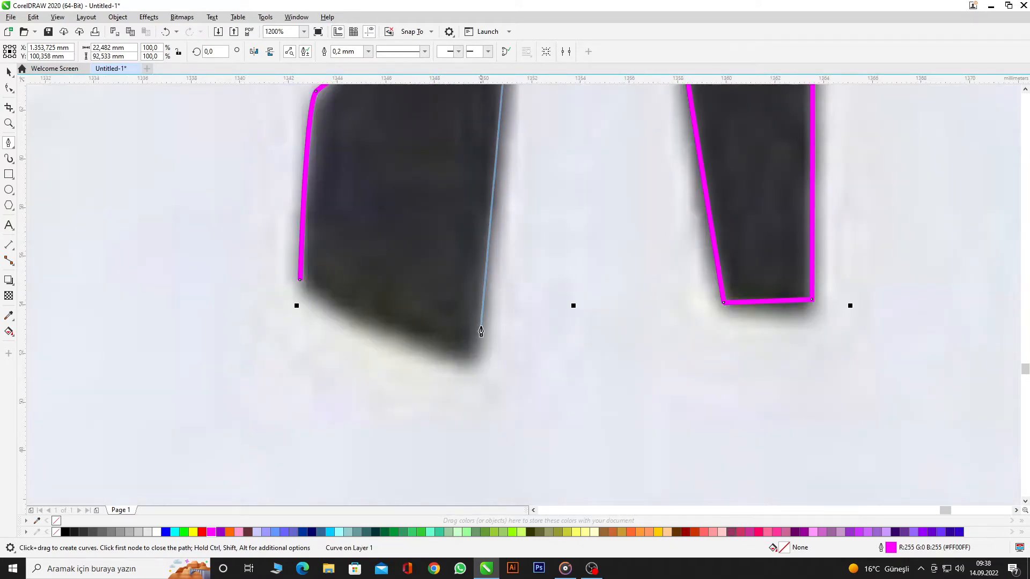
pyautogui.click(480, 331)
pyautogui.click(444, 358)
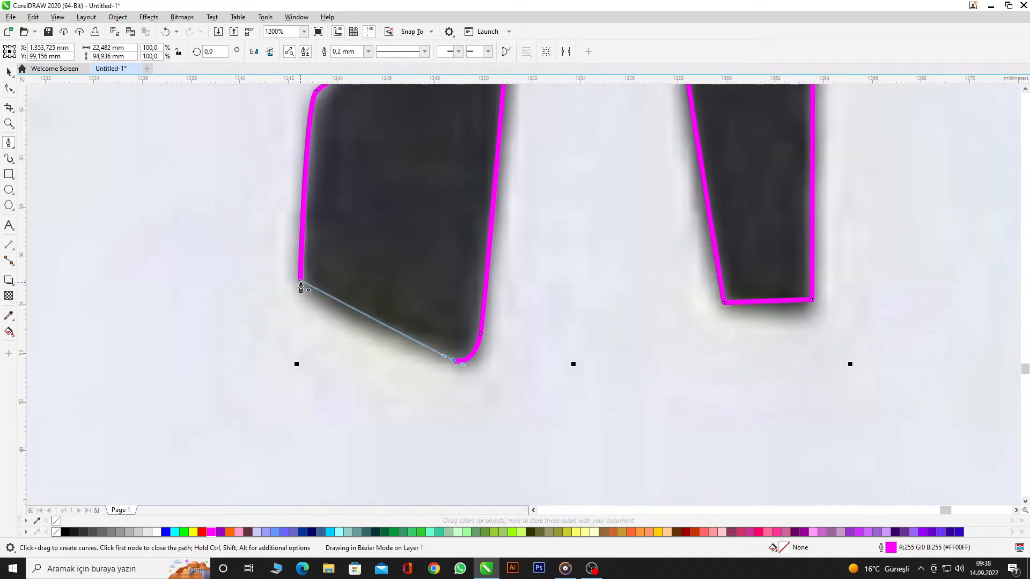
# - Trace the white opening in the R's bowl as a closed curve about 6 by 21 mm
pyautogui.scroll(-3, 538, 285)
pyautogui.scroll(2, 523, 175)
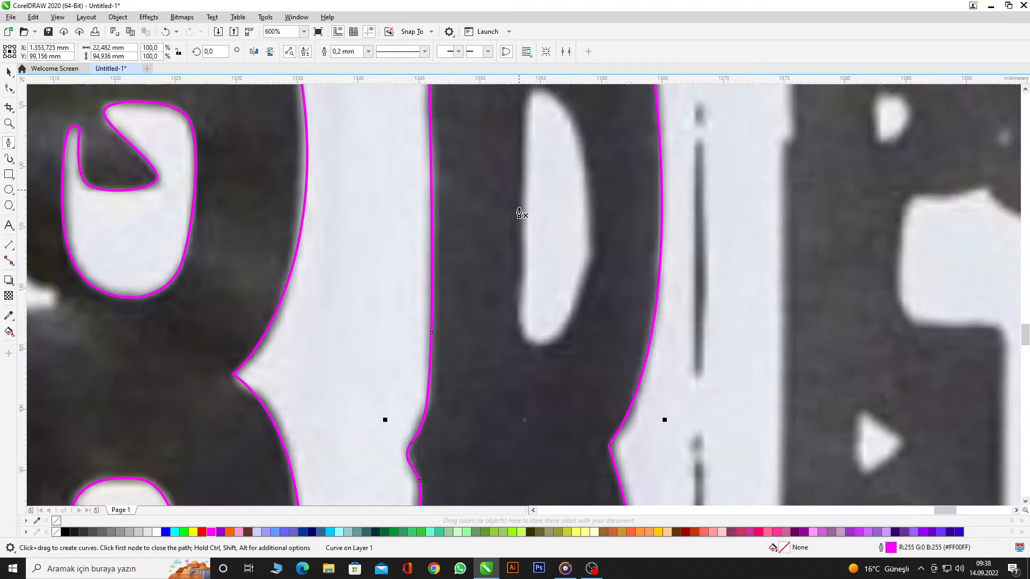
pyautogui.click(519, 315)
pyautogui.click(521, 207)
pyautogui.click(524, 100)
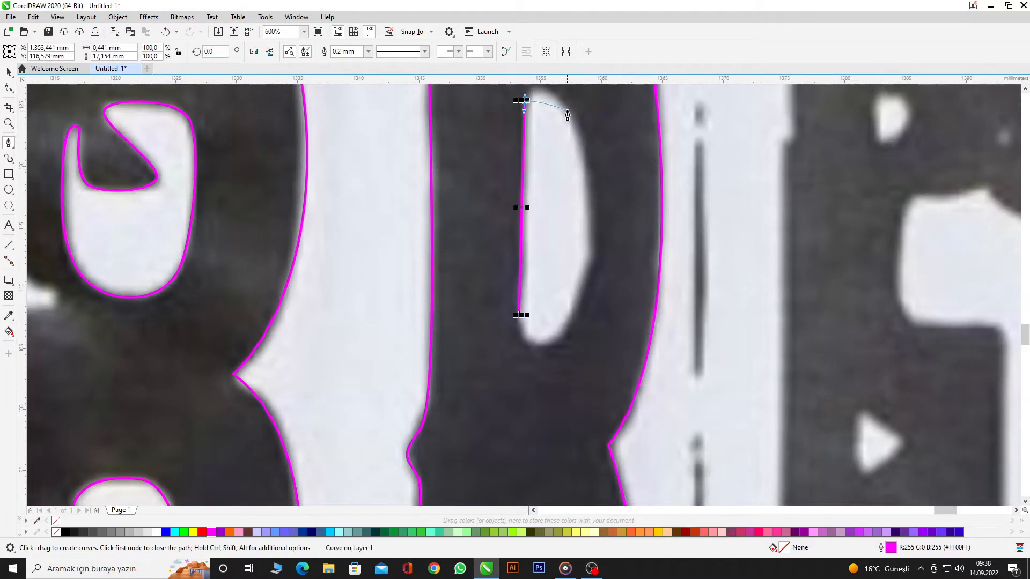
pyautogui.moveTo(593, 153); pyautogui.dragTo(593, 155)
pyautogui.moveTo(585, 285); pyautogui.dragTo(576, 314)
pyautogui.moveTo(520, 348); pyautogui.dragTo(521, 348)
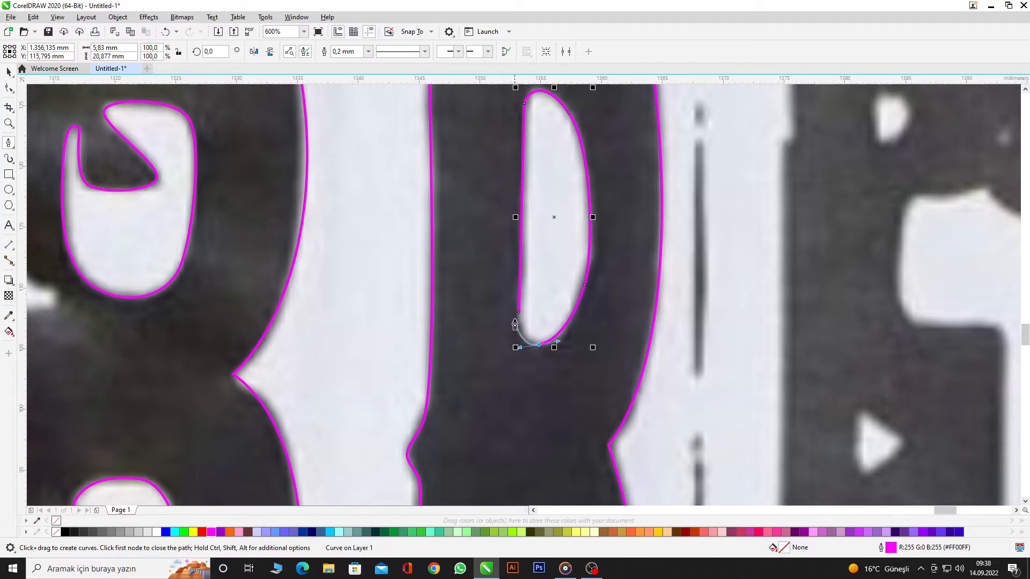
pyautogui.click(520, 315)
# - Start the E's outline by tracing its top edge, including the bump and notch, about 26 mm wide
pyautogui.scroll(-3, 524, 322)
pyautogui.scroll(1, 551, 203)
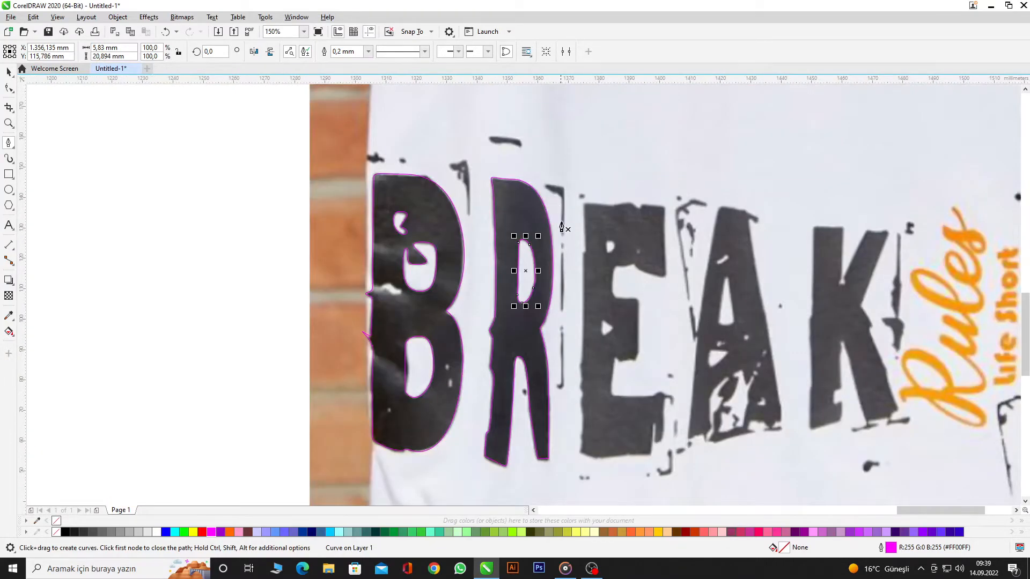
pyautogui.scroll(2, 605, 246)
pyautogui.click(535, 118)
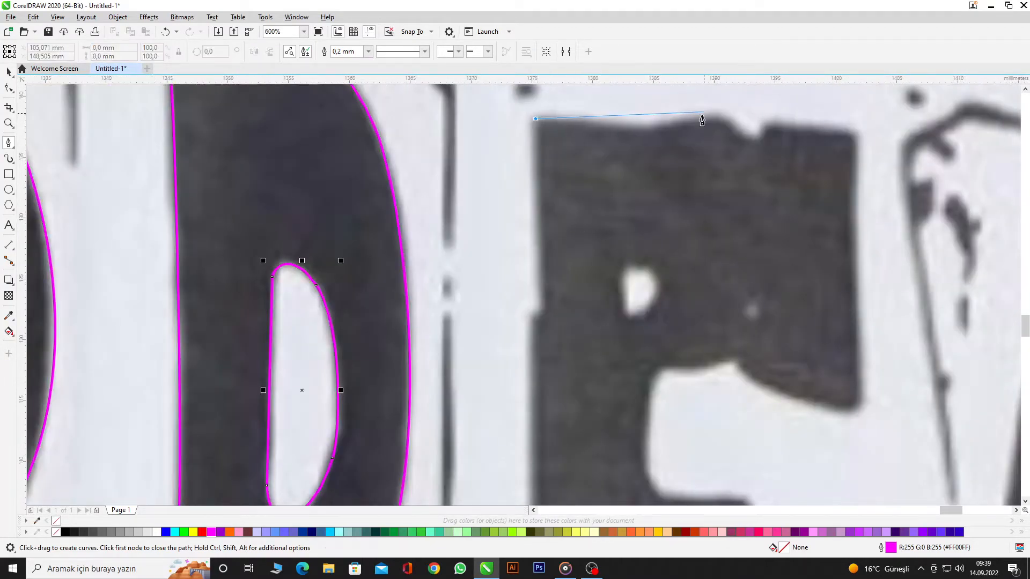
pyautogui.moveTo(662, 124); pyautogui.dragTo(774, 124)
pyautogui.click(795, 126)
pyautogui.click(853, 130)
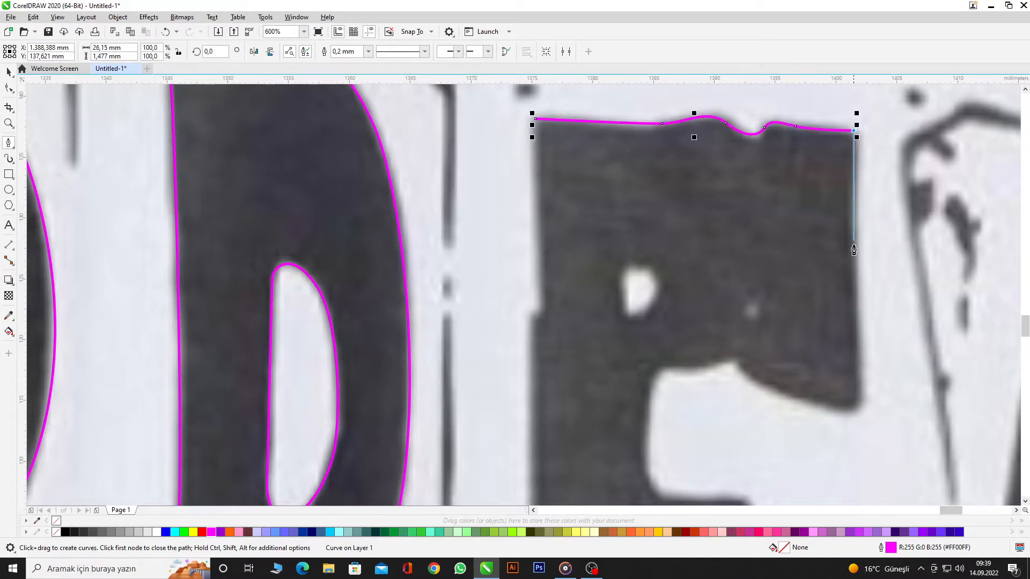
# - Trace the right end and uneven underside of the E's top arm to the inner corner at the stem
pyautogui.moveTo(857, 377); pyautogui.dragTo(859, 401)
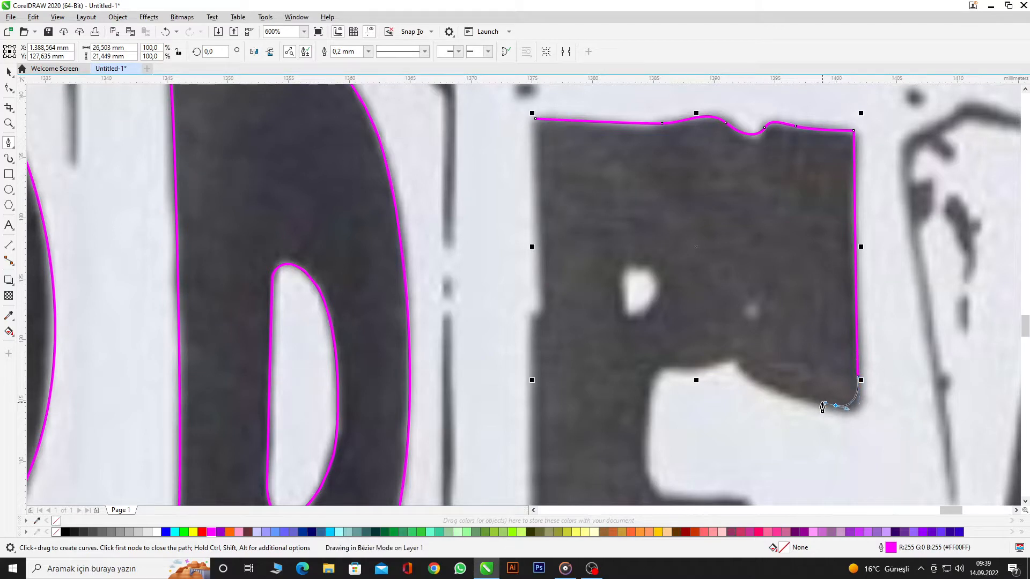
pyautogui.click(741, 370)
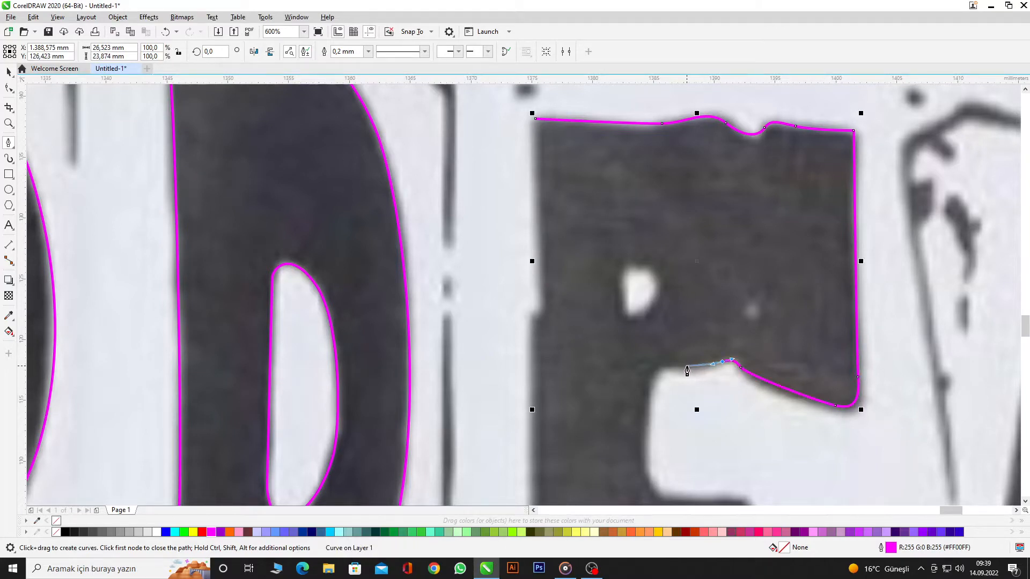
pyautogui.moveTo(687, 367); pyautogui.dragTo(650, 394)
# - Trace the E's inner stem edge between the top and middle arms and the middle arm's upper edge around its corner
pyautogui.scroll(-5, 649, 394)
pyautogui.scroll(8, 654, 348)
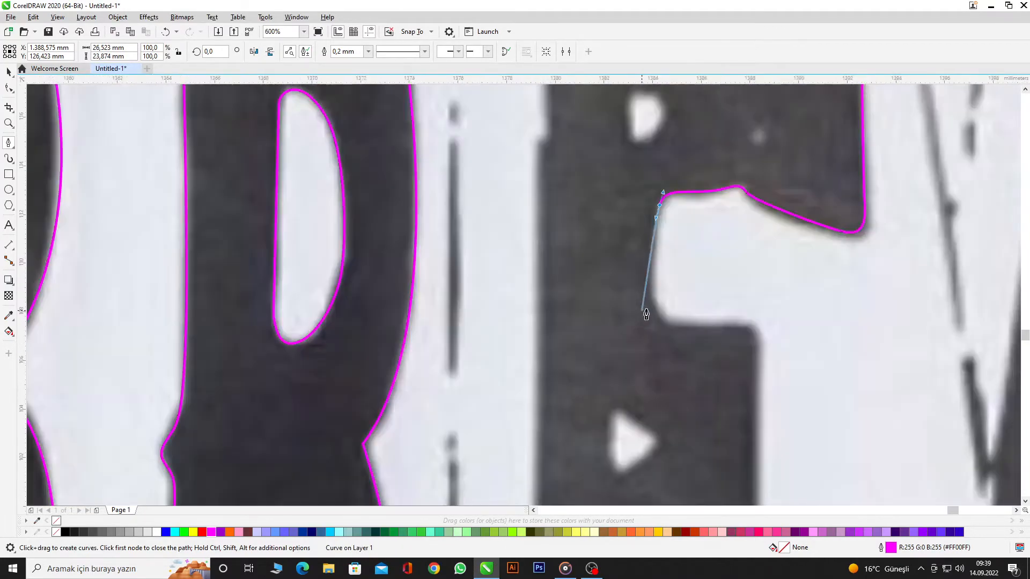
pyautogui.moveTo(671, 338); pyautogui.dragTo(671, 339)
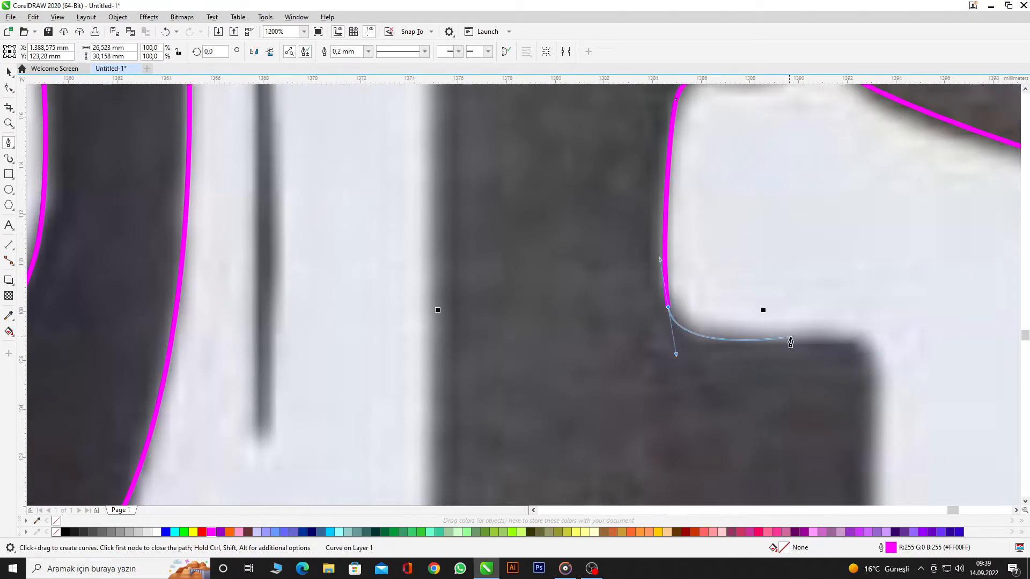
pyautogui.moveTo(790, 336); pyautogui.dragTo(864, 341)
pyautogui.moveTo(876, 401); pyautogui.dragTo(876, 403)
# - Trace the right end and ragged underside of the E's middle arm back to the stem, bringing the outline to about 52 mm high
pyautogui.scroll(-3, 828, 230)
pyautogui.scroll(3, 846, 257)
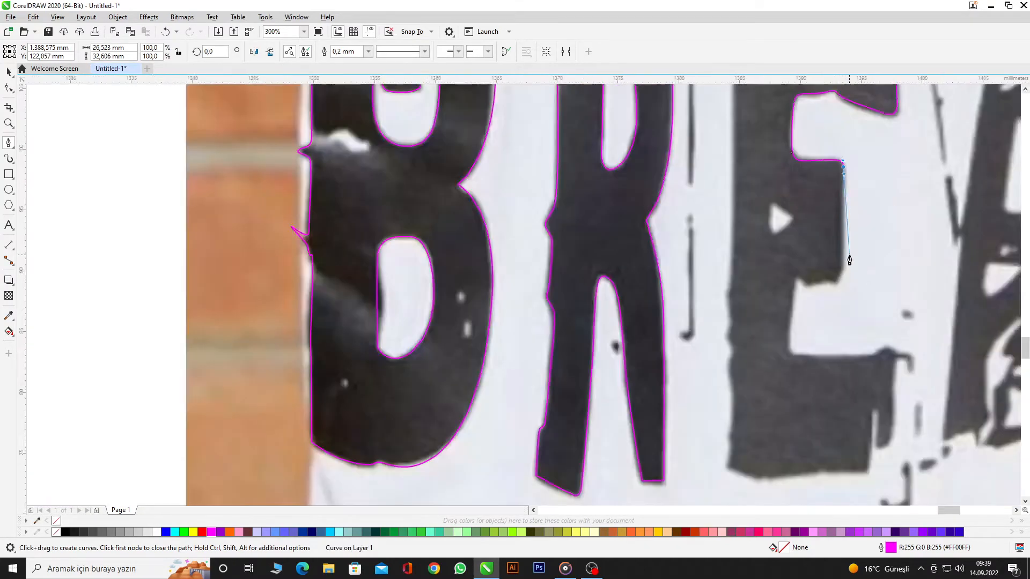
pyautogui.moveTo(844, 282); pyautogui.dragTo(840, 303)
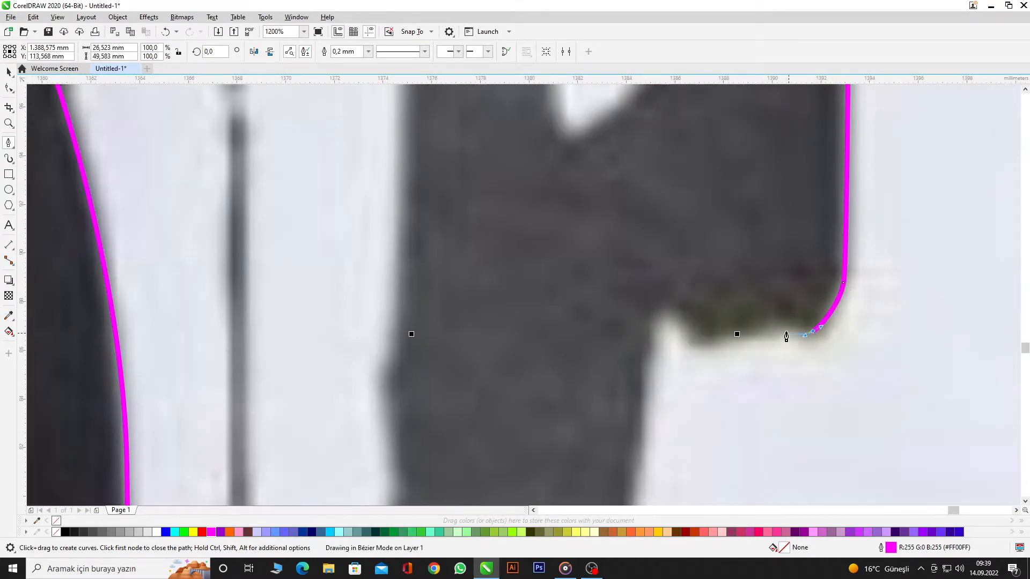
pyautogui.moveTo(740, 336); pyautogui.dragTo(739, 337)
# - Trace the E's inner stem edge from the middle arm down around the corner onto the bottom arm, bringing the outline to about 63 mm high
pyautogui.scroll(-3, 666, 271)
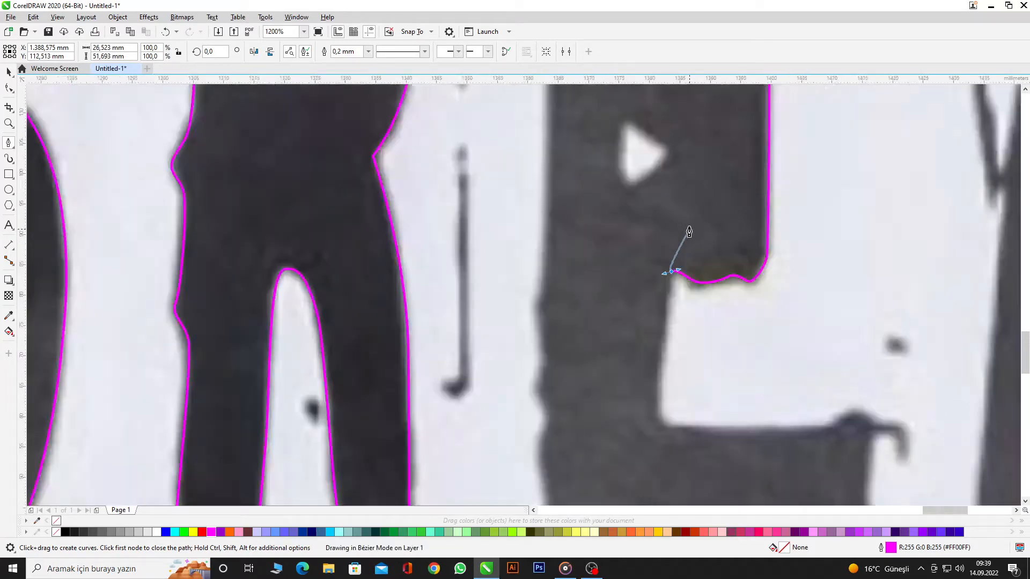
pyautogui.scroll(3, 678, 270)
pyautogui.click(669, 274)
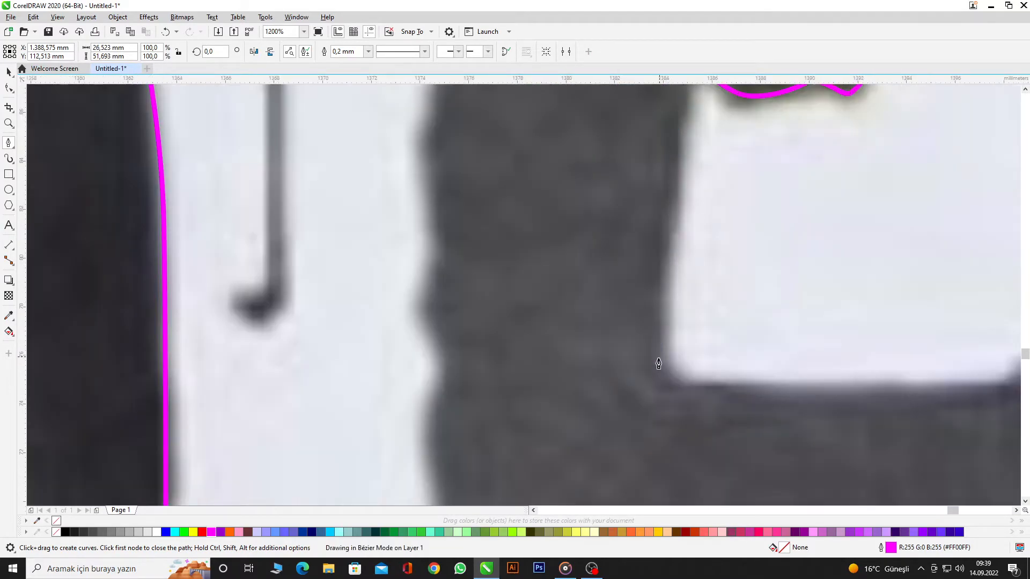
pyautogui.moveTo(722, 386); pyautogui.dragTo(813, 398)
pyautogui.scroll(-2, 808, 324)
pyautogui.scroll(2, 771, 342)
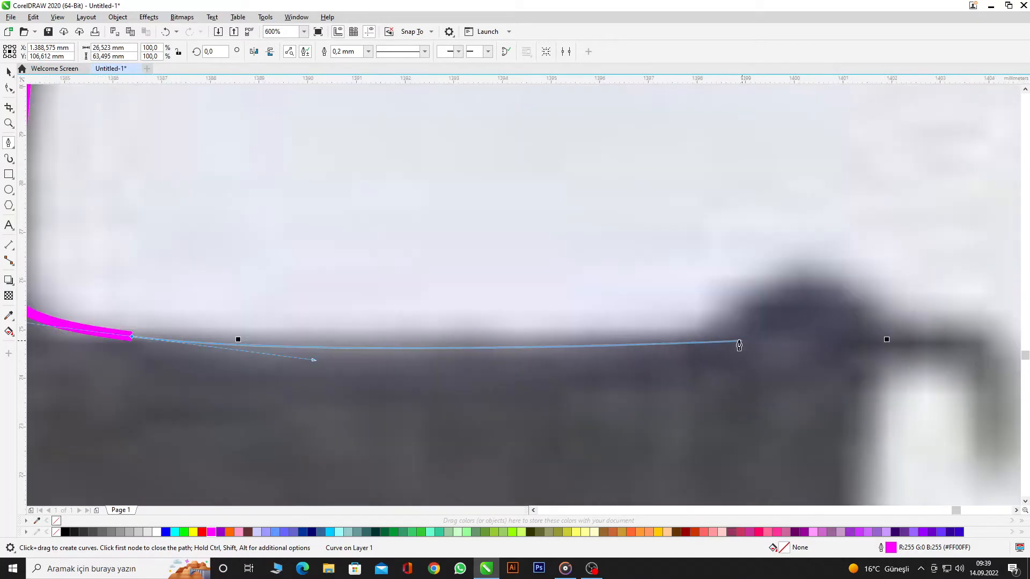
# - Trace the upper edge of the E's bottom arm over its bump and around the hooked tip, about 29 mm wide overall
pyautogui.moveTo(731, 322); pyautogui.dragTo(772, 310)
pyautogui.moveTo(854, 290); pyautogui.dragTo(891, 310)
pyautogui.moveTo(957, 319); pyautogui.dragTo(990, 316)
pyautogui.scroll(-3, 718, 231)
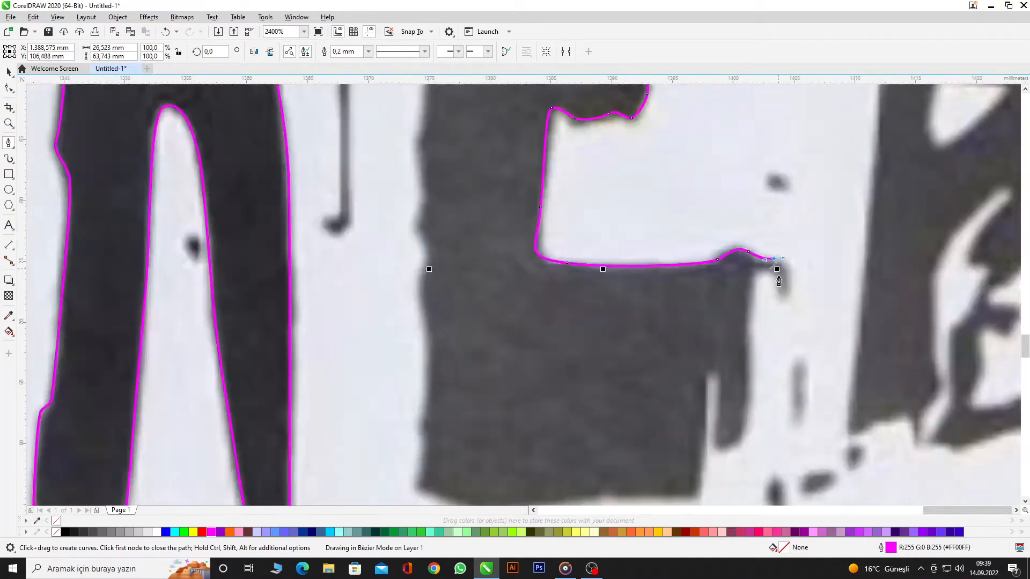
pyautogui.scroll(3, 815, 295)
pyautogui.moveTo(824, 289); pyautogui.dragTo(826, 349)
pyautogui.moveTo(782, 322); pyautogui.dragTo(782, 308)
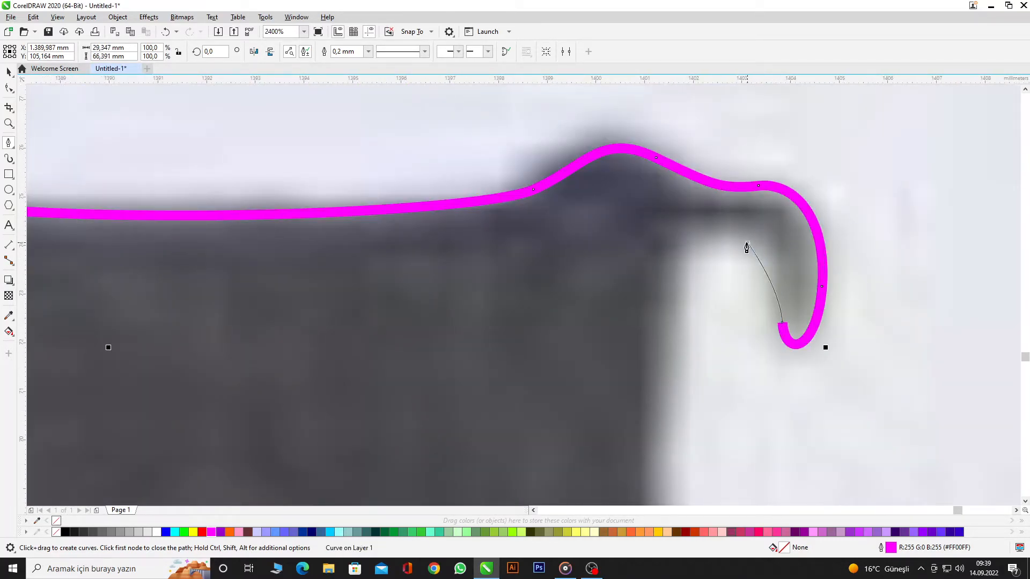
pyautogui.moveTo(747, 242); pyautogui.dragTo(783, 248)
# - Trace the right end of the E's bottom arm, its narrow slit and the underside to the stem's lower corner, about 84 mm high overall
pyautogui.scroll(-3, 662, 359)
pyautogui.scroll(2, 643, 294)
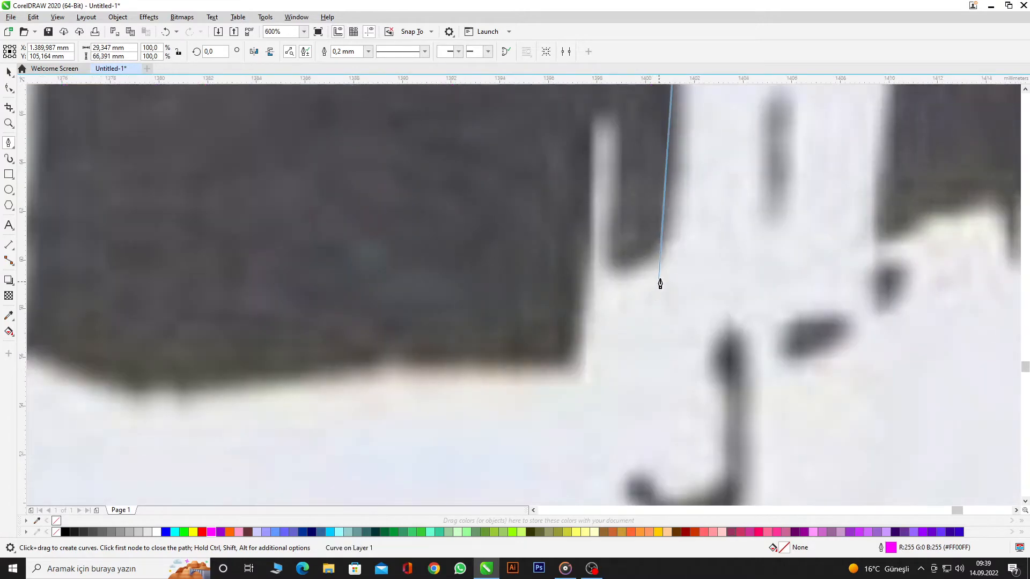
pyautogui.moveTo(671, 225); pyautogui.dragTo(603, 264)
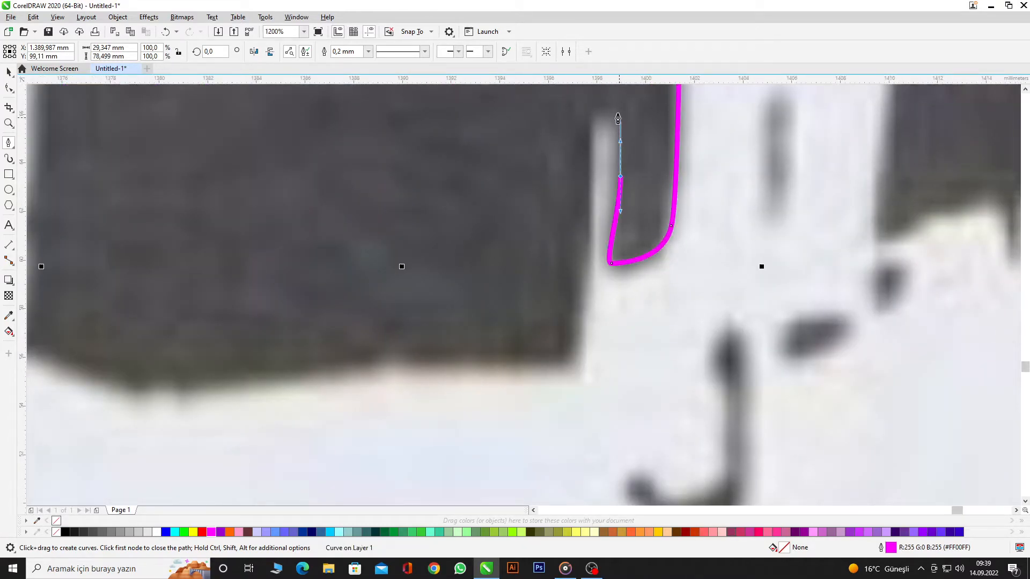
pyautogui.moveTo(577, 343); pyautogui.dragTo(494, 369)
pyautogui.scroll(-3, 582, 368)
pyautogui.scroll(1, 518, 365)
pyautogui.moveTo(379, 351); pyautogui.dragTo(345, 326)
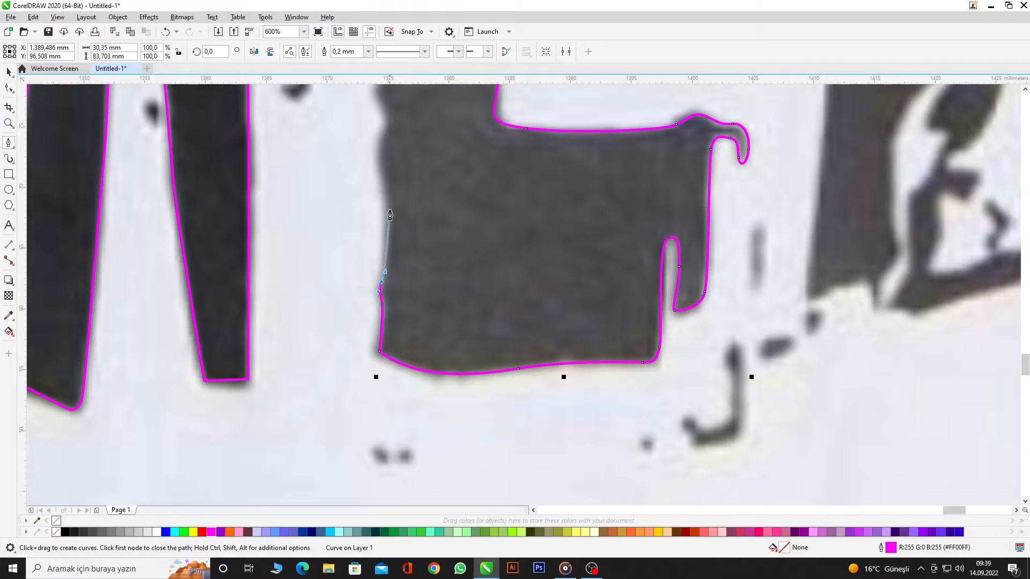
# - Trace the wavy lower part of the E stem's outer left edge, bringing the outline to about 31 mm wide
pyautogui.scroll(-3, 379, 102)
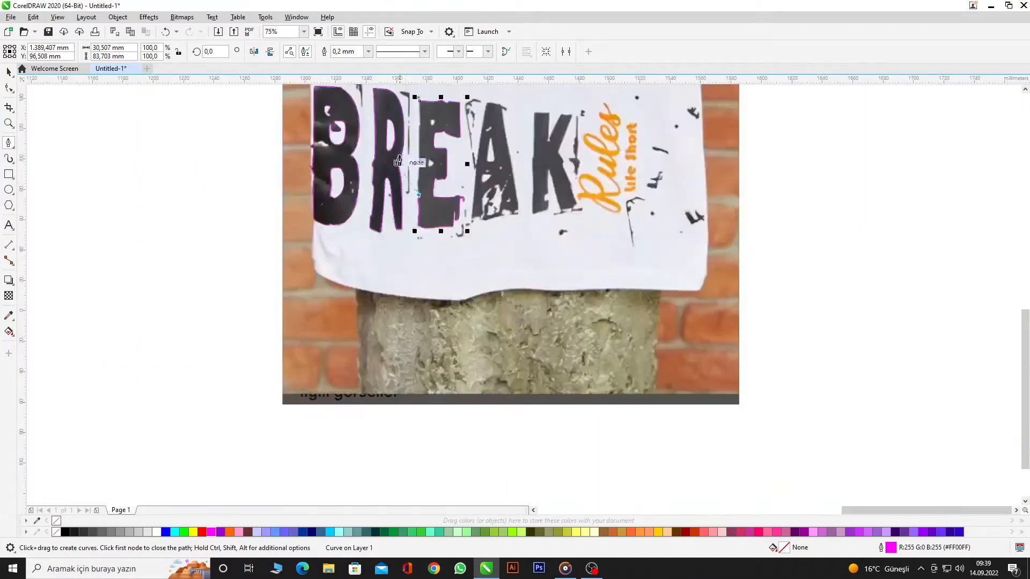
pyautogui.scroll(3, 461, 237)
pyautogui.scroll(1, 489, 365)
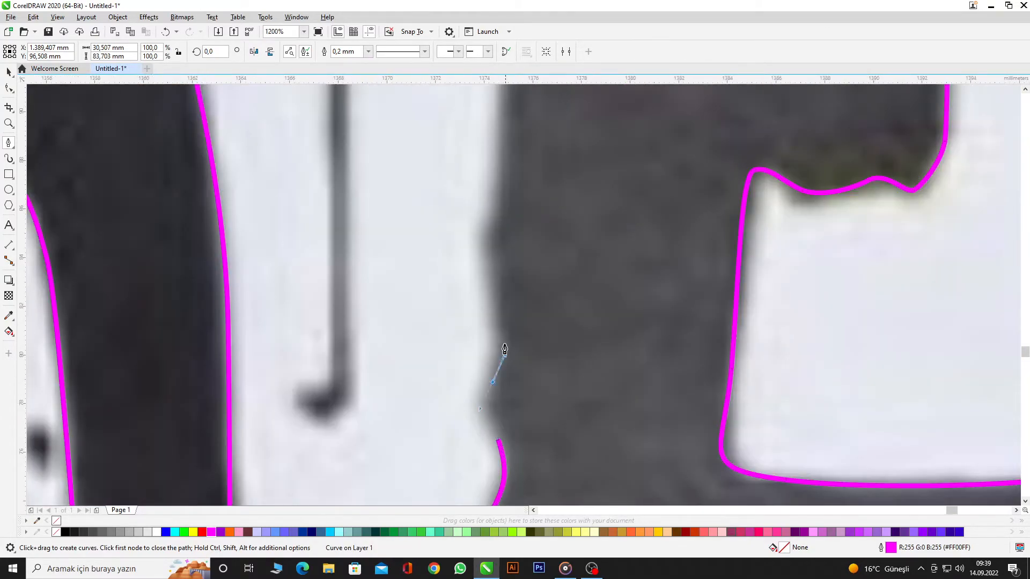
pyautogui.scroll(-3, 509, 215)
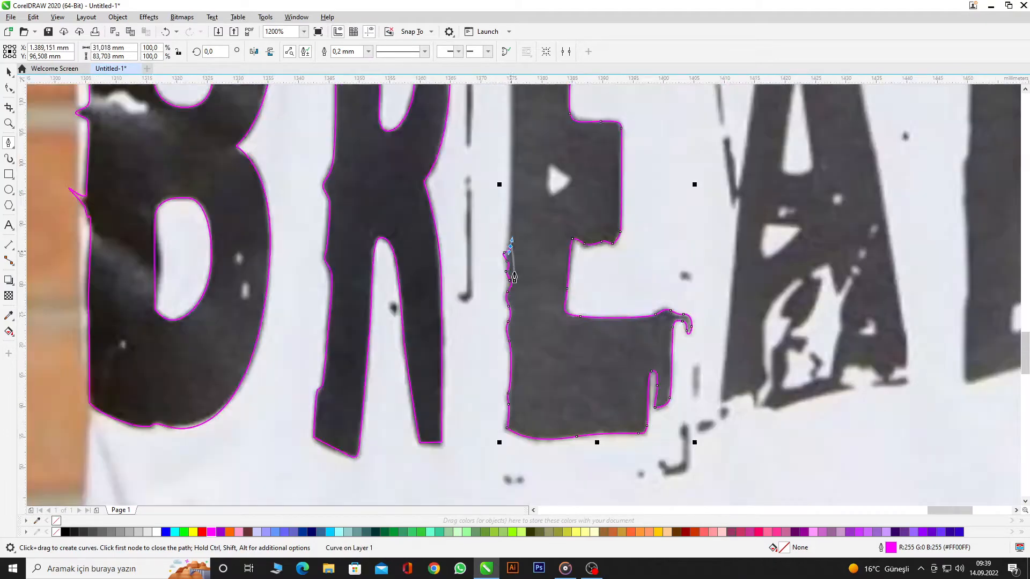
pyautogui.scroll(1, 509, 225)
# - Trace the rest of the E stem's left edge past the small notch and close the outline at its starting corner
pyautogui.scroll(-3, 510, 207)
pyautogui.scroll(1, 512, 242)
pyautogui.scroll(2, 512, 264)
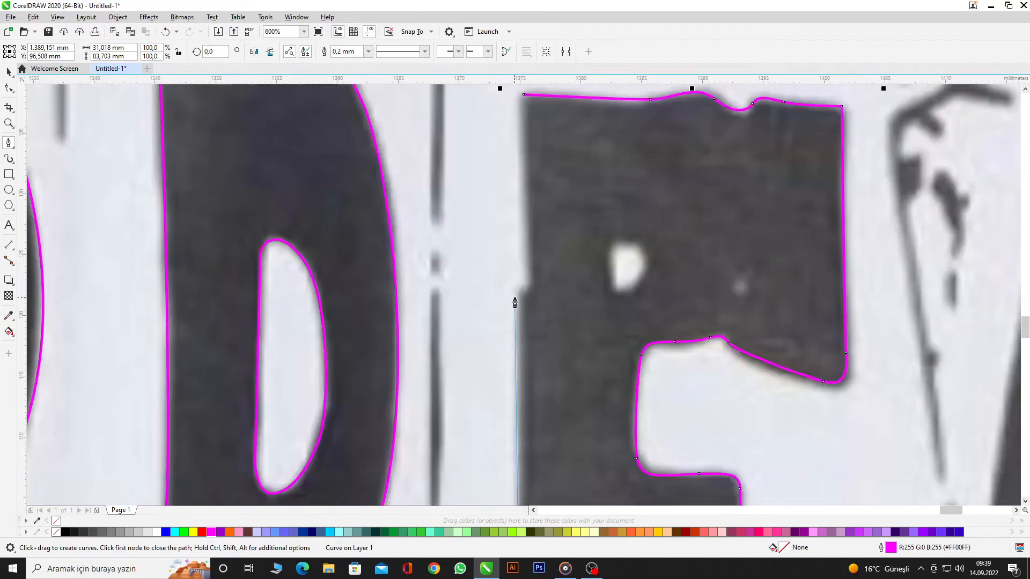
pyautogui.scroll(1, 524, 294)
pyautogui.scroll(-2, 544, 285)
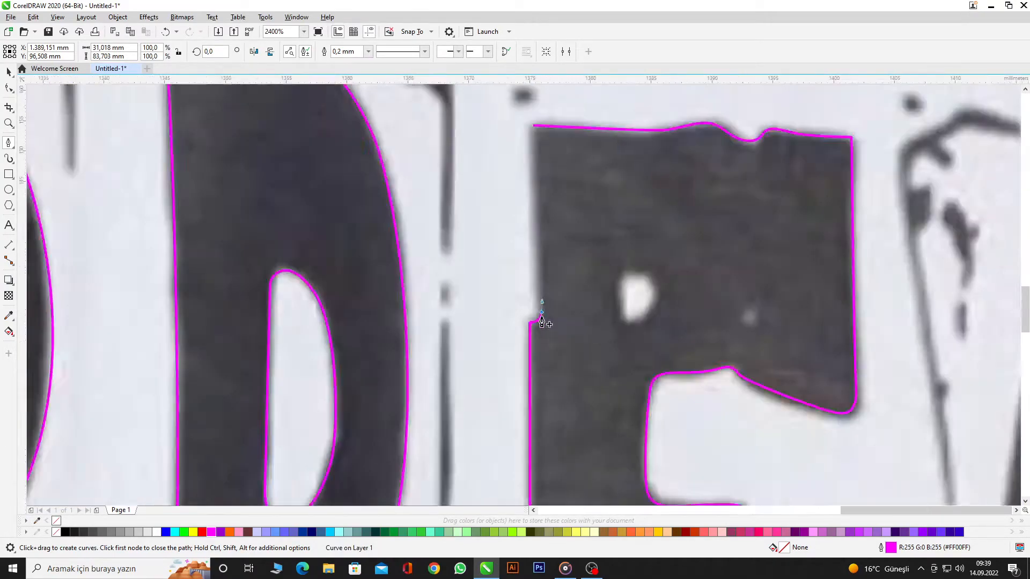
pyautogui.scroll(1, 545, 211)
pyautogui.scroll(-3, 545, 236)
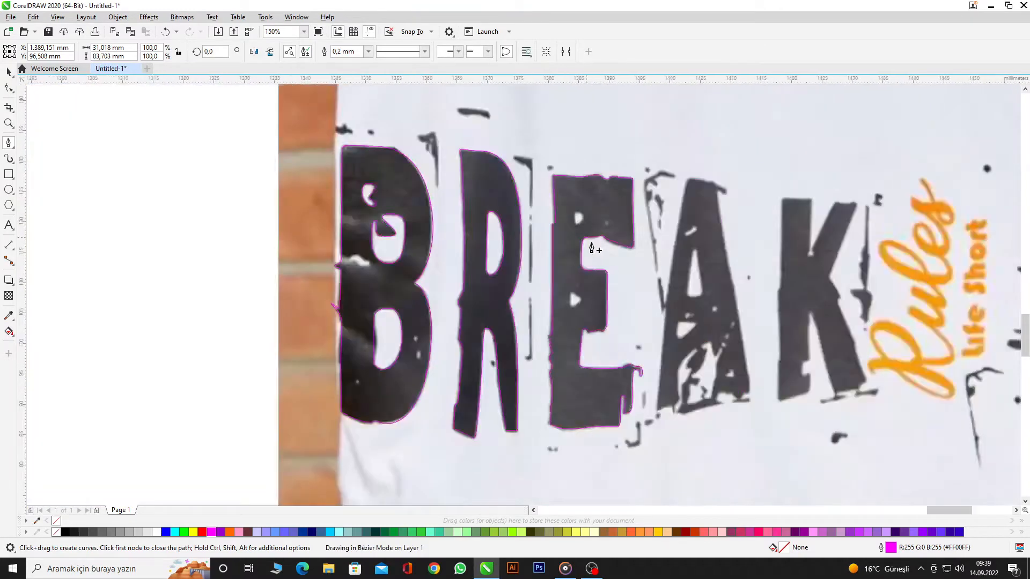
# - Trace the rounded white opening in the E's top arm as a closed curve about 2.9 by 4.1 mm
pyautogui.scroll(4, 552, 138)
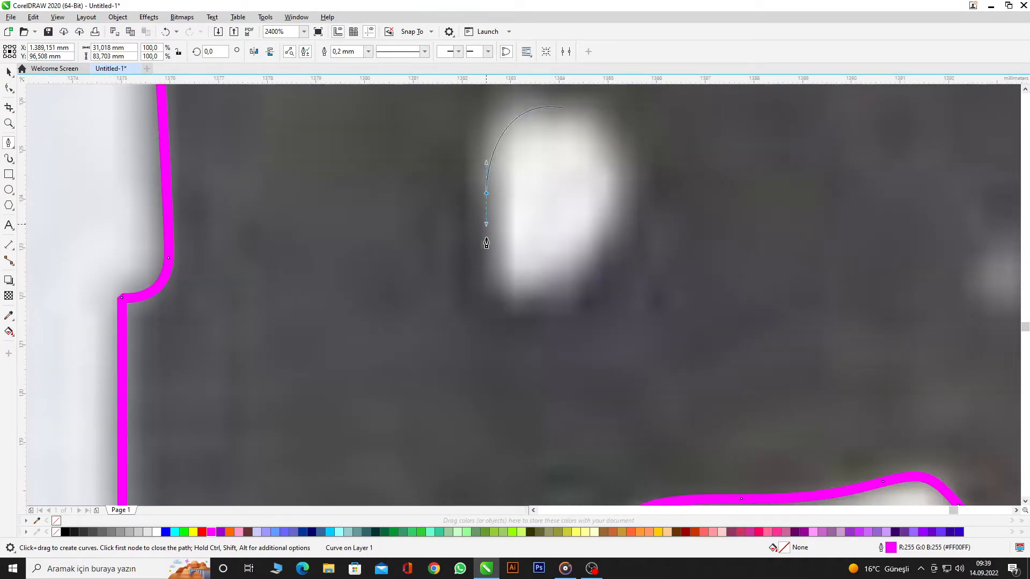
pyautogui.moveTo(556, 307); pyautogui.dragTo(590, 307)
pyautogui.moveTo(627, 171); pyautogui.dragTo(628, 122)
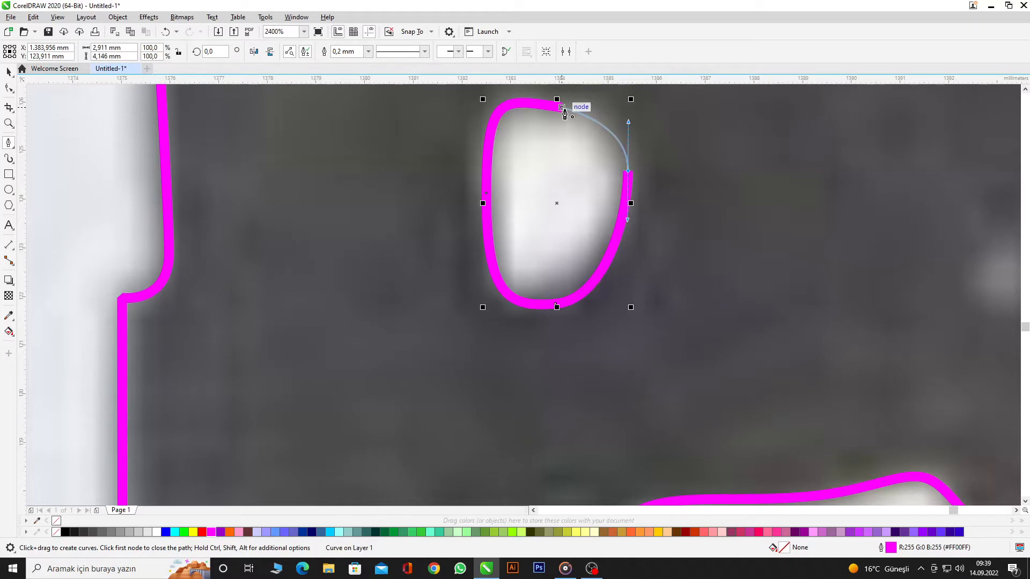
pyautogui.click(564, 113)
# - Trace the triangular white opening beside the E's middle arm as a closed curve about 3.7 by 5.1 mm
pyautogui.scroll(-2, 613, 196)
pyautogui.scroll(2, 593, 269)
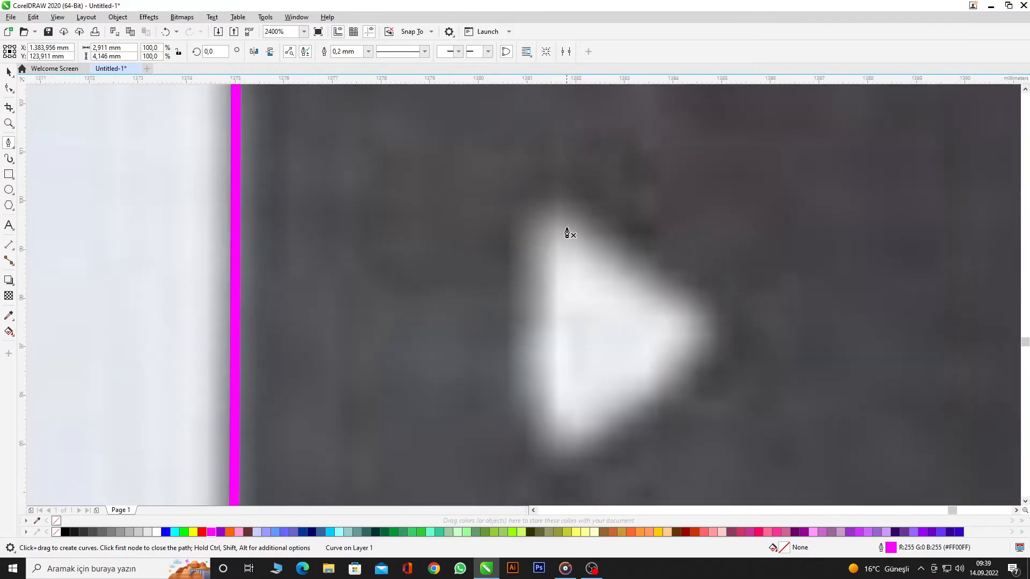
pyautogui.click(551, 210)
pyautogui.moveTo(713, 329); pyautogui.dragTo(712, 340)
pyautogui.moveTo(564, 462); pyautogui.dragTo(530, 460)
pyautogui.click(549, 217)
# - Trace the inner edge and upper end of the J-shaped mark below the E, about 4 mm wide and 7 mm high
pyautogui.scroll(-3, 538, 288)
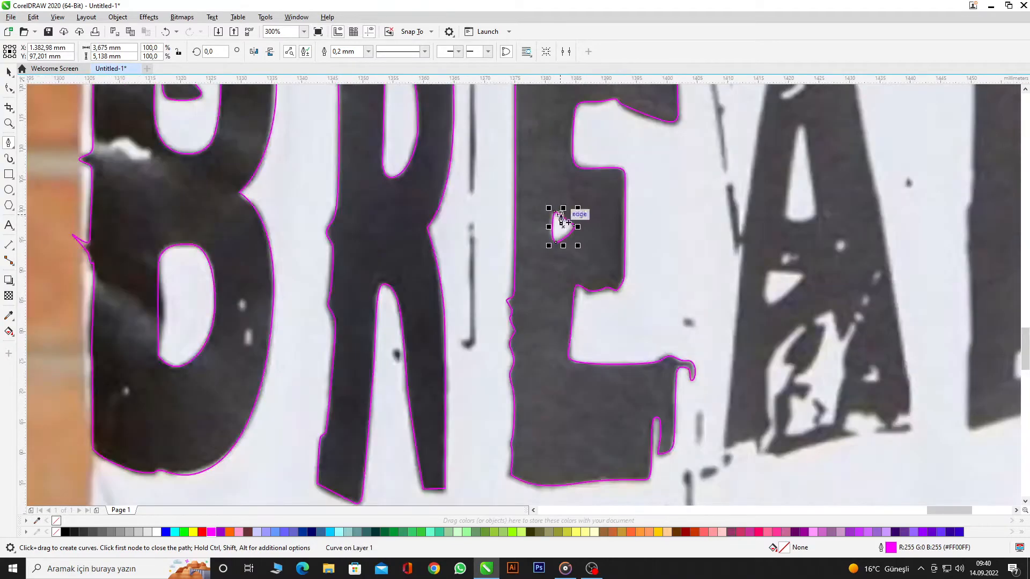
pyautogui.scroll(1, 625, 400)
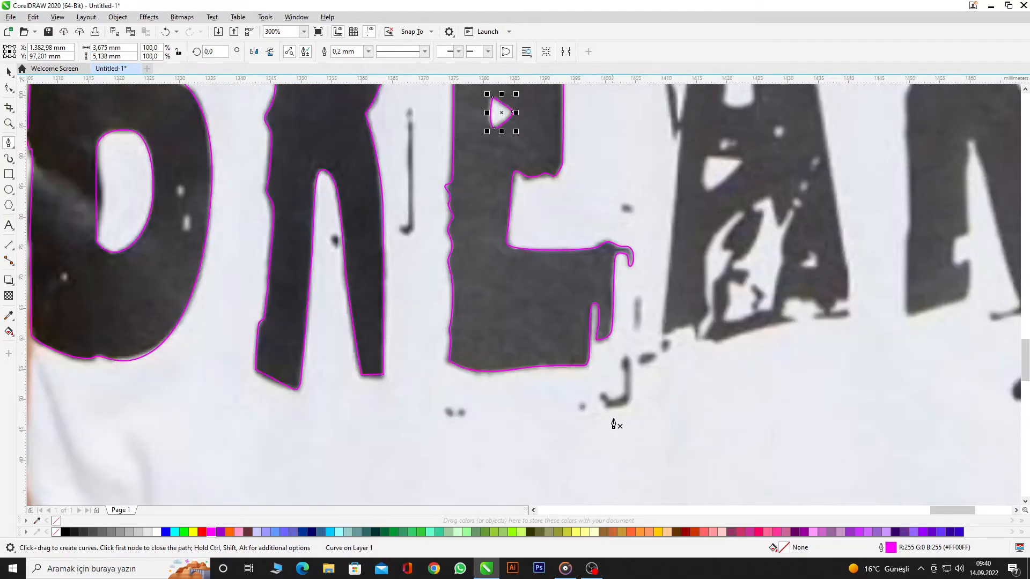
pyautogui.scroll(3, 606, 400)
pyautogui.click(506, 332)
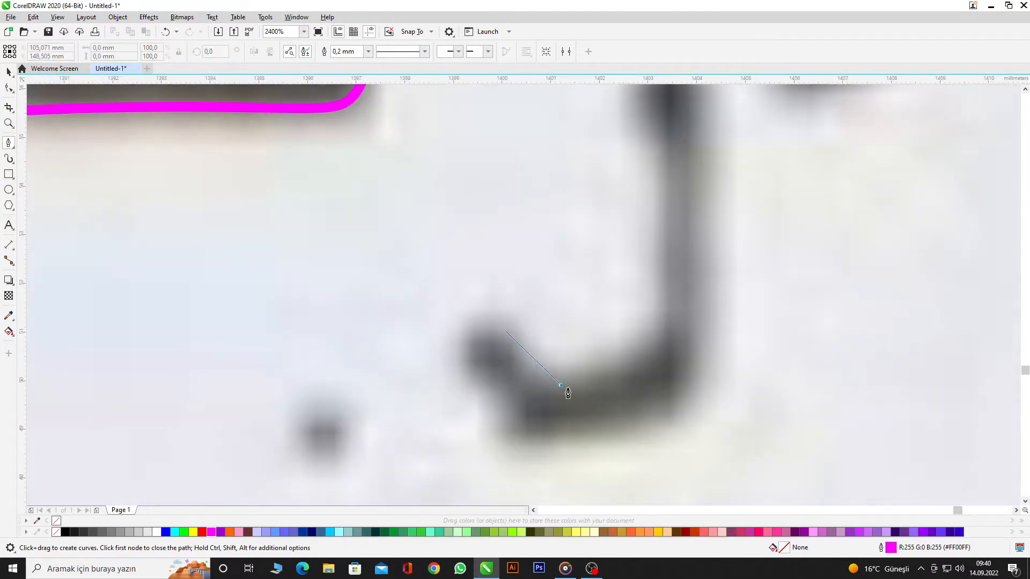
pyautogui.moveTo(560, 386); pyautogui.dragTo(622, 386)
pyautogui.scroll(-3, 664, 310)
pyautogui.moveTo(654, 326)
pyautogui.mouseDown()
pyautogui.moveTo(670, 283)
pyautogui.moveTo(658, 274)
pyautogui.mouseUp()
pyautogui.scroll(2, 665, 262)
pyautogui.scroll(1, 669, 354)
pyautogui.click(648, 356)
pyautogui.moveTo(700, 376); pyautogui.dragTo(699, 417)
# - Trace the outer edge and curled end of the J-shaped mark below the E and close its outline
pyautogui.scroll(-4, 700, 249)
pyautogui.scroll(4, 702, 272)
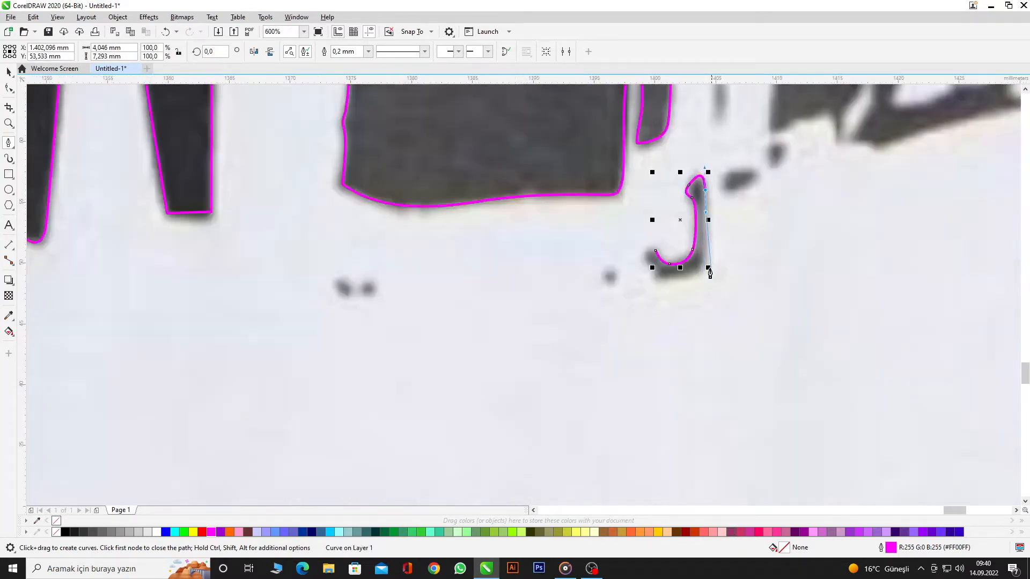
pyautogui.moveTo(661, 284); pyautogui.dragTo(631, 313)
pyautogui.moveTo(505, 330); pyautogui.dragTo(502, 331)
pyautogui.moveTo(480, 281)
pyautogui.mouseDown()
pyautogui.moveTo(446, 214)
pyautogui.moveTo(502, 241)
pyautogui.mouseUp()
# - Trace the small dot beside the J-shaped mark as a closed curve about 0.8 by 1 mm
pyautogui.moveTo(313, 280); pyautogui.dragTo(295, 281)
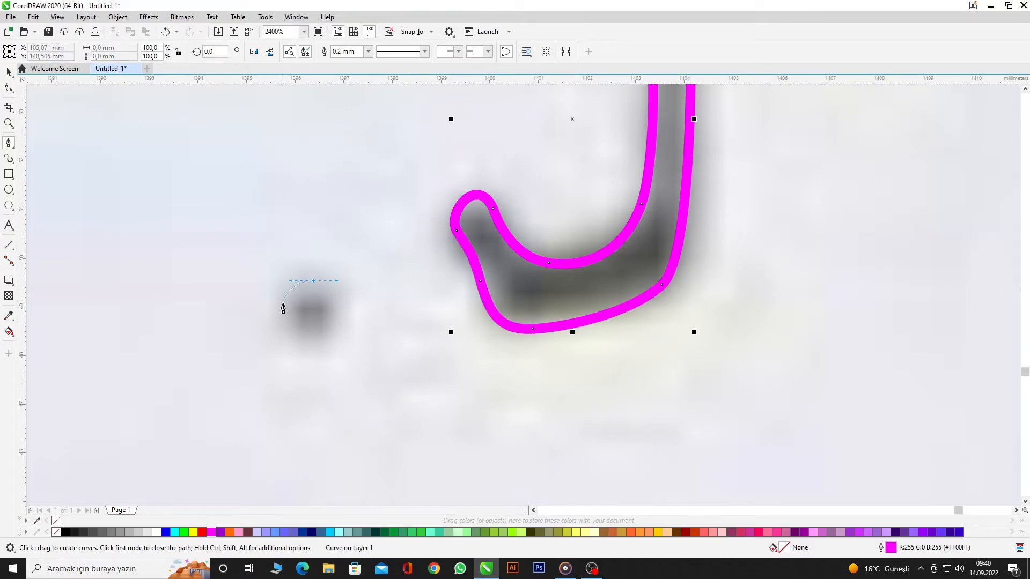
pyautogui.moveTo(305, 328); pyautogui.dragTo(326, 327)
pyautogui.moveTo(313, 280); pyautogui.dragTo(290, 272)
pyautogui.scroll(-4, 551, 223)
# - Trace the two specks between the J-shaped mark and the A as closed curves, about 2.5 by 1.6 mm and 0.9 by 1.8 mm
pyautogui.scroll(4, 453, 317)
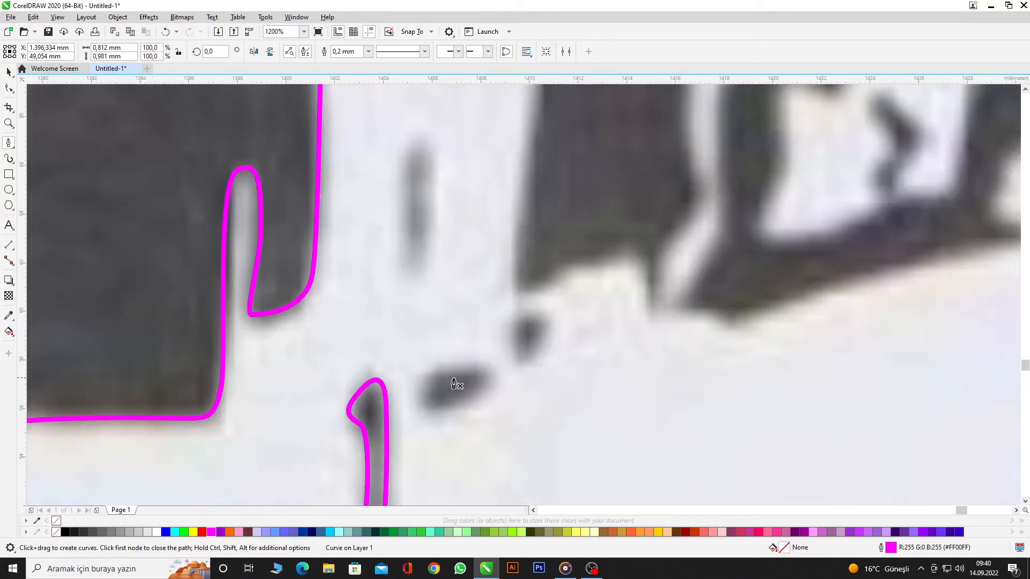
pyautogui.moveTo(420, 366); pyautogui.dragTo(528, 398)
pyautogui.moveTo(454, 431); pyautogui.dragTo(443, 361)
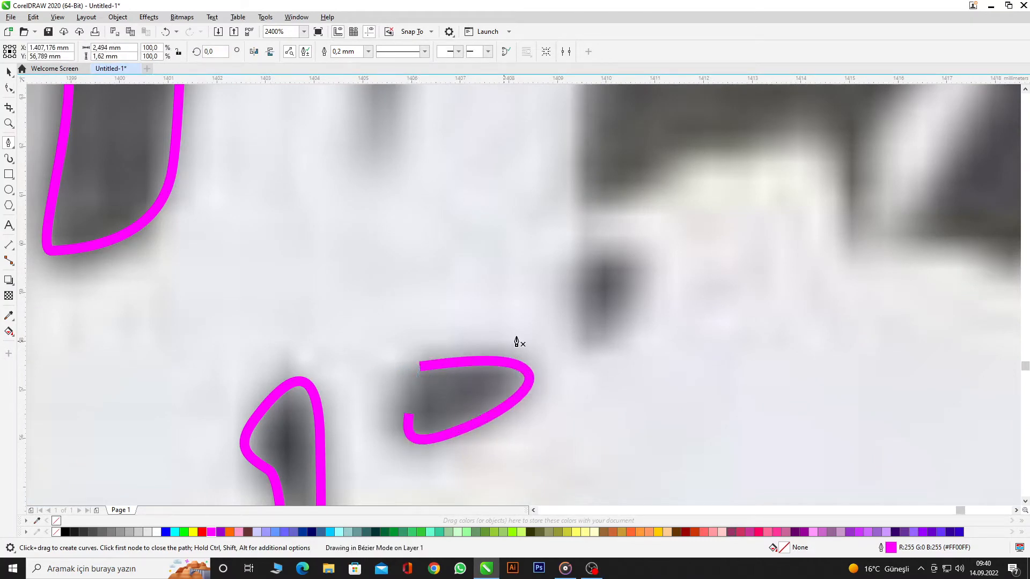
pyautogui.click(583, 275)
pyautogui.scroll(-6, 621, 185)
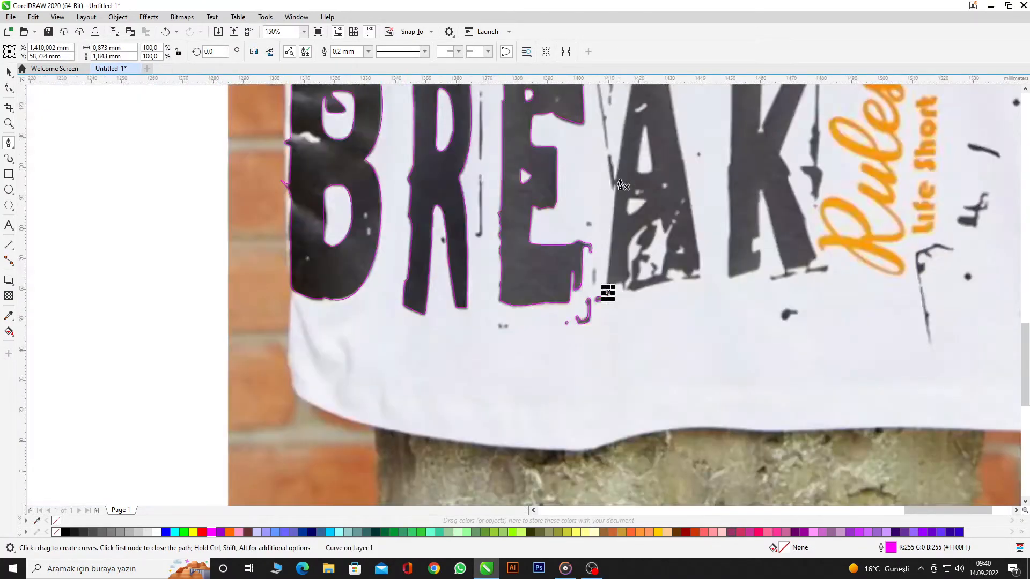
# - Start the A's outline at its lower-left corner and trace up the left leg to the spike's base, about 33 mm high
pyautogui.scroll(4, 597, 345)
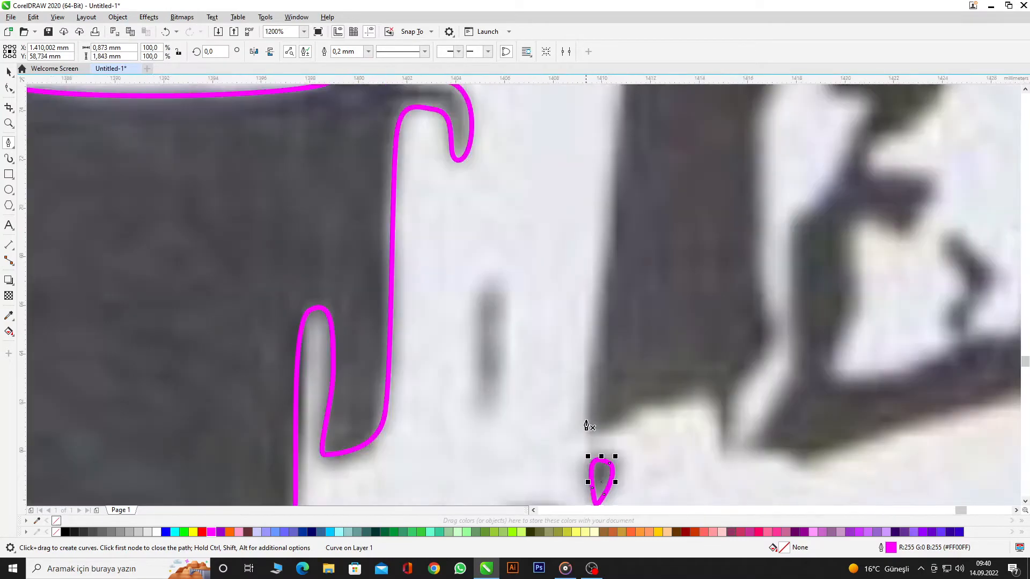
pyautogui.click(593, 341)
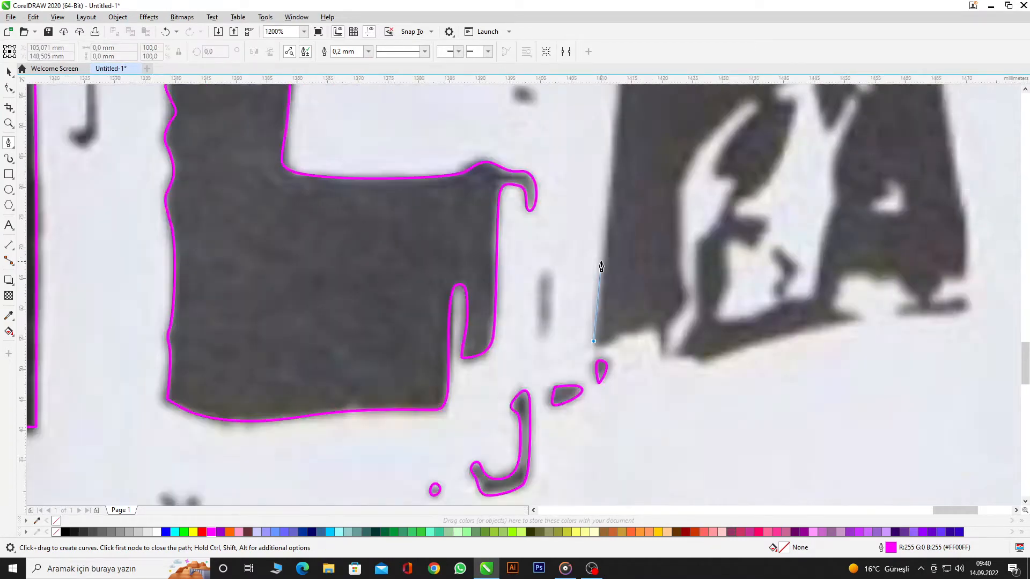
pyautogui.scroll(2, 601, 266)
pyautogui.moveTo(608, 252); pyautogui.dragTo(601, 144)
pyautogui.click(616, 138)
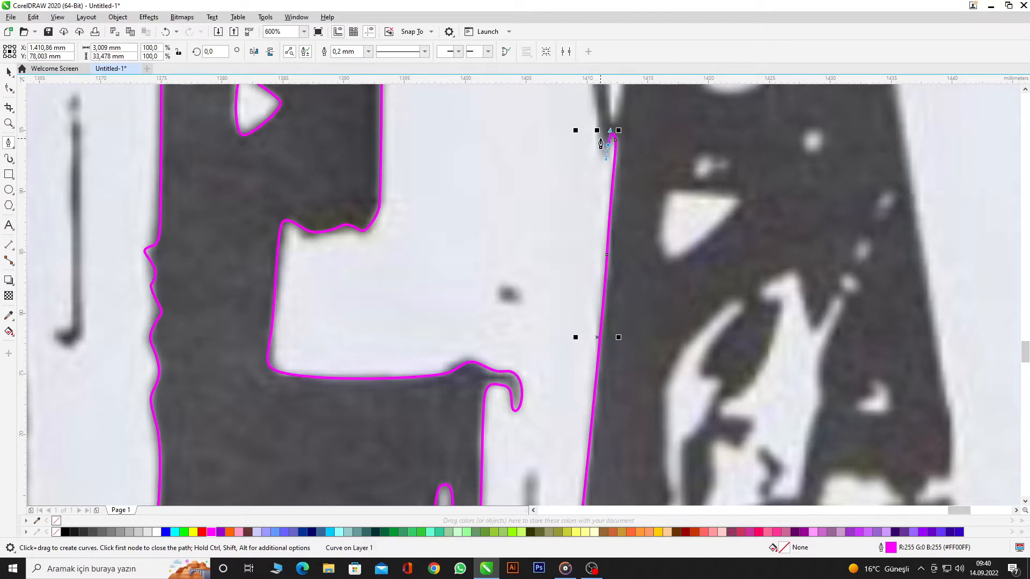
# - Trace around the thin spike beside the A's left leg, bringing the outline to about 43 mm high
pyautogui.scroll(-3, 600, 129)
pyautogui.scroll(5, 593, 322)
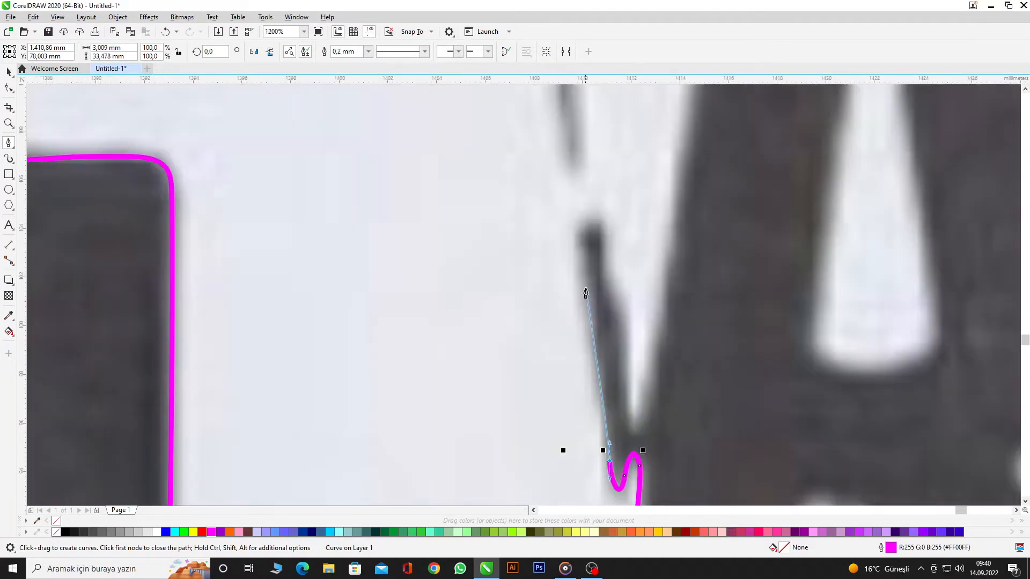
pyautogui.moveTo(581, 239); pyautogui.dragTo(581, 208)
pyautogui.moveTo(610, 296); pyautogui.dragTo(613, 298)
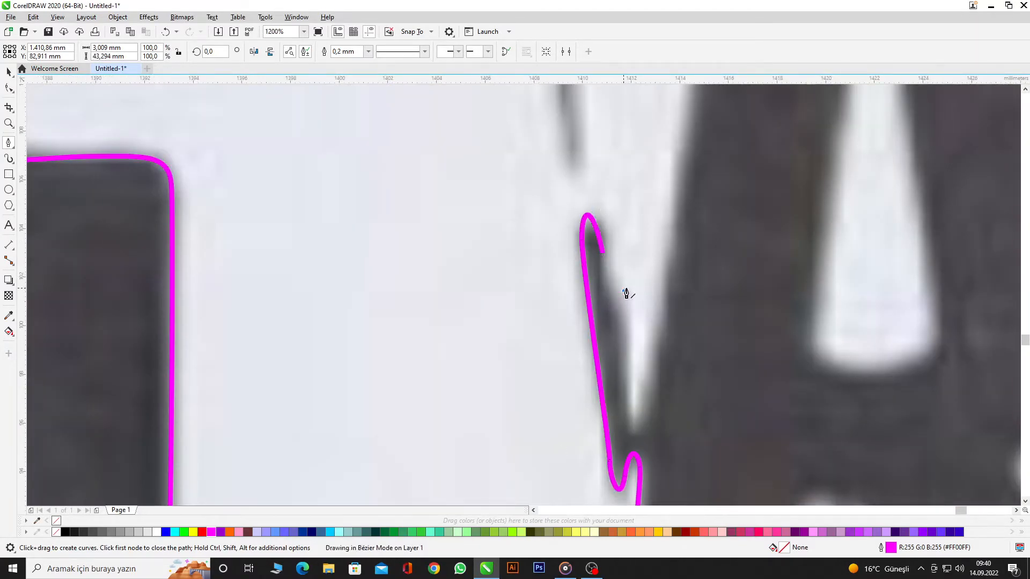
pyautogui.moveTo(629, 360); pyautogui.dragTo(629, 406)
# - Trace the A's left edge from the spike up to the top corner, bringing the outline to about 75 mm high
pyautogui.scroll(-3, 655, 406)
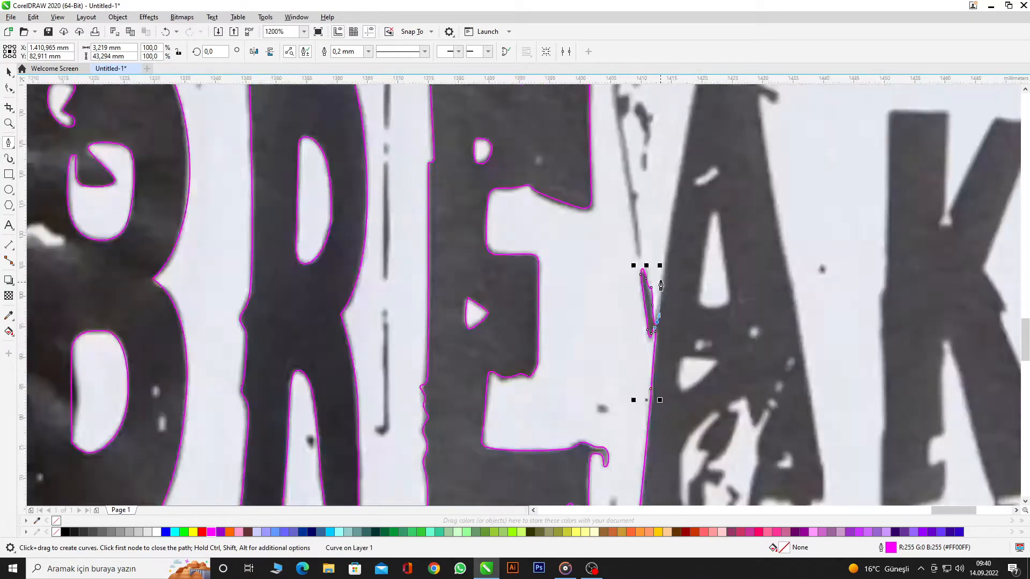
pyautogui.click(679, 228)
pyautogui.scroll(1, 673, 230)
pyautogui.scroll(-1, 673, 262)
pyautogui.scroll(2, 674, 261)
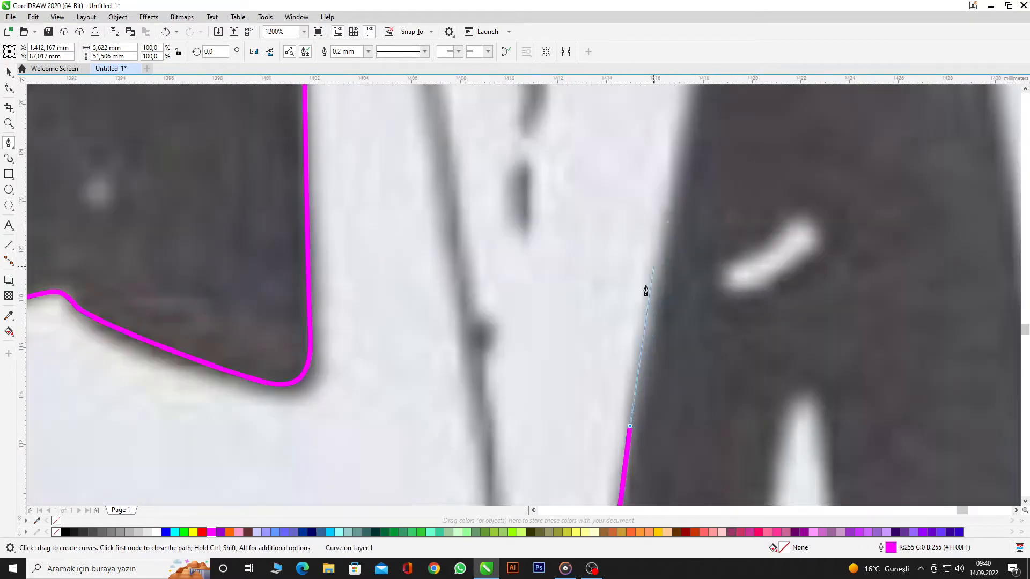
pyautogui.scroll(-1, 646, 290)
pyautogui.moveTo(667, 188); pyautogui.dragTo(668, 167)
pyautogui.scroll(1, 700, 169)
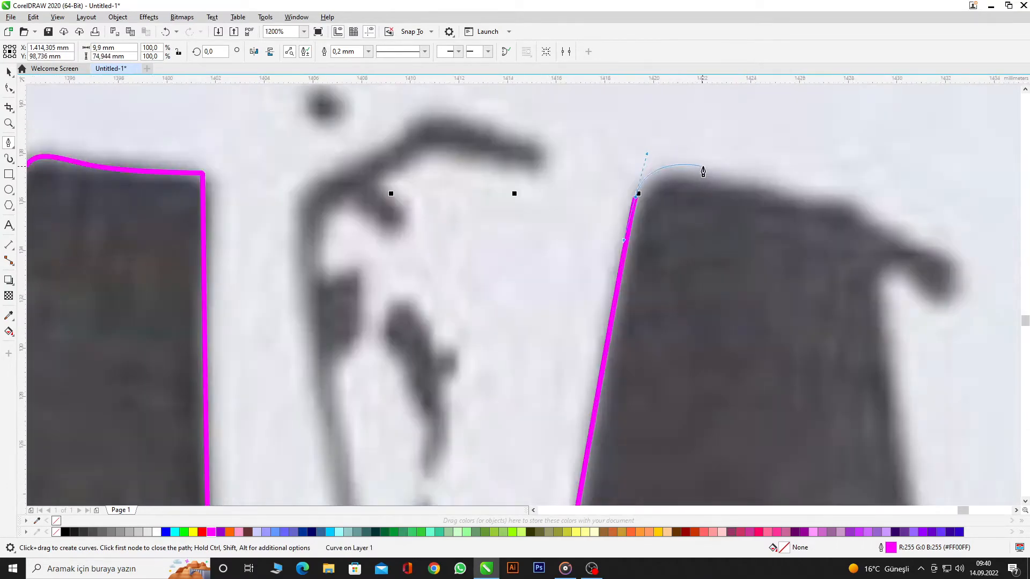
# - Trace the A's sloping top edge and around its drooping right tip, bringing the outline to about 23 mm wide
pyautogui.moveTo(810, 199); pyautogui.dragTo(985, 276)
pyautogui.moveTo(899, 276); pyautogui.dragTo(885, 265)
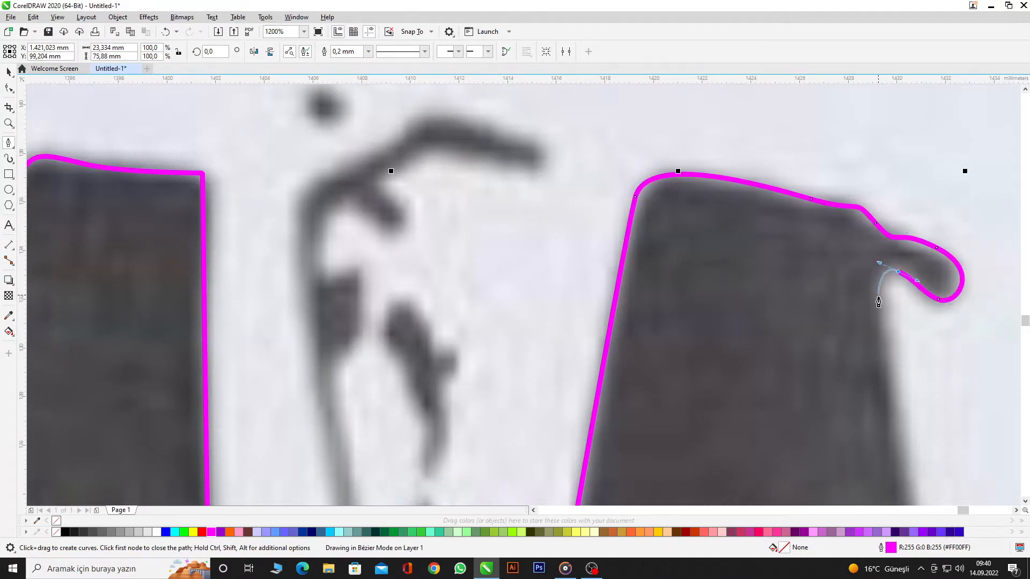
# - Trace the A's long right edge down to just below the small bulge near its foot, bringing the outline to about 31 mm wide
pyautogui.scroll(-3, 719, 204)
pyautogui.scroll(1, 764, 348)
pyautogui.scroll(1, 764, 348)
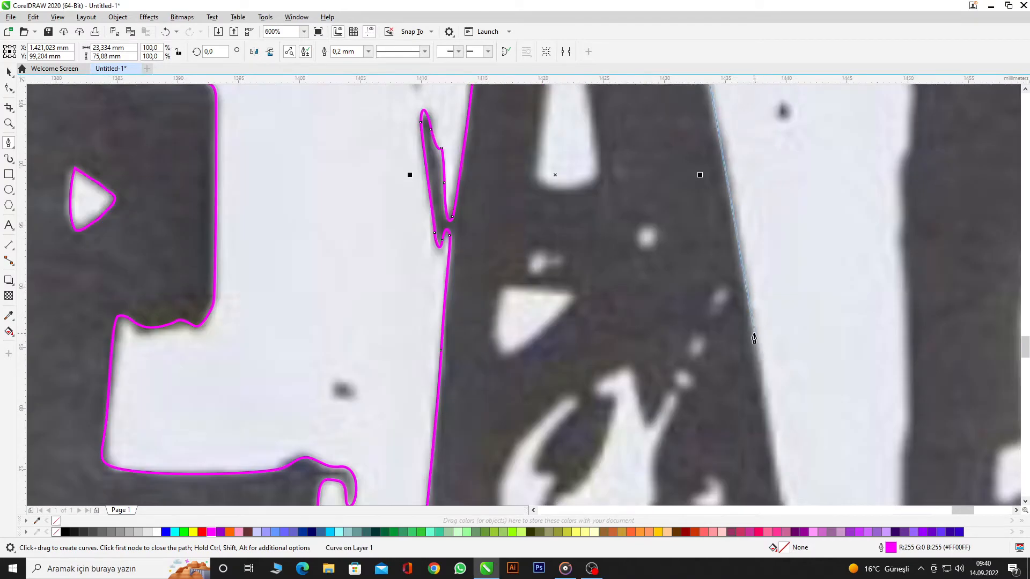
pyautogui.click(754, 338)
pyautogui.scroll(-2, 774, 473)
pyautogui.scroll(3, 772, 259)
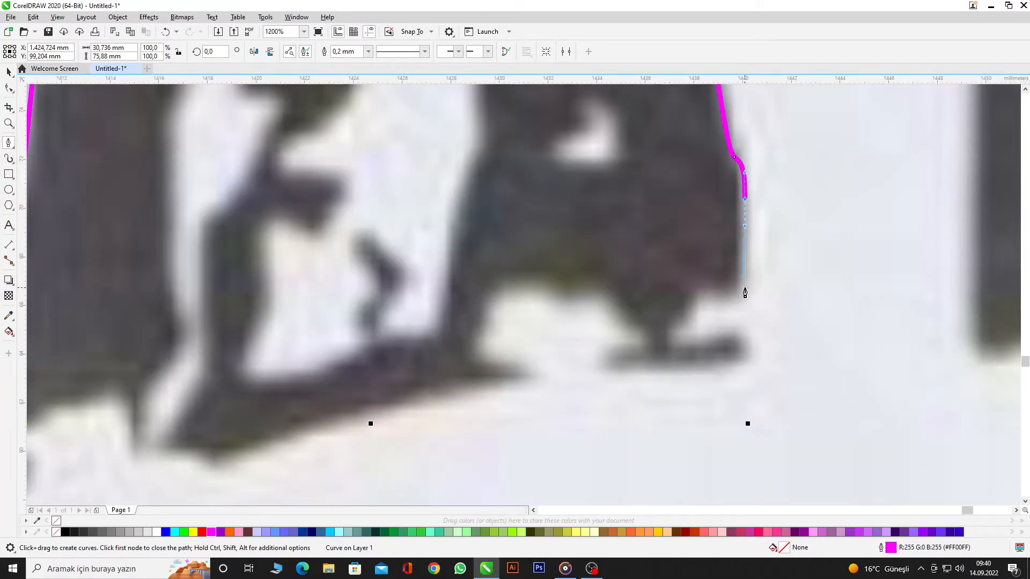
# - Trace the A's right foot around its notch and flat lower lip, and around the white hollow beside it
pyautogui.moveTo(726, 303); pyautogui.dragTo(724, 303)
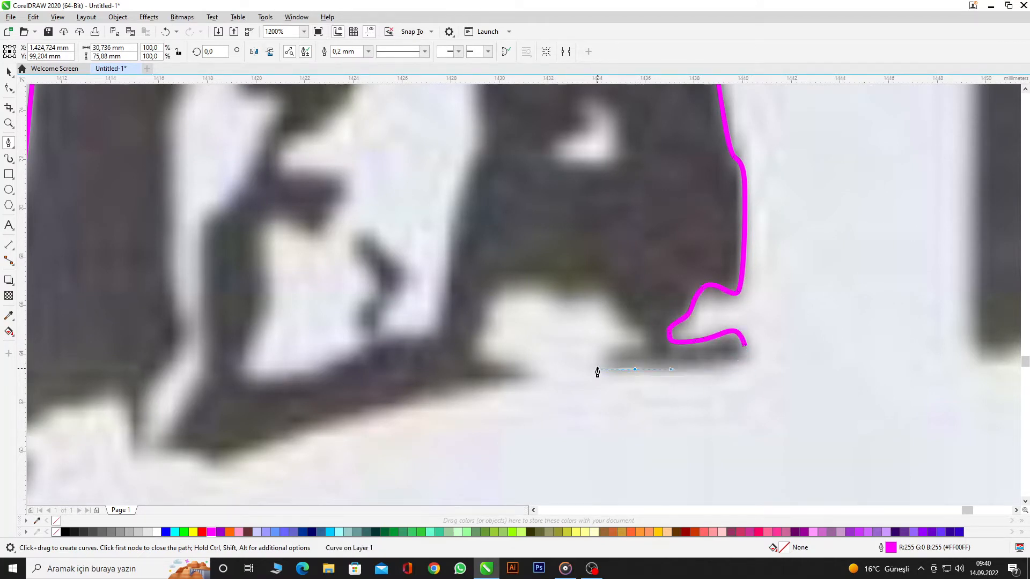
pyautogui.moveTo(598, 372); pyautogui.dragTo(597, 371)
pyautogui.moveTo(608, 355); pyautogui.dragTo(643, 344)
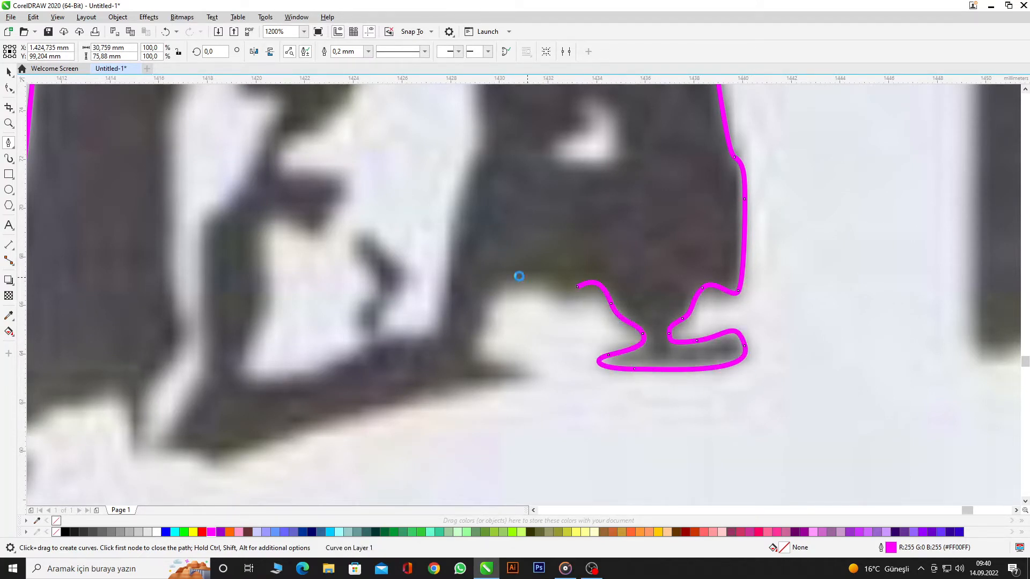
pyautogui.moveTo(486, 303); pyautogui.dragTo(478, 340)
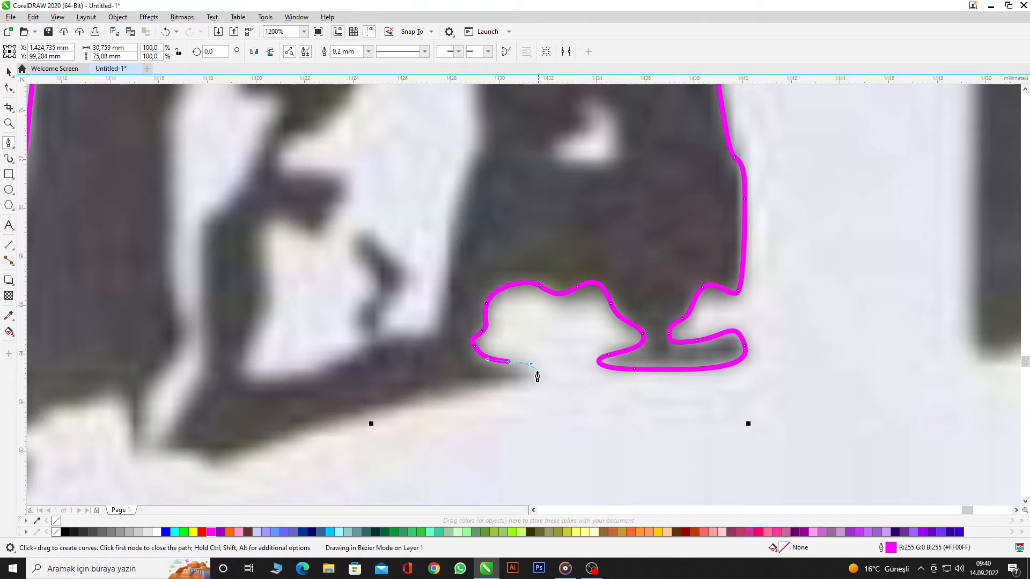
# - Trace the A's slanted bottom edge to its pointed tip and up the white sliver's right side, bringing the outline to about 78 mm high
pyautogui.moveTo(304, 426); pyautogui.dragTo(248, 442)
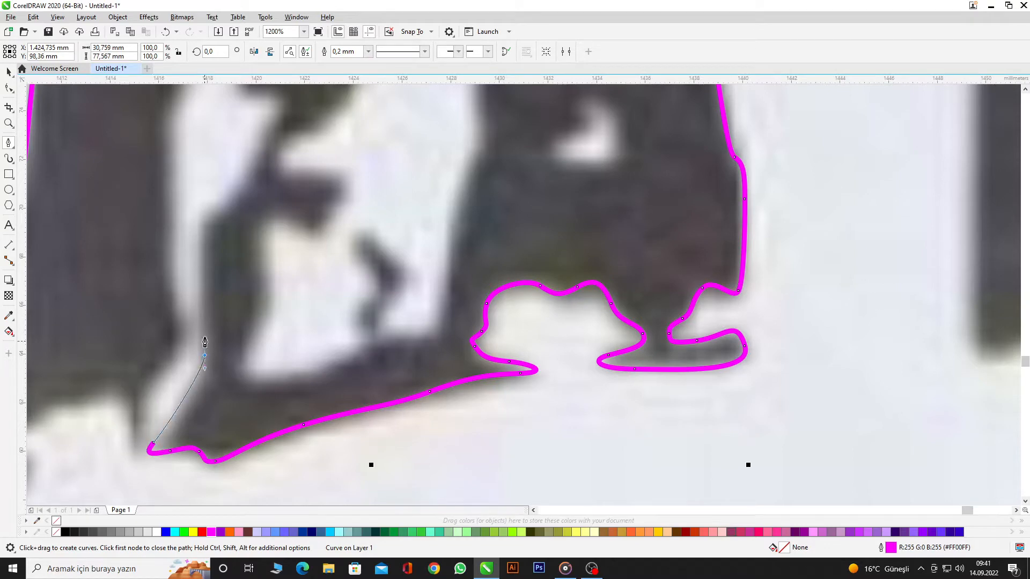
pyautogui.moveTo(204, 342); pyautogui.dragTo(205, 342)
pyautogui.moveTo(211, 217); pyautogui.dragTo(278, 122)
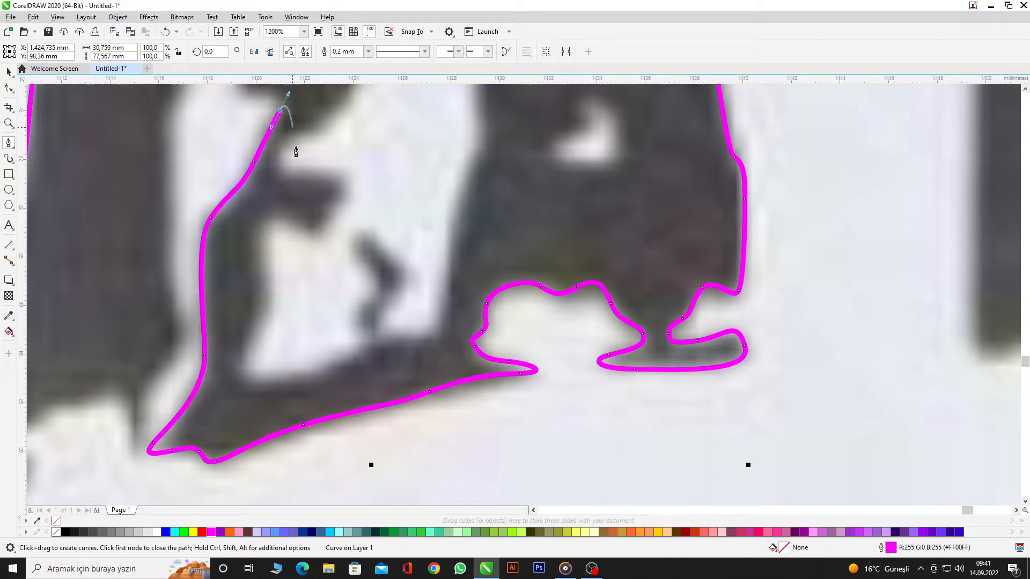
# - Trace the A's outline around the notch in the white sliver and over the sliver's rounded upper end
pyautogui.scroll(-3, 295, 152)
pyautogui.scroll(4, 436, 343)
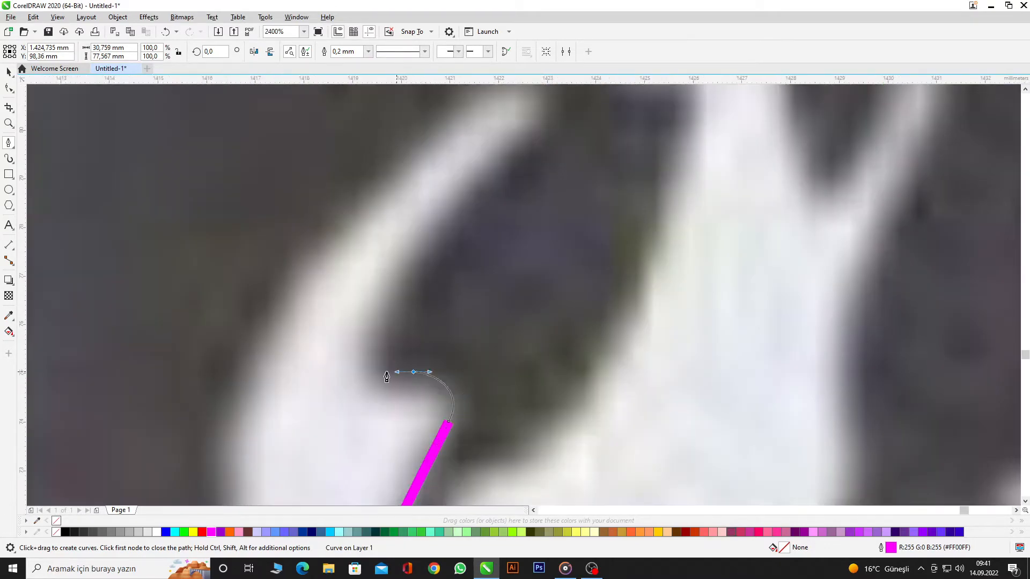
pyautogui.moveTo(387, 377); pyautogui.dragTo(386, 377)
pyautogui.scroll(-3, 432, 268)
pyautogui.scroll(4, 472, 284)
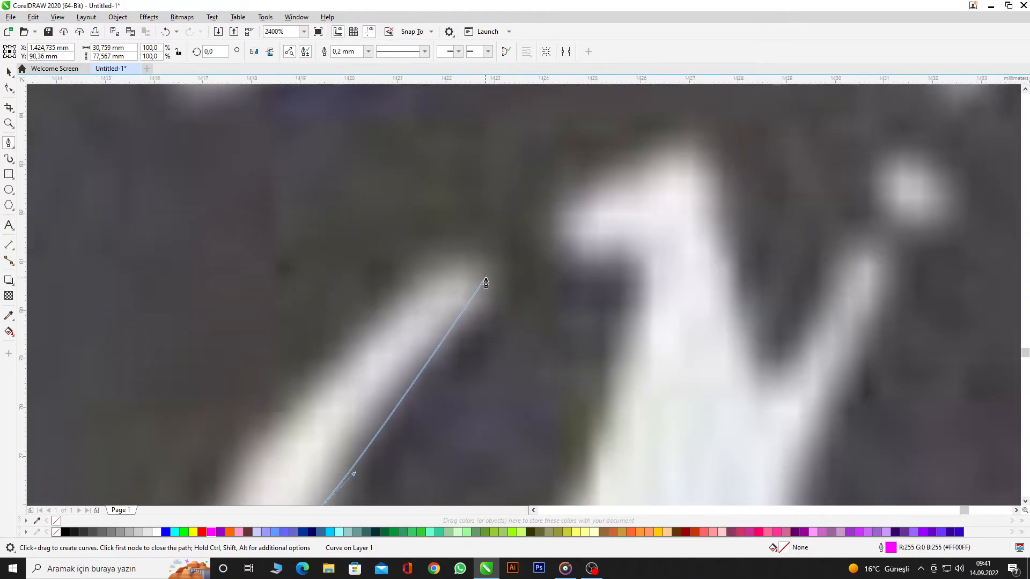
pyautogui.moveTo(471, 333); pyautogui.dragTo(472, 333)
pyautogui.moveTo(483, 251); pyautogui.dragTo(483, 251)
pyautogui.moveTo(393, 298); pyautogui.dragTo(400, 300)
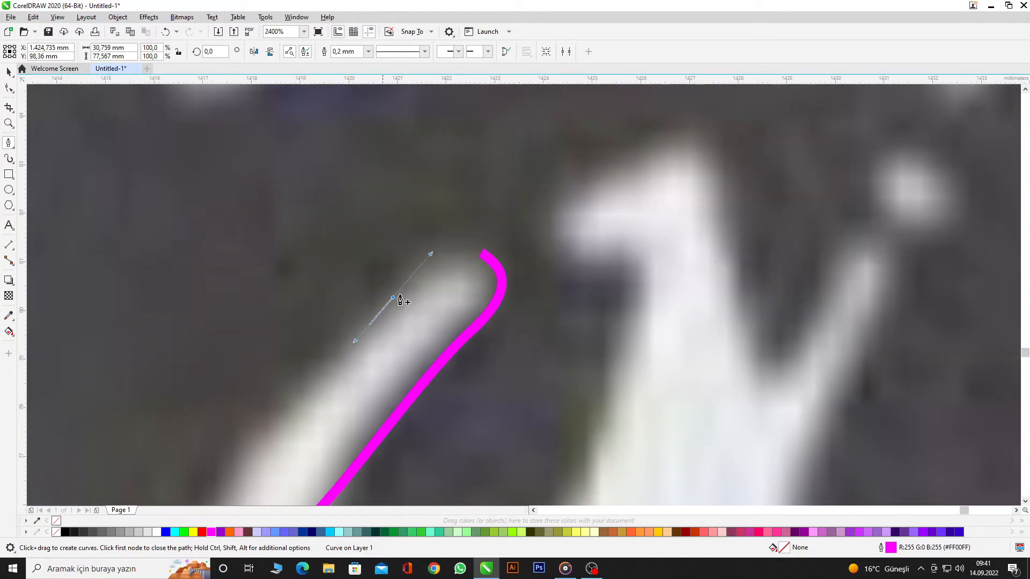
# - Trace down the white sliver's left side and along the left leg's ragged bottom, closing the A's outline at its starting point
pyautogui.scroll(-3, 400, 300)
pyautogui.scroll(3, 467, 244)
pyautogui.moveTo(466, 244); pyautogui.dragTo(436, 351)
pyautogui.scroll(-2, 470, 294)
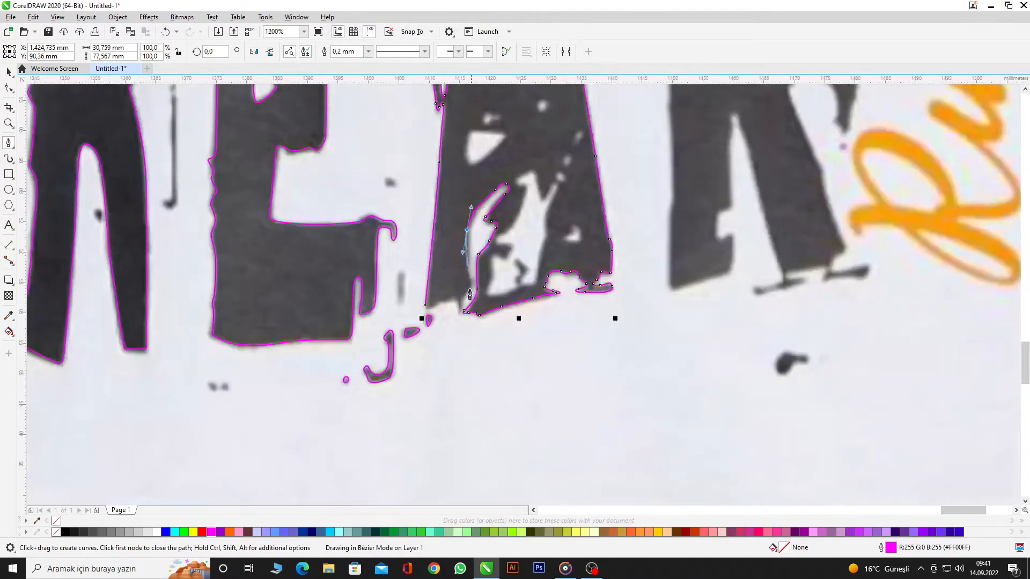
pyautogui.scroll(2, 469, 294)
pyautogui.moveTo(480, 267); pyautogui.dragTo(474, 275)
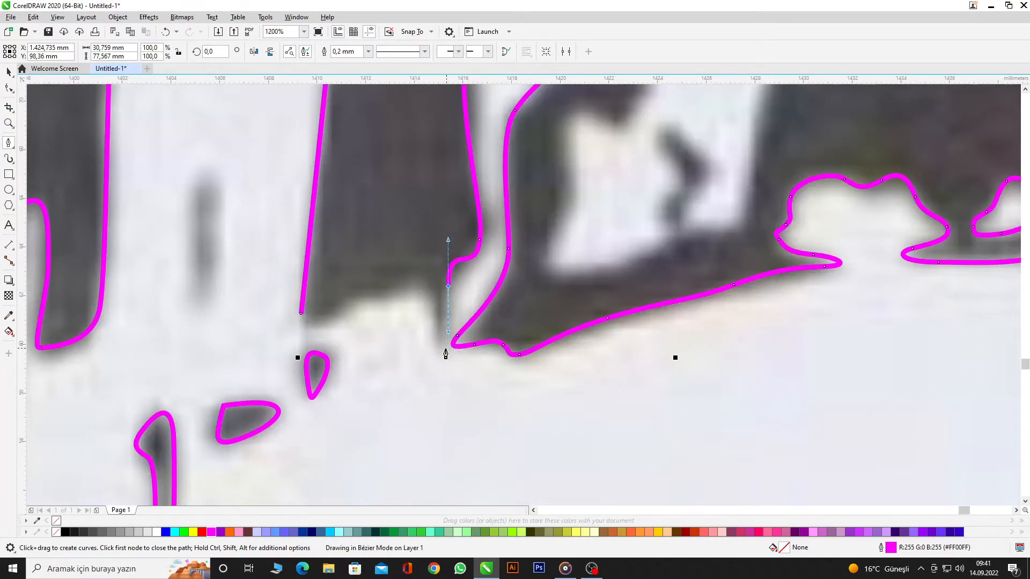
pyautogui.moveTo(437, 349); pyautogui.dragTo(433, 323)
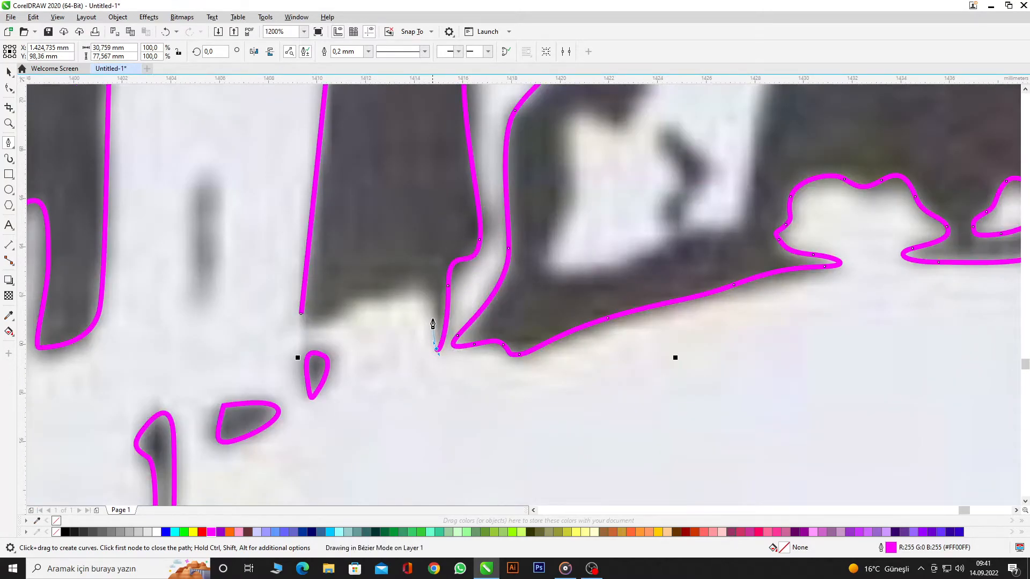
pyautogui.click(301, 314)
# - Outline the triangular white opening in the A as a closed curve about 7 mm wide and 5.6 mm high
pyautogui.scroll(-3, 300, 321)
pyautogui.scroll(5, 421, 207)
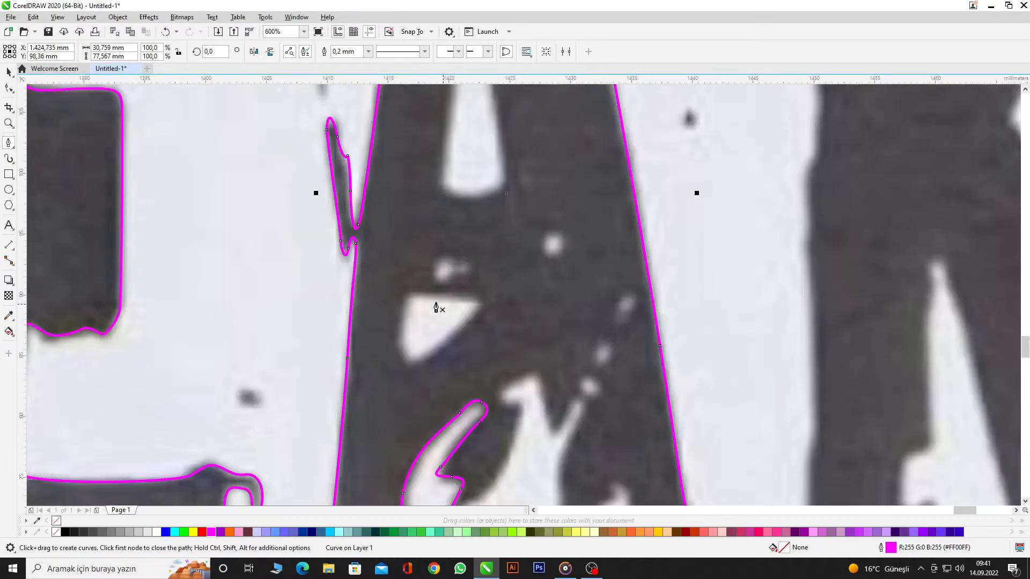
pyautogui.click(575, 289)
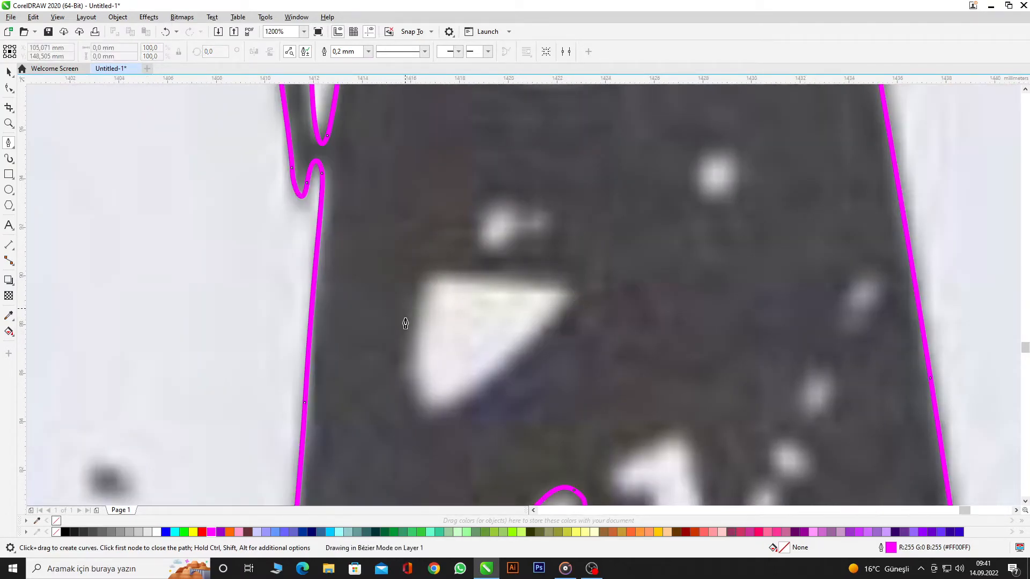
pyautogui.click(414, 285)
pyautogui.moveTo(429, 412); pyautogui.dragTo(529, 363)
pyautogui.click(574, 288)
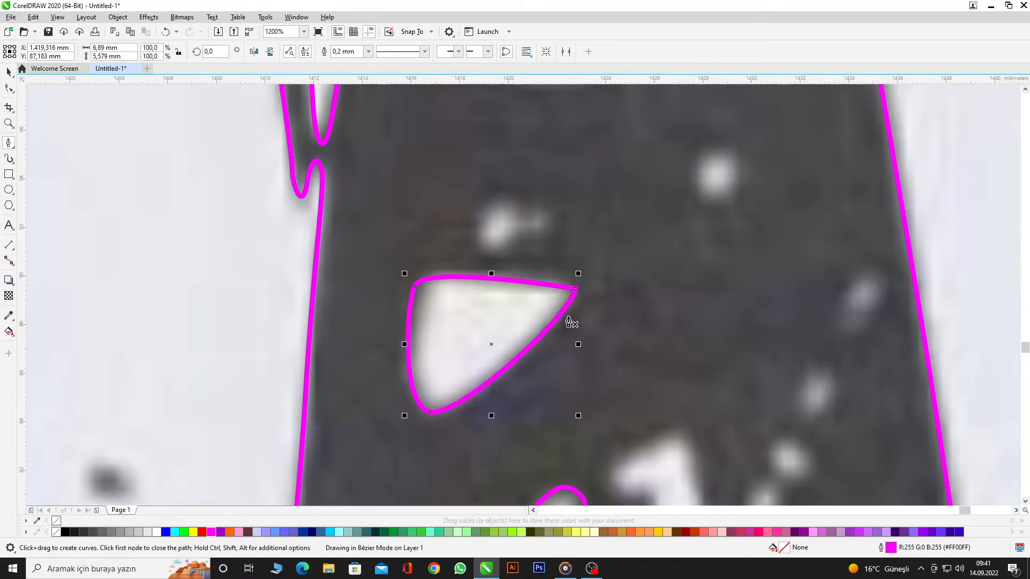
# - Start the large white opening's outline at the dark prong in the A's lower part and trace up its left edge, about 12 mm high
pyautogui.scroll(-5, 570, 322)
pyautogui.scroll(5, 572, 239)
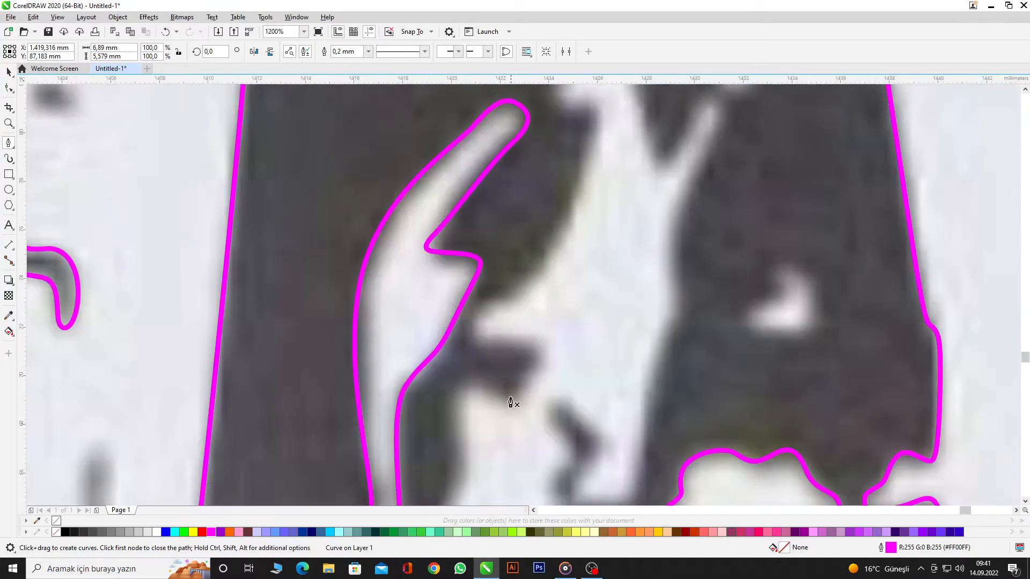
pyautogui.click(505, 400)
pyautogui.moveTo(497, 341); pyautogui.dragTo(501, 299)
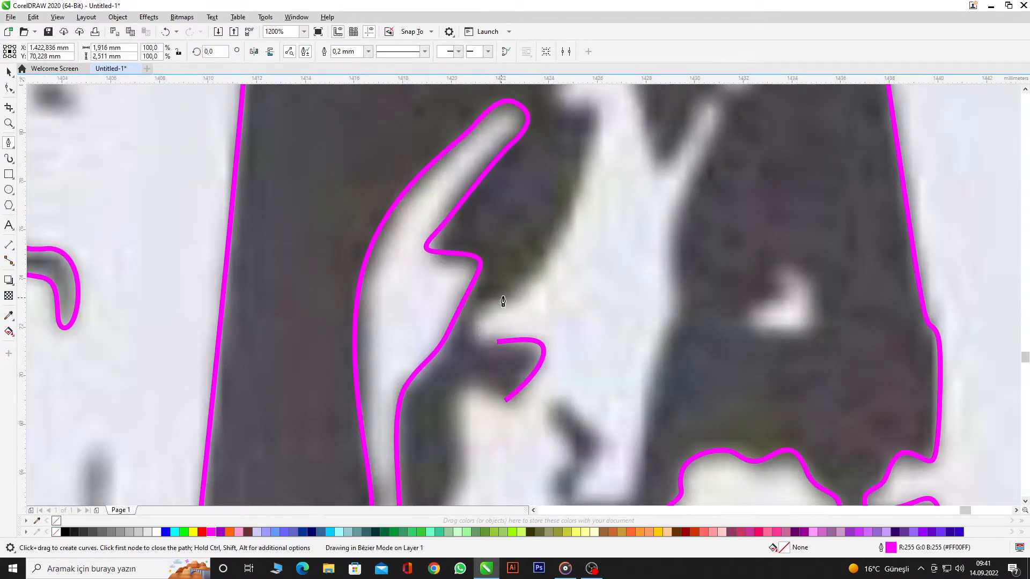
pyautogui.moveTo(555, 245); pyautogui.dragTo(586, 192)
pyautogui.click(593, 119)
# - Trace around the white opening's hooked upper left peak, bringing its outline to about 6.5 mm wide and 15 mm high
pyautogui.scroll(-2, 593, 119)
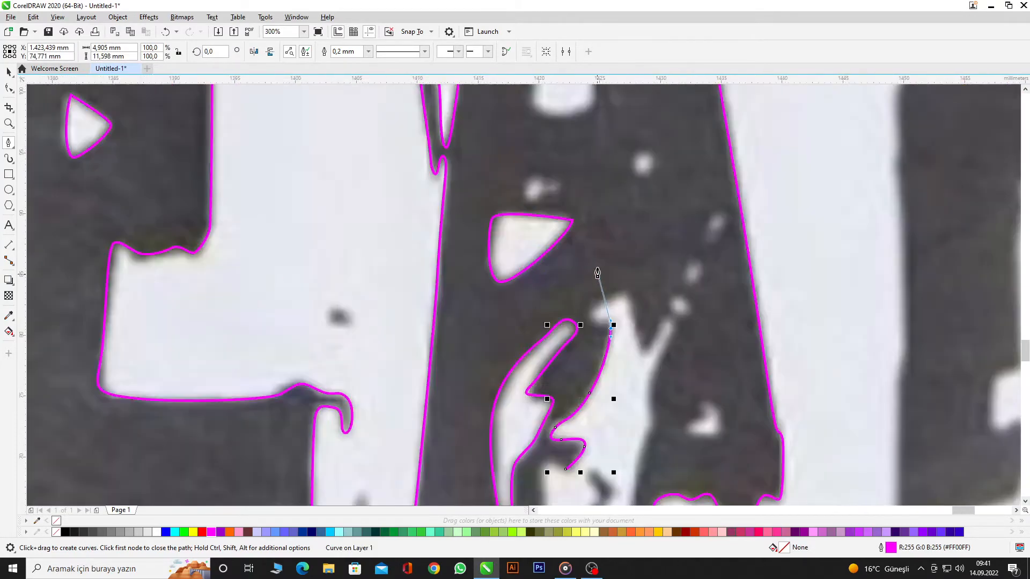
pyautogui.scroll(4, 598, 276)
pyautogui.click(651, 308)
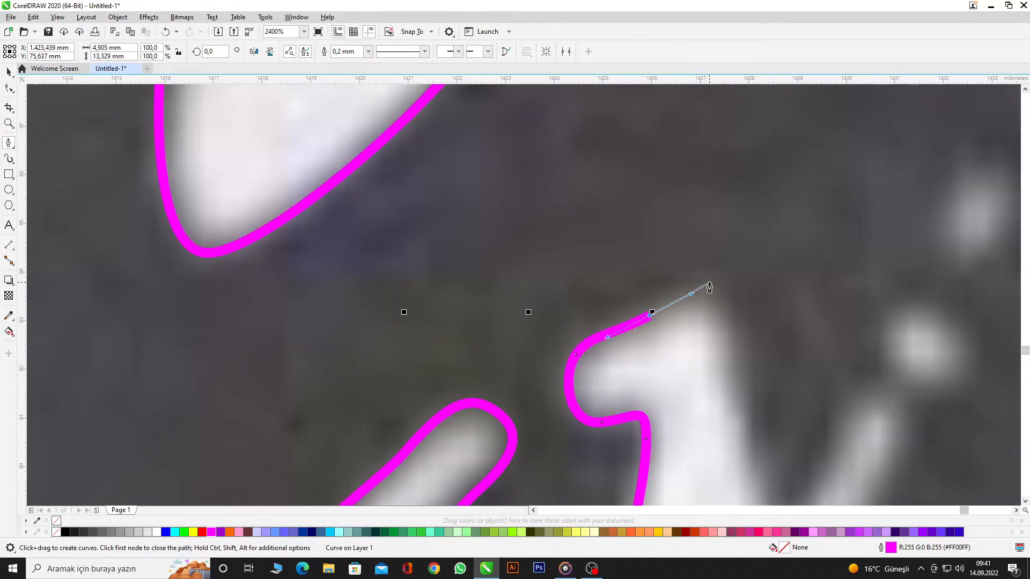
pyautogui.moveTo(727, 278); pyautogui.dragTo(739, 351)
pyautogui.scroll(-2, 664, 321)
pyautogui.scroll(2, 664, 322)
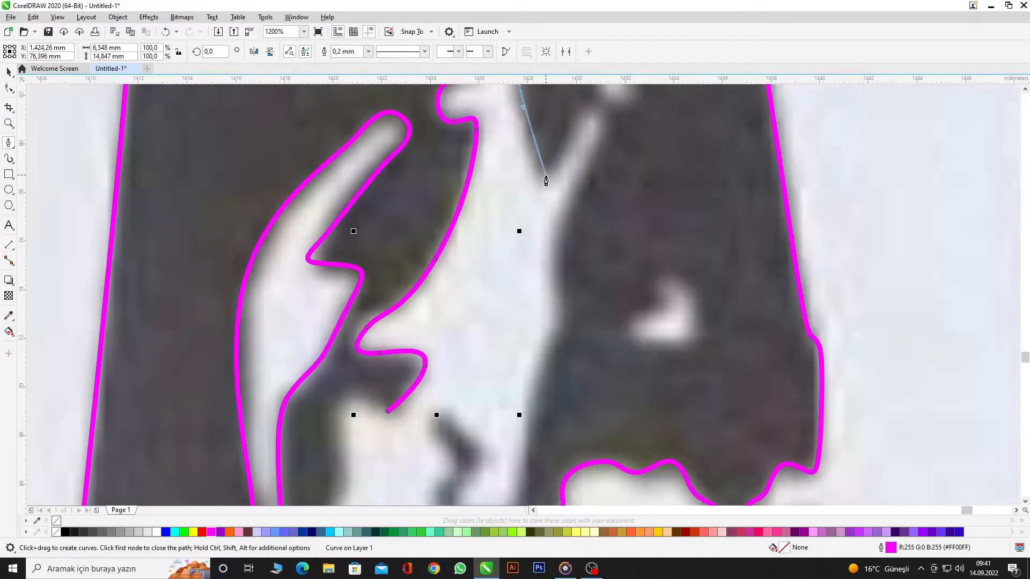
# - Trace the V-shaped dip and around the narrow right spike of the white opening, bringing its outline to about 10 mm wide
pyautogui.click(545, 181)
pyautogui.scroll(1, 556, 198)
pyautogui.scroll(1, 503, 395)
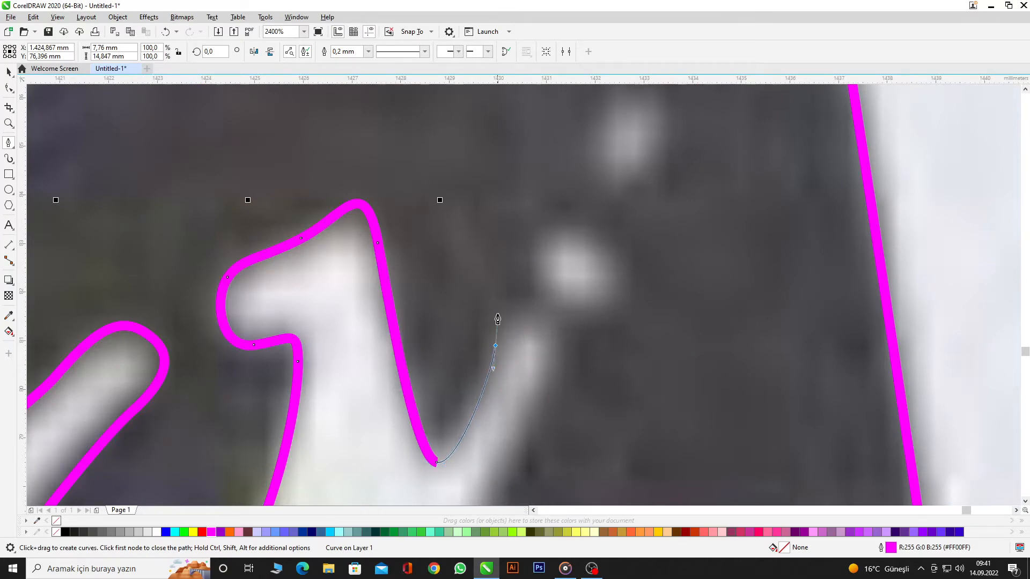
pyautogui.moveTo(498, 320); pyautogui.dragTo(499, 317)
pyautogui.moveTo(553, 349); pyautogui.dragTo(554, 301)
pyautogui.scroll(-1, 567, 264)
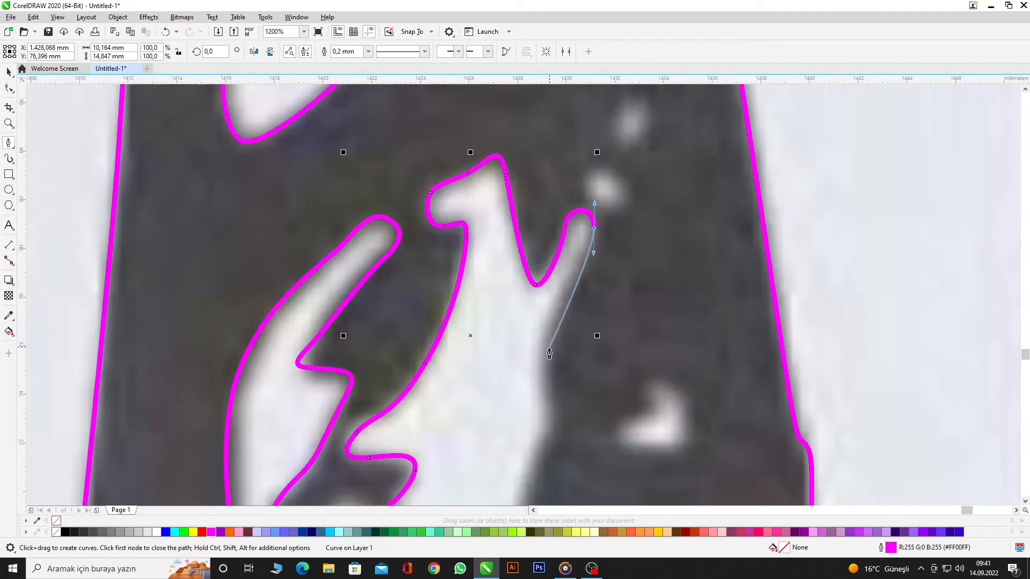
# - Trace down the white opening's right edge and around its lower right pocket to the dark hook, bringing the outline to about 19 mm high
pyautogui.scroll(-1, 552, 343)
pyautogui.scroll(2, 575, 298)
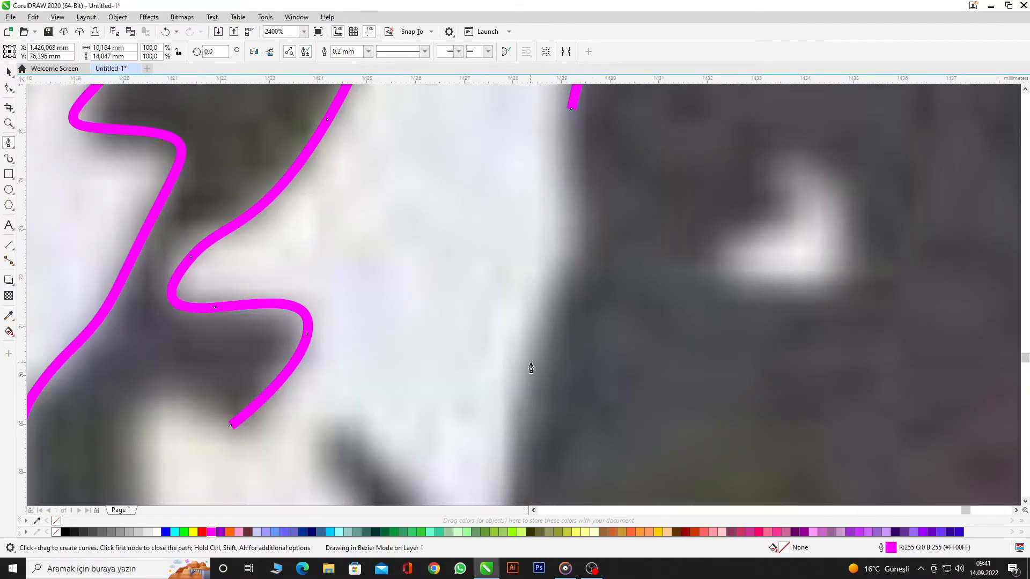
pyautogui.scroll(-2, 563, 249)
pyautogui.scroll(2, 597, 203)
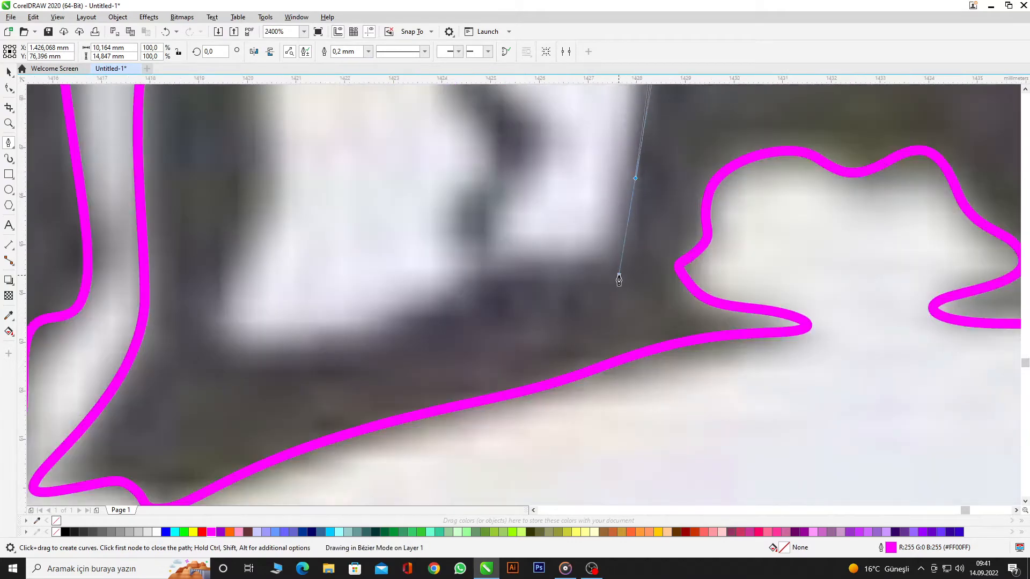
pyautogui.moveTo(619, 280); pyautogui.dragTo(617, 283)
pyautogui.moveTo(558, 261); pyautogui.dragTo(505, 248)
pyautogui.moveTo(504, 212); pyautogui.dragTo(540, 111)
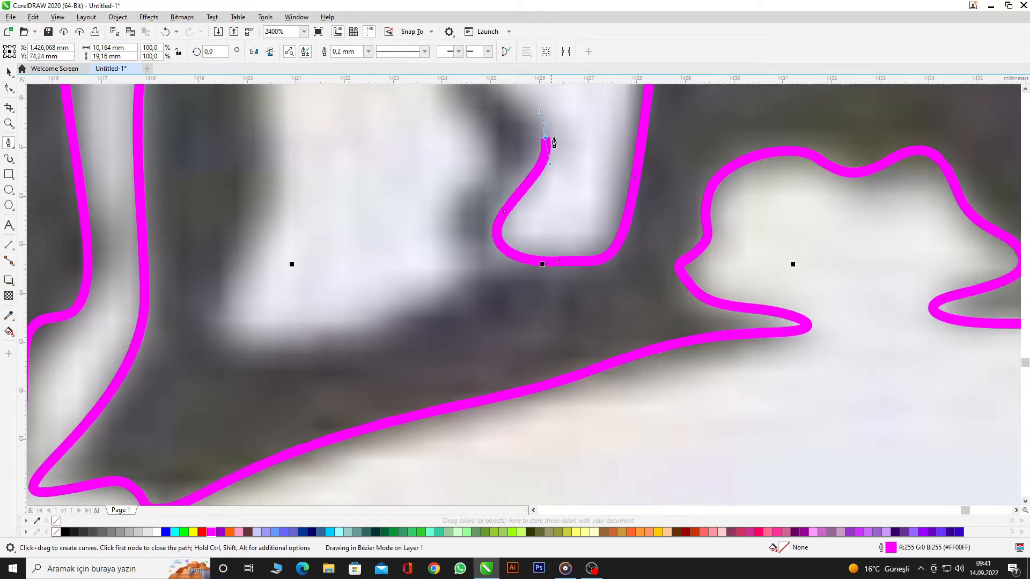
# - Trace around the dark hook inside the white opening and along the opening's lower edge, bringing the outline to about 21 mm high
pyautogui.scroll(-2, 557, 156)
pyautogui.scroll(2, 582, 270)
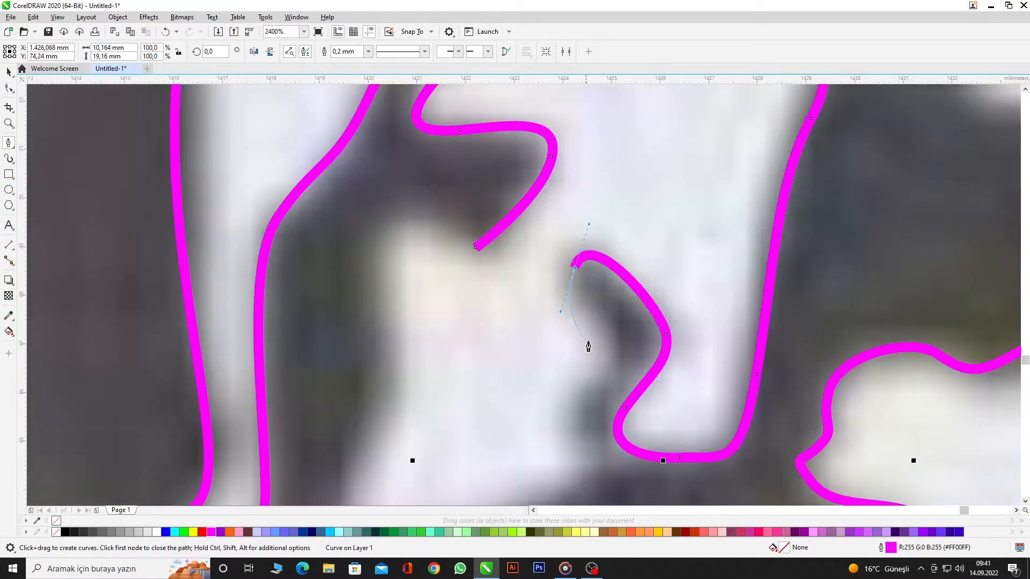
pyautogui.moveTo(597, 396); pyautogui.dragTo(589, 413)
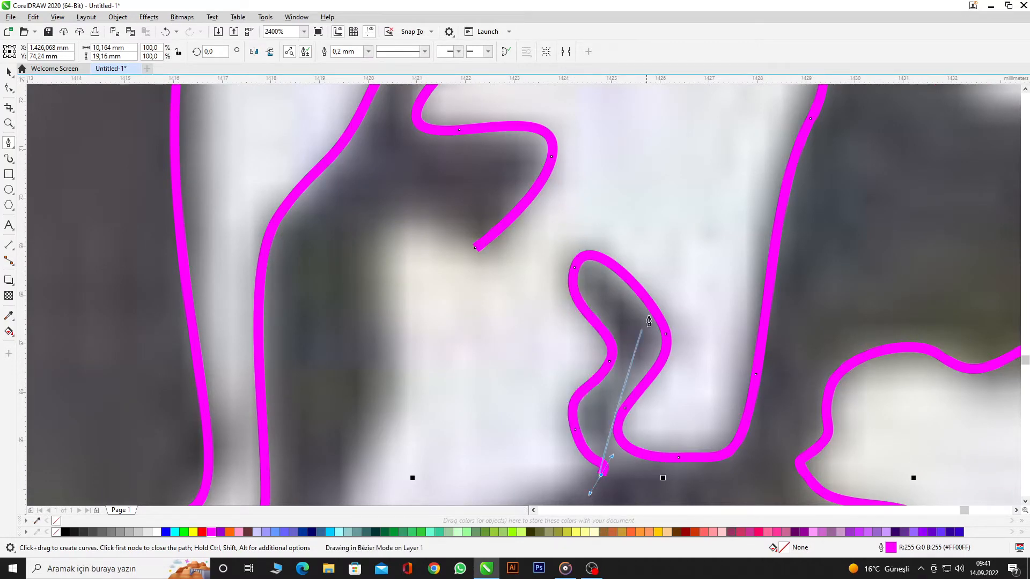
pyautogui.scroll(-2, 593, 478)
pyautogui.scroll(2, 625, 368)
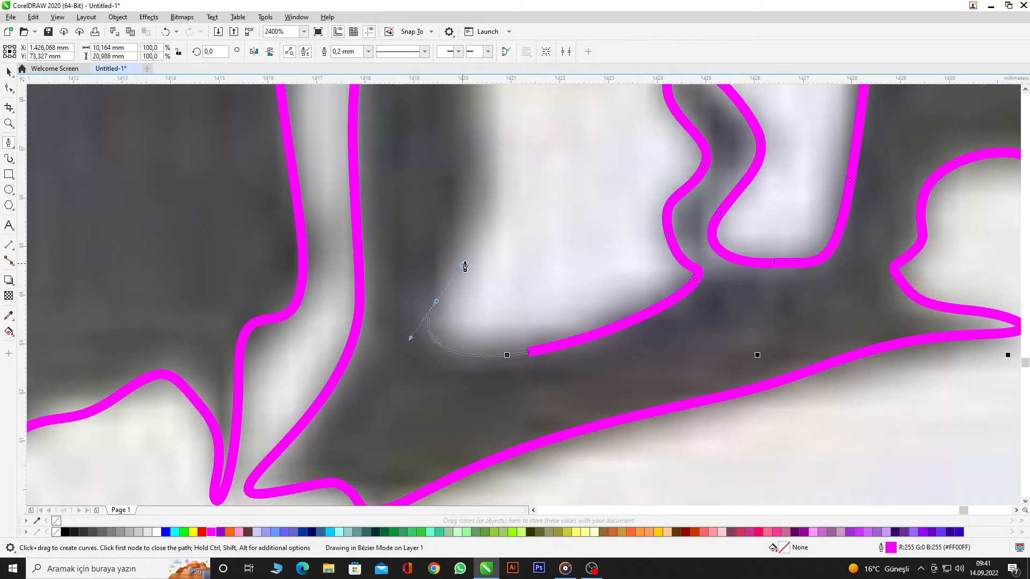
# - Trace up the white opening's lower left edge and close its outline at the dark prong, about 12 mm wide overall
pyautogui.scroll(3, 470, 262)
pyautogui.scroll(3, 476, 324)
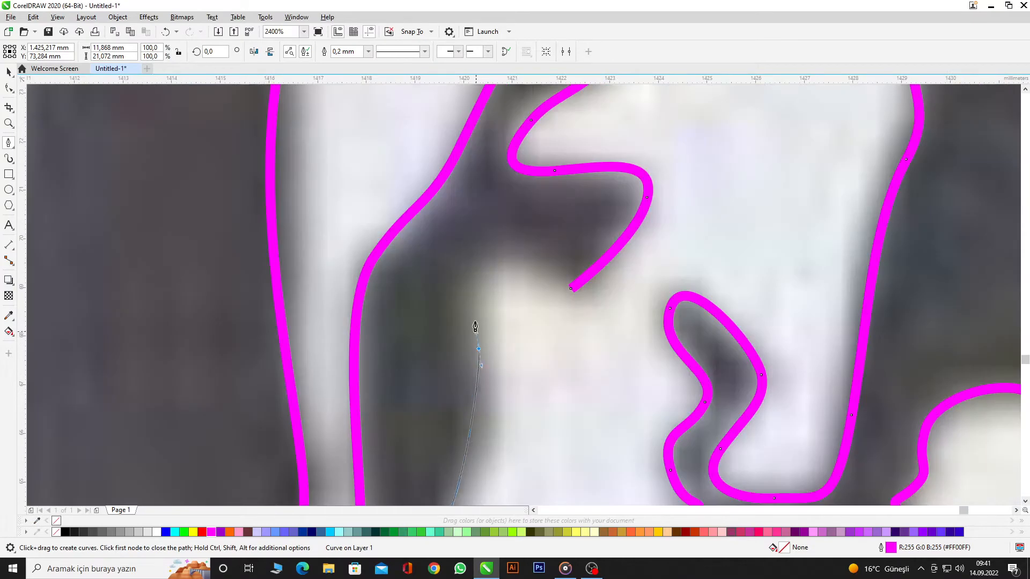
pyautogui.moveTo(499, 251); pyautogui.dragTo(528, 237)
pyautogui.click(571, 295)
# - Outline the small L-shaped white speck in the A's right leg as a closed curve about 3 mm wide and 3.1 mm high
pyautogui.scroll(-5, 558, 292)
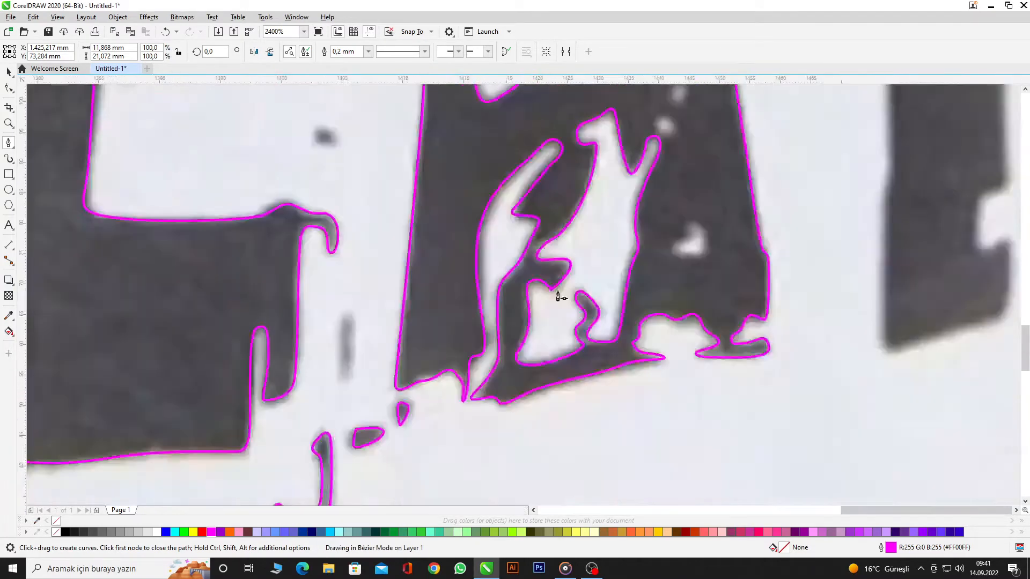
pyautogui.scroll(5, 572, 381)
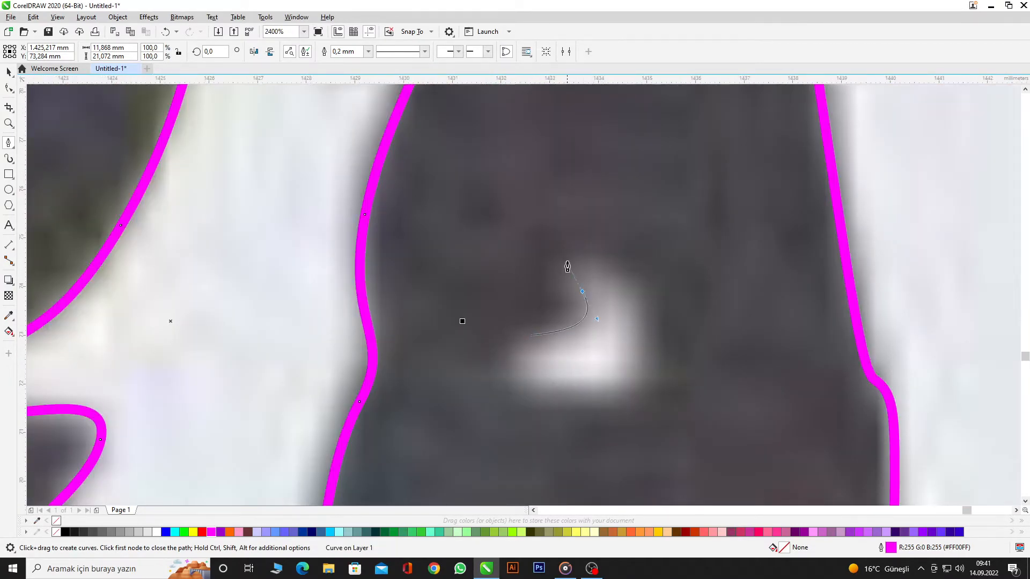
pyautogui.moveTo(567, 266); pyautogui.dragTo(568, 259)
pyautogui.moveTo(645, 312); pyautogui.dragTo(522, 404)
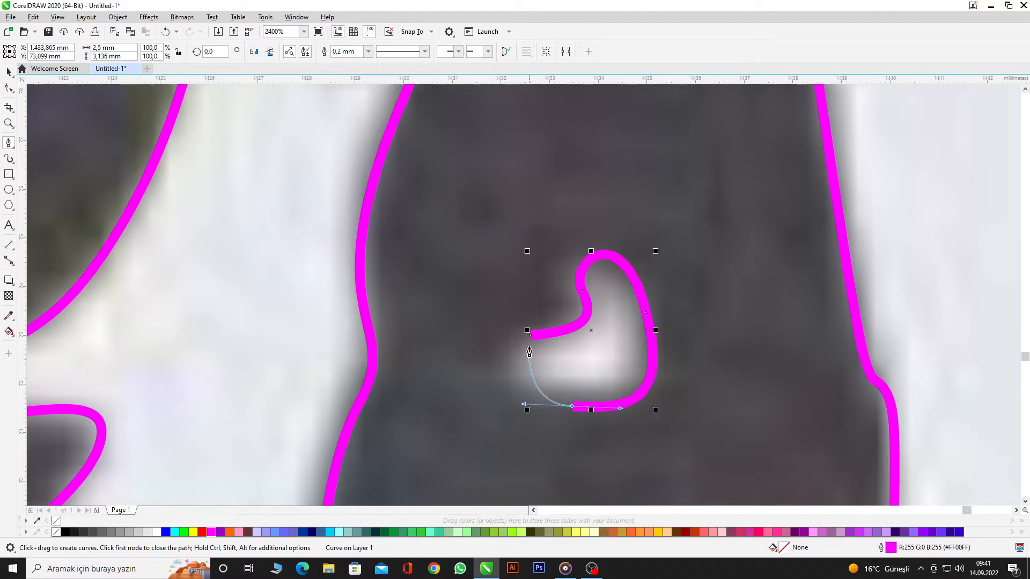
pyautogui.click(531, 335)
pyautogui.scroll(-4, 488, 384)
pyautogui.scroll(2, 507, 217)
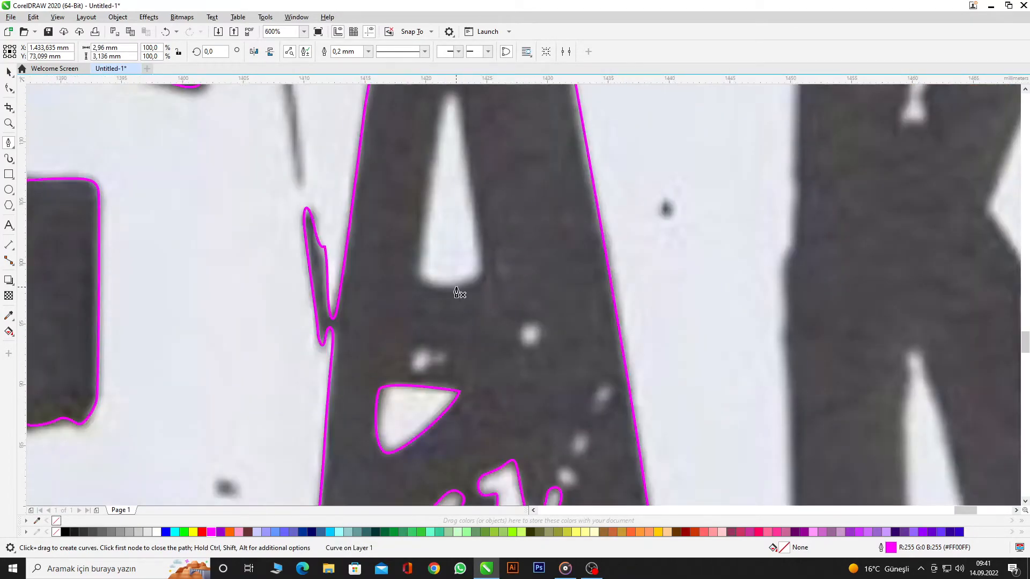
pyautogui.scroll(-4, 456, 292)
pyautogui.scroll(2, 444, 287)
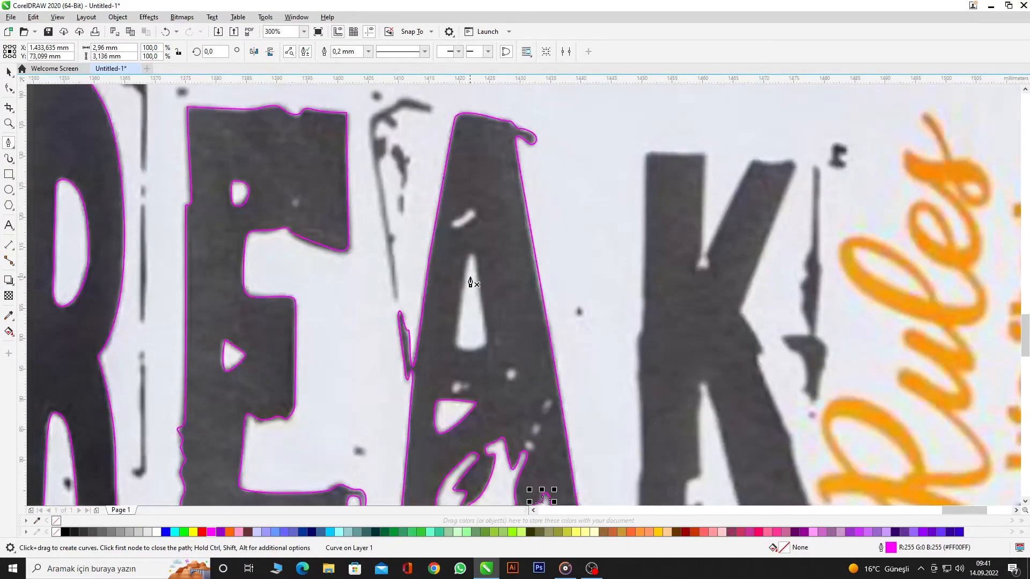
# - Outline the tall tapered white opening in the upper part of the A as a closed curve about 5.4 mm wide and 16.3 mm high
pyautogui.scroll(-4, 471, 283)
pyautogui.scroll(2, 517, 398)
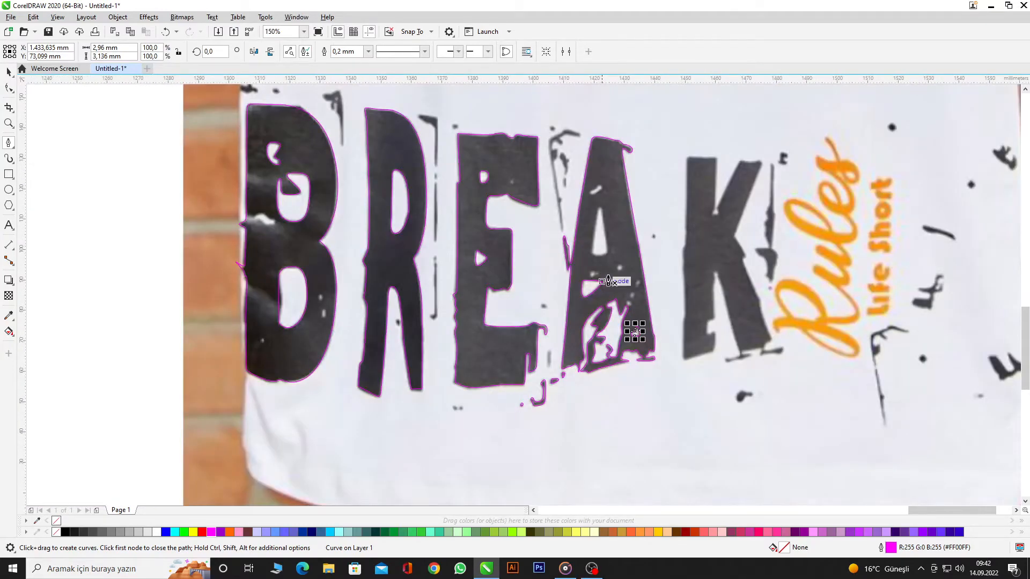
pyautogui.scroll(6, 608, 280)
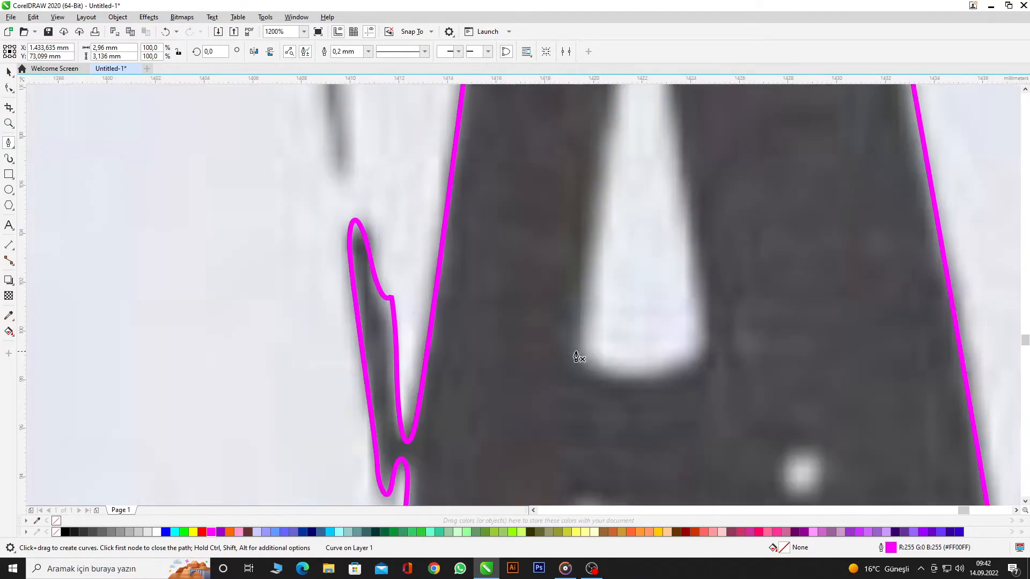
pyautogui.scroll(-4, 577, 356)
pyautogui.scroll(4, 591, 289)
pyautogui.moveTo(603, 244); pyautogui.dragTo(612, 222)
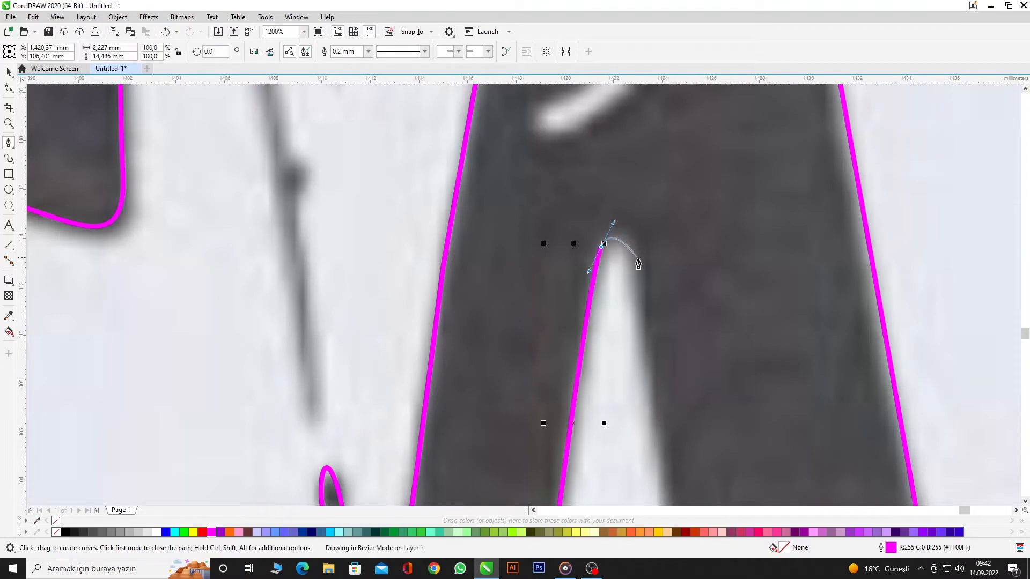
pyautogui.scroll(-2, 651, 335)
pyautogui.scroll(4, 646, 309)
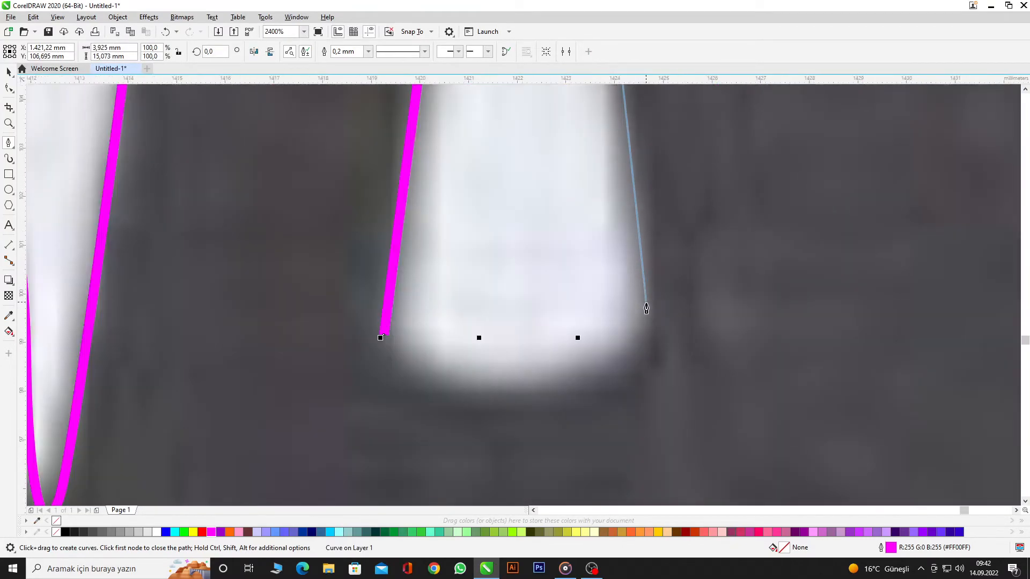
pyautogui.moveTo(646, 316); pyautogui.dragTo(648, 339)
pyautogui.moveTo(552, 391); pyautogui.dragTo(460, 404)
pyautogui.click(384, 335)
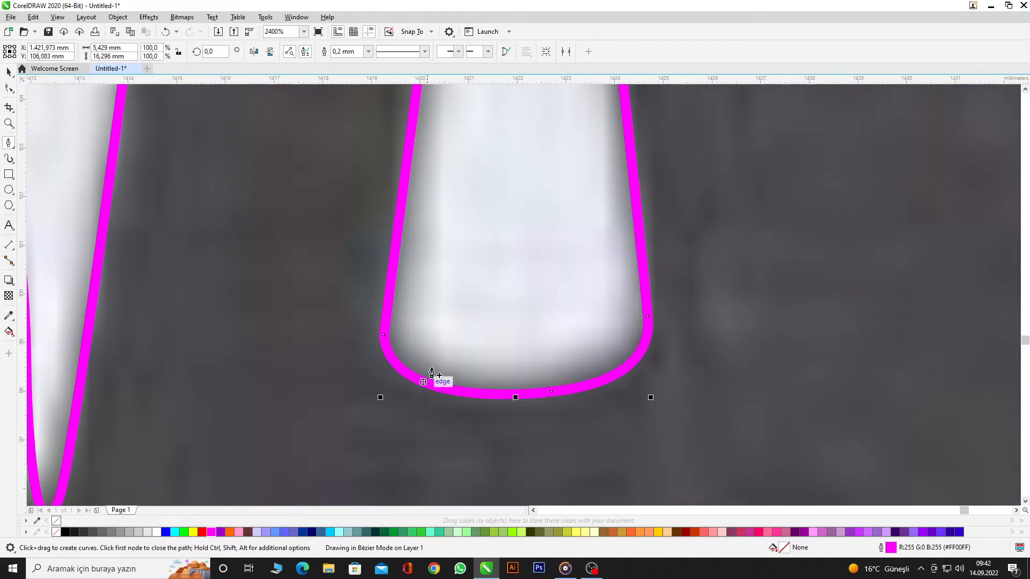
# - Outline the tadpole-shaped white speck above the A's triangular opening as a closed curve about 3 mm wide and 2.1 mm high
pyautogui.scroll(-4, 431, 373)
pyautogui.scroll(4, 467, 294)
pyautogui.moveTo(452, 263); pyautogui.dragTo(401, 247)
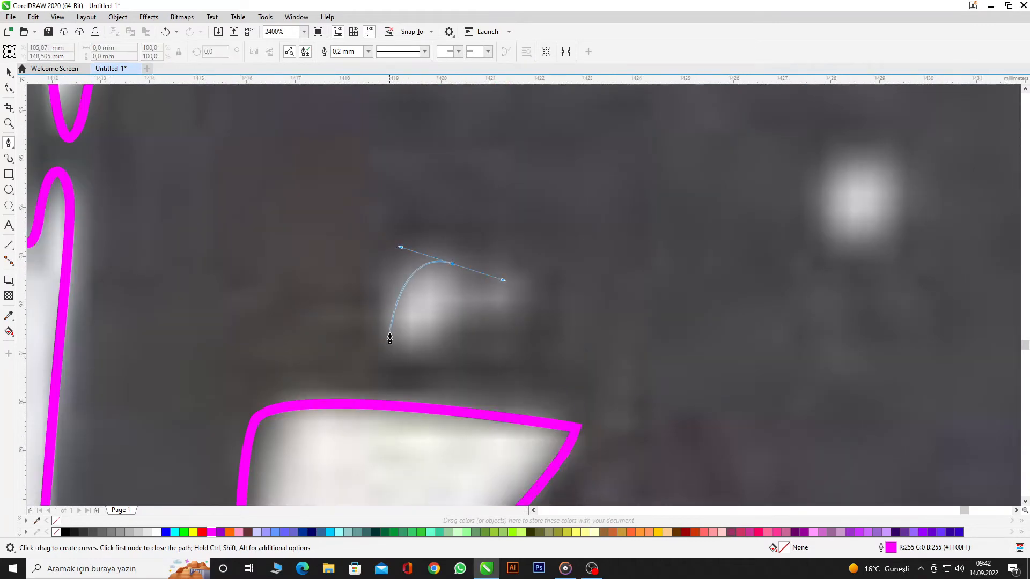
pyautogui.moveTo(390, 339); pyautogui.dragTo(396, 358)
pyautogui.moveTo(449, 336); pyautogui.dragTo(523, 293)
pyautogui.moveTo(507, 278); pyautogui.dragTo(485, 275)
pyautogui.click(452, 263)
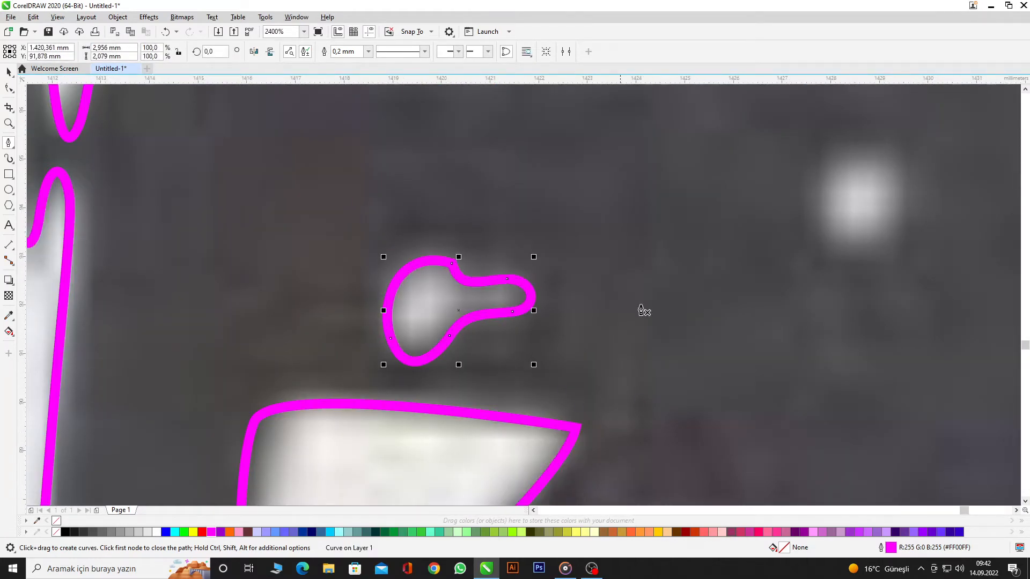
# - Outline the round white speck below and to the right of the A's tall opening as a closed curve about 1.6 mm high
pyautogui.moveTo(885, 157); pyautogui.dragTo(938, 184)
pyautogui.moveTo(843, 231); pyautogui.dragTo(895, 265)
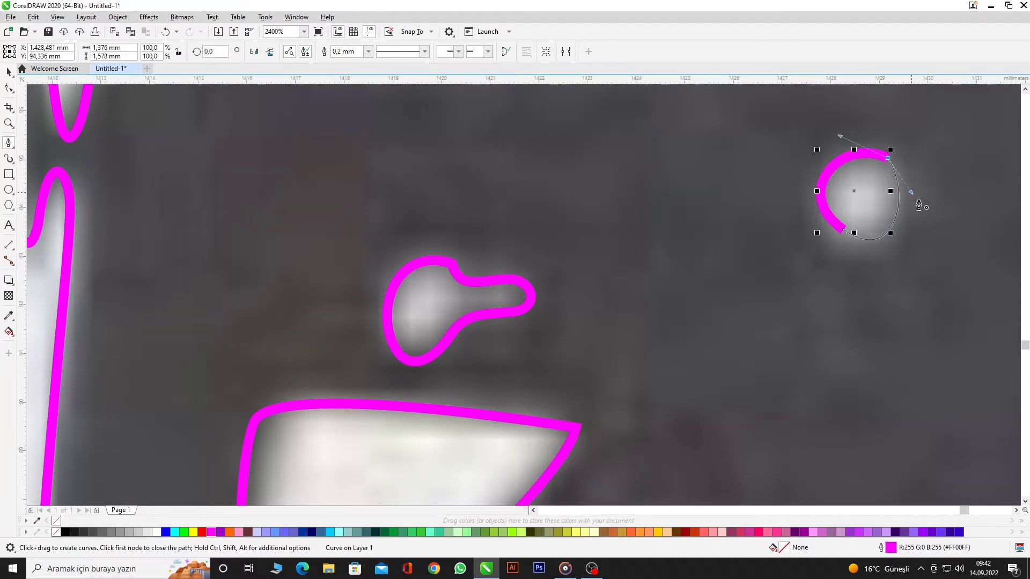
pyautogui.moveTo(918, 205); pyautogui.dragTo(920, 206)
# - Outline the two small round specks above the narrow prong in the A's right leg, the lower about 1.6 mm wide and 1.4 mm high
pyautogui.scroll(-5, 705, 202)
pyautogui.scroll(5, 729, 262)
pyautogui.moveTo(748, 221); pyautogui.dragTo(712, 207)
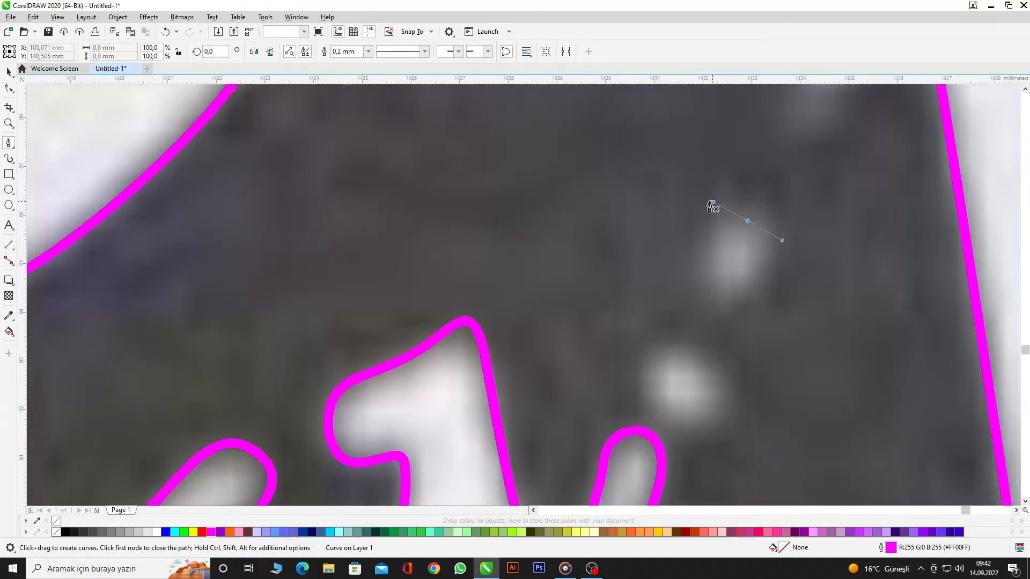
pyautogui.moveTo(719, 281); pyautogui.dragTo(747, 287)
pyautogui.moveTo(748, 221); pyautogui.dragTo(735, 216)
pyautogui.moveTo(702, 357); pyautogui.dragTo(733, 378)
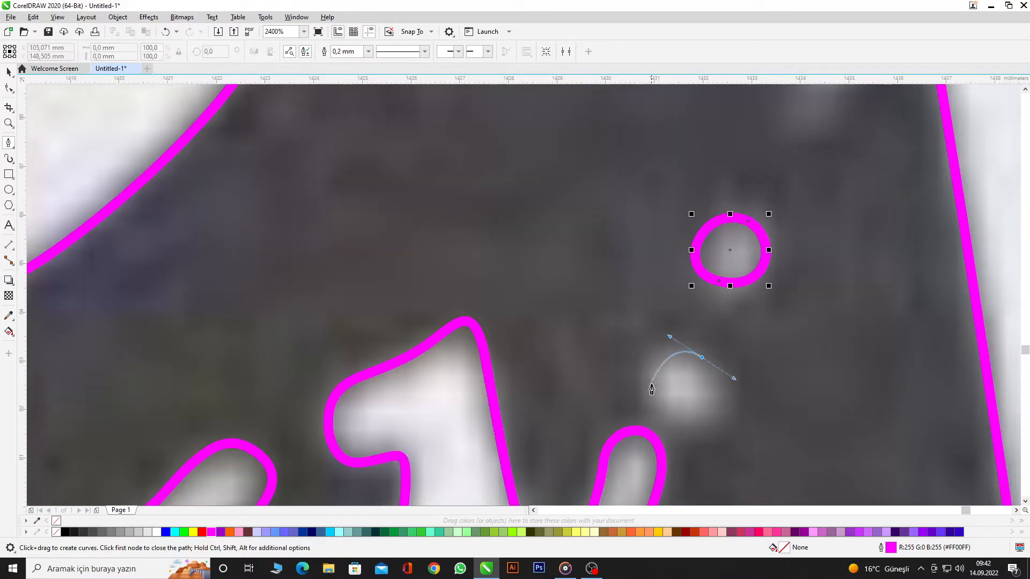
pyautogui.moveTo(668, 411); pyautogui.dragTo(727, 440)
pyautogui.moveTo(701, 357); pyautogui.dragTo(720, 379)
# - Outline the faint oval speck near the A's right edge as a closed curve about 1.2 mm wide and 1.6 mm high
pyautogui.scroll(-2, 733, 318)
pyautogui.scroll(2, 758, 248)
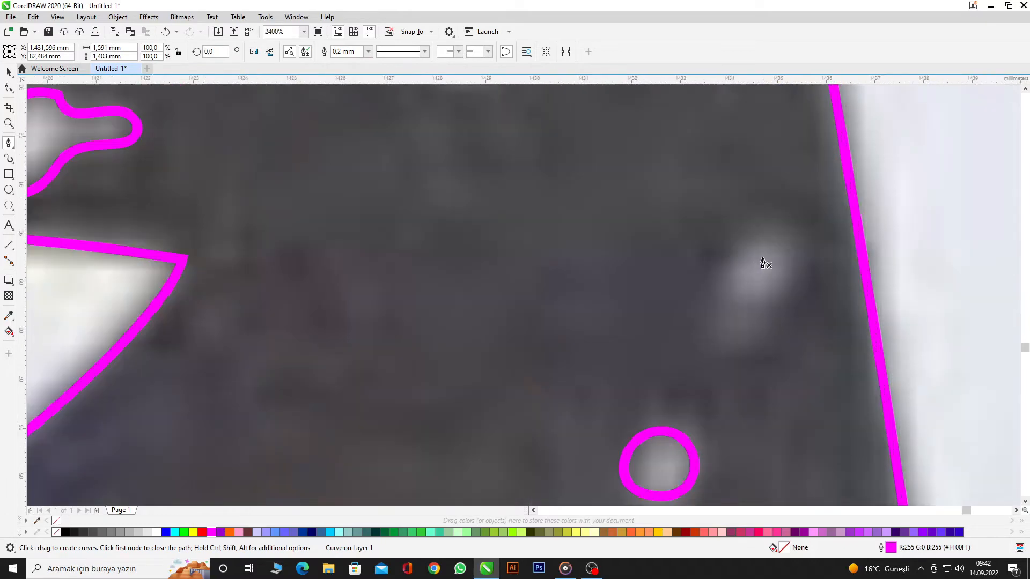
pyautogui.moveTo(742, 232); pyautogui.dragTo(794, 256)
pyautogui.moveTo(753, 300); pyautogui.dragTo(708, 298)
pyautogui.click(742, 232)
pyautogui.scroll(-3, 686, 231)
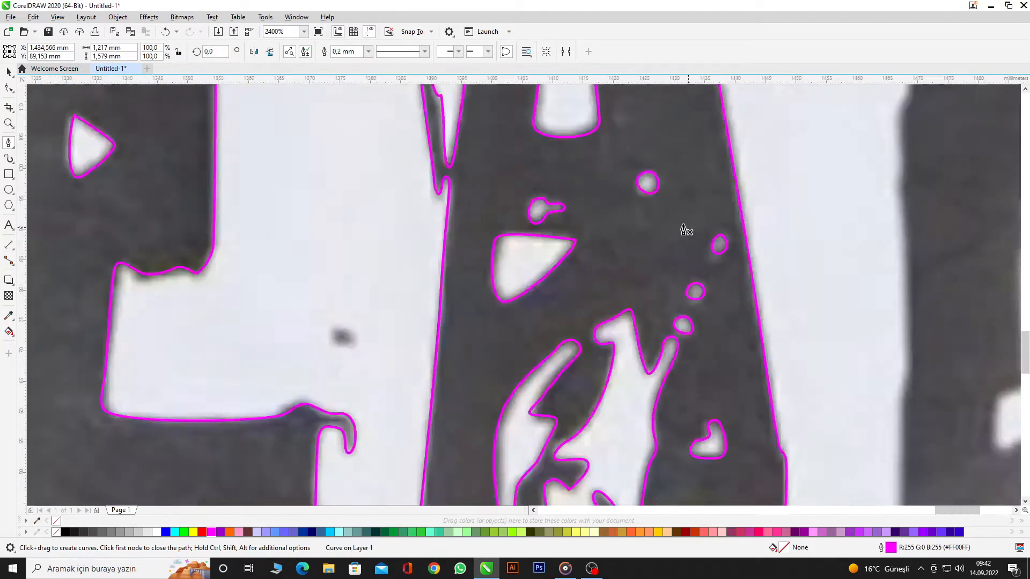
# - Outline the slanted white dash above the A's tall opening as a closed curve about 4.3 mm wide and 3 mm high
pyautogui.scroll(-5, 685, 231)
pyautogui.scroll(4, 674, 260)
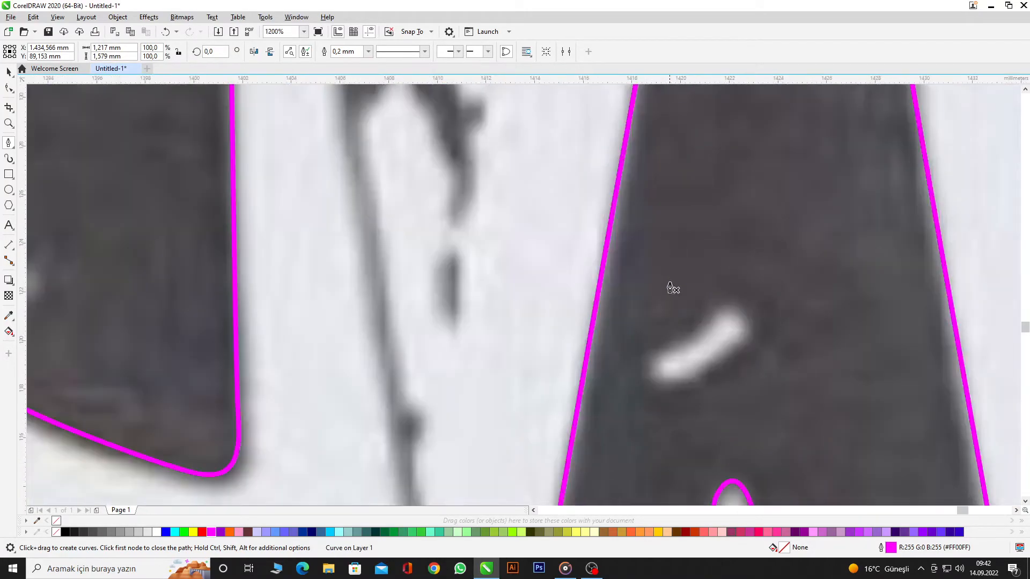
pyautogui.scroll(2, 670, 288)
pyautogui.click(631, 338)
pyautogui.moveTo(741, 270); pyautogui.dragTo(780, 240)
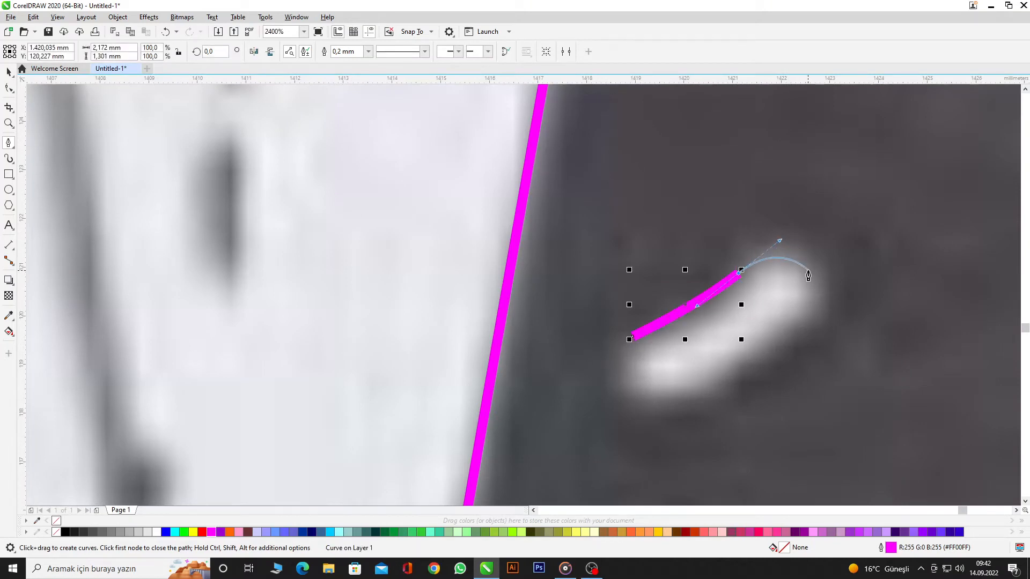
pyautogui.moveTo(822, 280); pyautogui.dragTo(833, 322)
pyautogui.moveTo(667, 394); pyautogui.dragTo(614, 406)
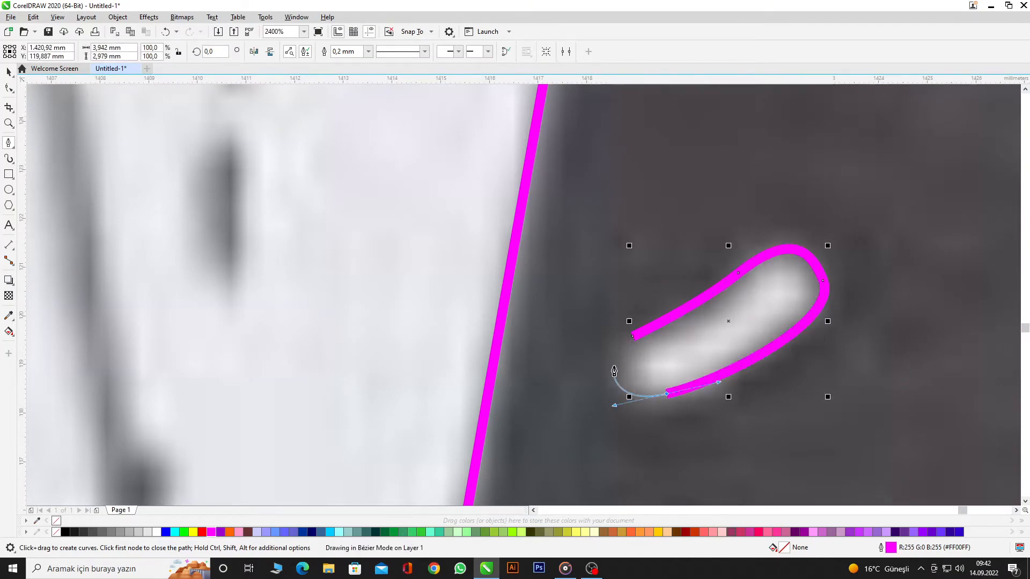
pyautogui.click(631, 337)
# - Trace the thin dark shape between the E and A from its lower tip up its left edge and around its upper corner
pyautogui.scroll(-4, 632, 338)
pyautogui.scroll(1, 616, 339)
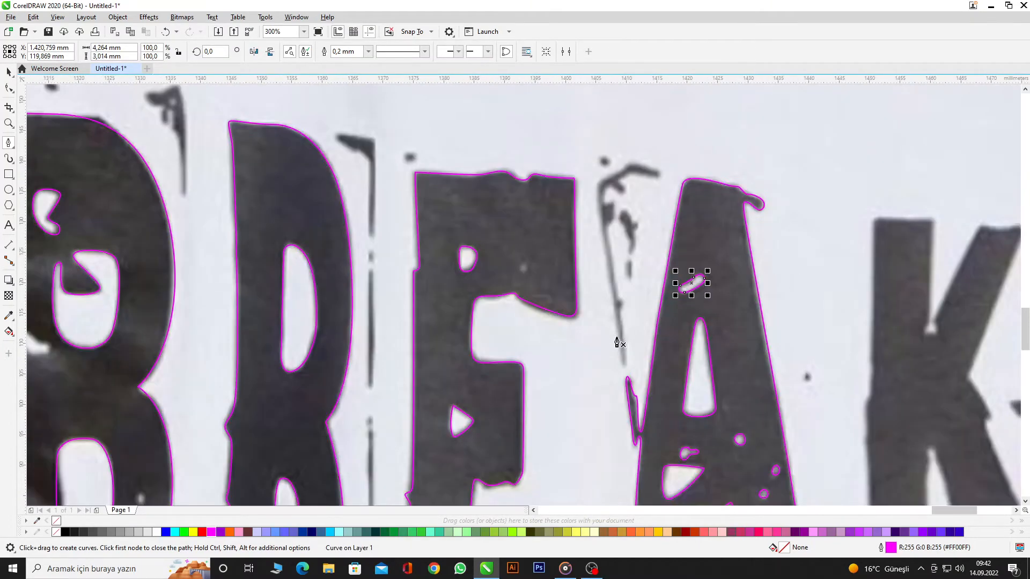
pyautogui.scroll(1, 616, 343)
pyautogui.click(622, 361)
pyautogui.scroll(1, 622, 360)
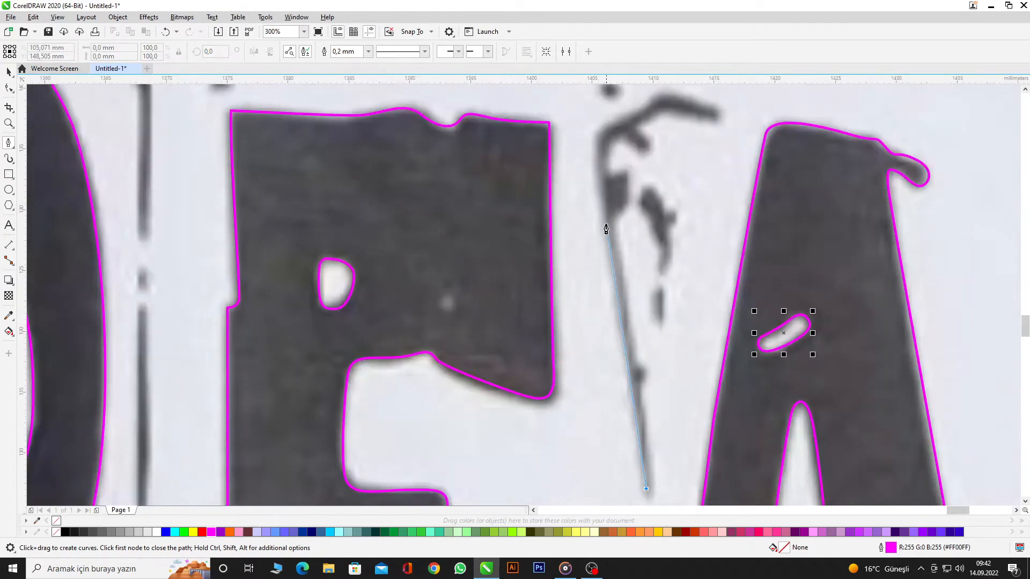
pyautogui.click(595, 138)
pyautogui.scroll(1, 634, 110)
pyautogui.click(645, 106)
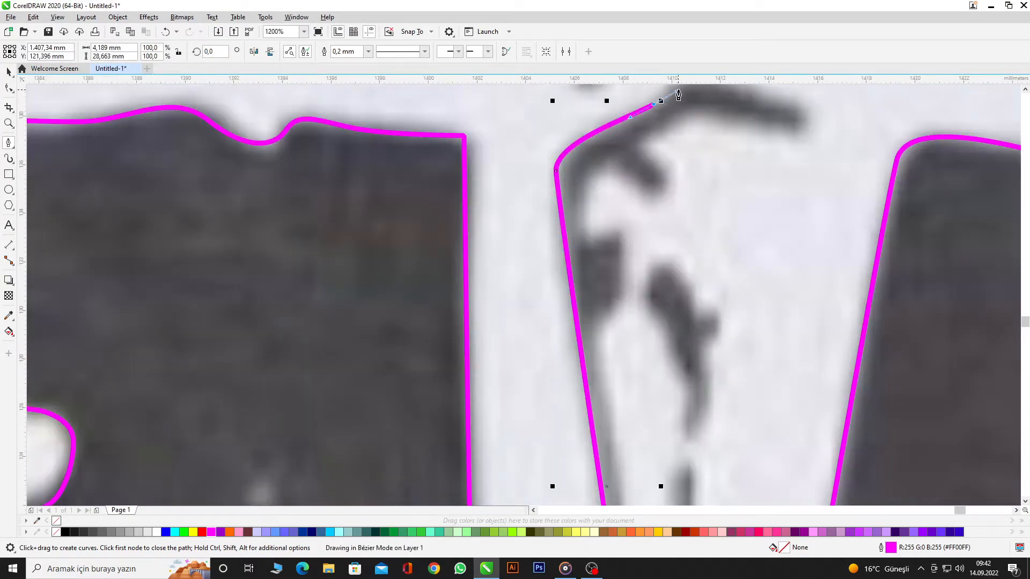
# - Trace the thin shape's upper arm, rounded tip and short inner prong, bringing the outline to about 10.3 mm wide and 32.5 mm high
pyautogui.scroll(-1, 679, 95)
pyautogui.scroll(1, 671, 115)
pyautogui.moveTo(624, 192)
pyautogui.mouseDown()
pyautogui.moveTo(669, 205)
pyautogui.moveTo(618, 226)
pyautogui.mouseUp()
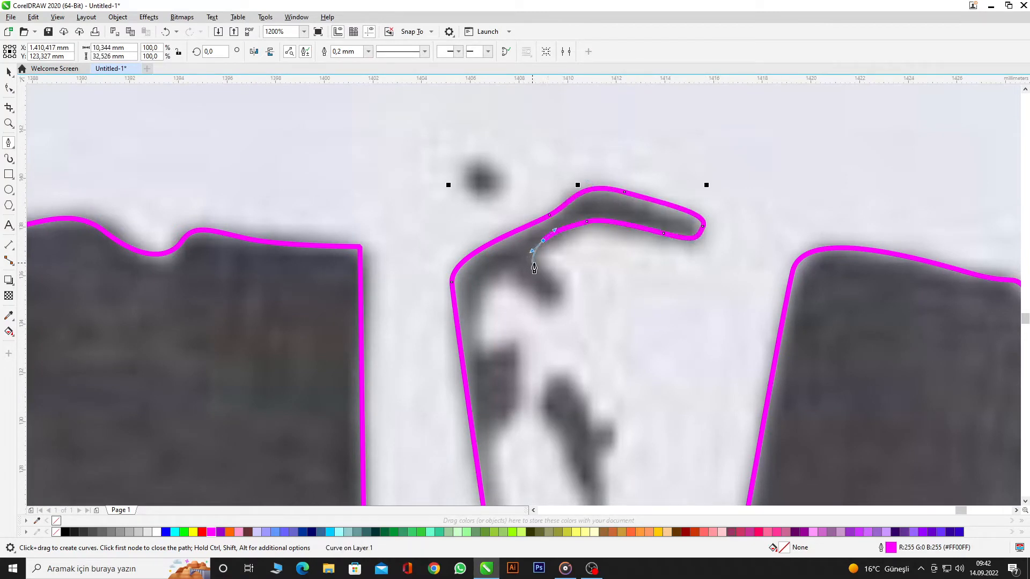
pyautogui.moveTo(552, 297); pyautogui.dragTo(546, 299)
pyautogui.moveTo(482, 296); pyautogui.dragTo(481, 300)
pyautogui.moveTo(484, 341); pyautogui.dragTo(489, 354)
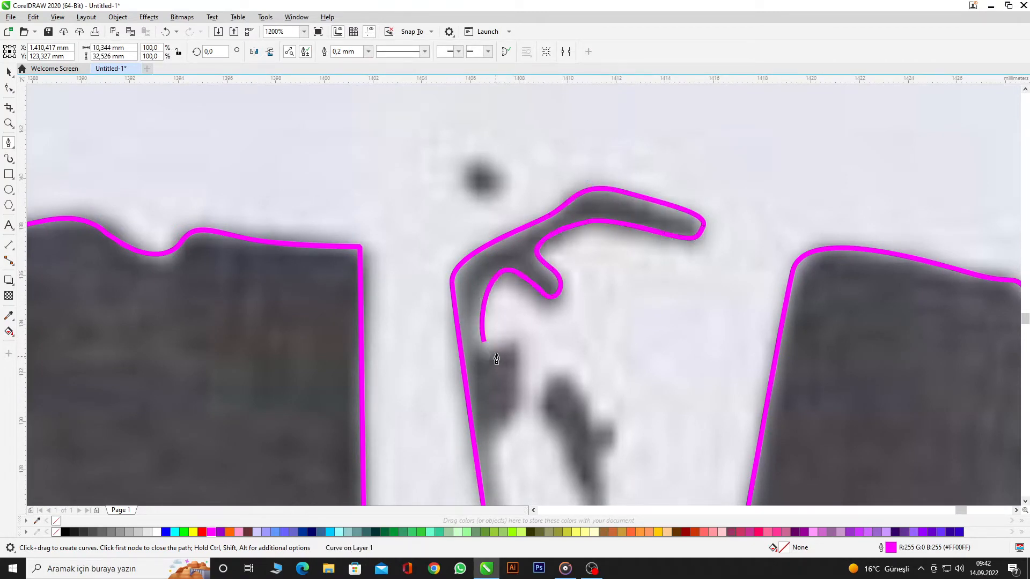
# - Trace around the dark block and down the thin shape's right edge, closing the outline at about 33.3 mm high
pyautogui.scroll(-2, 489, 365)
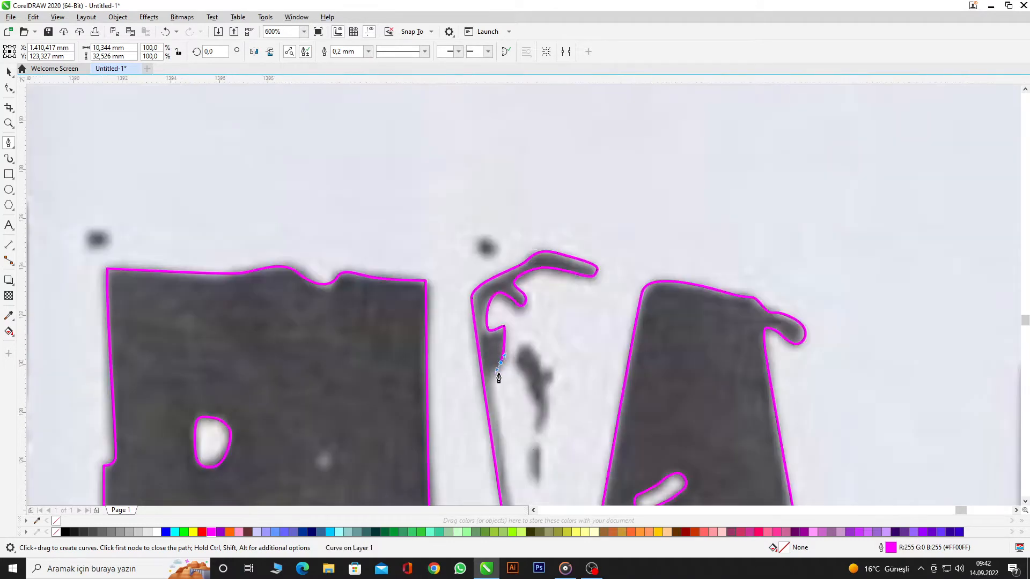
pyautogui.scroll(2, 485, 413)
pyautogui.moveTo(485, 416); pyautogui.dragTo(490, 442)
pyautogui.scroll(-2, 480, 292)
pyautogui.scroll(2, 482, 308)
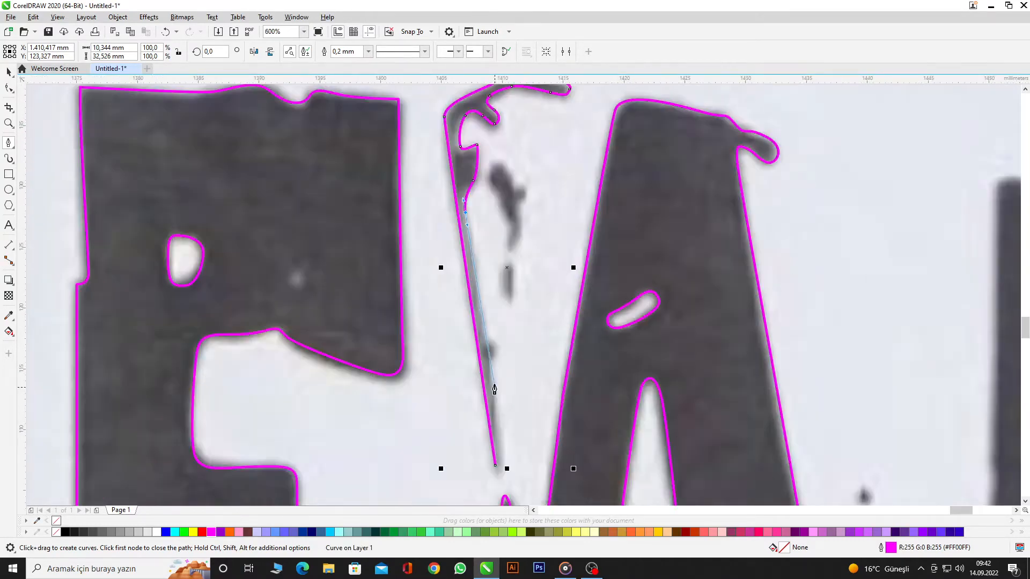
pyautogui.moveTo(483, 322); pyautogui.dragTo(500, 376)
pyautogui.scroll(-2, 490, 358)
pyautogui.scroll(2, 497, 368)
# - Trace the left edge of the branched dark fleck beside the thin shape from its lower tip upward, about 5 mm high
pyautogui.scroll(-2, 509, 252)
pyautogui.scroll(3, 492, 259)
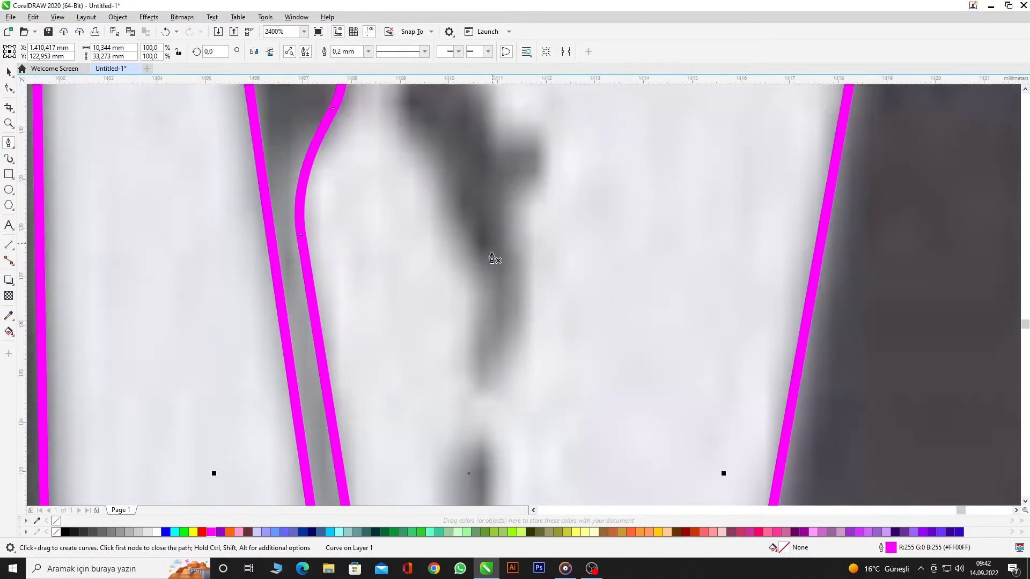
pyautogui.click(476, 384)
pyautogui.click(495, 281)
pyautogui.moveTo(448, 179); pyautogui.dragTo(420, 126)
# - Trace around the branched fleck's rounded top and side nub and close its outline, about 2.8 mm wide and 7 mm high
pyautogui.scroll(-2, 434, 145)
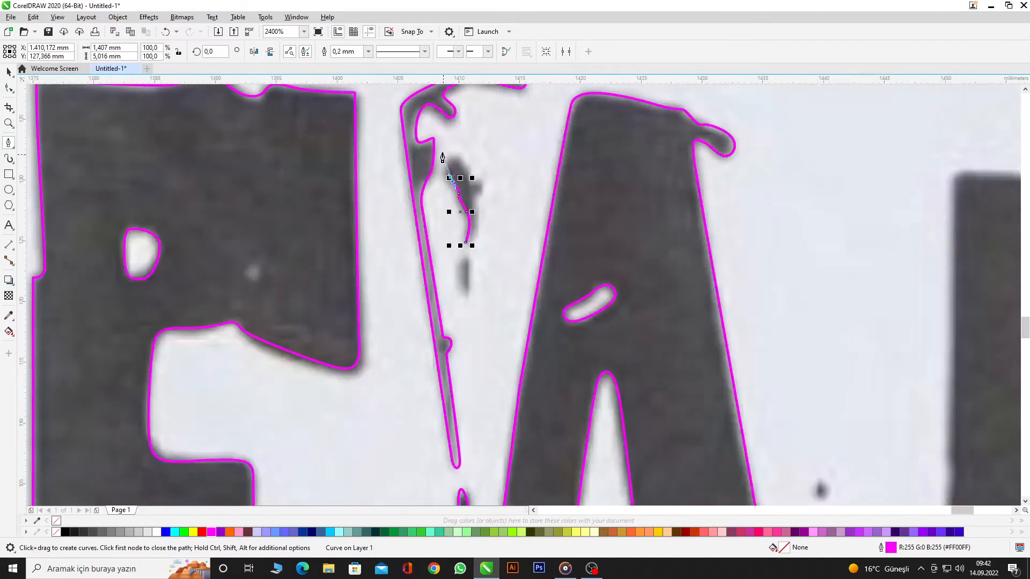
pyautogui.scroll(2, 443, 157)
pyautogui.moveTo(496, 155); pyautogui.dragTo(498, 153)
pyautogui.moveTo(538, 246); pyautogui.dragTo(584, 260)
pyautogui.click(595, 291)
pyautogui.moveTo(562, 349); pyautogui.dragTo(569, 377)
pyautogui.scroll(-2, 568, 377)
pyautogui.scroll(2, 586, 386)
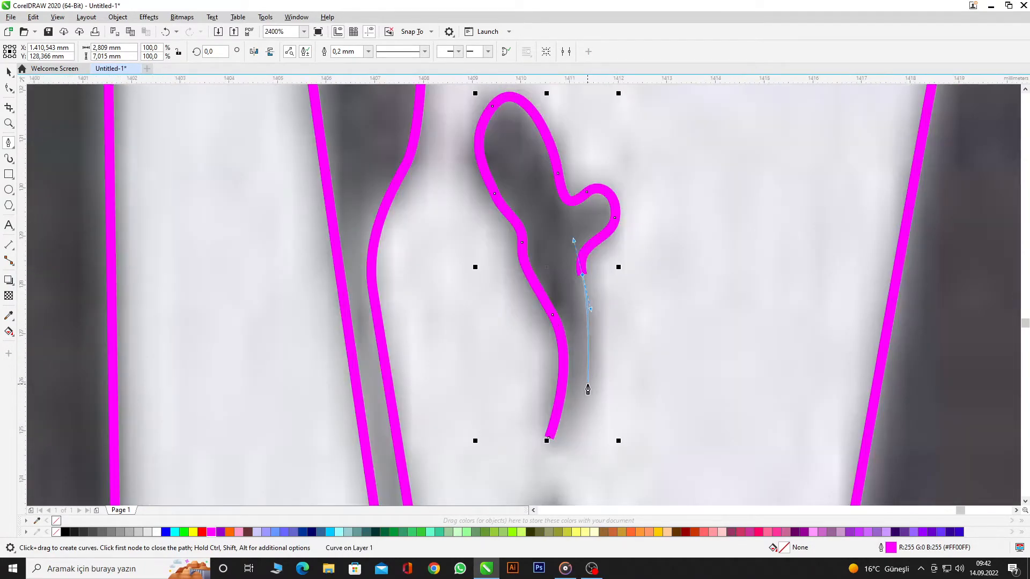
pyautogui.click(588, 394)
# - Outline the narrow dark fleck below the branched one as a closed curve about 0.5 mm wide and 2.7 mm high
pyautogui.scroll(-2, 558, 432)
pyautogui.scroll(2, 600, 349)
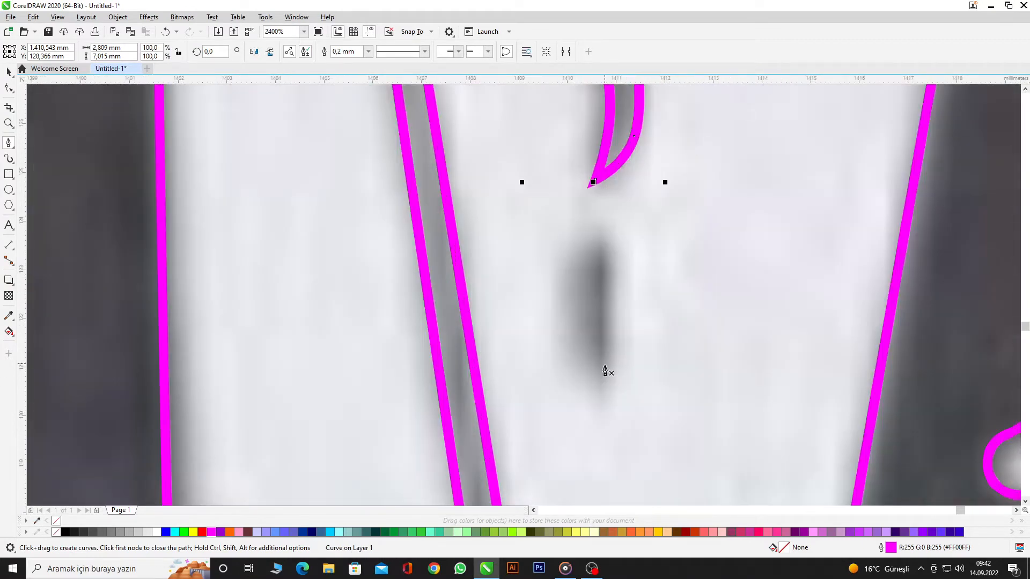
pyautogui.click(606, 379)
pyautogui.moveTo(598, 249); pyautogui.dragTo(585, 234)
pyautogui.moveTo(585, 343); pyautogui.dragTo(591, 360)
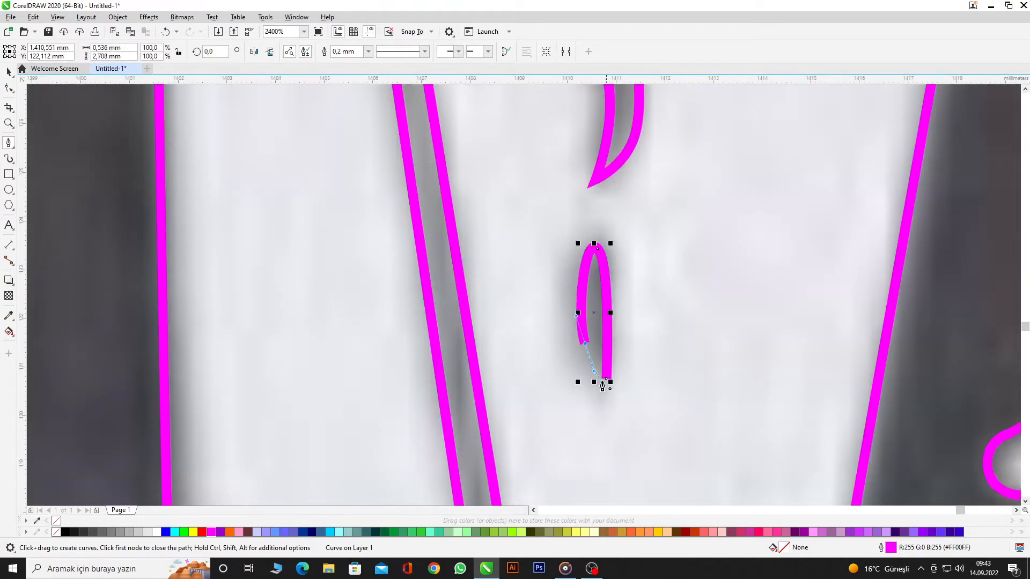
pyautogui.click(606, 379)
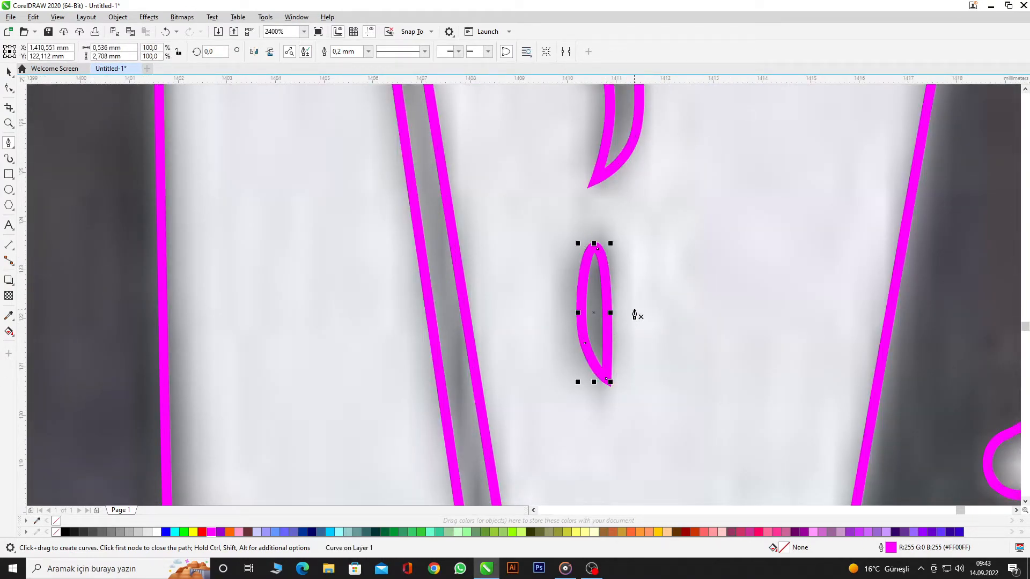
# - Start the K's outline at its lower left corner and trace about 13.8 mm up its left edge
pyautogui.press('F4')
pyautogui.scroll(4, 522, 405)
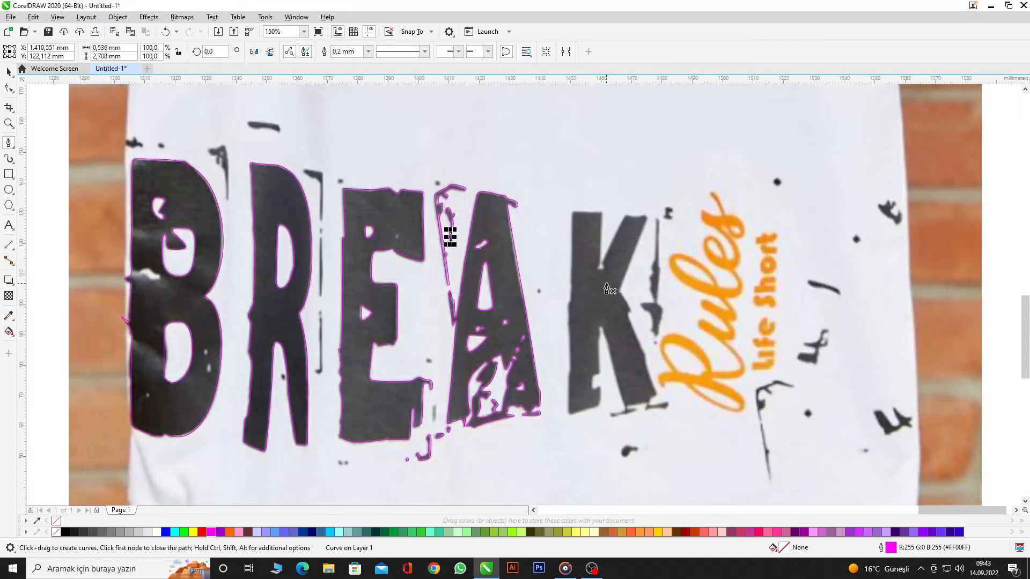
pyautogui.scroll(4, 570, 397)
pyautogui.click(567, 479)
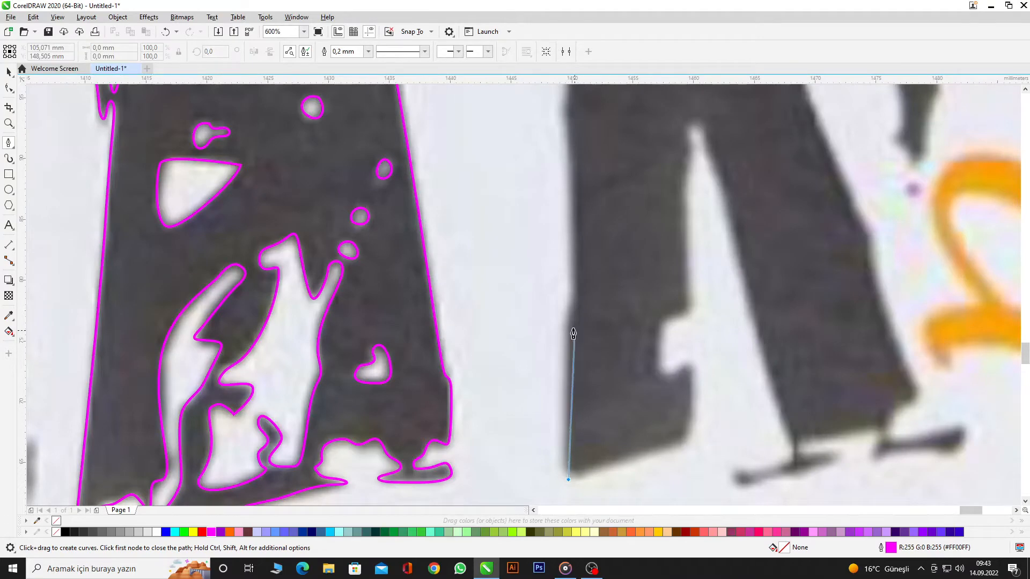
pyautogui.click(568, 309)
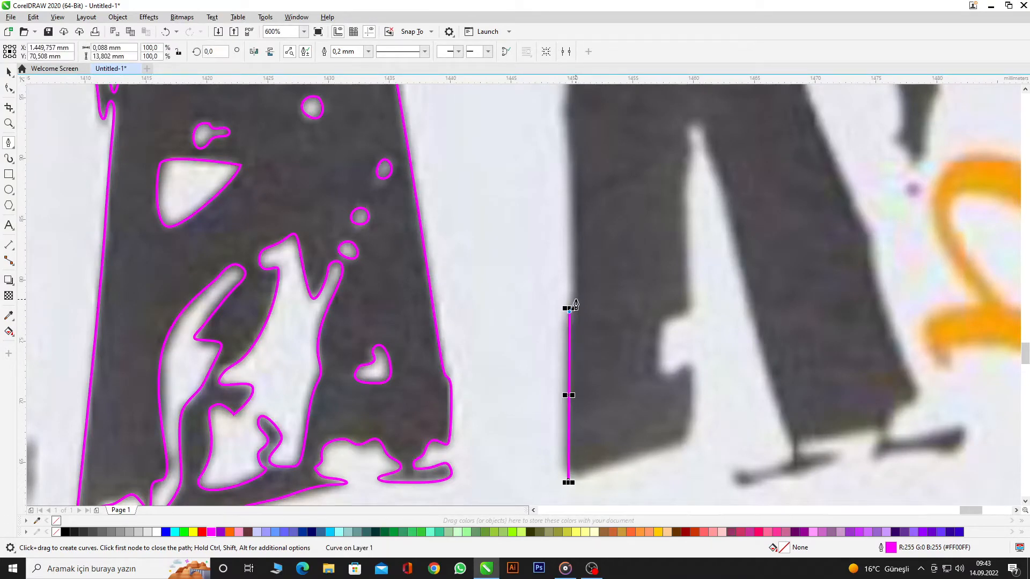
# - Trace the small notches along the middle of the K's left edge, bringing the outline to about 38 mm high
pyautogui.scroll(1, 575, 304)
pyautogui.scroll(-3, 571, 303)
pyautogui.scroll(2, 566, 231)
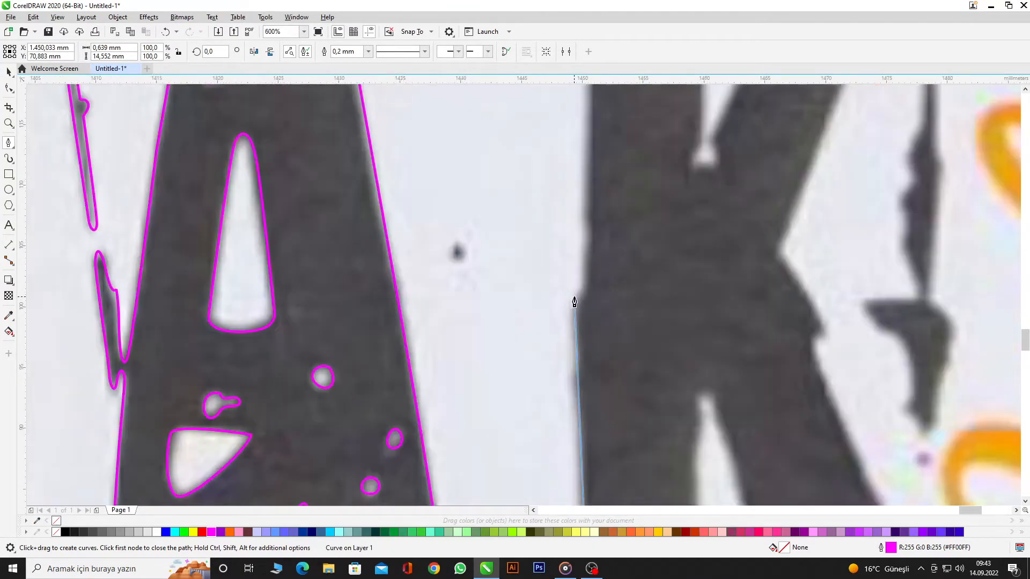
pyautogui.scroll(1, 573, 346)
pyautogui.click(588, 441)
pyautogui.click(587, 393)
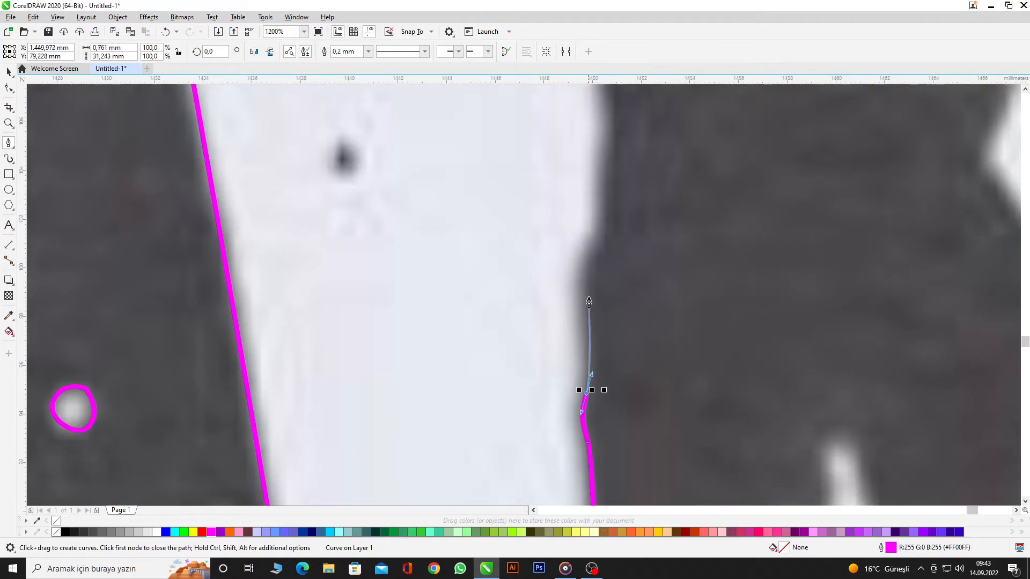
pyautogui.click(586, 242)
pyautogui.click(591, 221)
# - Extend the K's left edge up to its upper left corner, bringing the outline to about 67 mm high
pyautogui.scroll(-3, 593, 218)
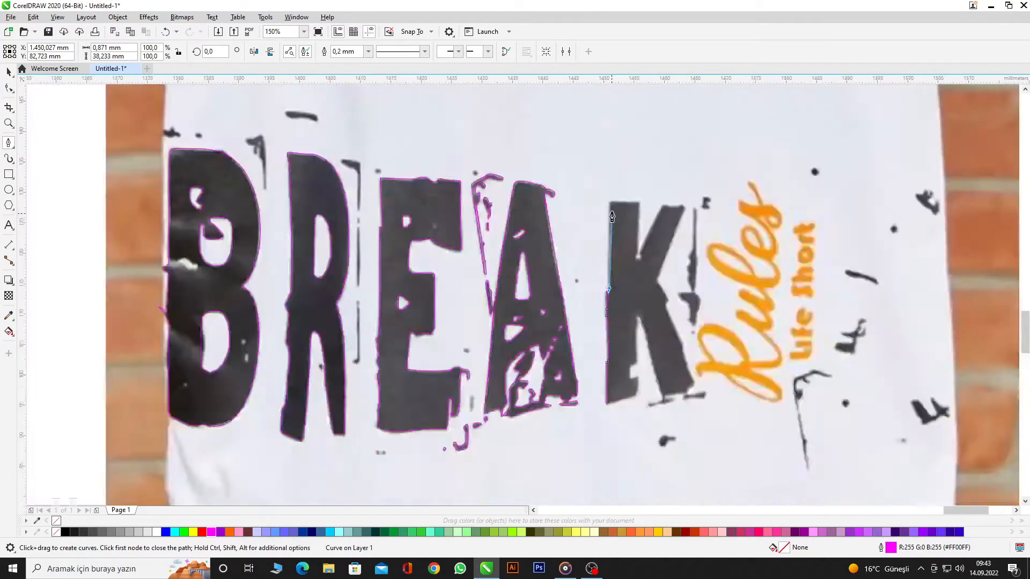
pyautogui.scroll(2, 604, 172)
pyautogui.click(603, 171)
pyautogui.scroll(1, 726, 170)
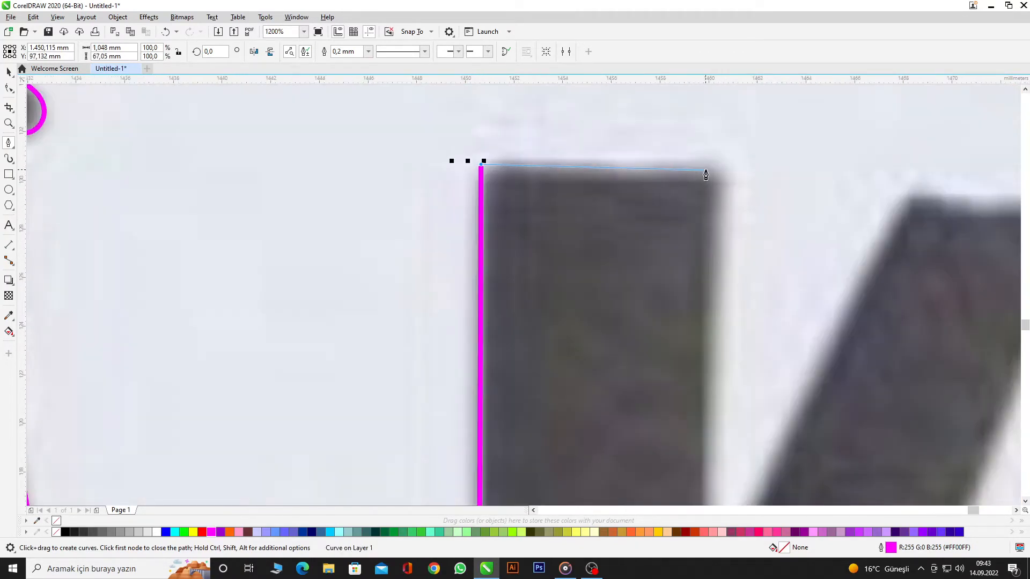
# - Trace the top and inner side of the K's stem and around the rounded notch, bringing the outline to about 11.8 mm wide
pyautogui.click(701, 168)
pyautogui.scroll(-2, 700, 169)
pyautogui.scroll(2, 700, 252)
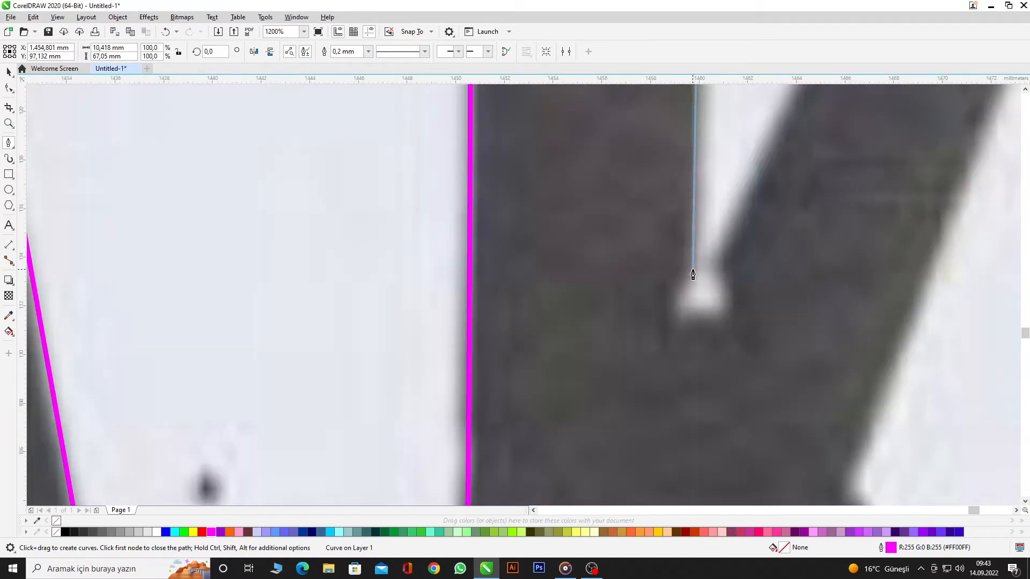
pyautogui.click(692, 217)
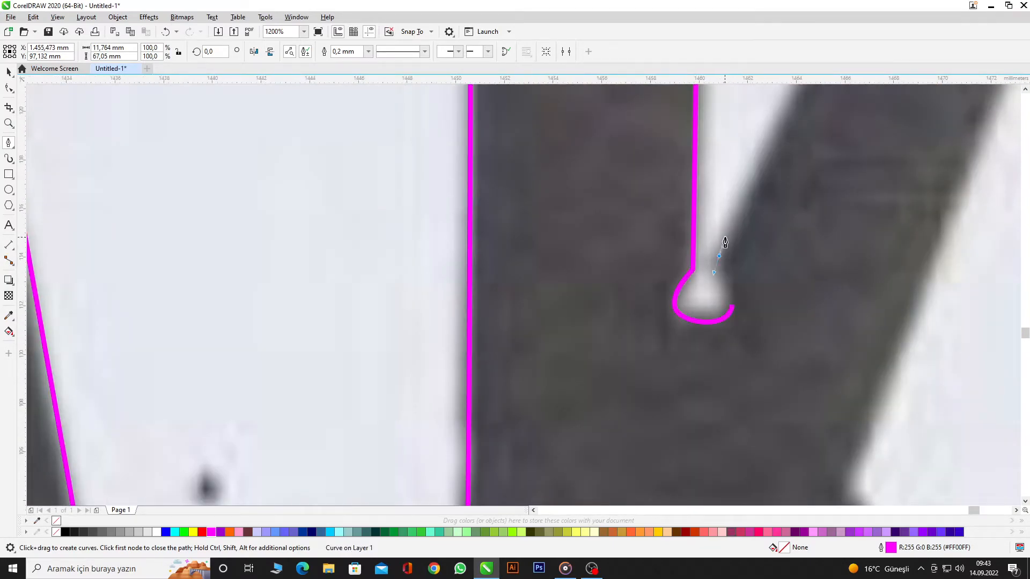
# - Trace the K's upper arm over its wavy tip and down to the inner corner, bringing the outline to about 25.5 mm wide
pyautogui.scroll(-3, 725, 242)
pyautogui.scroll(3, 708, 237)
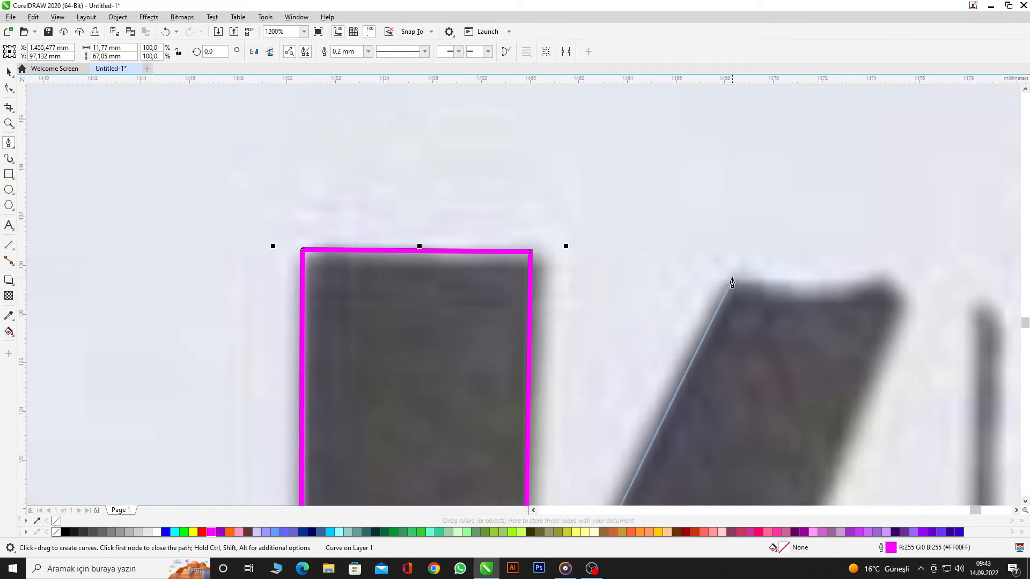
pyautogui.click(731, 277)
pyautogui.moveTo(874, 295); pyautogui.dragTo(890, 285)
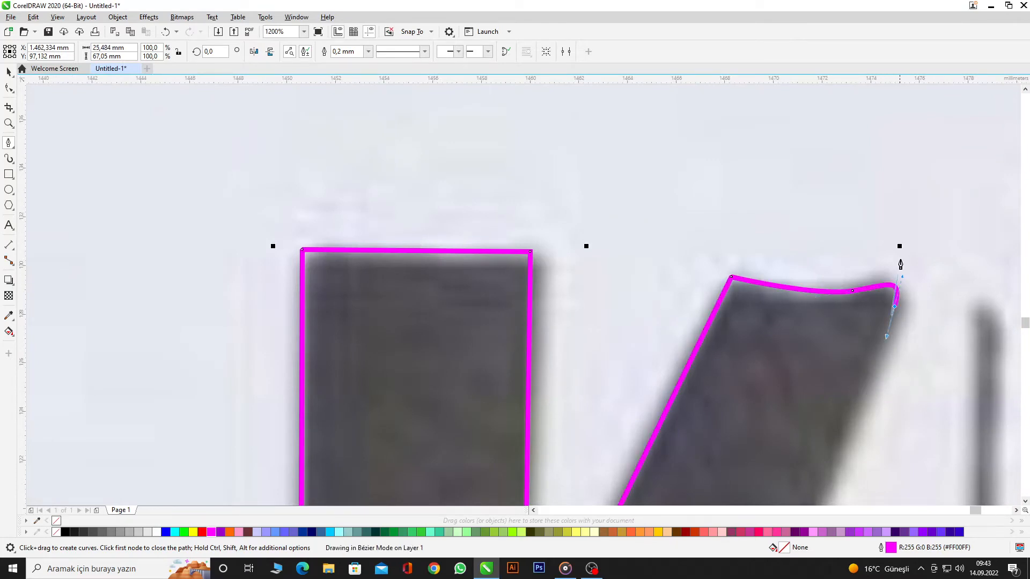
pyautogui.scroll(-3, 900, 264)
pyautogui.scroll(2, 850, 324)
pyautogui.click(848, 328)
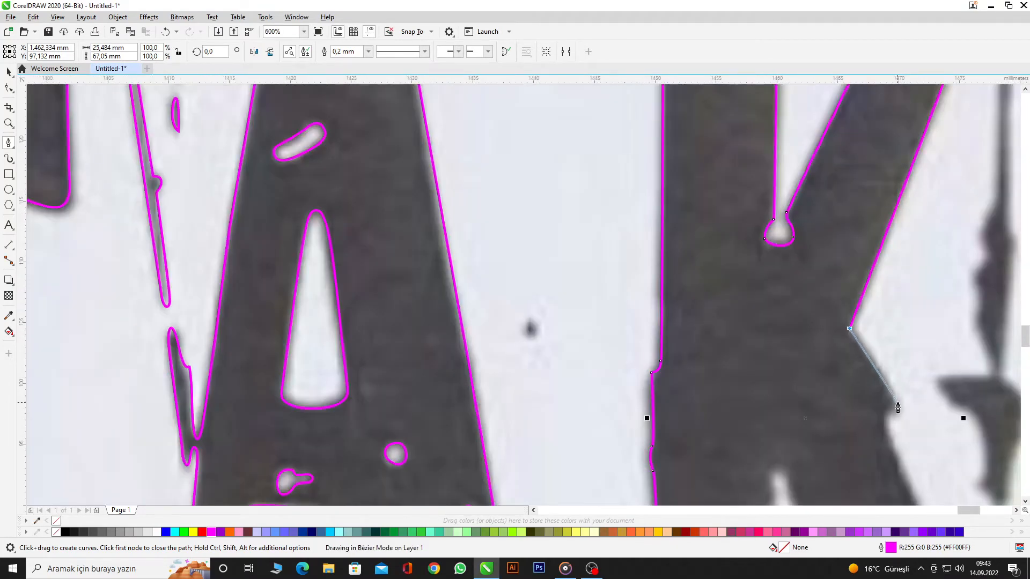
# - Trace the outer edge of the K's leg and its foot with the thin bar, bringing the outline to about 28.9 mm wide
pyautogui.scroll(-3, 853, 373)
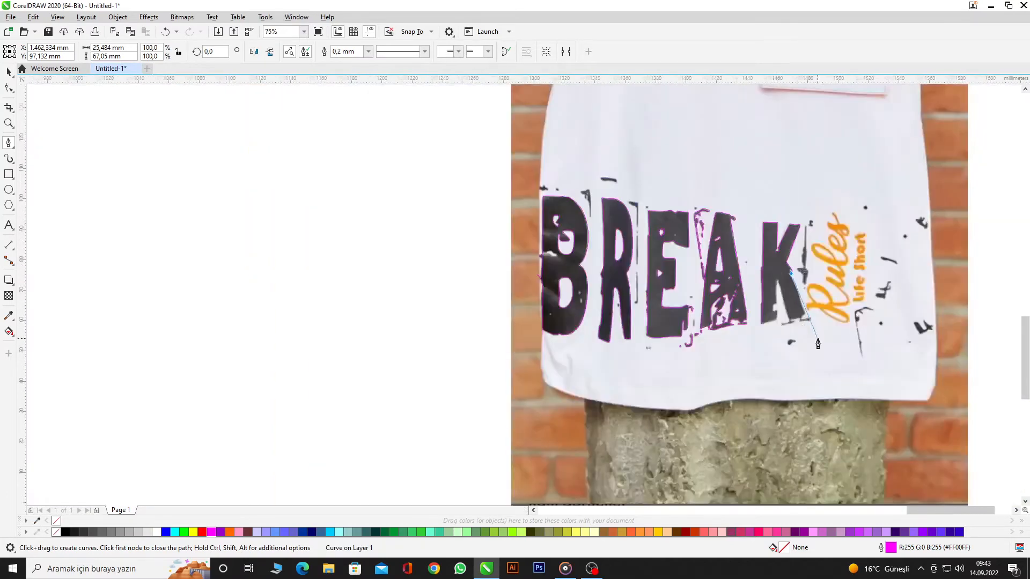
pyautogui.scroll(3, 768, 200)
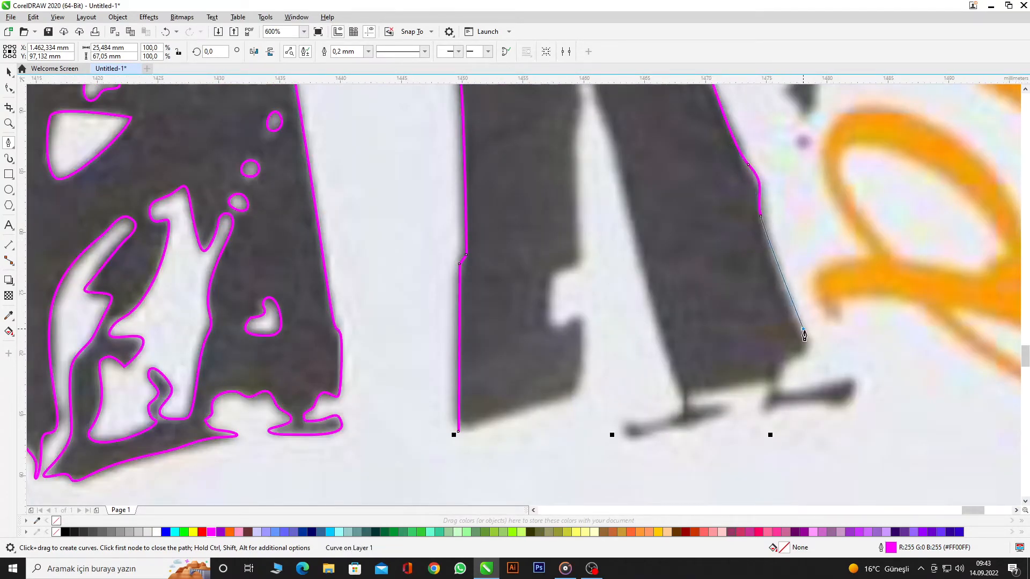
pyautogui.moveTo(802, 329); pyautogui.dragTo(792, 358)
pyautogui.doubleClick(785, 368)
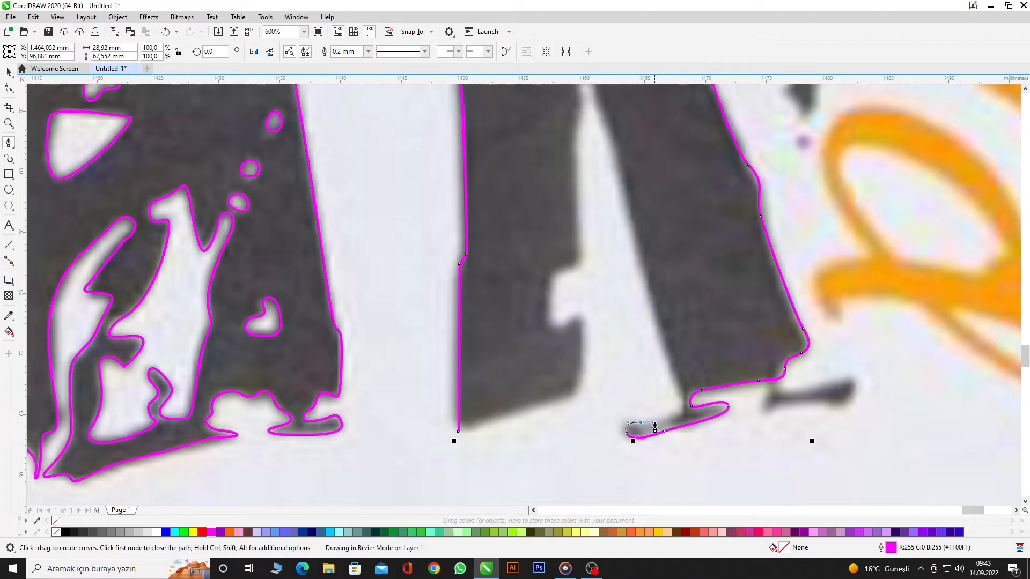
# - Trace the inner side of the K's leg up from the foot and around the rounded peak of the opening
pyautogui.click(681, 396)
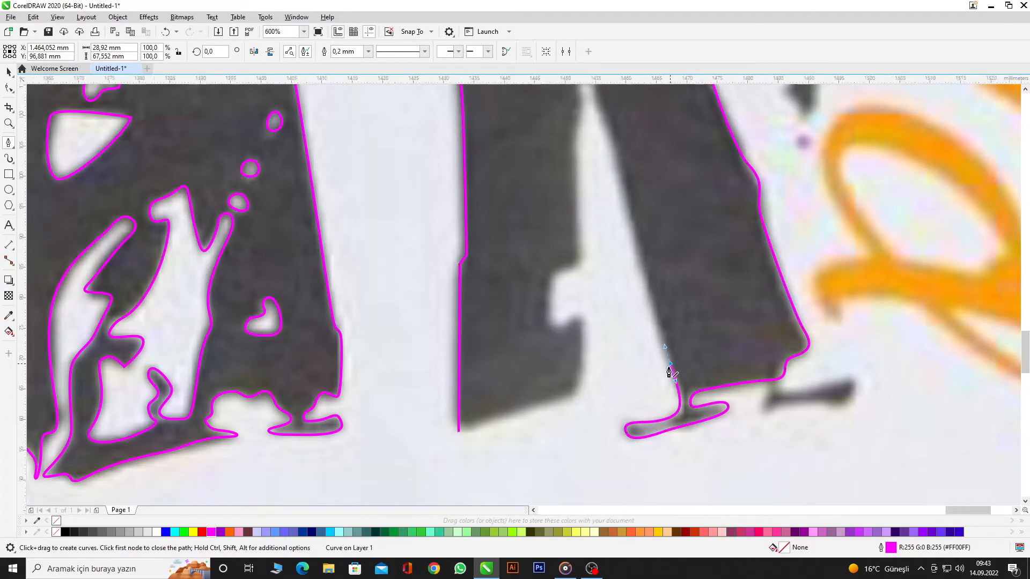
pyautogui.scroll(-1, 670, 370)
pyautogui.scroll(1, 662, 338)
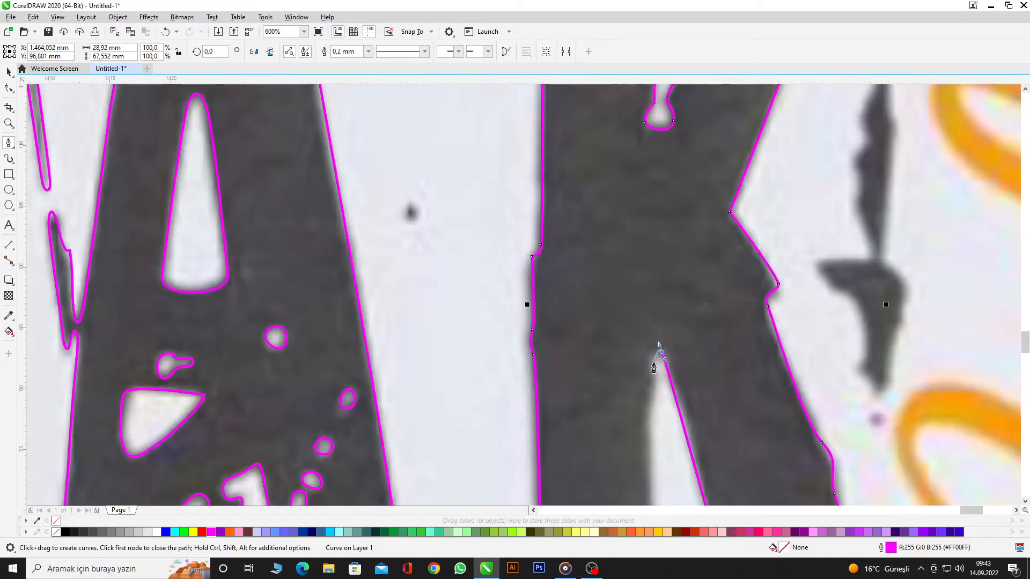
pyautogui.click(653, 352)
# - Trace the stem's inner side down through the rounded recess and along the slanted base, closing the K's outline at its lower left corner
pyautogui.scroll(-1, 652, 349)
pyautogui.scroll(1, 650, 357)
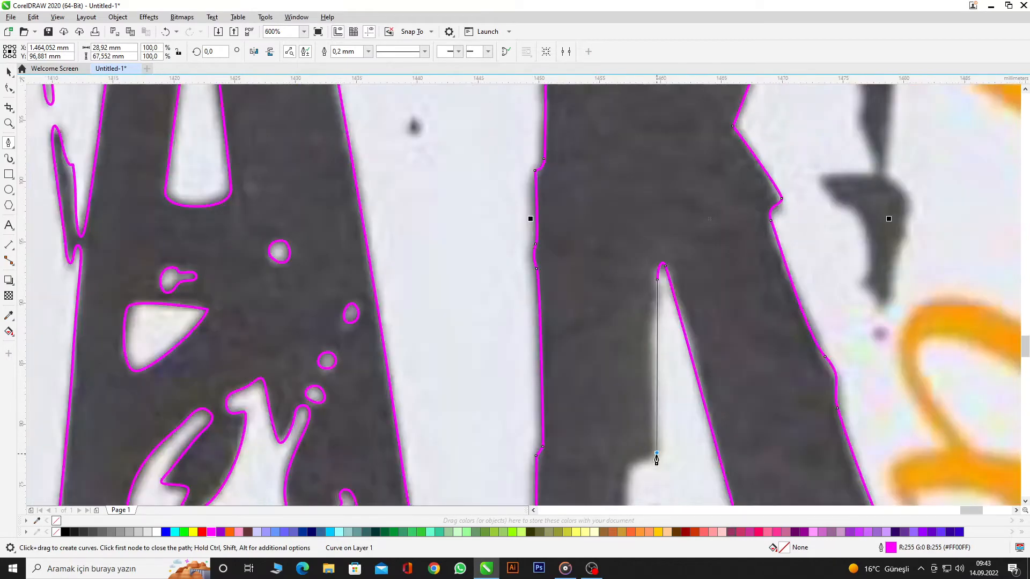
pyautogui.click(657, 454)
pyautogui.moveTo(627, 468); pyautogui.dragTo(626, 483)
pyautogui.scroll(-1, 611, 356)
pyautogui.scroll(2, 616, 339)
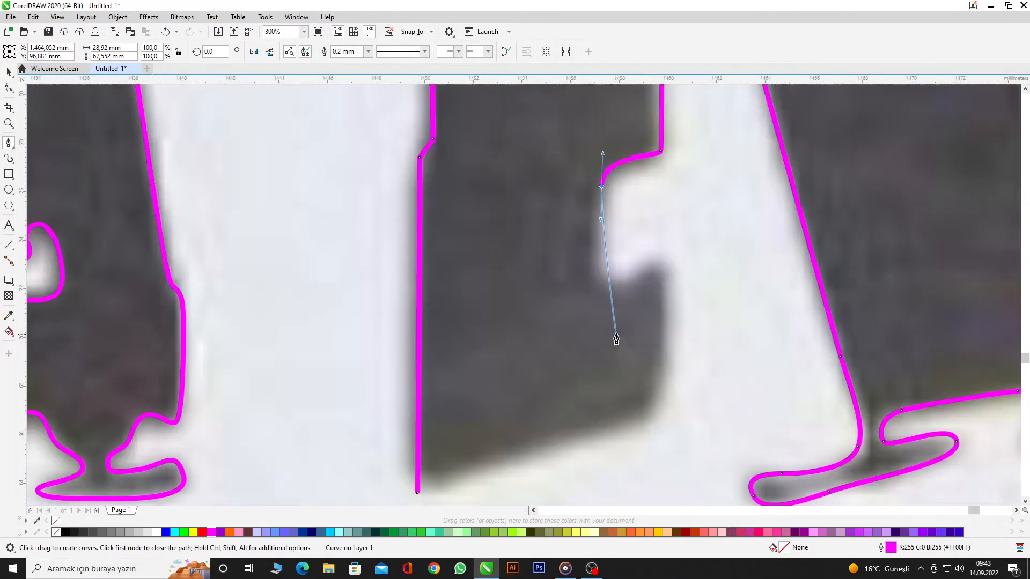
pyautogui.moveTo(614, 282); pyautogui.dragTo(638, 291)
pyautogui.moveTo(667, 342); pyautogui.dragTo(666, 346)
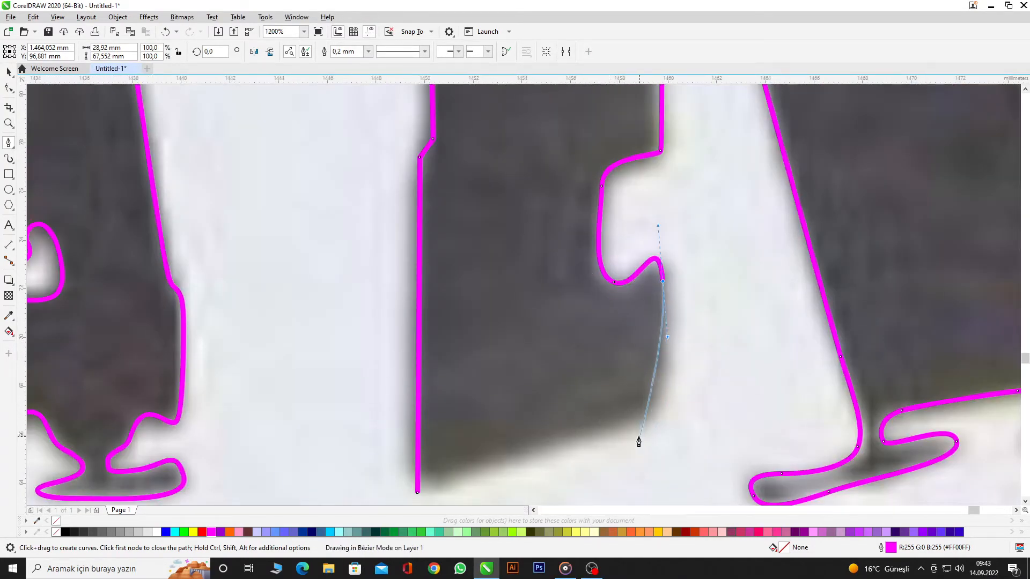
pyautogui.moveTo(628, 428); pyautogui.dragTo(593, 448)
pyautogui.click(416, 493)
# - Outline the dark bar below the K's leg as a closed curve about 7.5 mm wide and 2.8 mm high
pyautogui.scroll(-2, 549, 308)
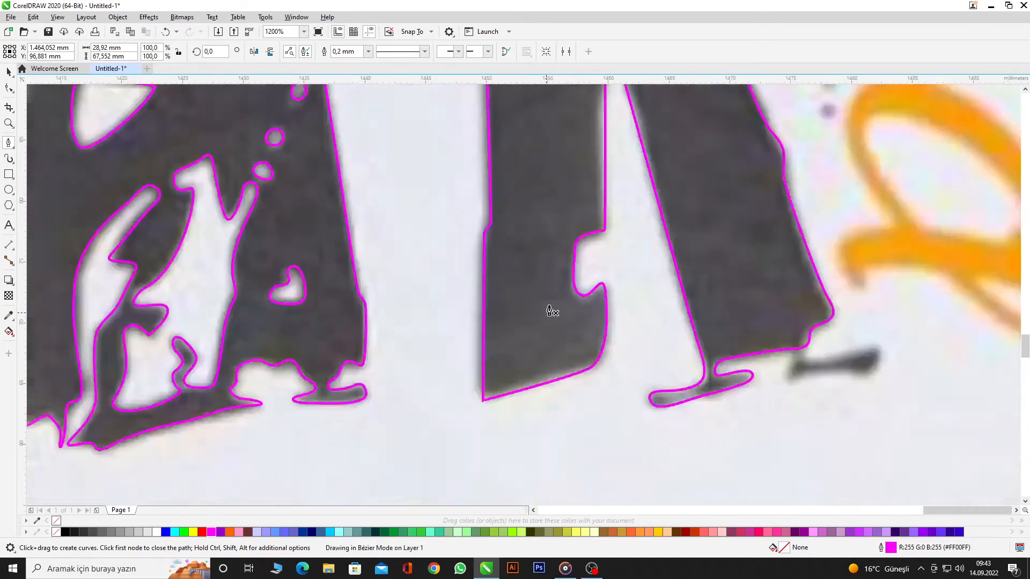
pyautogui.scroll(2, 611, 322)
pyautogui.click(617, 326)
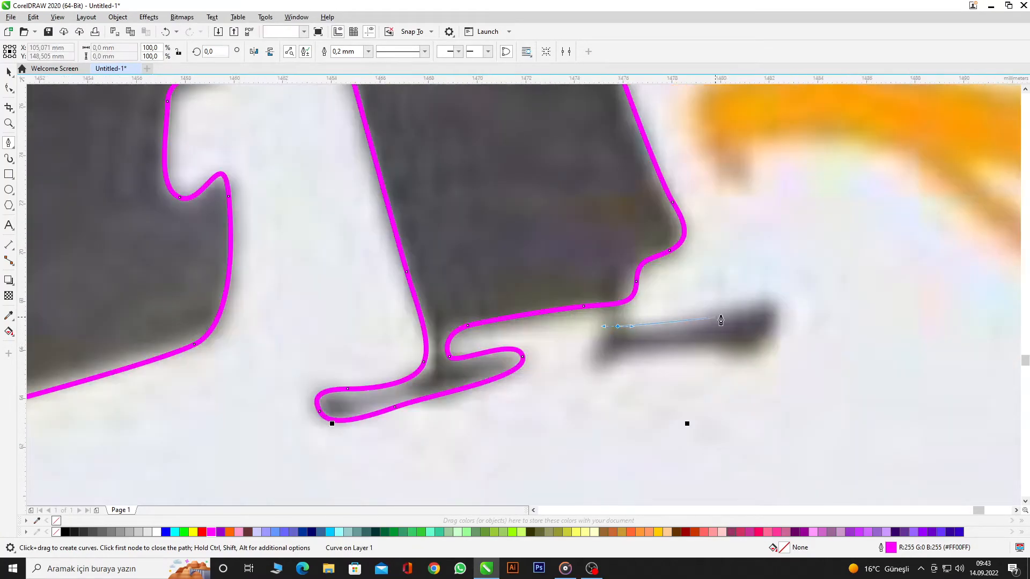
pyautogui.moveTo(746, 302); pyautogui.dragTo(774, 292)
pyautogui.moveTo(772, 332); pyautogui.dragTo(765, 349)
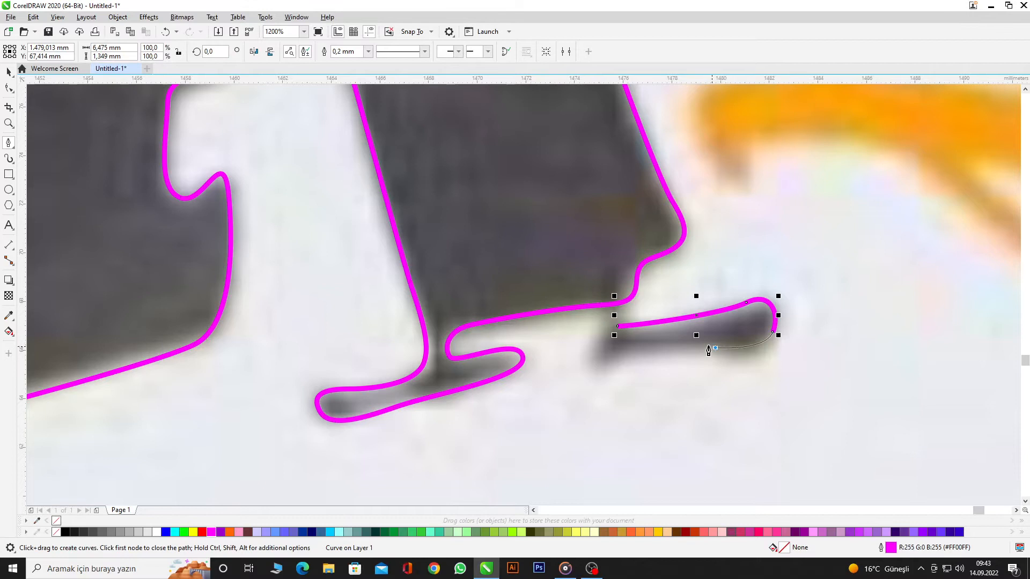
pyautogui.click(605, 367)
pyautogui.click(617, 326)
# - Try combining all the BREAK outlines into a single object, and undo the combination
pyautogui.scroll(-3, 615, 328)
pyautogui.scroll(-3, 611, 330)
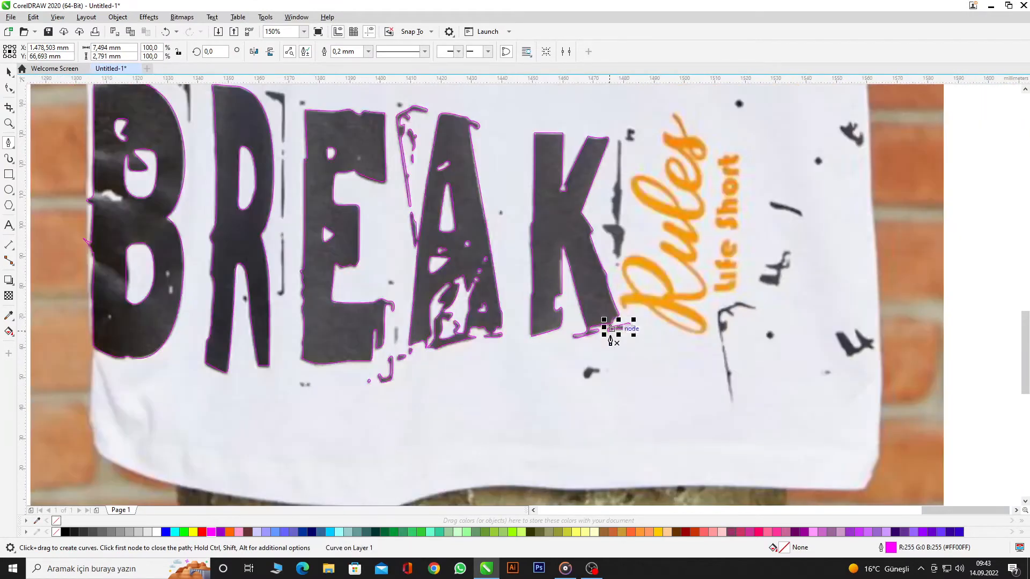
pyautogui.scroll(-1, 629, 327)
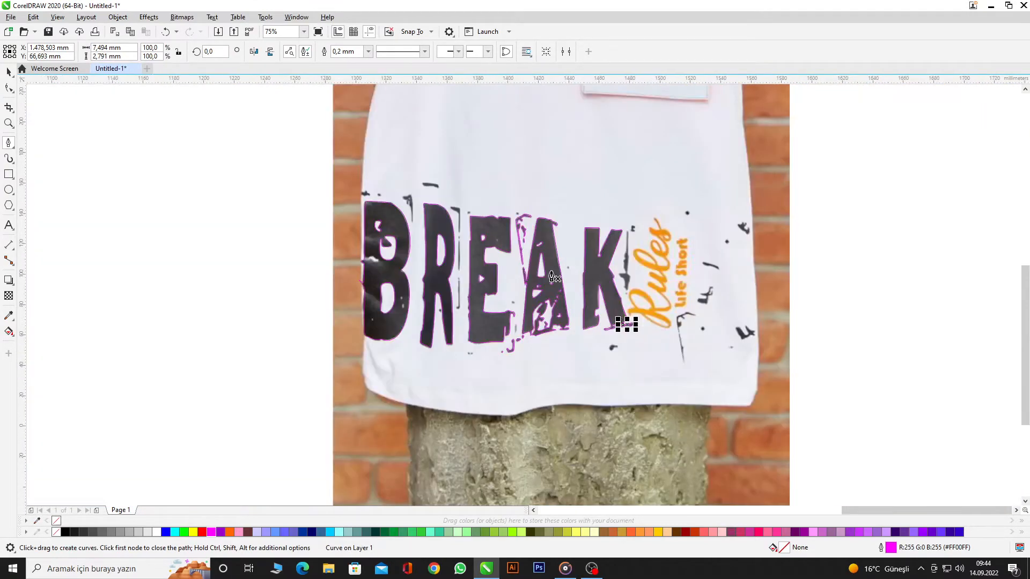
pyautogui.press('space')
pyautogui.moveTo(193, 179); pyautogui.dragTo(651, 424)
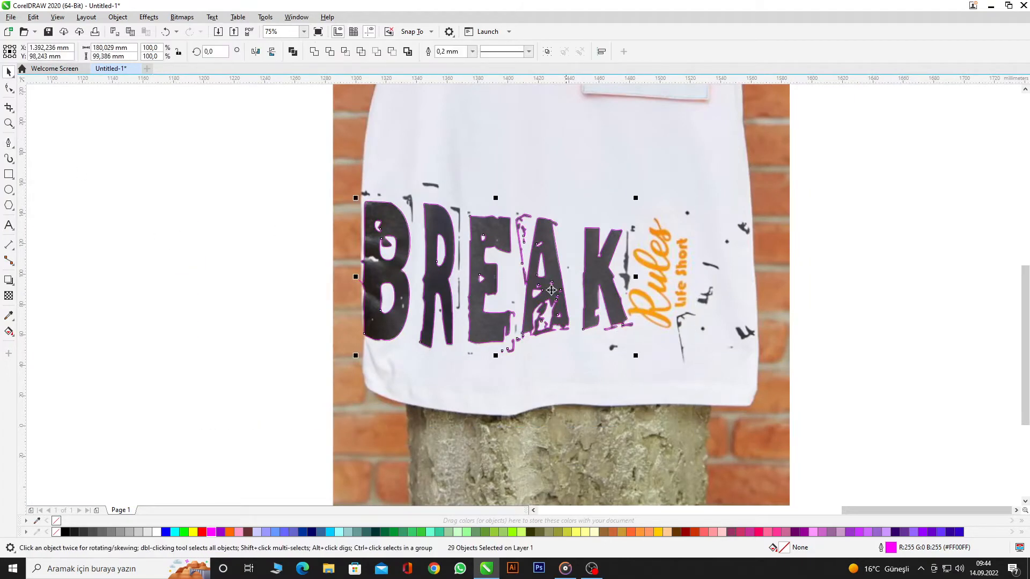
pyautogui.click(293, 52)
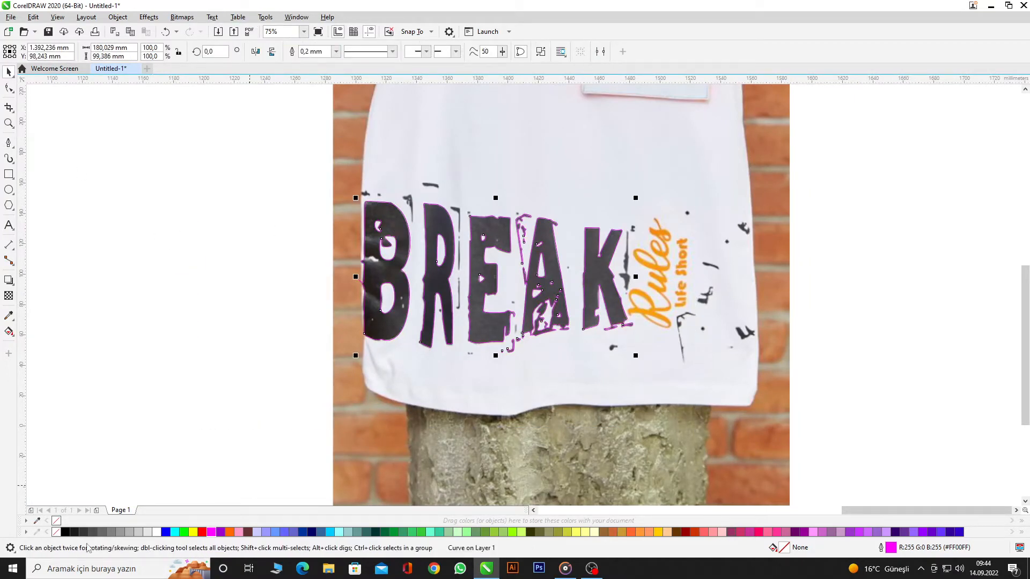
pyautogui.click(214, 216)
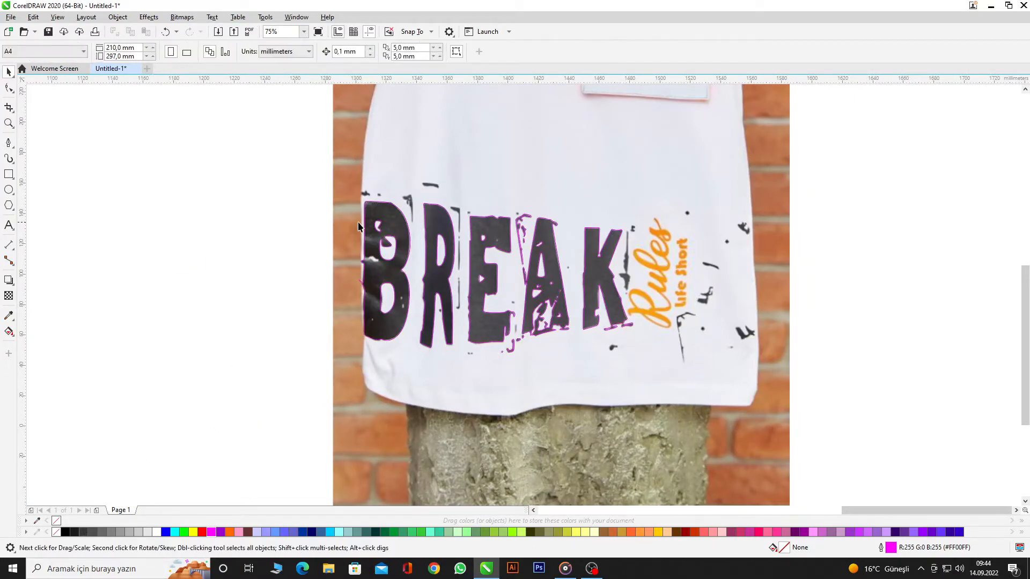
pyautogui.hotkey('ctrl', 'z')
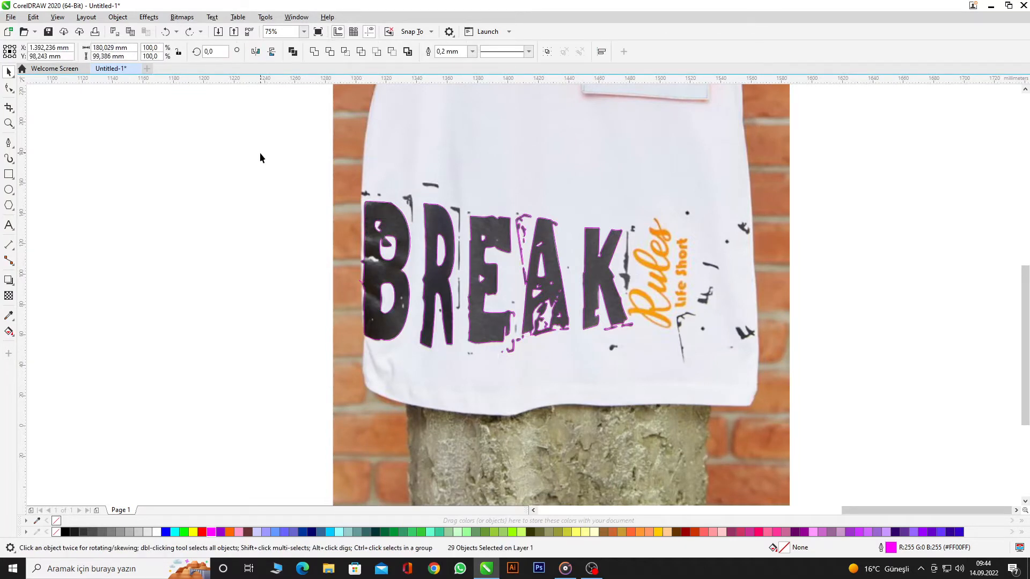
# - Combine all the BREAK outlines, including openings and specks, into a single object and fill it with black
pyautogui.click(261, 158)
pyautogui.moveTo(748, 401); pyautogui.dragTo(748, 402)
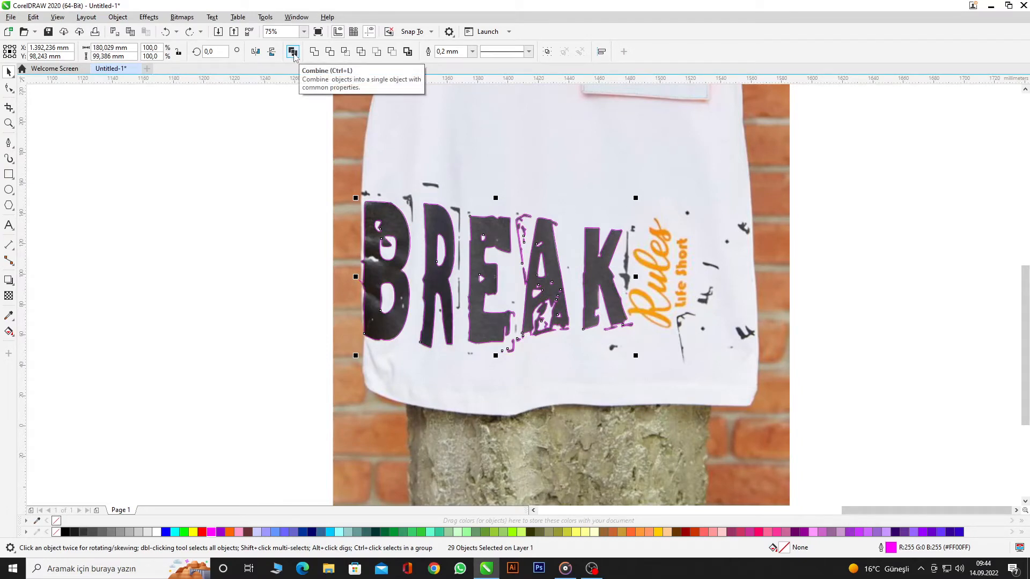
pyautogui.click(293, 53)
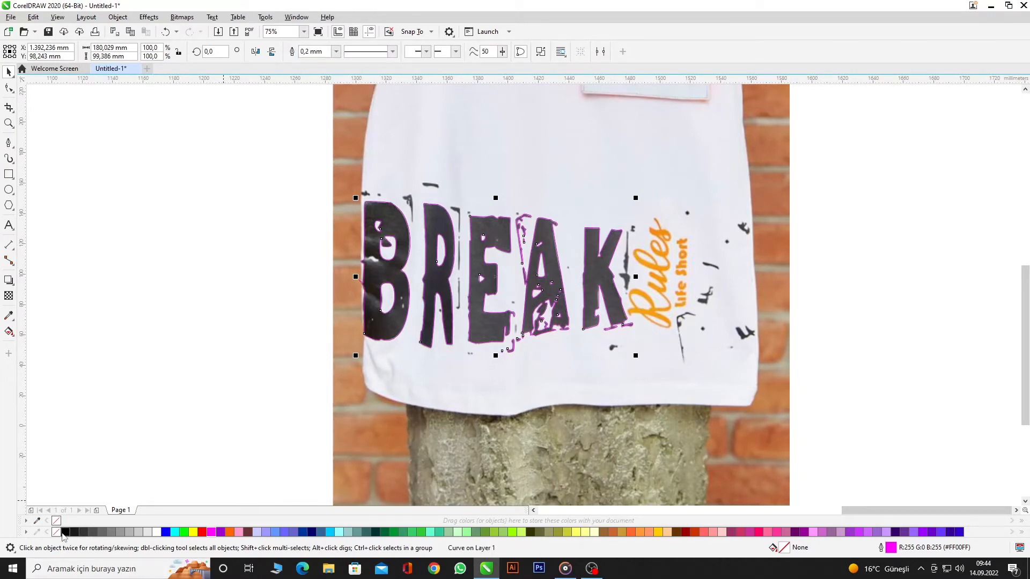
pyautogui.click(65, 532)
pyautogui.click(135, 350)
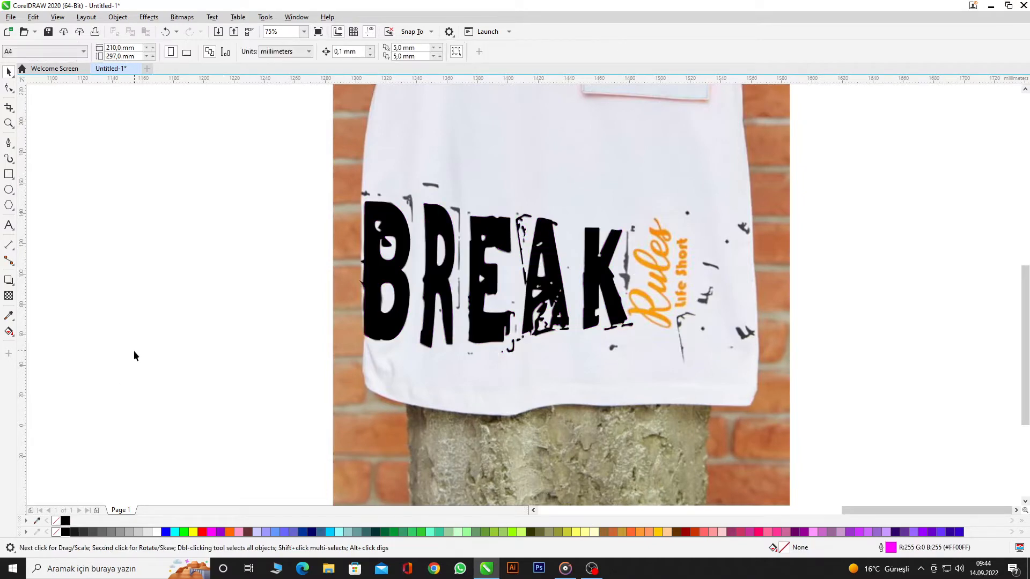
# - Check the black-filled lettering and choose the Pen tool for tracing the orange Rules script beside the K
pyautogui.press('F4')
pyautogui.scroll(8, 458, 384)
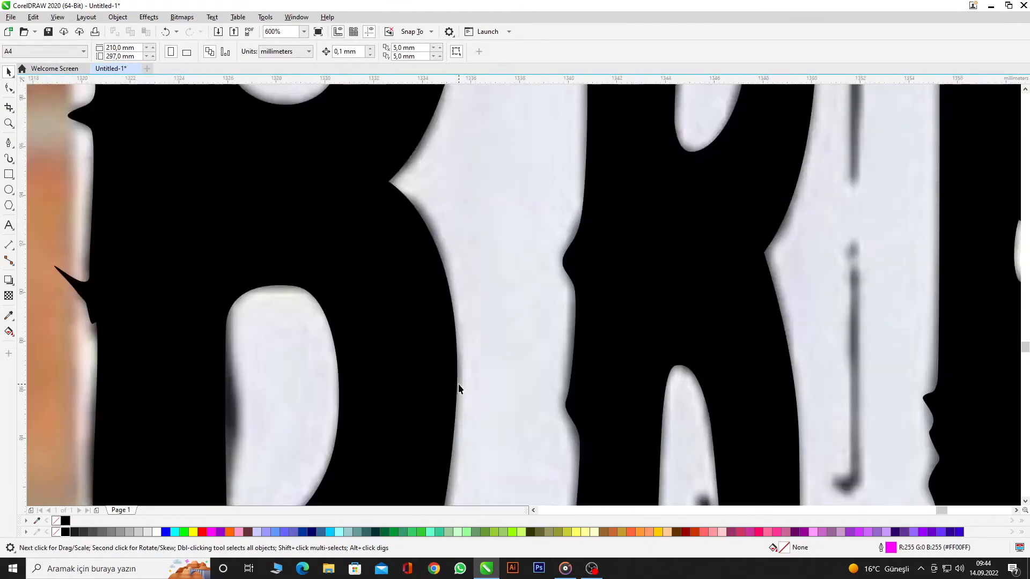
pyautogui.scroll(-5, 457, 384)
pyautogui.scroll(-2, 459, 390)
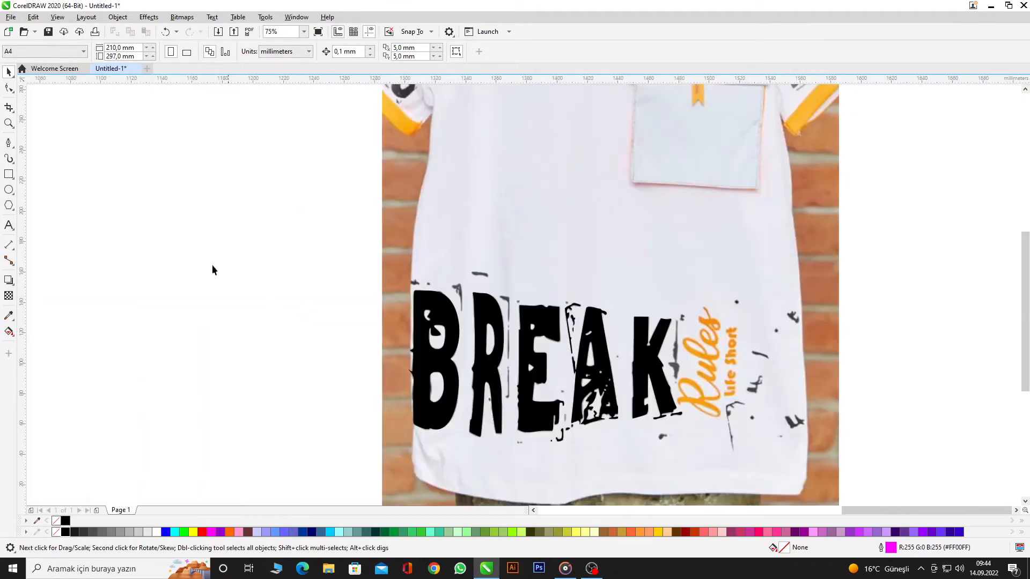
pyautogui.click(14, 144)
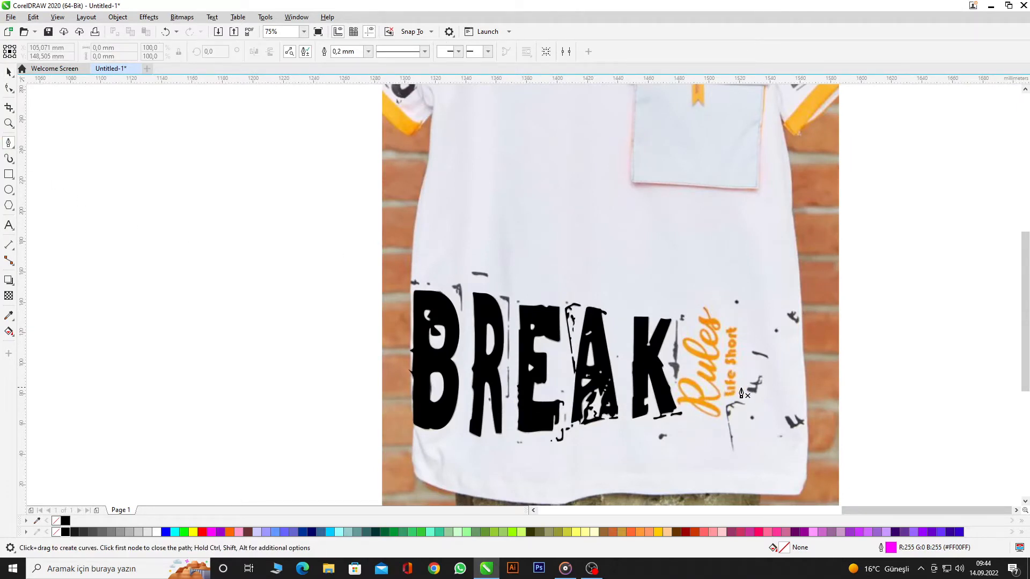
pyautogui.scroll(6, 637, 416)
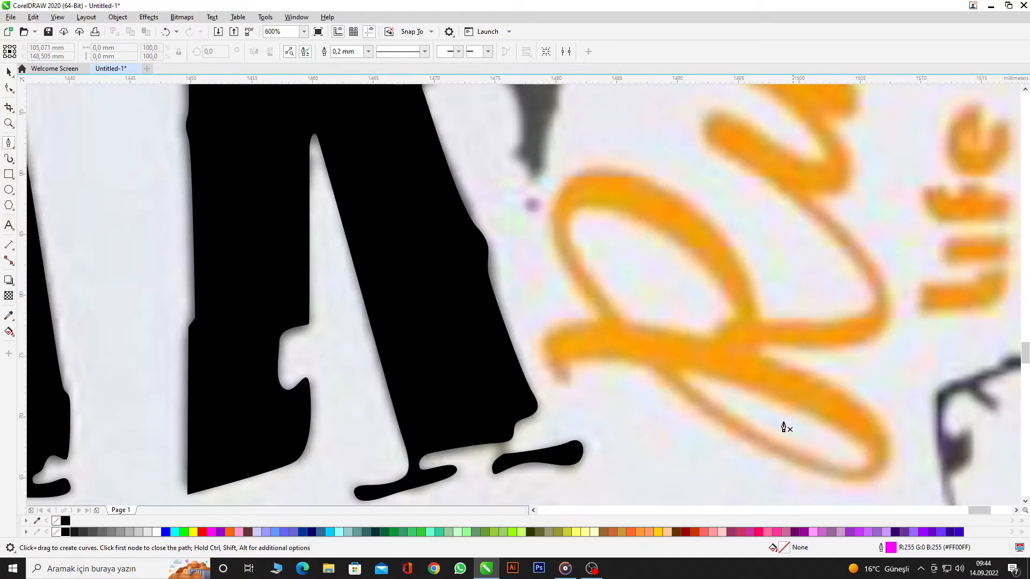
pyautogui.click(681, 371)
pyautogui.scroll(1, 873, 444)
pyautogui.moveTo(864, 447); pyautogui.dragTo(871, 469)
pyautogui.moveTo(729, 468); pyautogui.dragTo(605, 386)
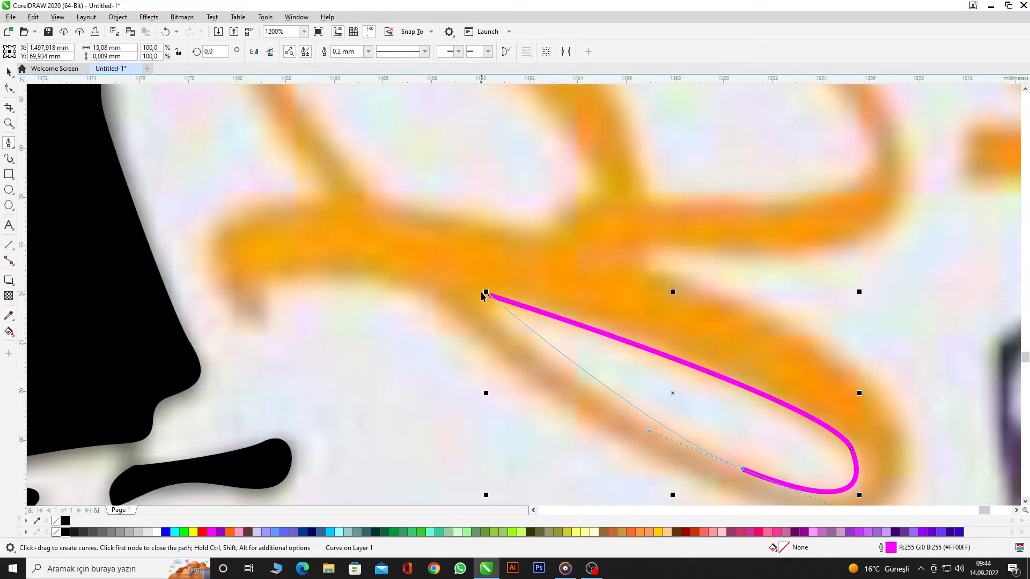
pyautogui.scroll(-2, 590, 290)
pyautogui.hotkey('ctrl', 'z')
# - Outline the long opening in the lower loop of the orange R as a closed curve about 15.3 mm wide and 7.9 mm high
pyautogui.scroll(2, 649, 327)
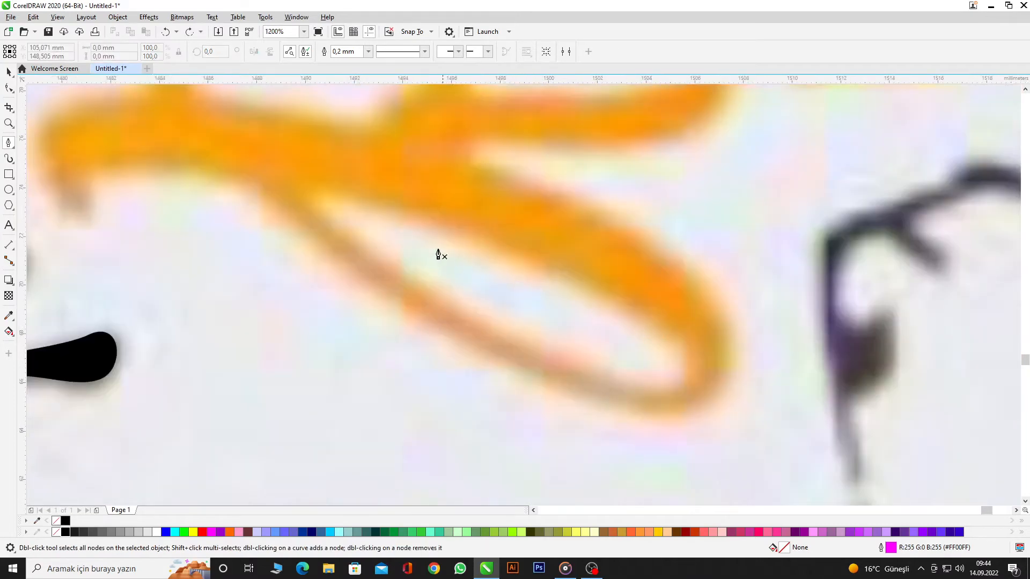
pyautogui.moveTo(645, 386); pyautogui.dragTo(749, 385)
pyautogui.moveTo(307, 192); pyautogui.dragTo(628, 276)
pyautogui.scroll(-2, 555, 273)
pyautogui.scroll(2, 437, 223)
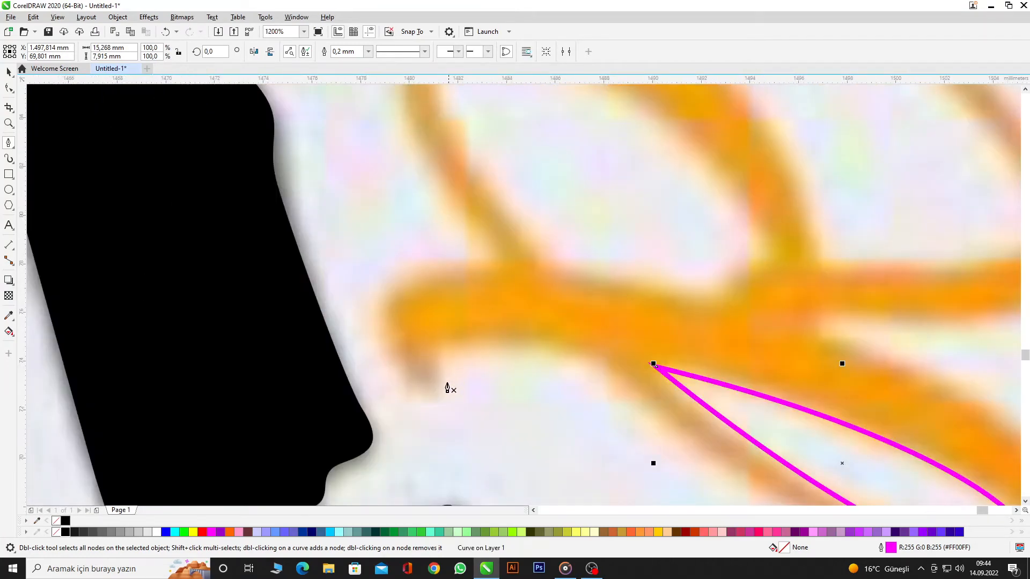
pyautogui.press('Escape')
# - Start the script's outer outline at the tip of the R's lower stroke and trace it around the outside of the lower loop
pyautogui.scroll(-1, 480, 340)
pyautogui.scroll(1, 505, 317)
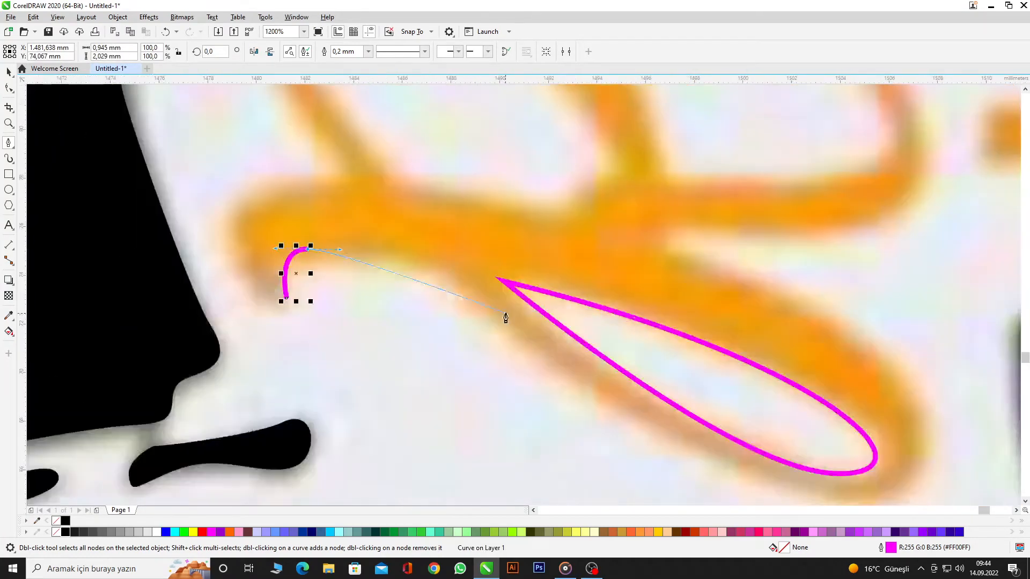
pyautogui.click(450, 279)
pyautogui.scroll(-1, 635, 400)
pyautogui.scroll(1, 643, 377)
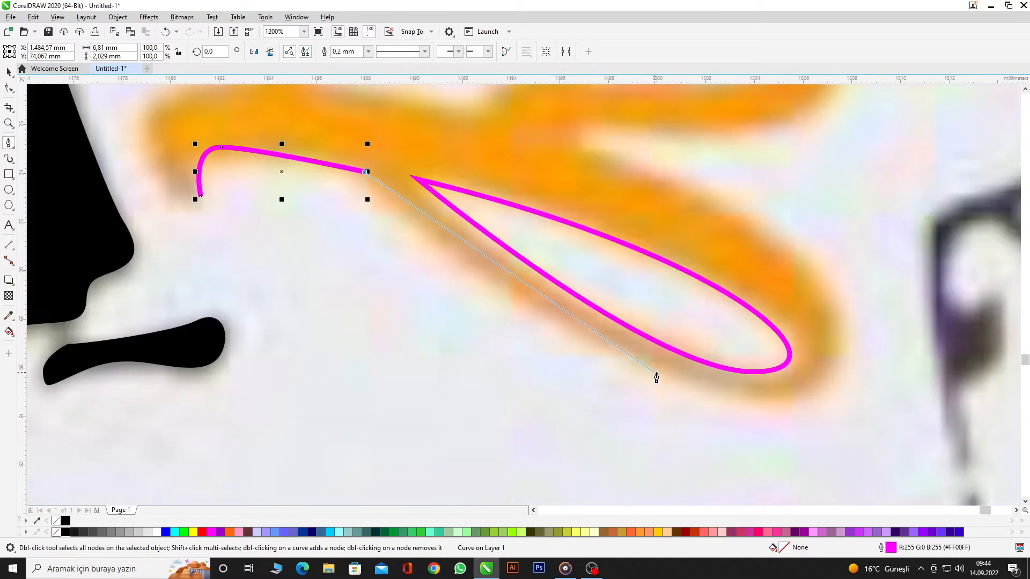
pyautogui.moveTo(675, 378); pyautogui.dragTo(767, 414)
pyautogui.moveTo(835, 316); pyautogui.dragTo(815, 260)
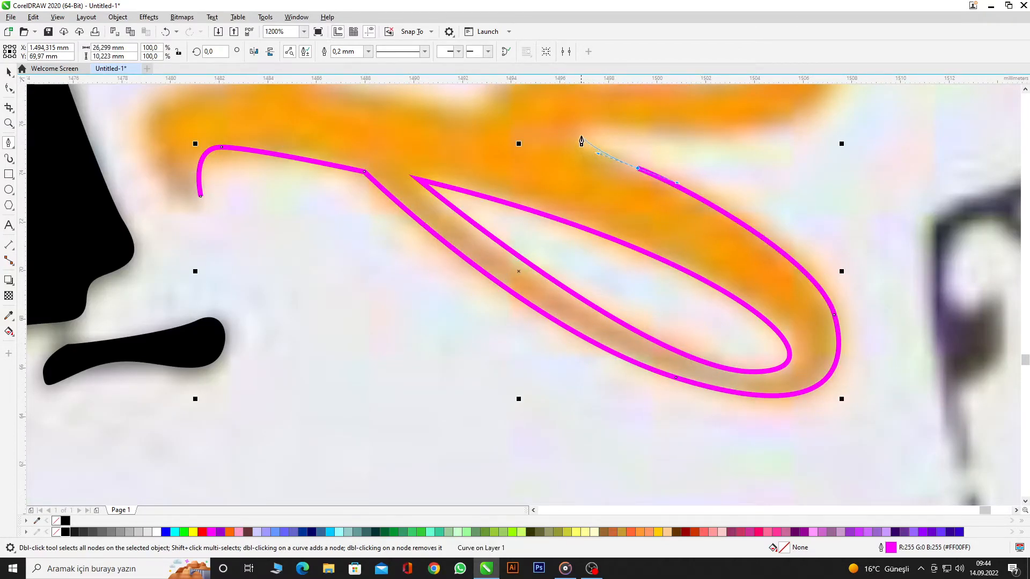
# - Undo the misplaced segment and turn the outline with a short corner segment in the notch between the R's lower loop and connecting stroke
pyautogui.moveTo(580, 134); pyautogui.dragTo(621, 235)
pyautogui.scroll(1, 620, 235)
pyautogui.hotkey('ctrl', 'z')
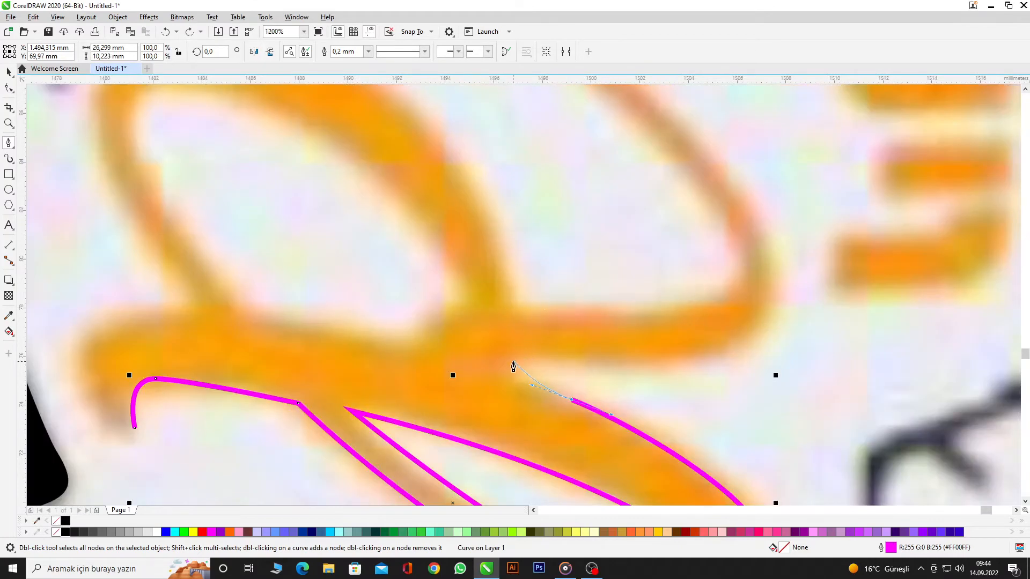
pyautogui.moveTo(513, 372); pyautogui.dragTo(533, 358)
pyautogui.click(524, 358)
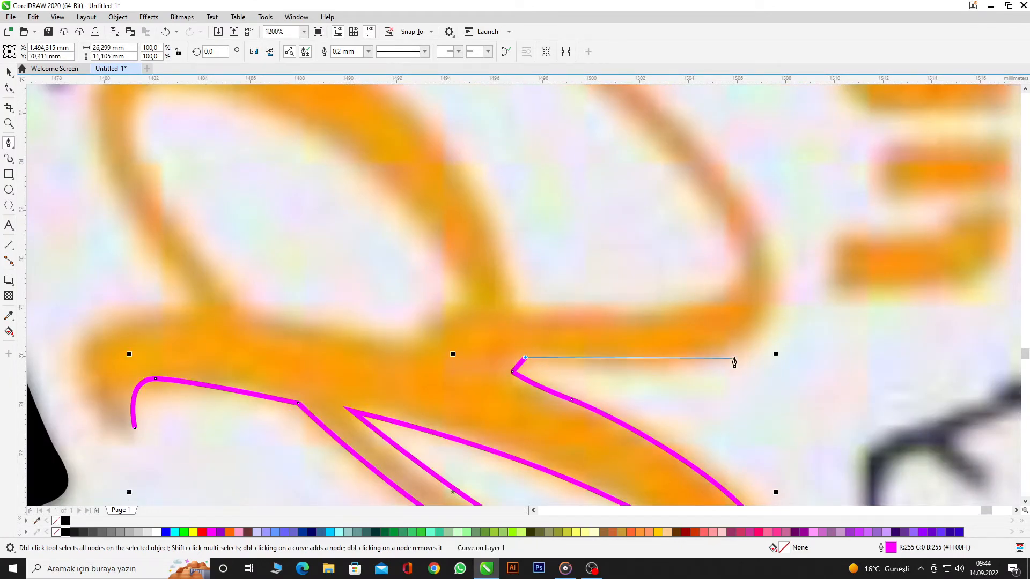
# - Continue the outline along the R's connecting stroke and around the two rounded bends of the u
pyautogui.scroll(-3, 788, 214)
pyautogui.scroll(2, 769, 368)
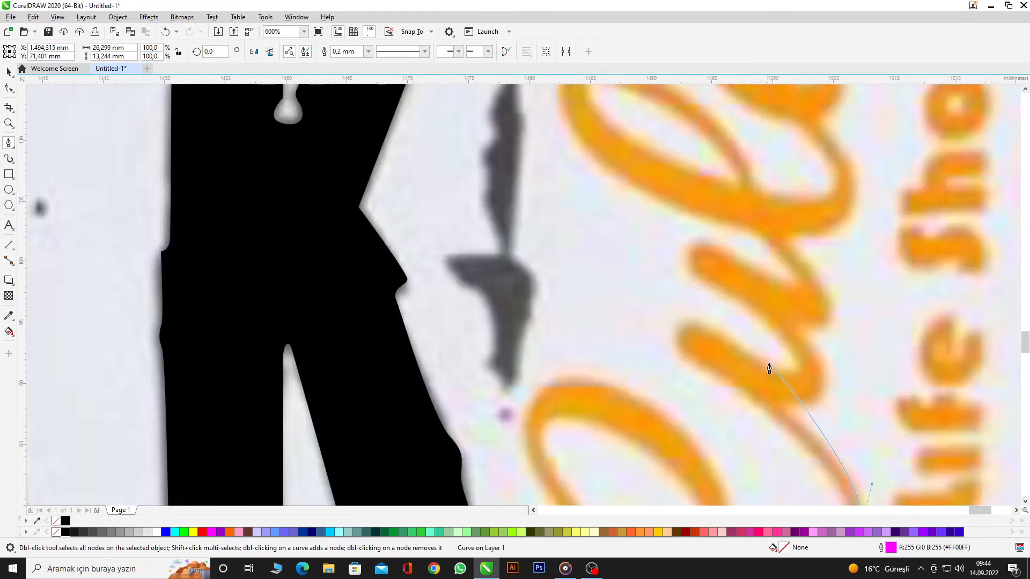
pyautogui.moveTo(786, 412); pyautogui.dragTo(837, 317)
pyautogui.moveTo(818, 275); pyautogui.dragTo(807, 263)
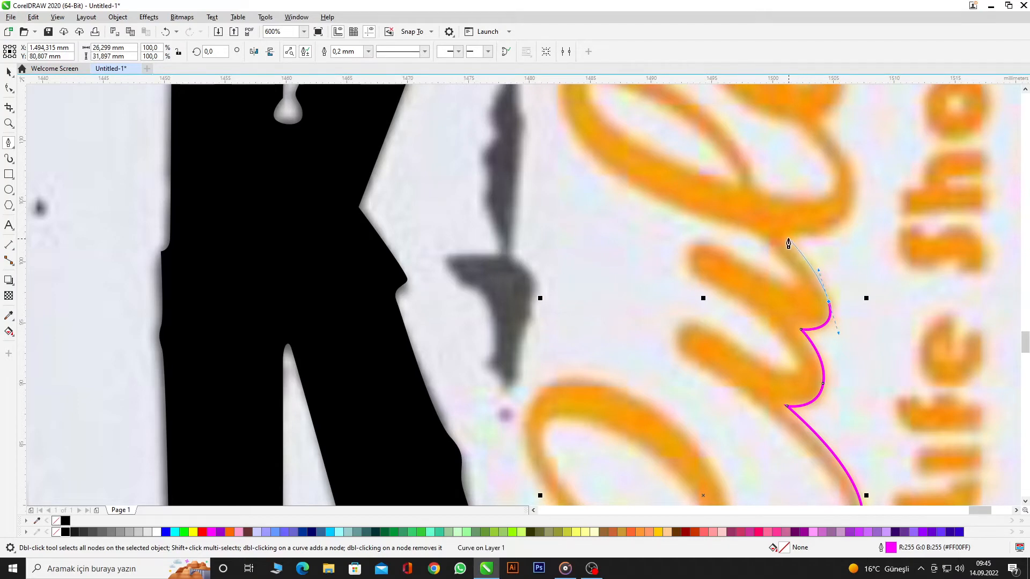
# - Trace the outer curve of the l's base and follow its connecting stroke up to a corner at the e
pyautogui.scroll(3, 782, 275)
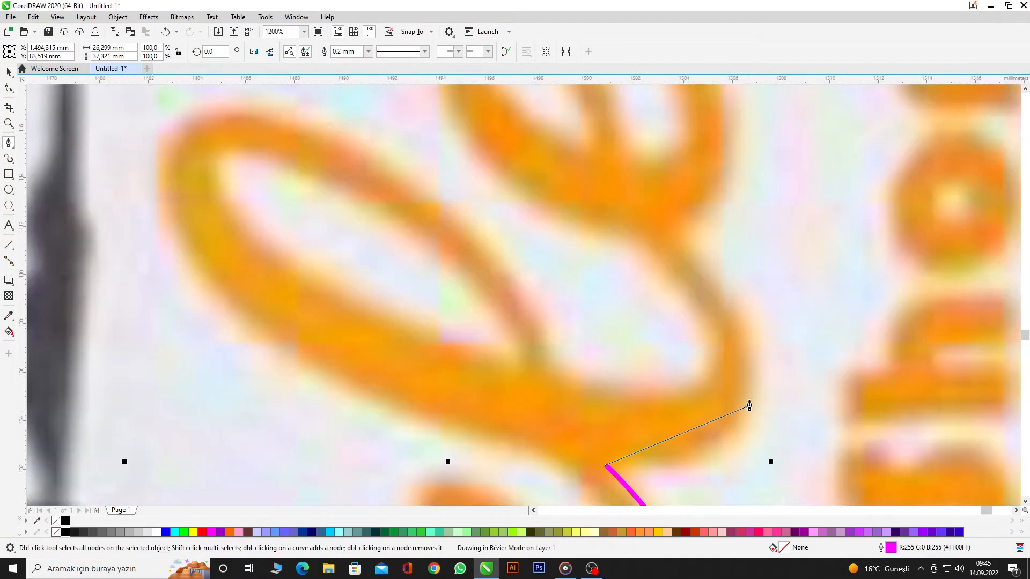
pyautogui.moveTo(747, 408); pyautogui.dragTo(764, 341)
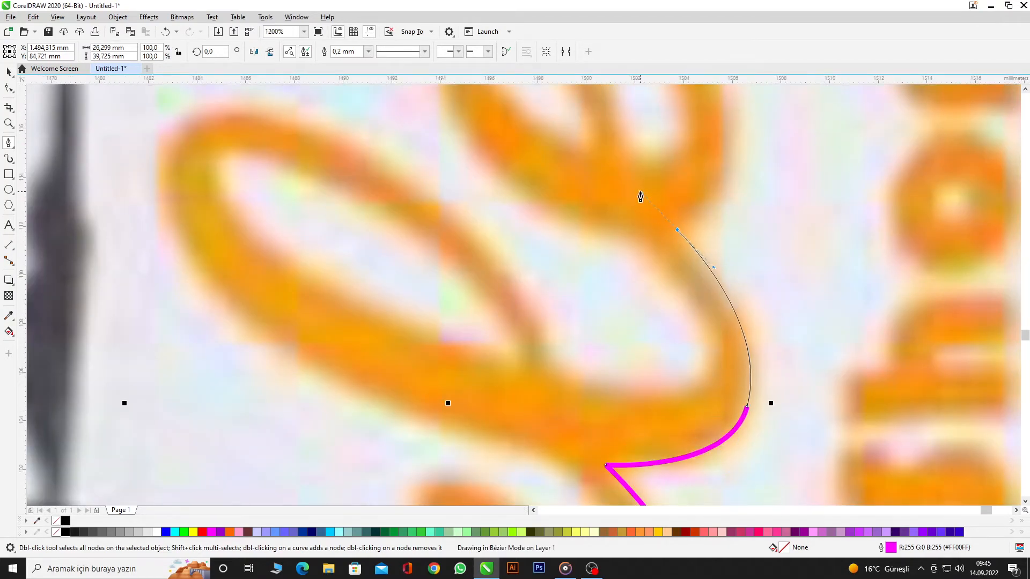
pyautogui.click(674, 231)
pyautogui.scroll(-3, 706, 300)
pyautogui.scroll(1, 706, 297)
pyautogui.scroll(1, 717, 322)
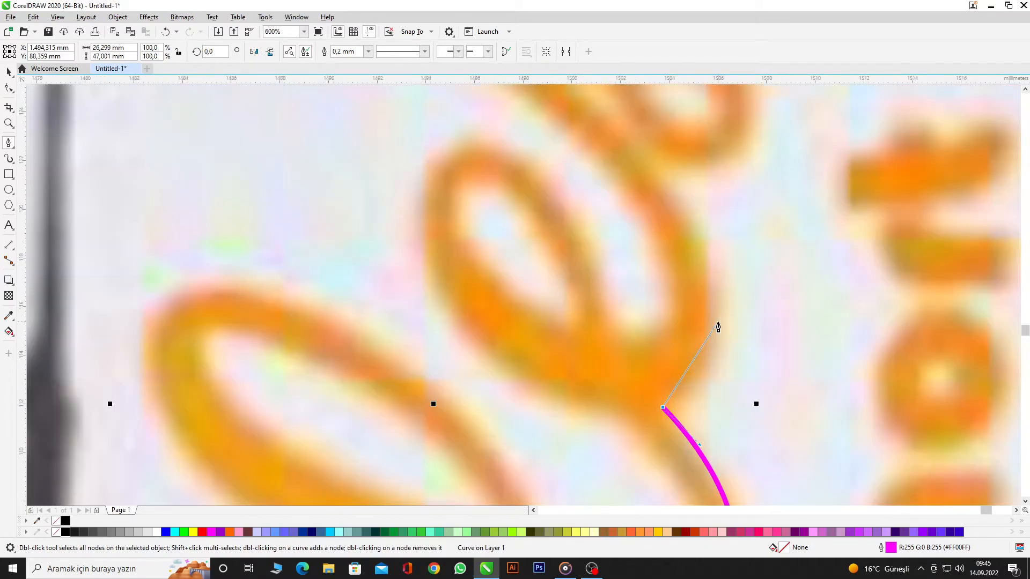
# - Trace the outer edge of the e up to the narrow gap beside the s and turn the outline there with a short segment
pyautogui.scroll(-3, 708, 285)
pyautogui.scroll(2, 697, 294)
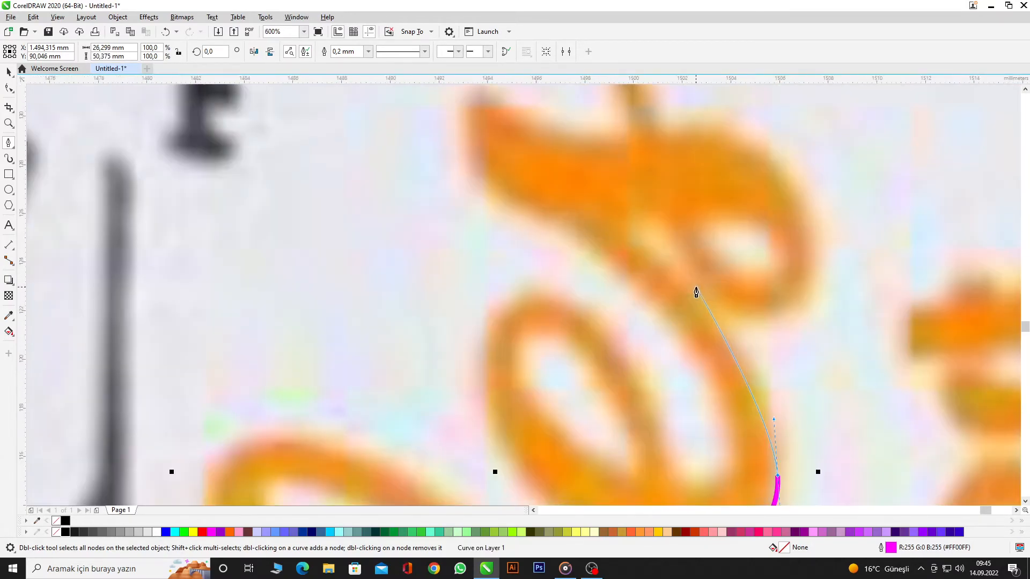
pyautogui.moveTo(632, 229); pyautogui.dragTo(532, 149)
pyautogui.click(661, 220)
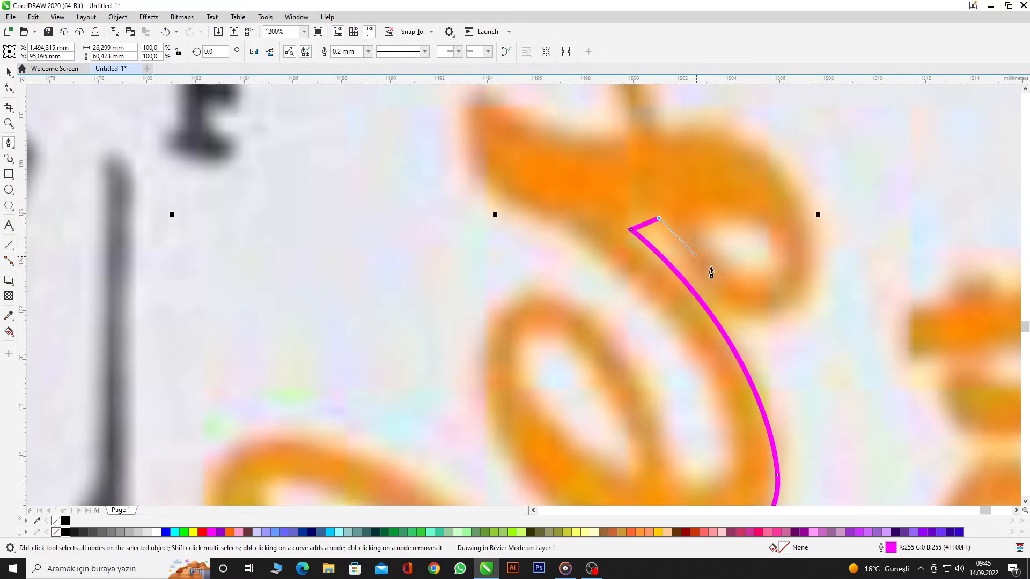
# - Trace the outside of the s's rounded loop from the narrow gap to the base of its thin end stroke
pyautogui.scroll(1, 740, 293)
pyautogui.moveTo(777, 326); pyautogui.dragTo(919, 329)
pyautogui.scroll(-1, 863, 383)
pyautogui.scroll(-1, 863, 384)
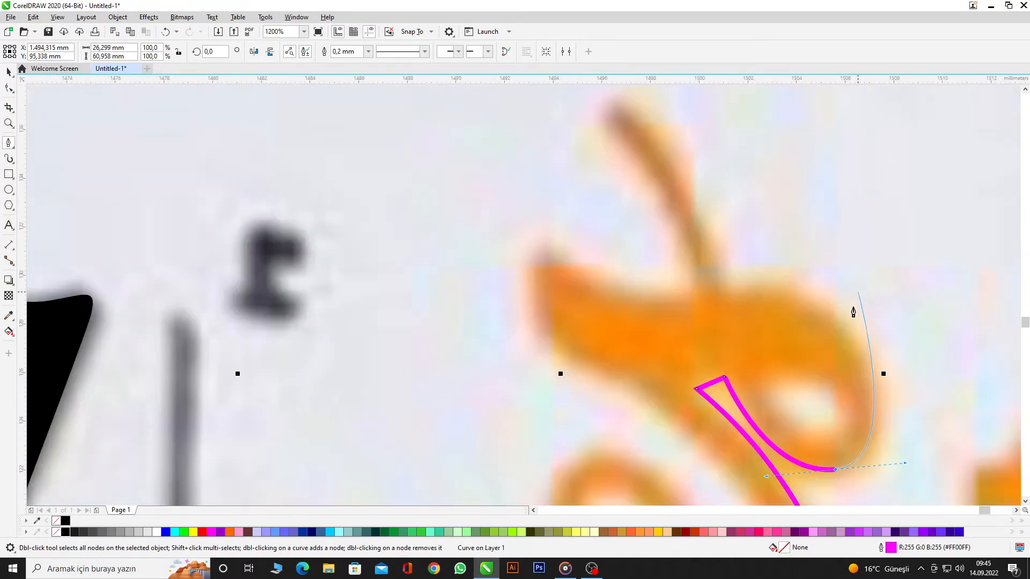
pyautogui.moveTo(727, 291); pyautogui.dragTo(577, 328)
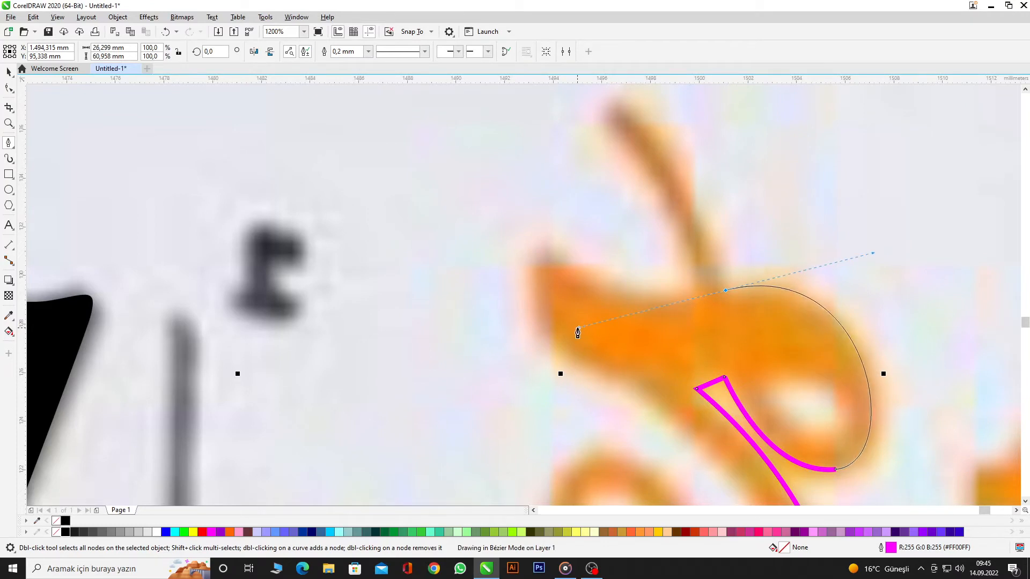
pyautogui.scroll(-1, 729, 293)
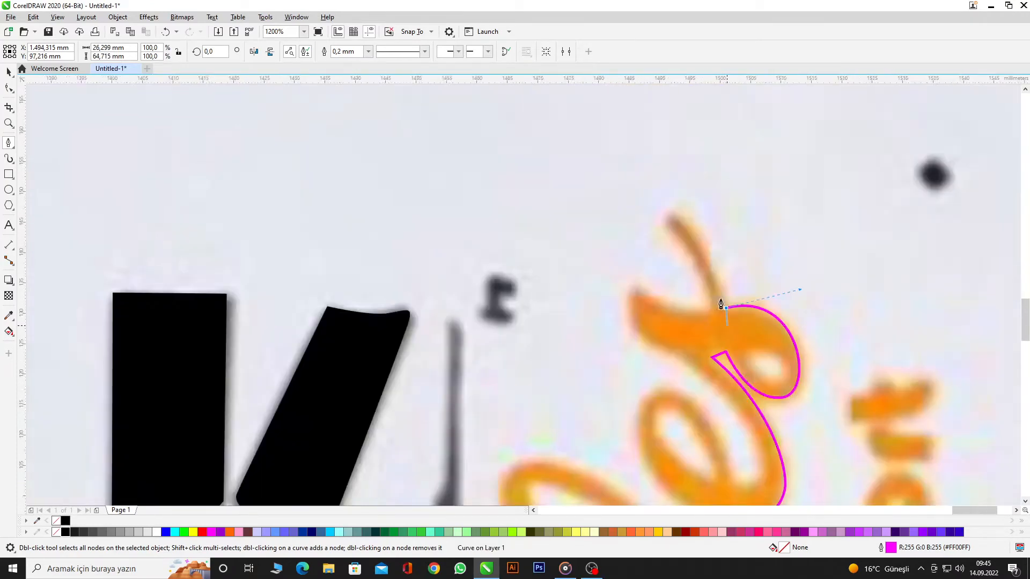
# - Outline the thin end stroke of the s up one side, across its blunt tip and back down to its base
pyautogui.scroll(1, 719, 322)
pyautogui.moveTo(727, 352); pyautogui.dragTo(667, 315)
pyautogui.click(678, 286)
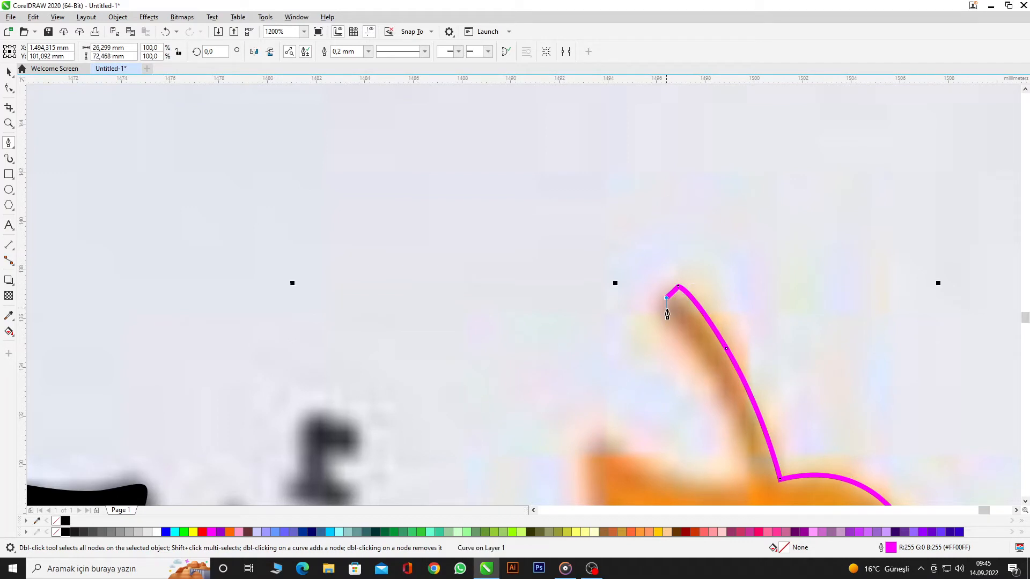
pyautogui.moveTo(734, 408); pyautogui.dragTo(746, 449)
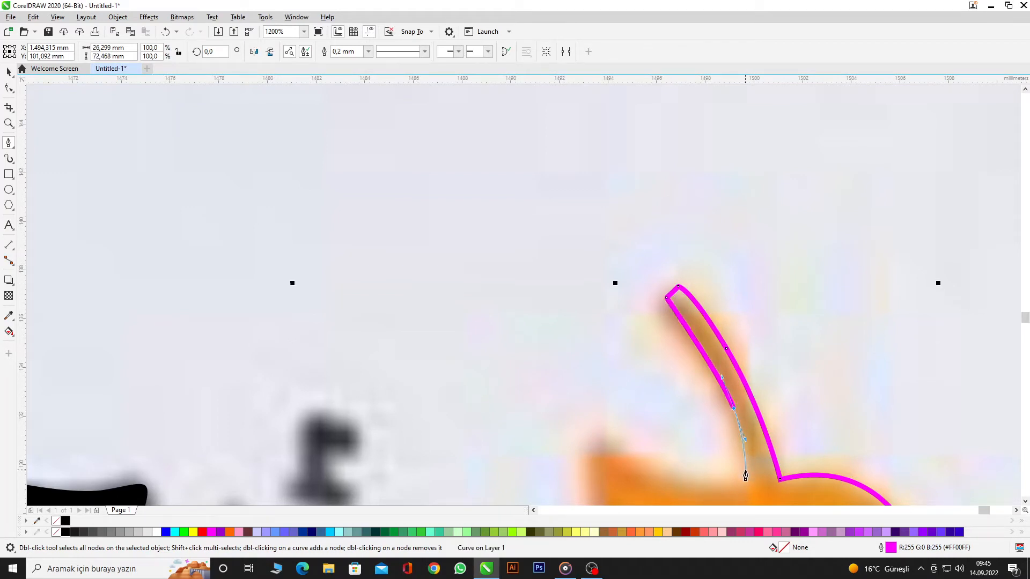
pyautogui.click(748, 485)
# - Trace around the thick curved tip of the s and continue the outline along its inner edge towards the e
pyautogui.scroll(-3, 651, 482)
pyautogui.scroll(3, 614, 305)
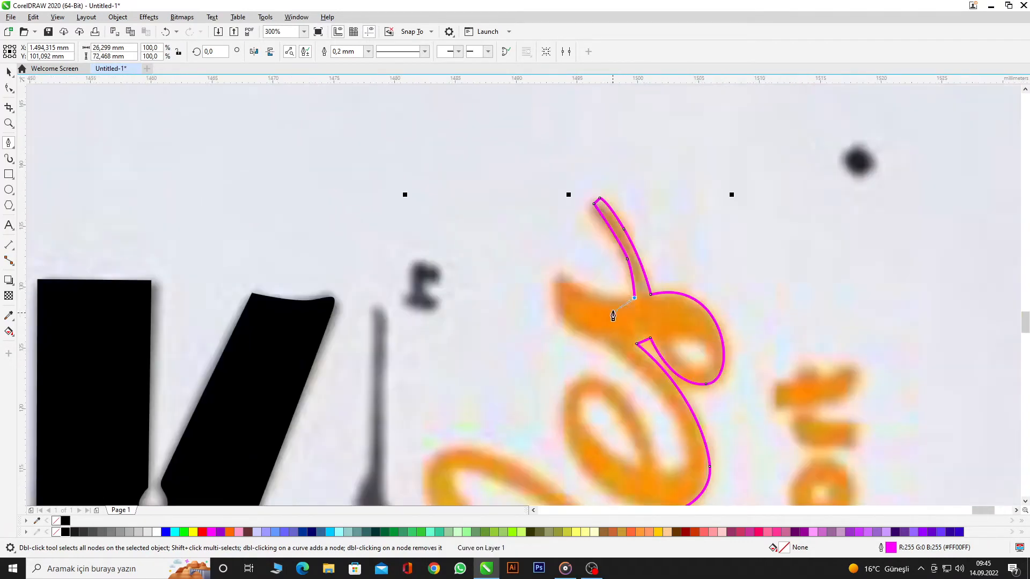
pyautogui.moveTo(546, 289); pyautogui.dragTo(547, 286)
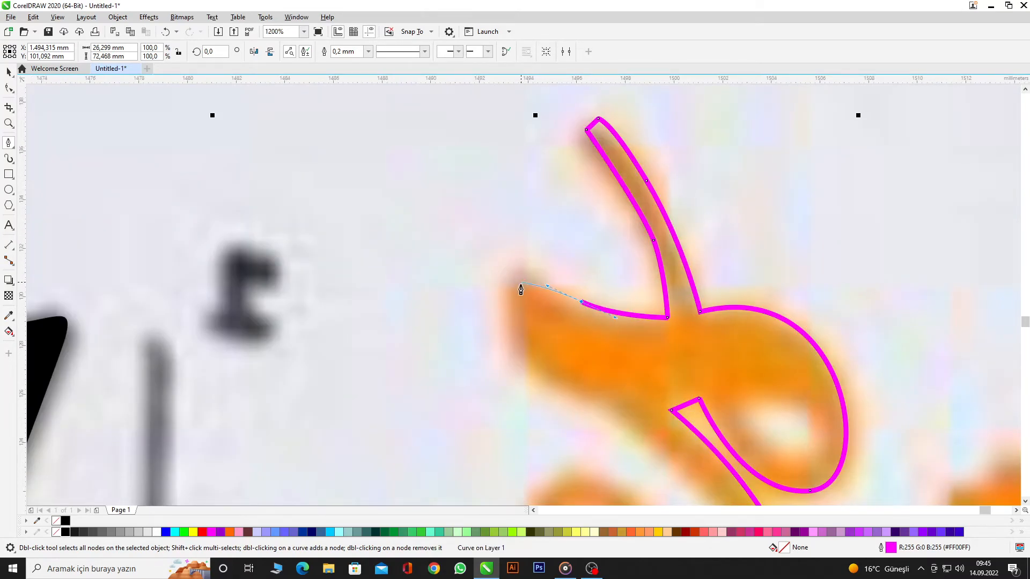
pyautogui.moveTo(554, 384); pyautogui.dragTo(593, 395)
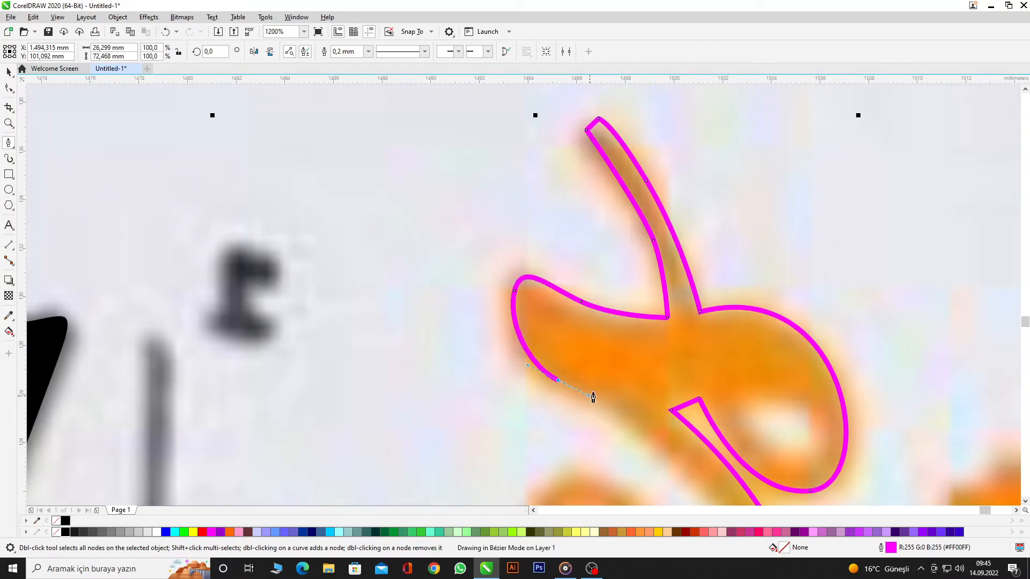
pyautogui.scroll(-3, 593, 396)
pyautogui.scroll(2, 655, 353)
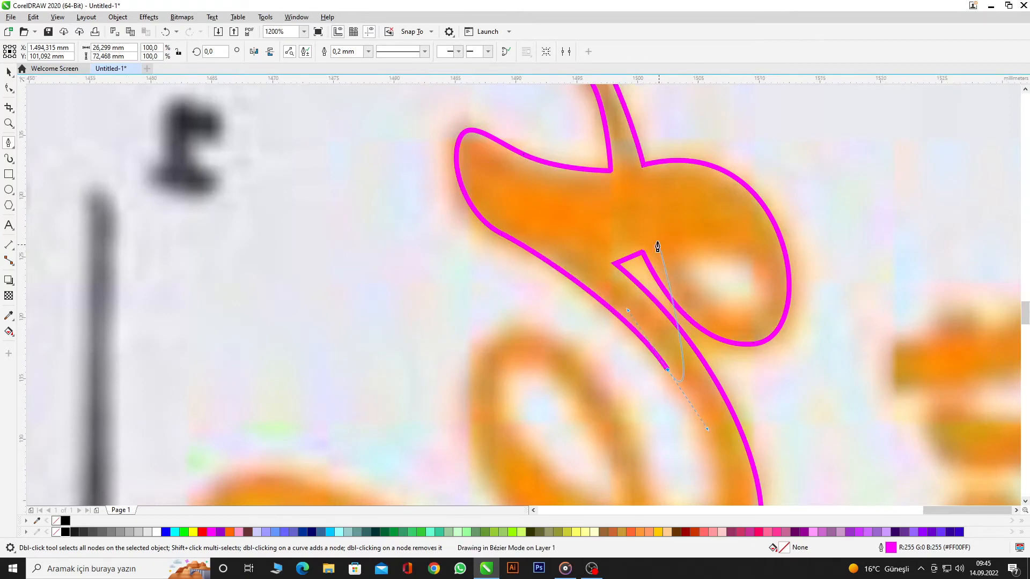
# - Continue the Pen outline along the stroke joining s and e, and around the narrow rounded gap inside the e
pyautogui.scroll(-1, 668, 313)
pyautogui.scroll(2, 668, 313)
pyautogui.moveTo(628, 327); pyautogui.dragTo(596, 358)
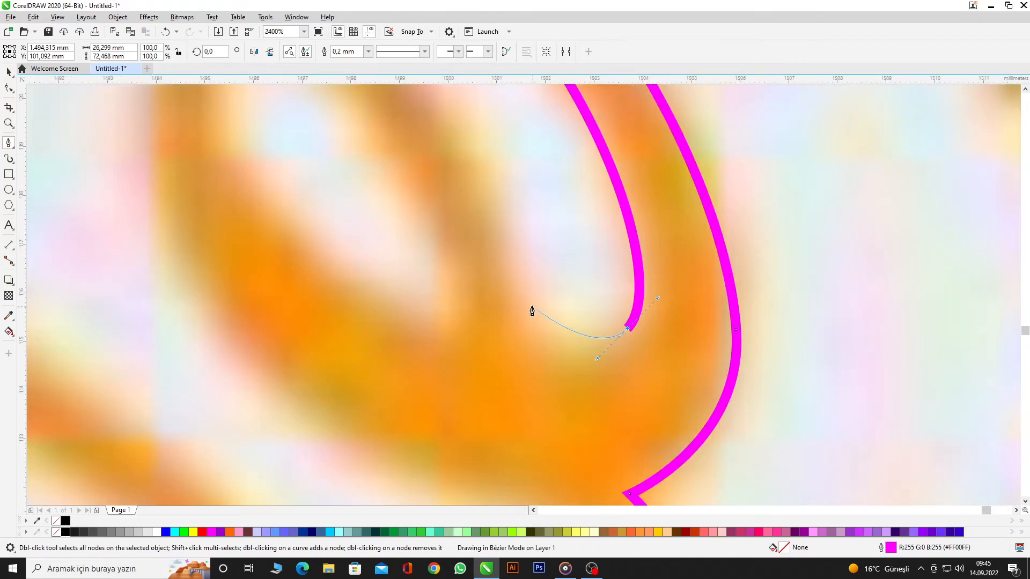
pyautogui.moveTo(507, 254); pyautogui.dragTo(507, 253)
pyautogui.scroll(-2, 521, 349)
pyautogui.scroll(1, 443, 150)
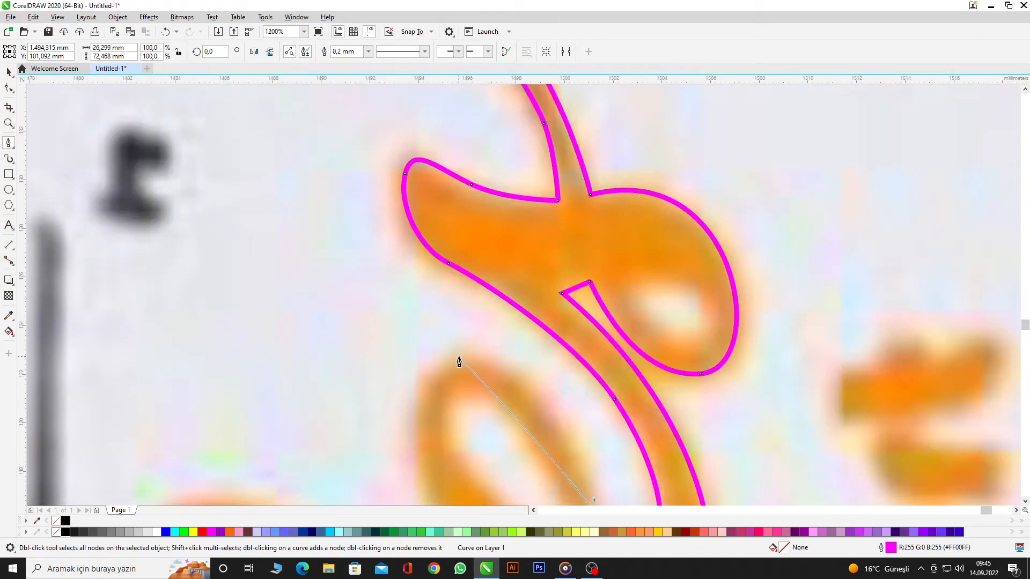
# - Trace the outer curve of the letter e over its loop and down to the junction with the l
pyautogui.moveTo(458, 356); pyautogui.dragTo(381, 384)
pyautogui.scroll(-2, 488, 230)
pyautogui.scroll(1, 489, 319)
pyautogui.scroll(1, 623, 356)
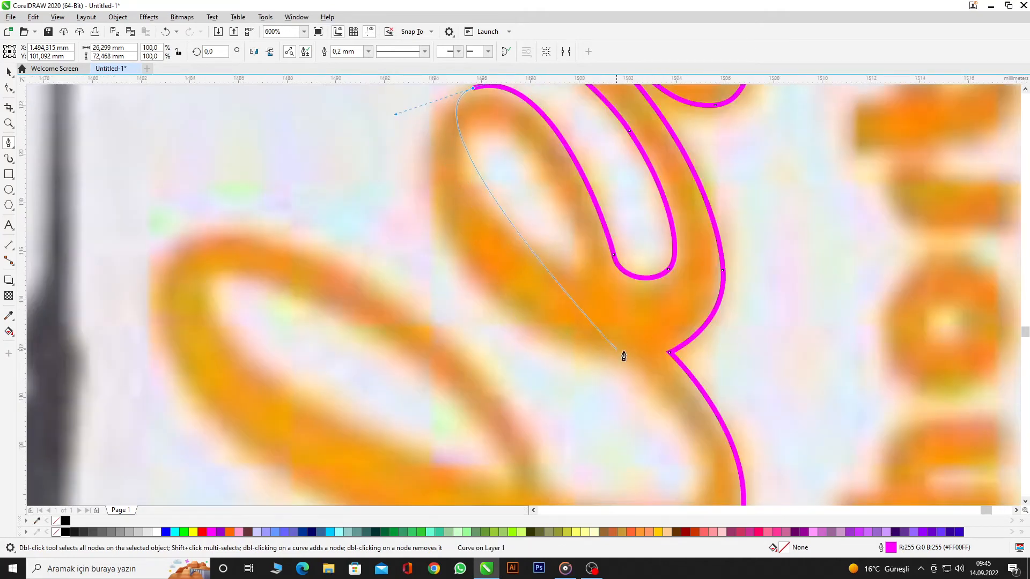
pyautogui.moveTo(635, 357); pyautogui.dragTo(871, 400)
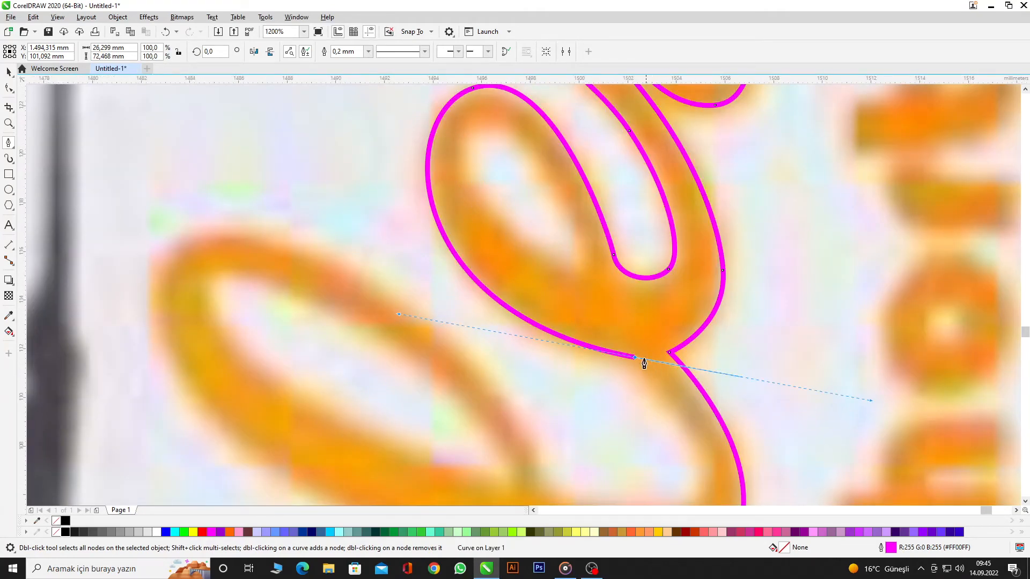
# - Trace the stroke connecting e and l and the curved hollow ending where the l loop begins
pyautogui.scroll(-1, 638, 339)
pyautogui.scroll(1, 659, 256)
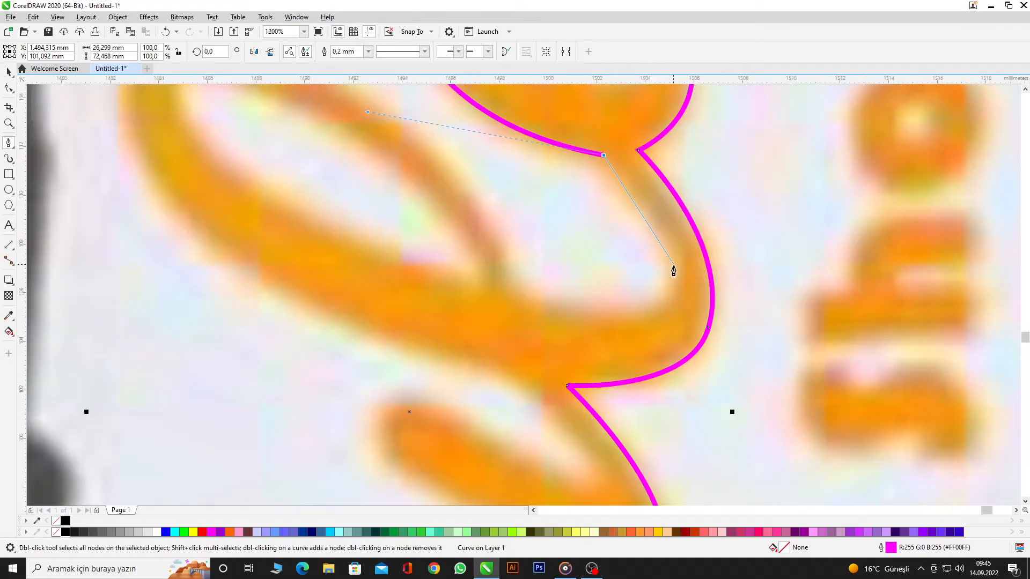
pyautogui.moveTo(673, 266); pyautogui.dragTo(668, 316)
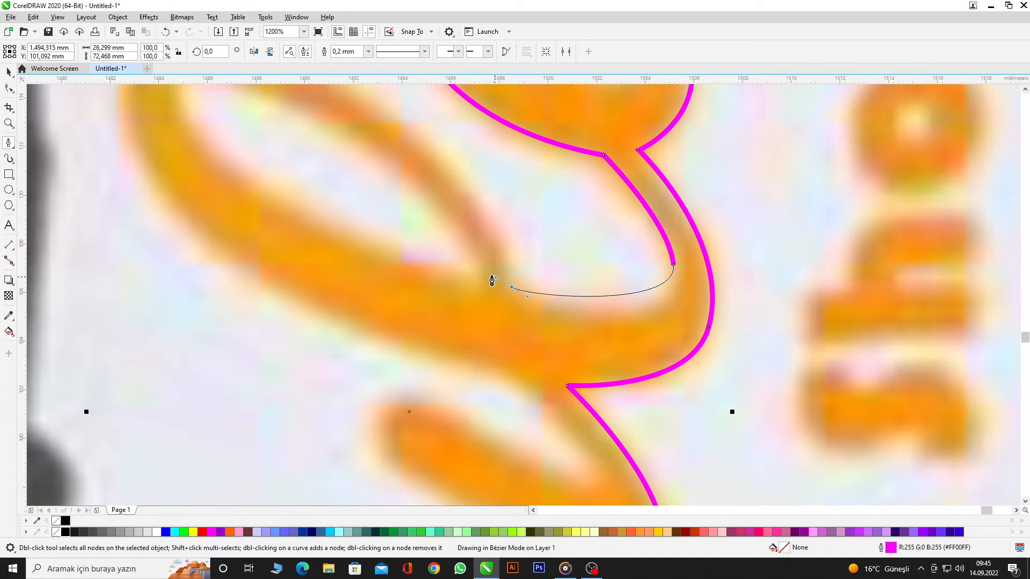
pyautogui.scroll(-3, 488, 276)
pyautogui.scroll(4, 488, 277)
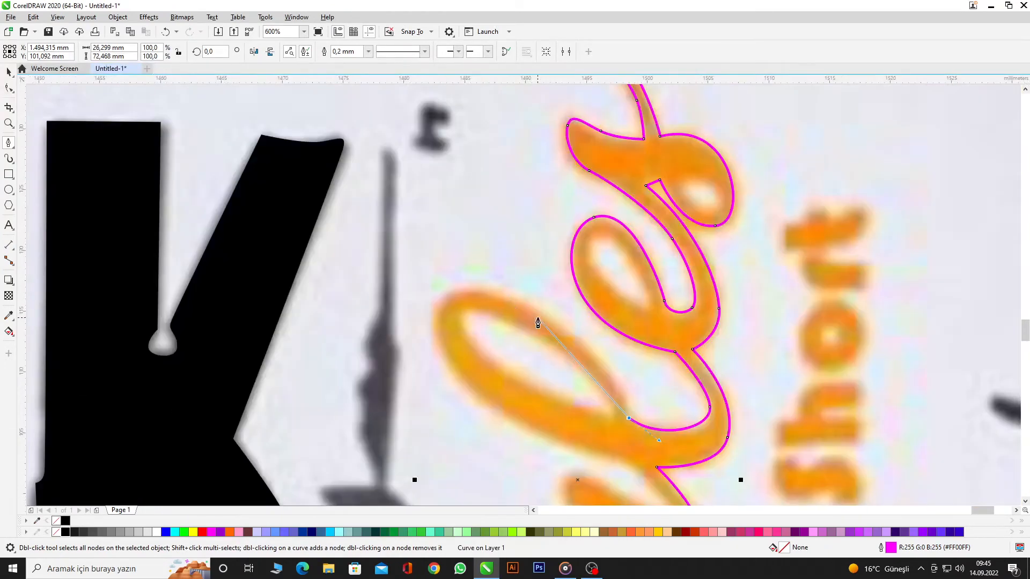
# - Trace the outer loop of the letter l around its rounded tip and back to the junction with the u
pyautogui.moveTo(380, 232); pyautogui.dragTo(368, 225)
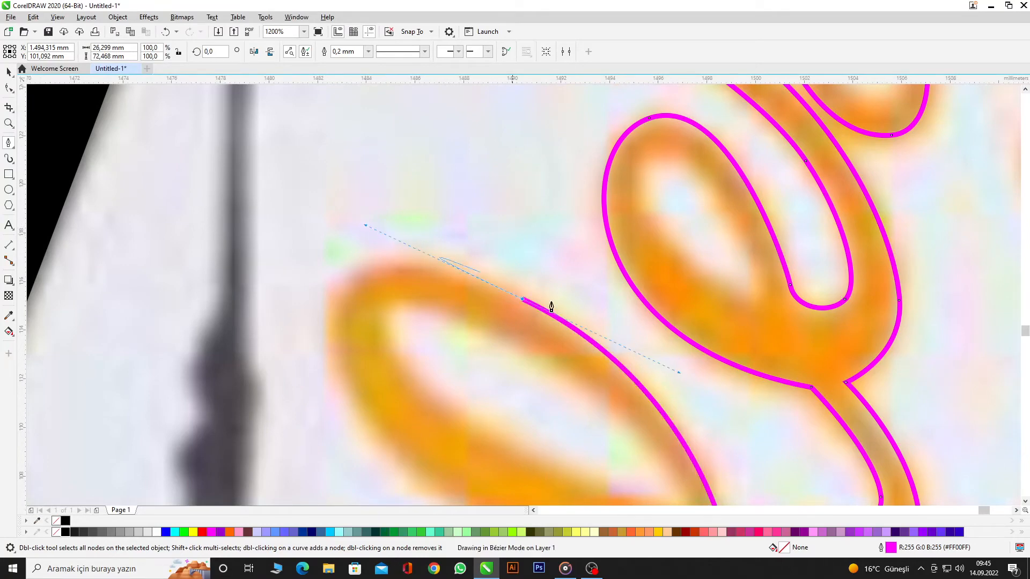
pyautogui.scroll(-1, 579, 317)
pyautogui.scroll(1, 460, 326)
pyautogui.moveTo(463, 355); pyautogui.dragTo(485, 449)
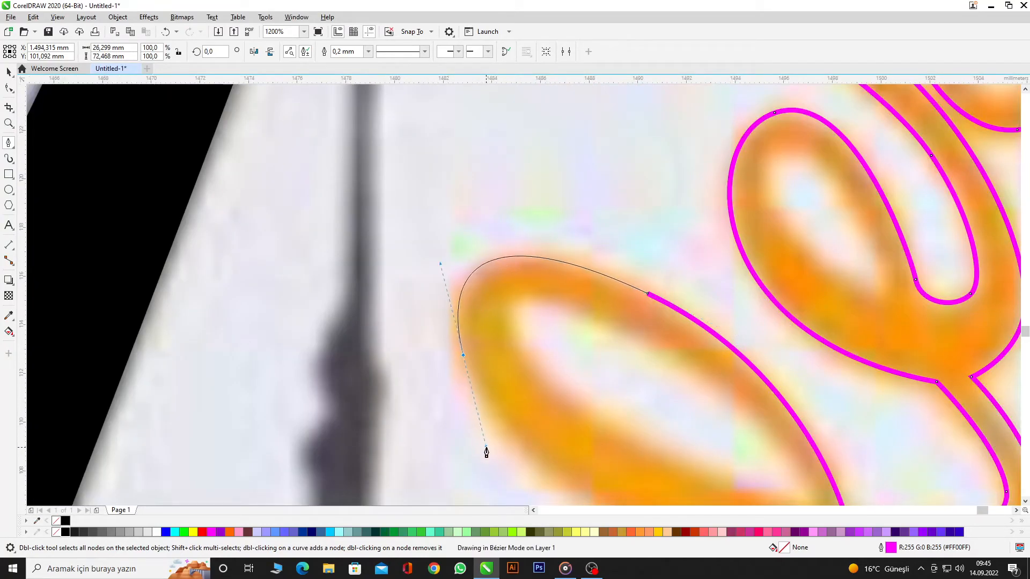
pyautogui.scroll(-3, 472, 278)
pyautogui.scroll(2, 605, 359)
pyautogui.moveTo(607, 345); pyautogui.dragTo(717, 362)
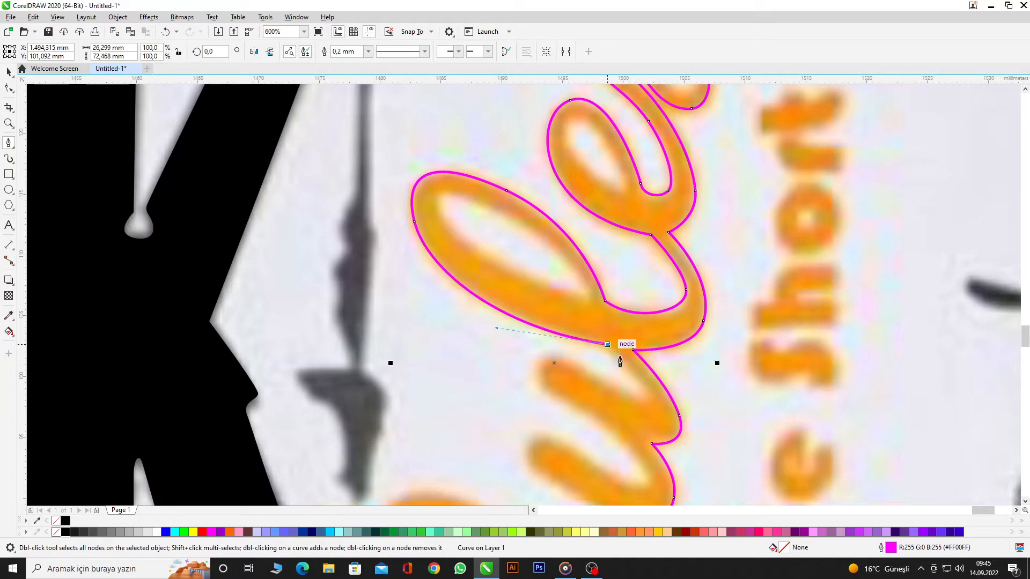
# - Trace the connecting stroke between l and u and around the rounded end of the u's first stem
pyautogui.scroll(1, 652, 399)
pyautogui.moveTo(638, 427); pyautogui.dragTo(639, 427)
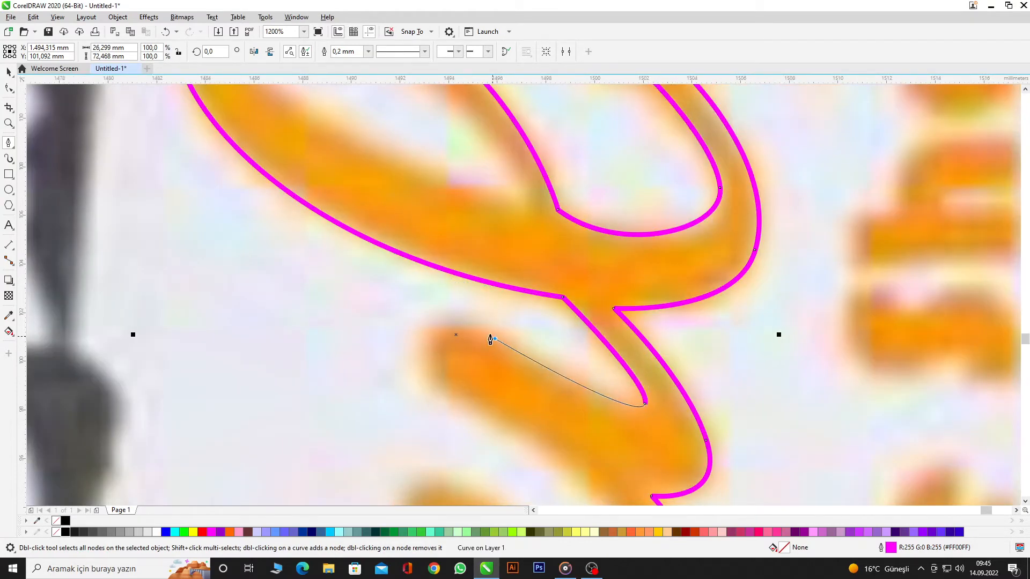
pyautogui.moveTo(494, 339); pyautogui.dragTo(444, 310)
pyautogui.scroll(-3, 453, 411)
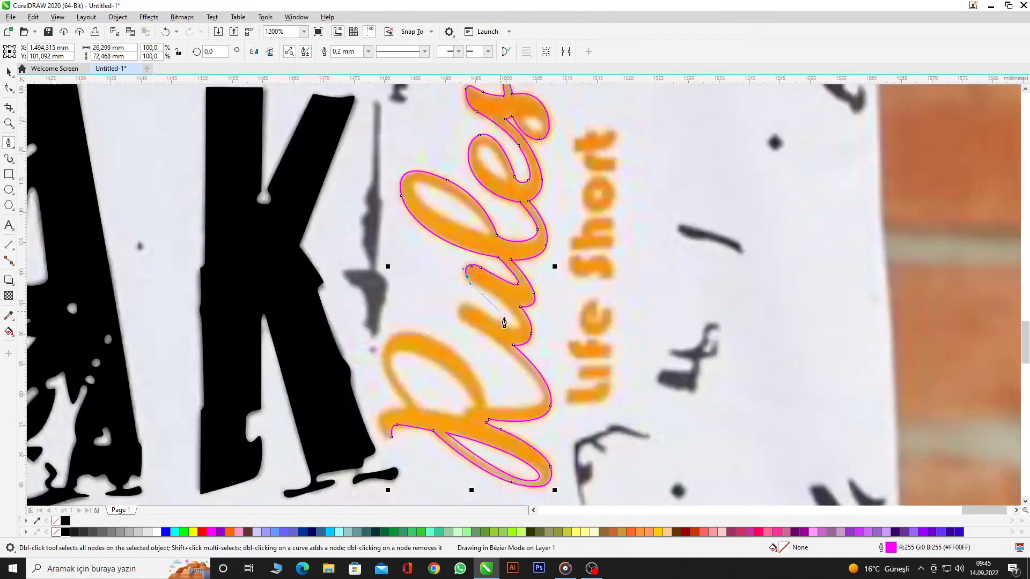
pyautogui.scroll(4, 508, 299)
pyautogui.scroll(-2, 589, 281)
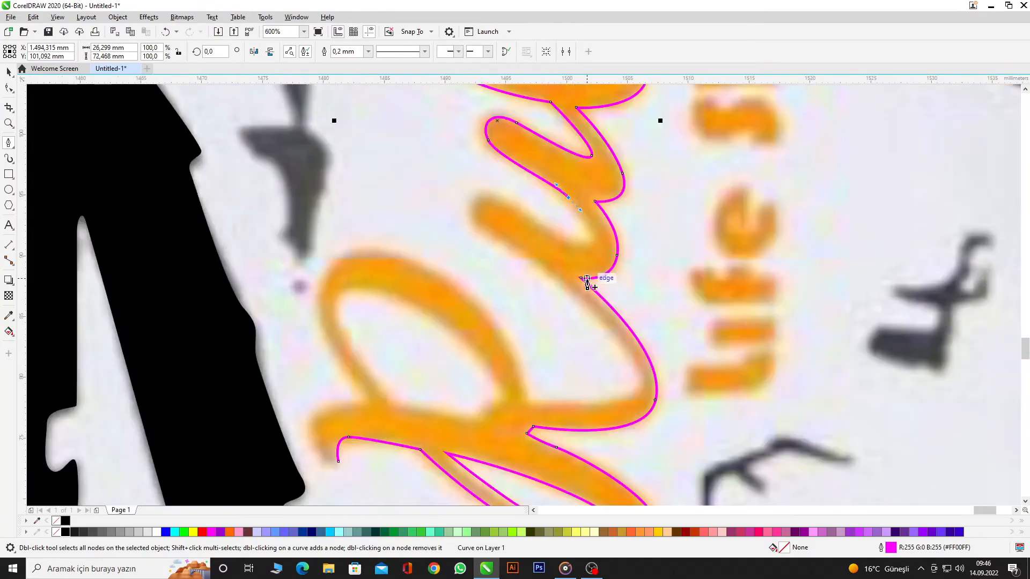
# - Trace the inner hollow of the u and around the rounded end of its second stem
pyautogui.scroll(1, 588, 281)
pyautogui.moveTo(562, 250); pyautogui.dragTo(551, 247)
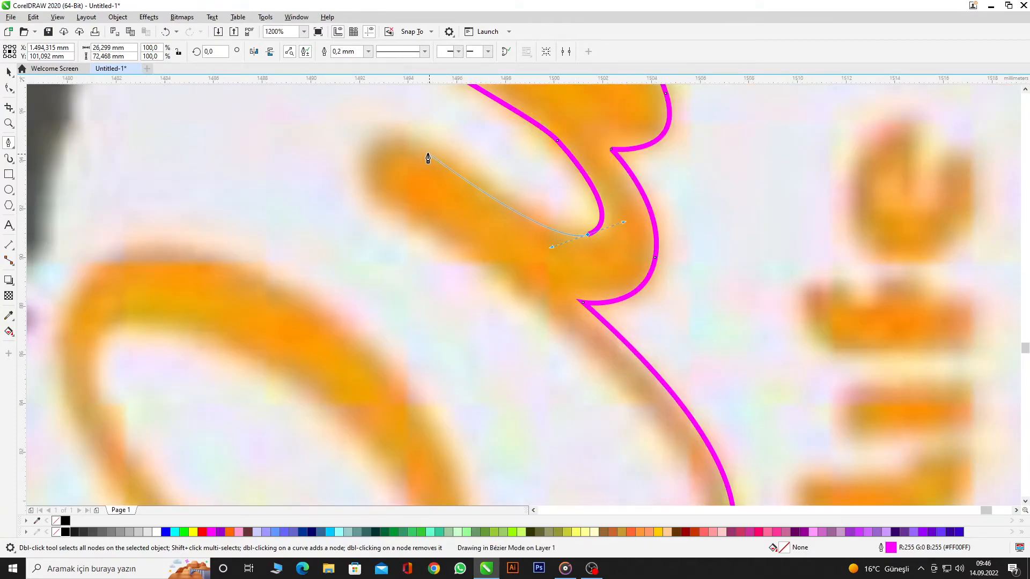
pyautogui.moveTo(414, 142); pyautogui.dragTo(383, 125)
pyautogui.scroll(-2, 556, 272)
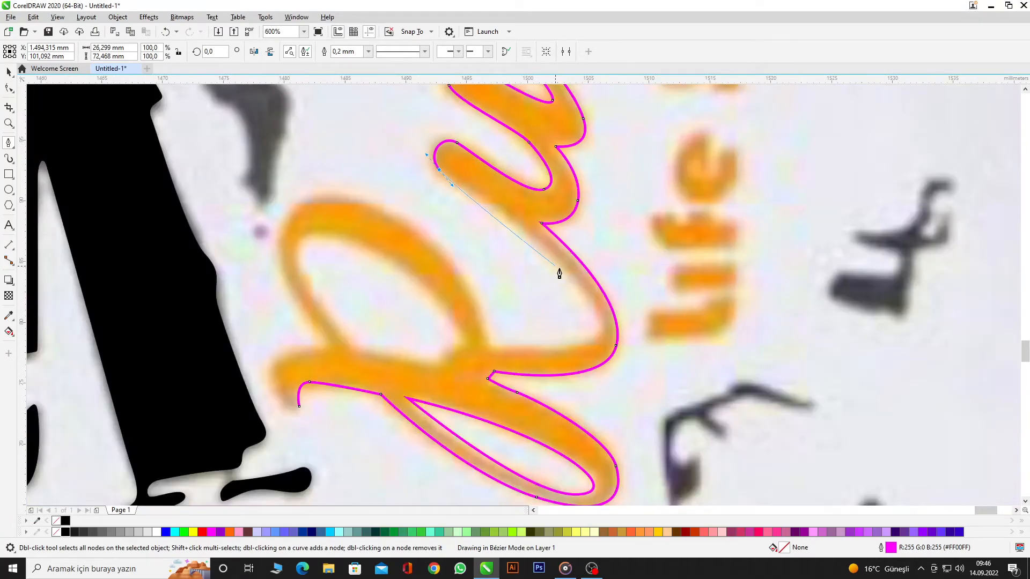
# - Trace the inner edge of the stroke connecting the u to the R, ending at the R's bowl
pyautogui.scroll(2, 574, 278)
pyautogui.moveTo(590, 280); pyautogui.dragTo(662, 368)
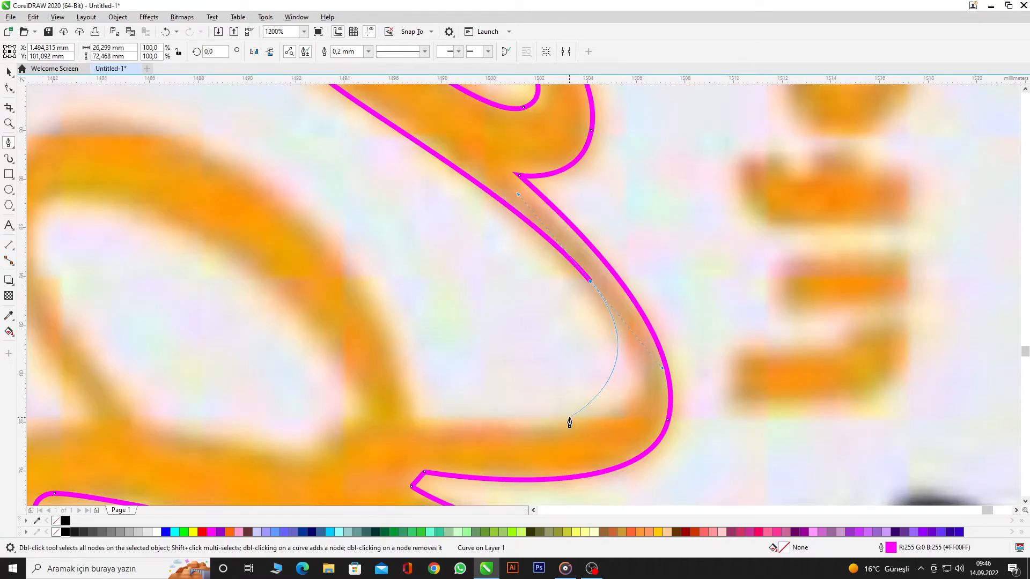
pyautogui.moveTo(563, 423); pyautogui.dragTo(457, 437)
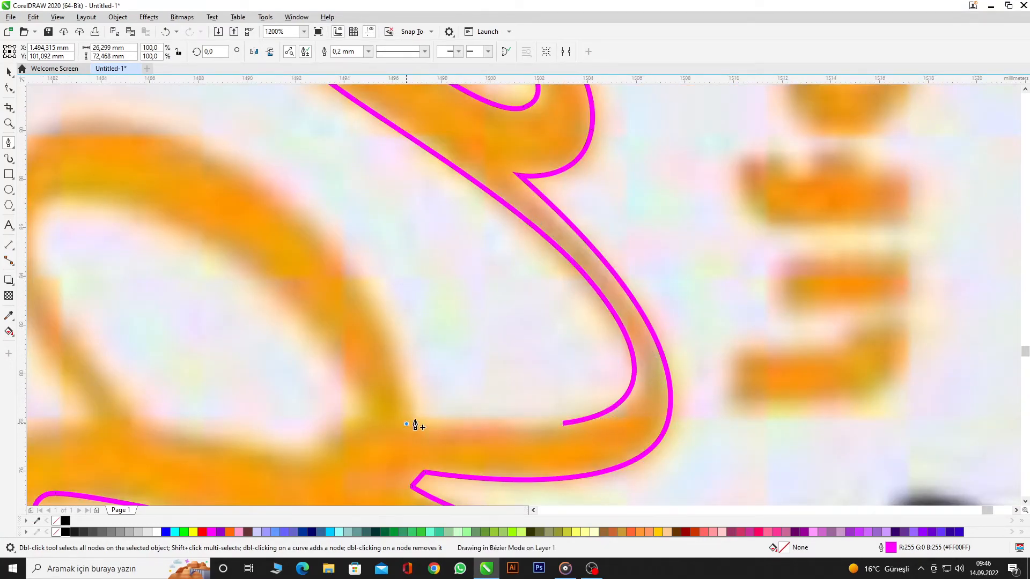
# - Trace the outer curve of the R's bowl down to its junction with the crossing stroke
pyautogui.scroll(-2, 415, 425)
pyautogui.scroll(1, 355, 261)
pyautogui.moveTo(352, 259); pyautogui.dragTo(243, 247)
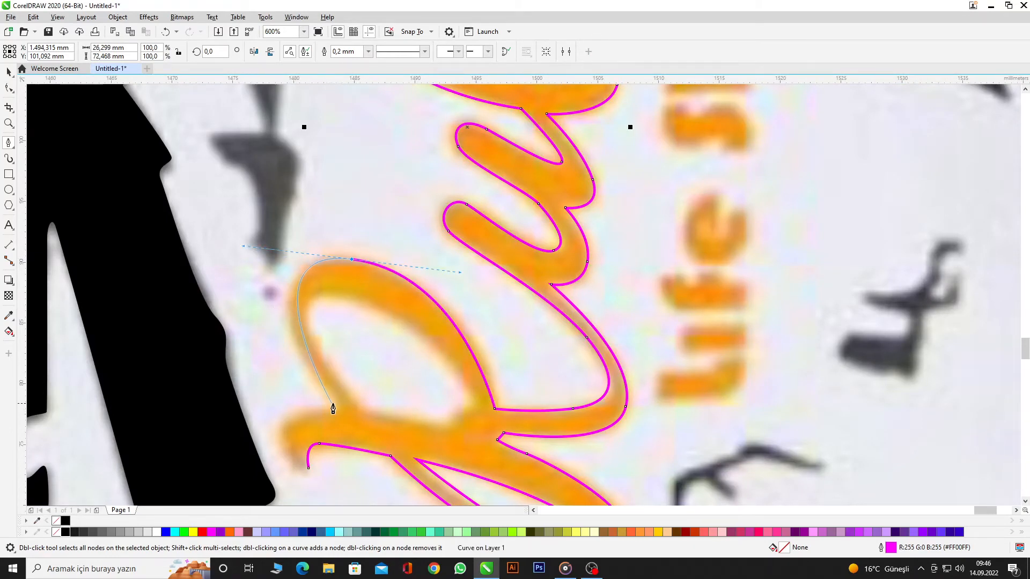
pyautogui.moveTo(336, 404); pyautogui.dragTo(368, 425)
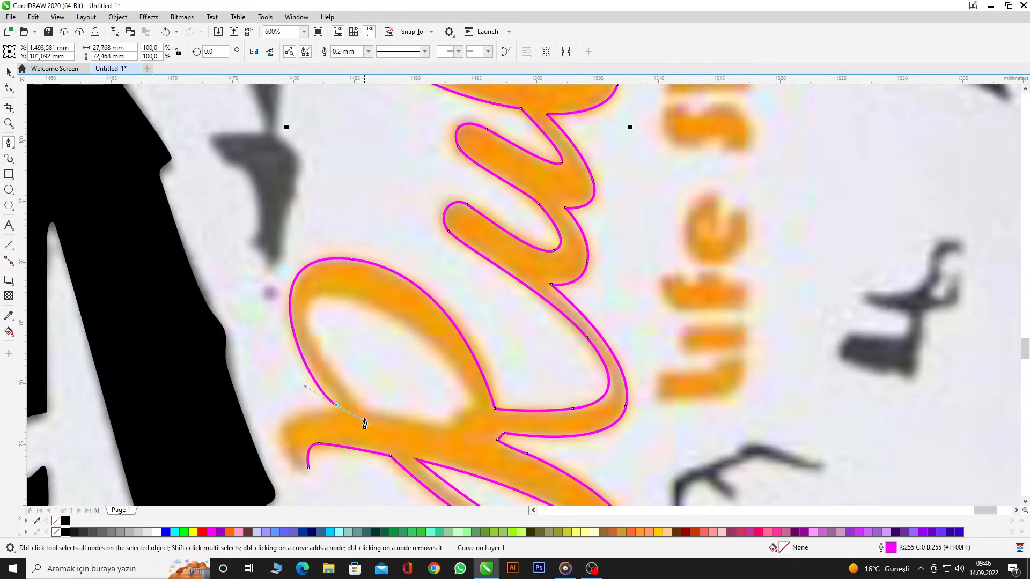
# - Trace around the curled end of the R's crossing stroke and close the outer outline of the word Rules
pyautogui.scroll(-2, 350, 391)
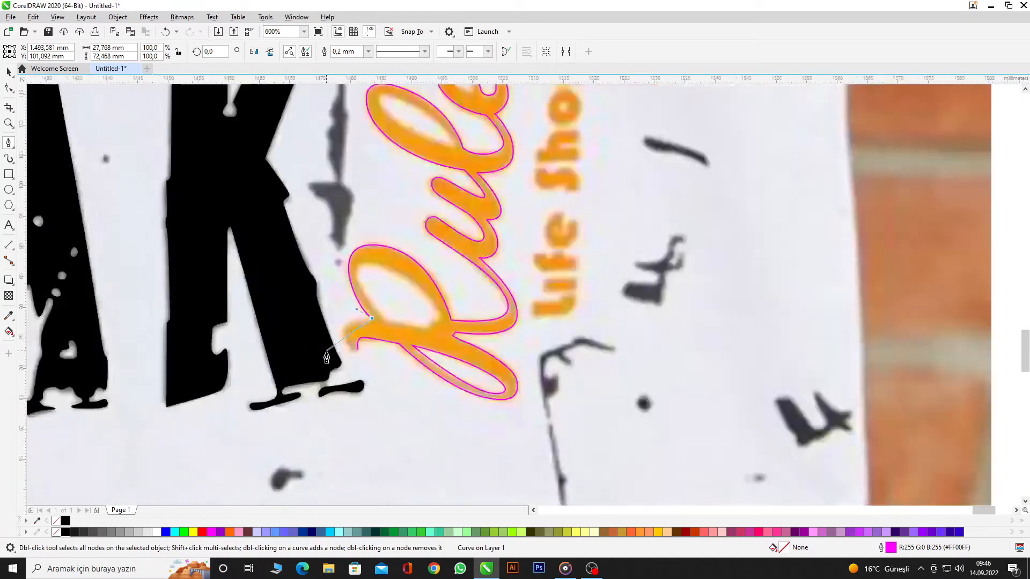
pyautogui.scroll(3, 363, 322)
pyautogui.moveTo(376, 290); pyautogui.dragTo(386, 339)
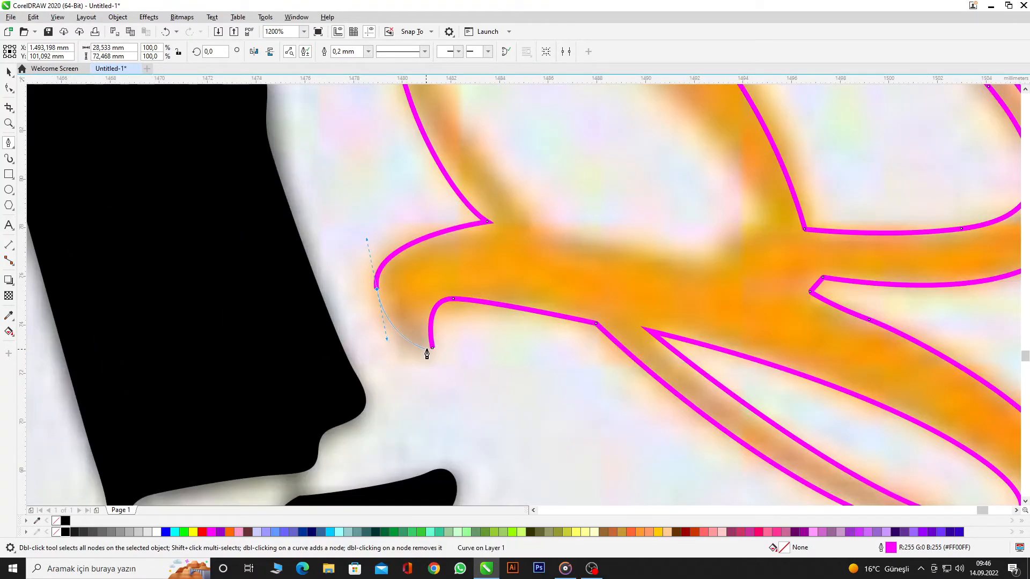
pyautogui.scroll(-3, 437, 369)
pyautogui.scroll(2, 473, 306)
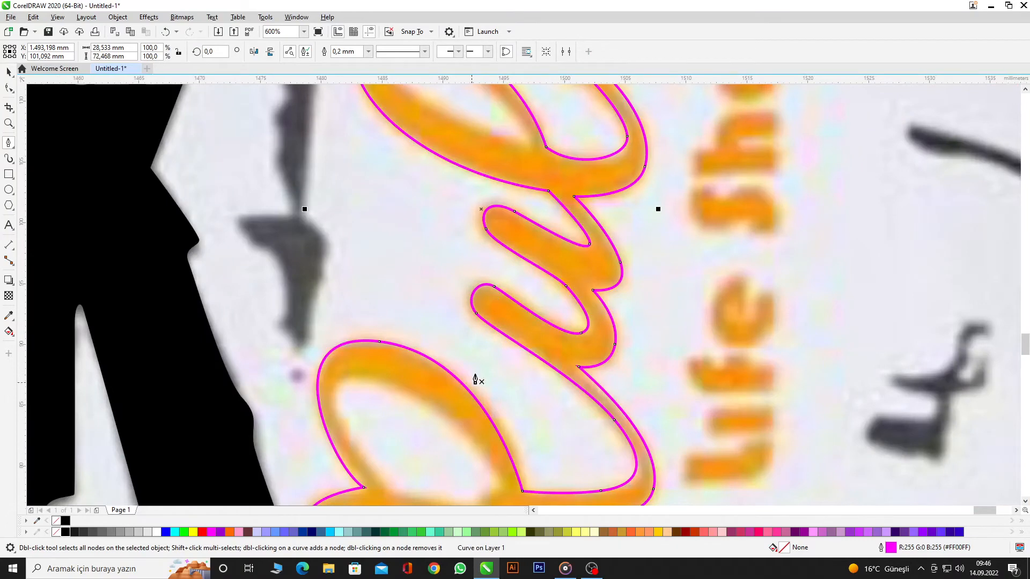
# - Draw a closed Pen outline around the opening inside the R's upper bowl
pyautogui.scroll(-3, 475, 385)
pyautogui.scroll(4, 466, 419)
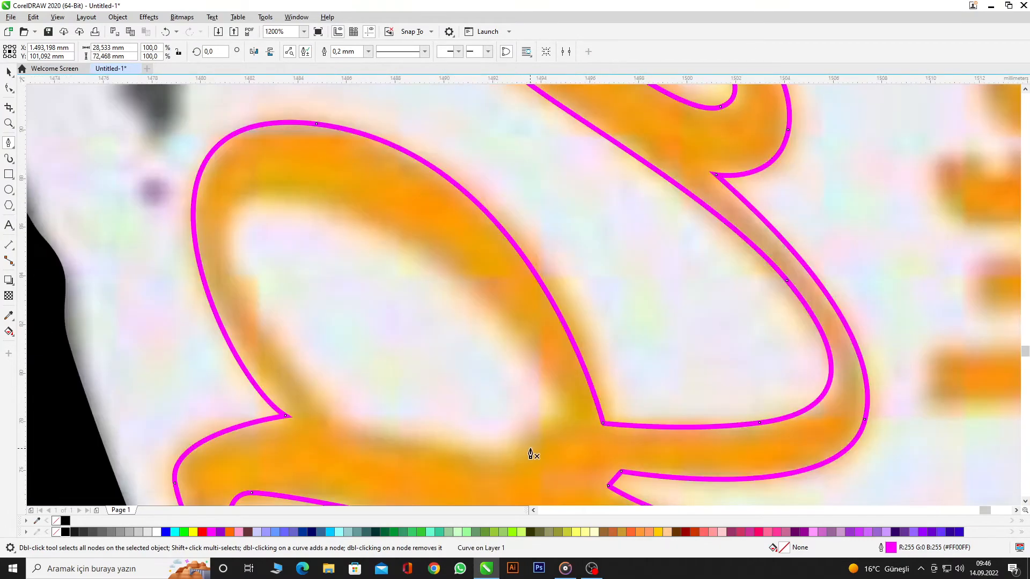
pyautogui.click(500, 460)
pyautogui.click(328, 423)
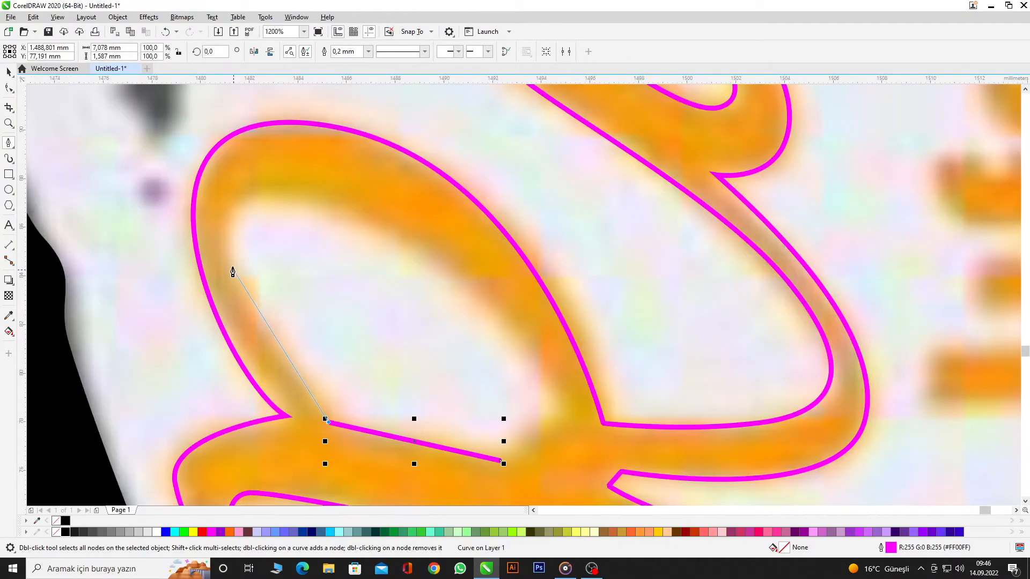
pyautogui.click(227, 235)
pyautogui.moveTo(419, 247); pyautogui.dragTo(447, 268)
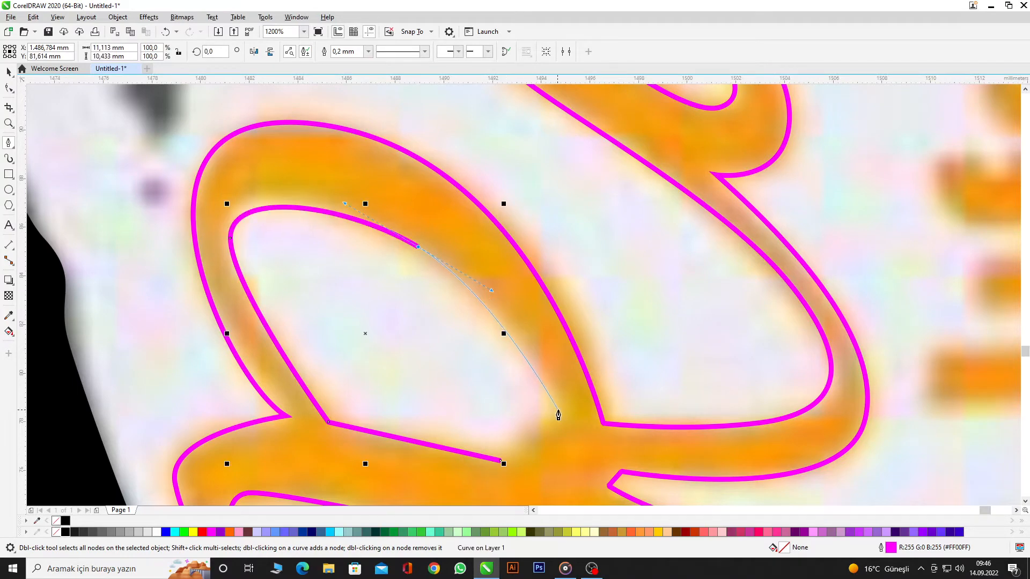
pyautogui.moveTo(557, 413); pyautogui.dragTo(562, 425)
pyautogui.click(500, 460)
pyautogui.scroll(-4, 483, 268)
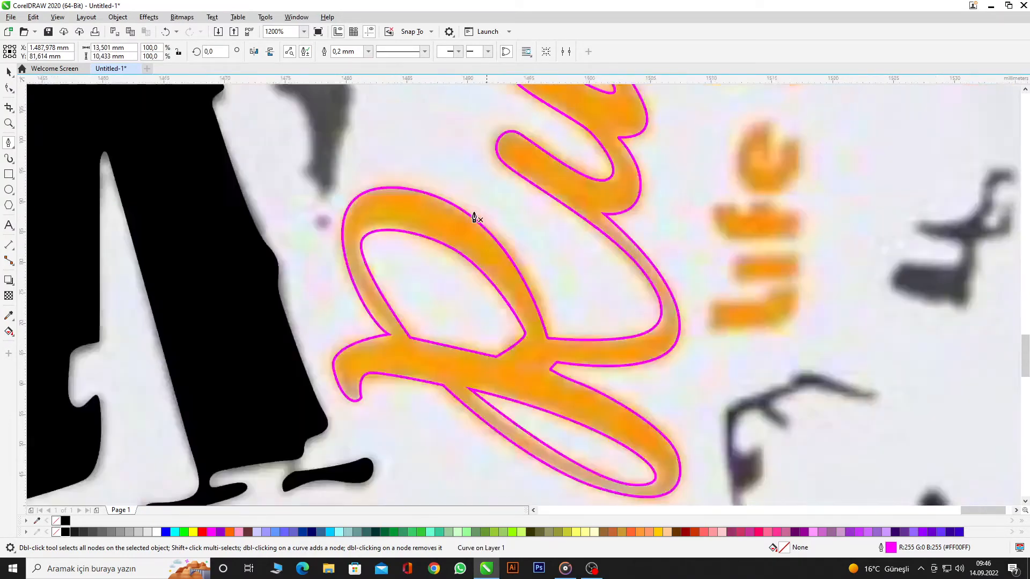
# - Draw a closed Pen outline around the opening inside the letter l
pyautogui.scroll(2, 489, 165)
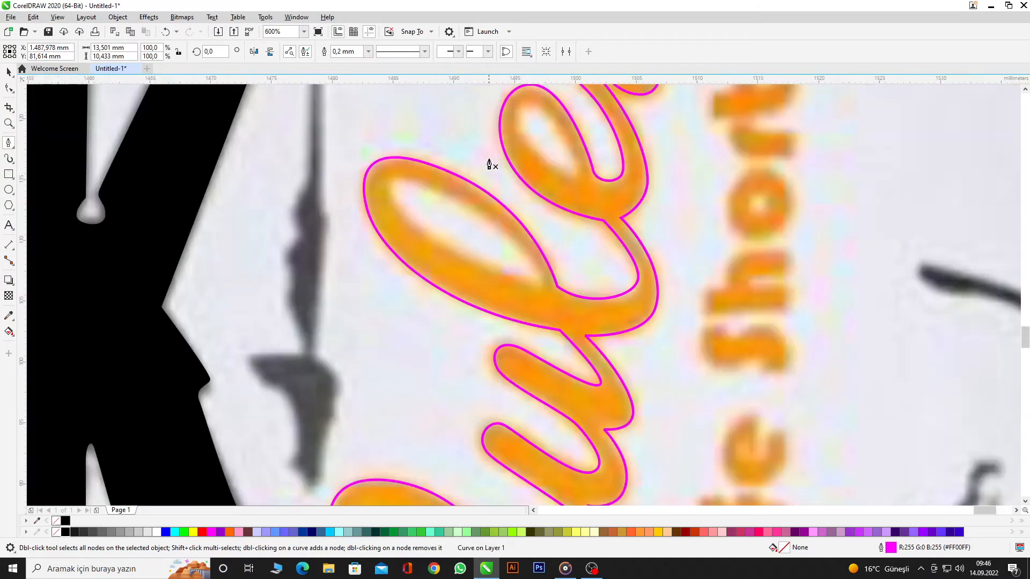
pyautogui.click(540, 281)
pyautogui.moveTo(392, 194); pyautogui.dragTo(384, 179)
pyautogui.press('space')
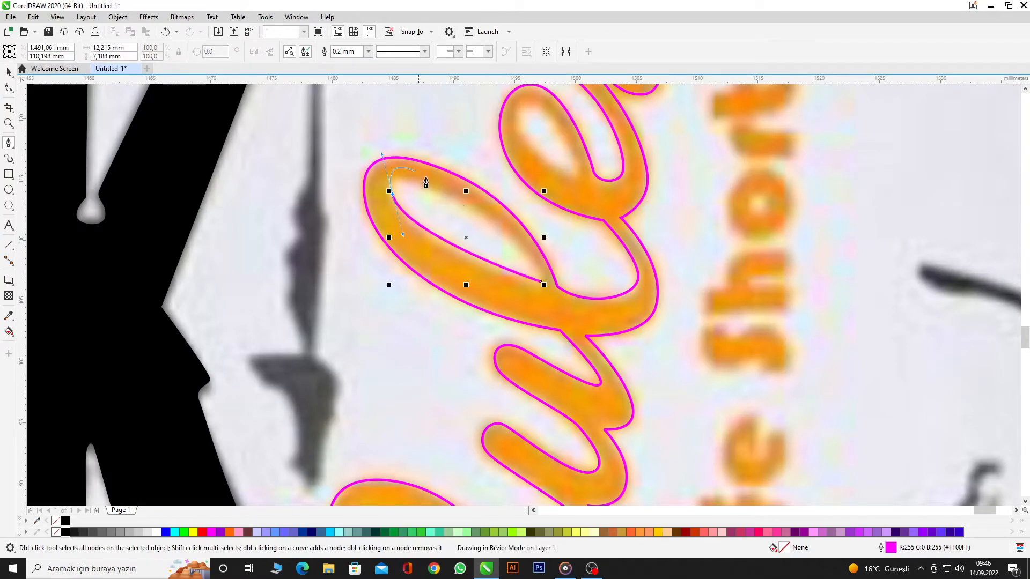
pyautogui.click(540, 281)
pyautogui.scroll(-1, 538, 278)
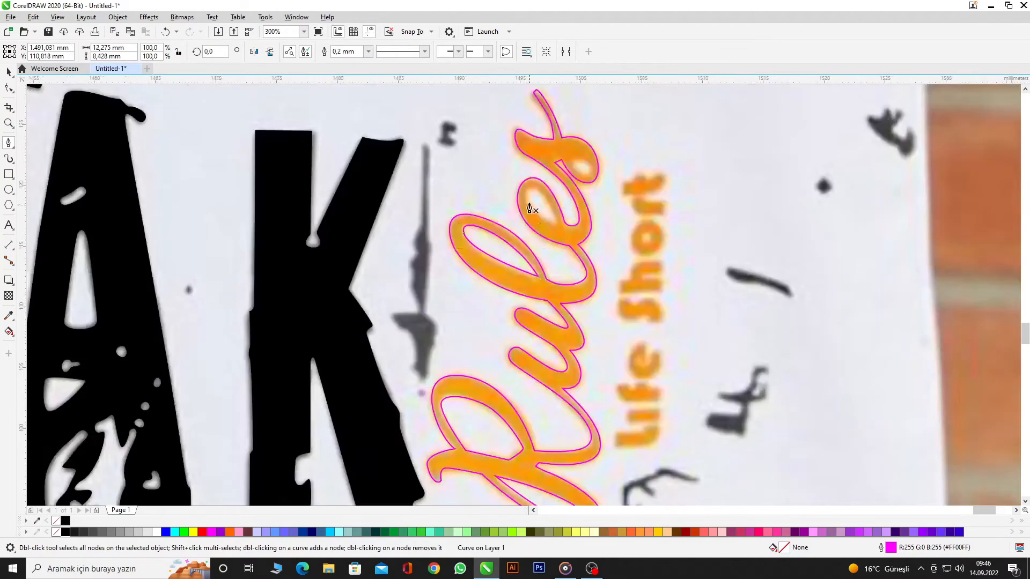
# - Draw a closed Pen outline around the small opening inside the letter e
pyautogui.scroll(1, 532, 211)
pyautogui.click(583, 244)
pyautogui.moveTo(535, 176); pyautogui.dragTo(513, 184)
pyautogui.click(582, 246)
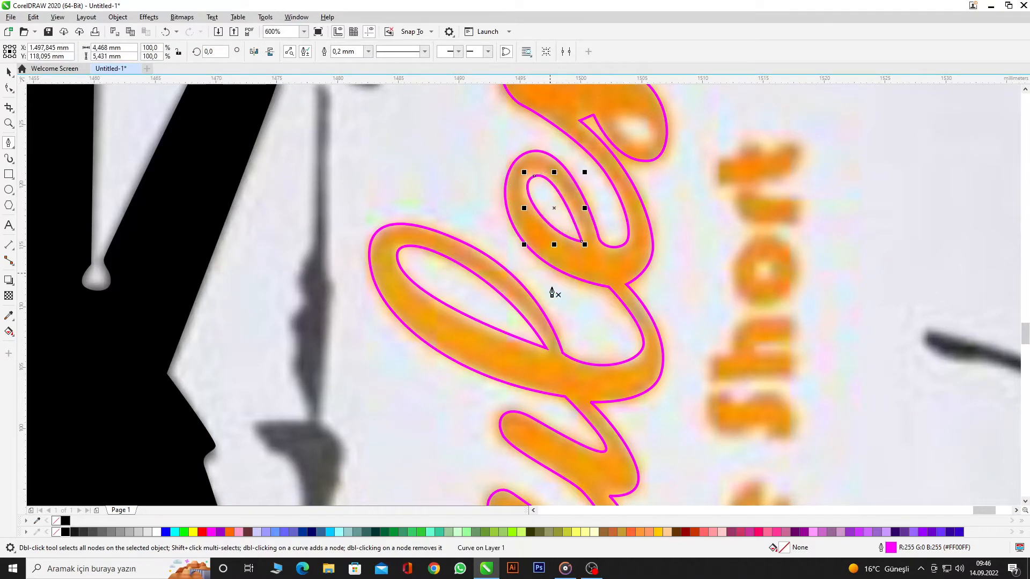
# - Draw a closed Pen outline around the small teardrop opening in the letter s
pyautogui.scroll(-1, 554, 294)
pyautogui.scroll(3, 598, 297)
pyautogui.click(519, 274)
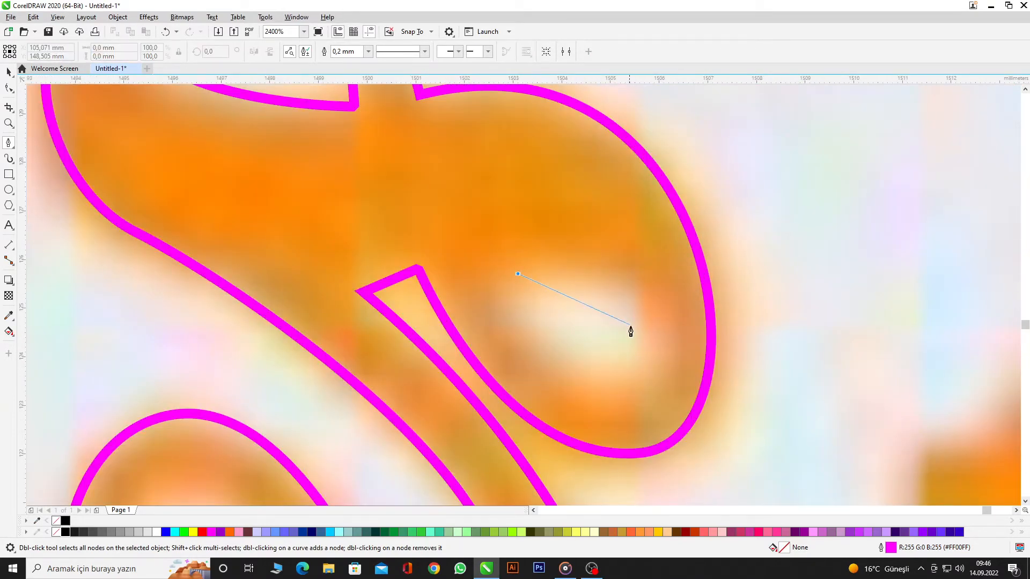
pyautogui.moveTo(637, 336); pyautogui.dragTo(645, 410)
pyautogui.click(519, 276)
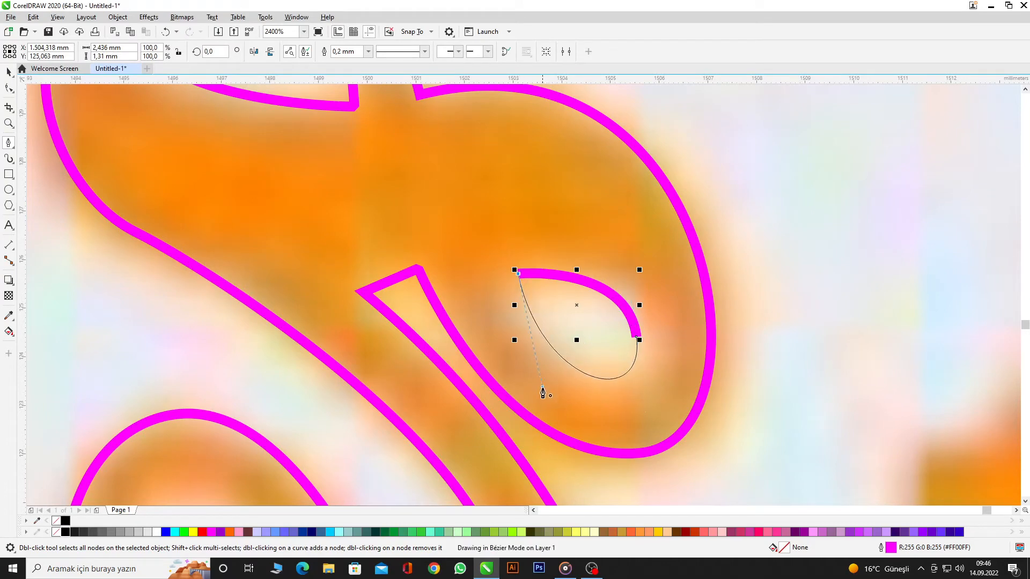
# - Select the outer outline of Rules and all its inner letter openings together with the Pick tool
pyautogui.scroll(-3, 562, 220)
pyautogui.scroll(-1, 572, 231)
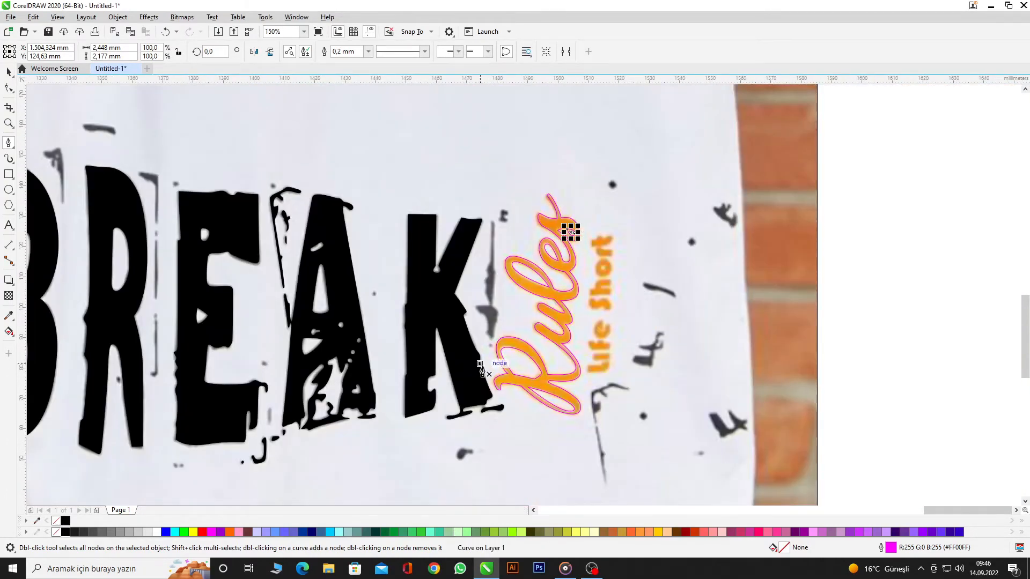
pyautogui.scroll(1, 482, 348)
pyautogui.scroll(-1, 572, 279)
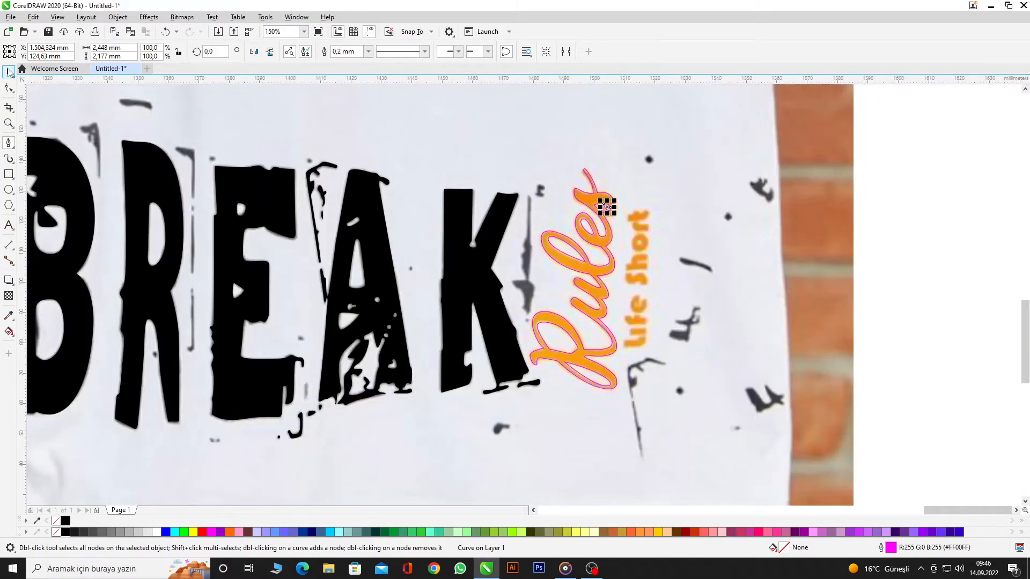
pyautogui.click(9, 72)
pyautogui.click(899, 121)
pyautogui.moveTo(529, 436); pyautogui.dragTo(529, 436)
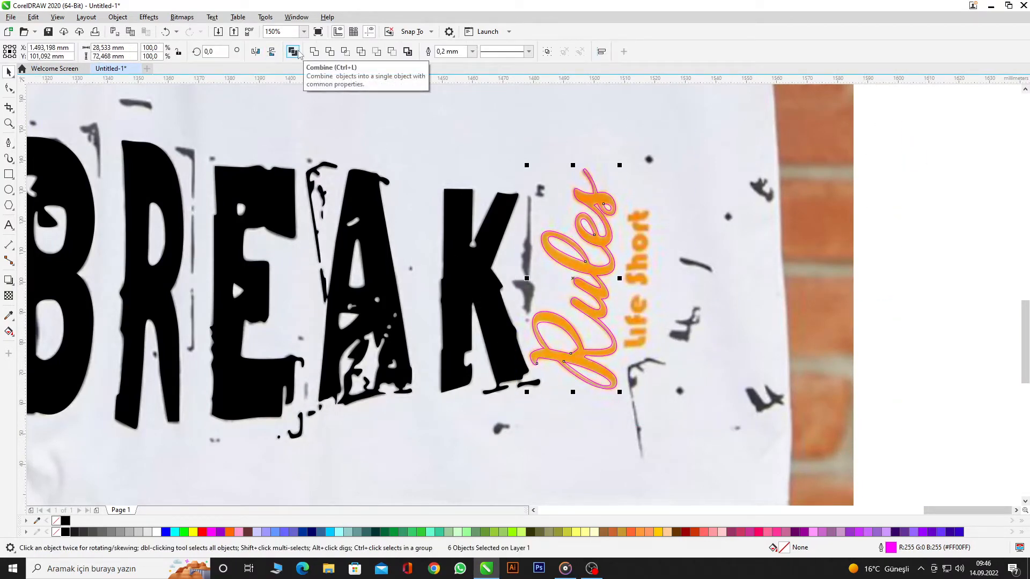
# - Combine the selected Rules curves into a single object and fill it with the orange sampled from the photo's lettering
pyautogui.click(293, 52)
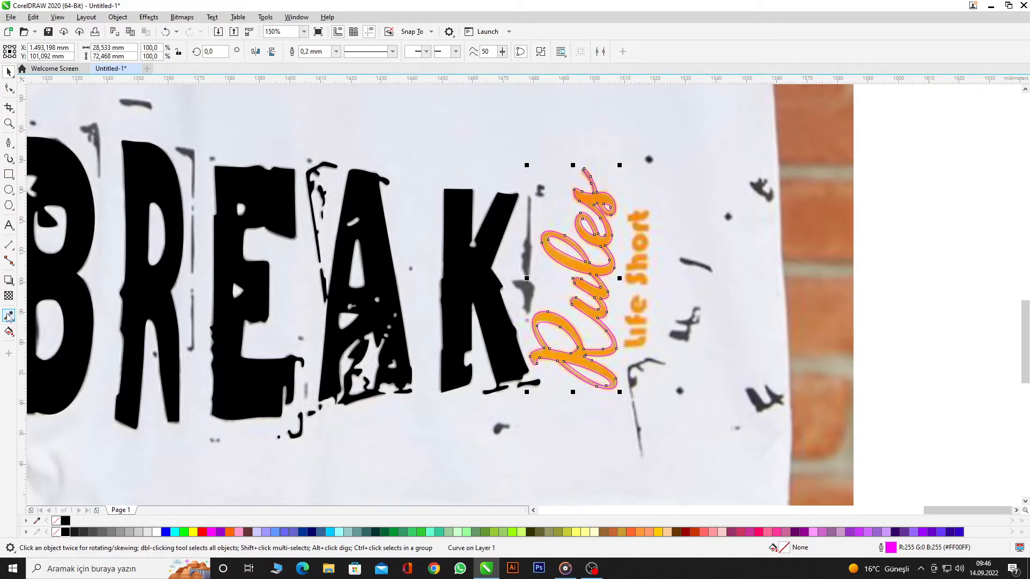
pyautogui.click(8, 316)
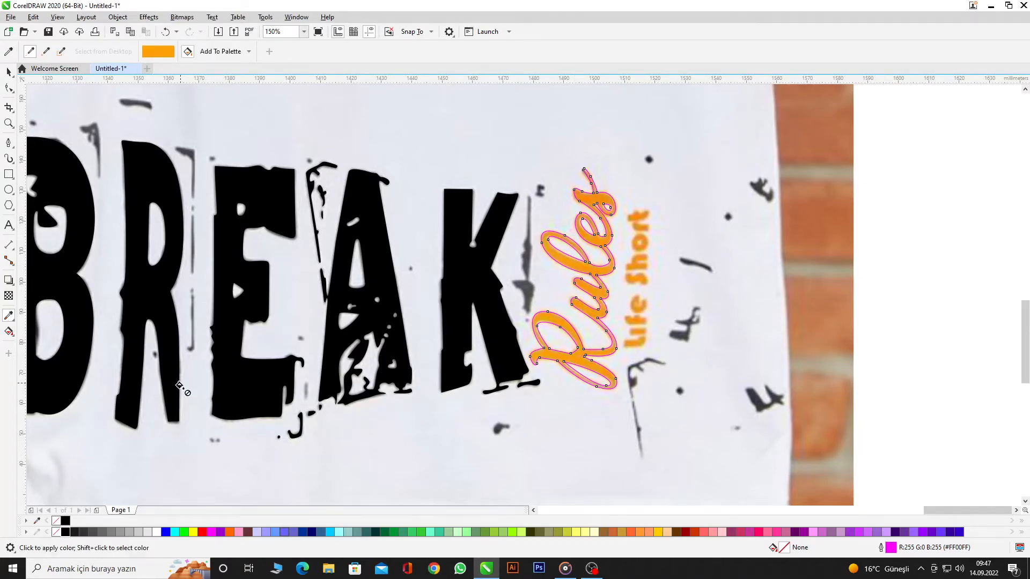
pyautogui.scroll(4, 572, 360)
pyautogui.click(571, 353)
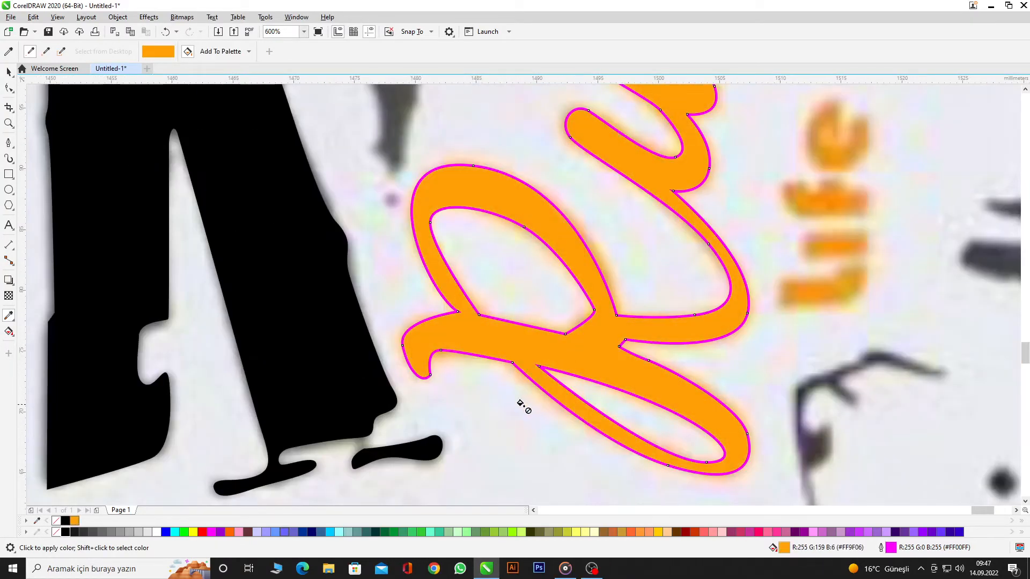
# - Remove the magenta outline from the orange Rules curve and deselect it
pyautogui.click(7, 72)
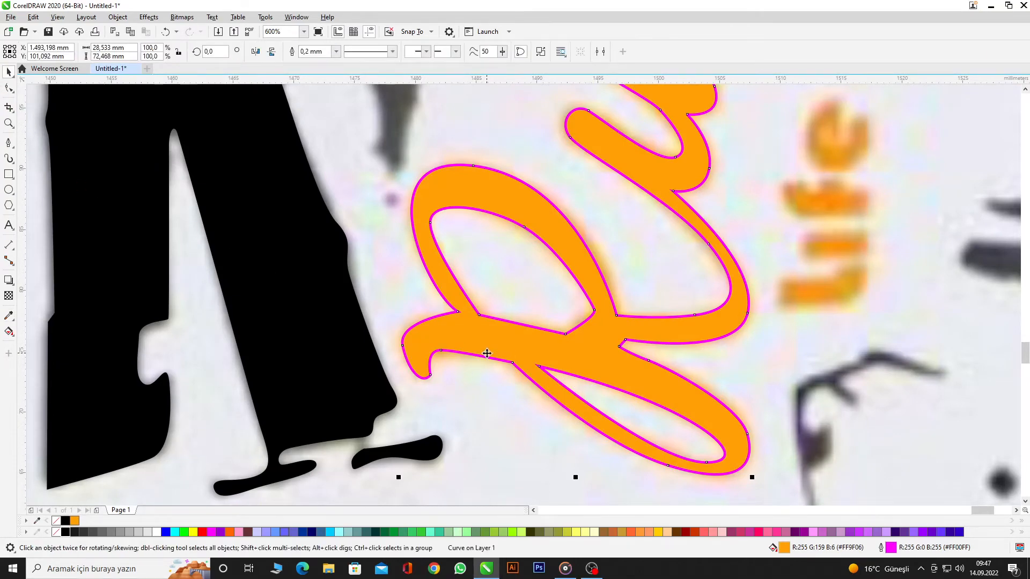
pyautogui.scroll(3, 438, 375)
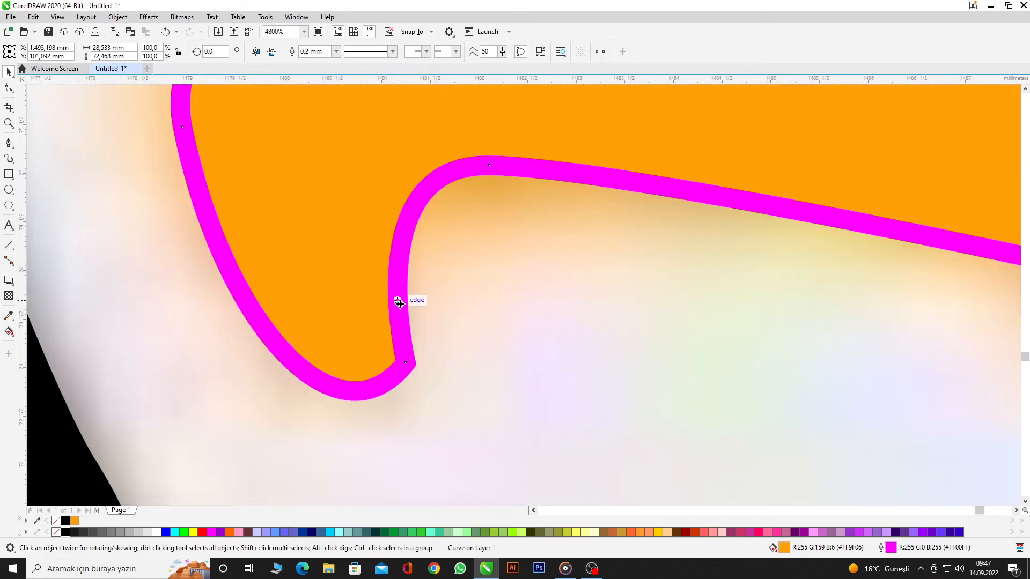
pyautogui.scroll(-2, 399, 303)
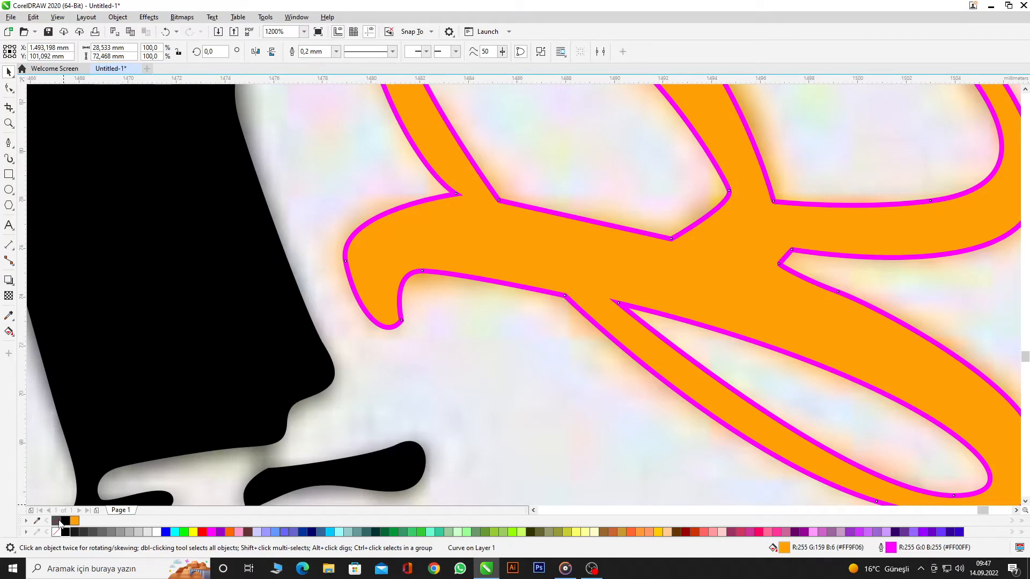
pyautogui.rightClick(59, 522)
pyautogui.scroll(-3, 617, 318)
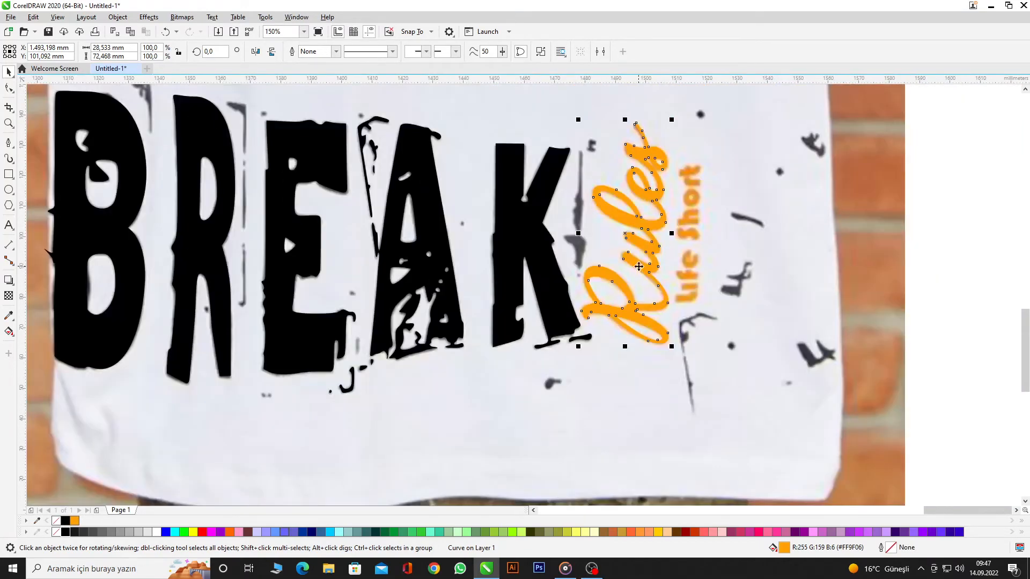
pyautogui.scroll(-1, 641, 319)
pyautogui.click(828, 193)
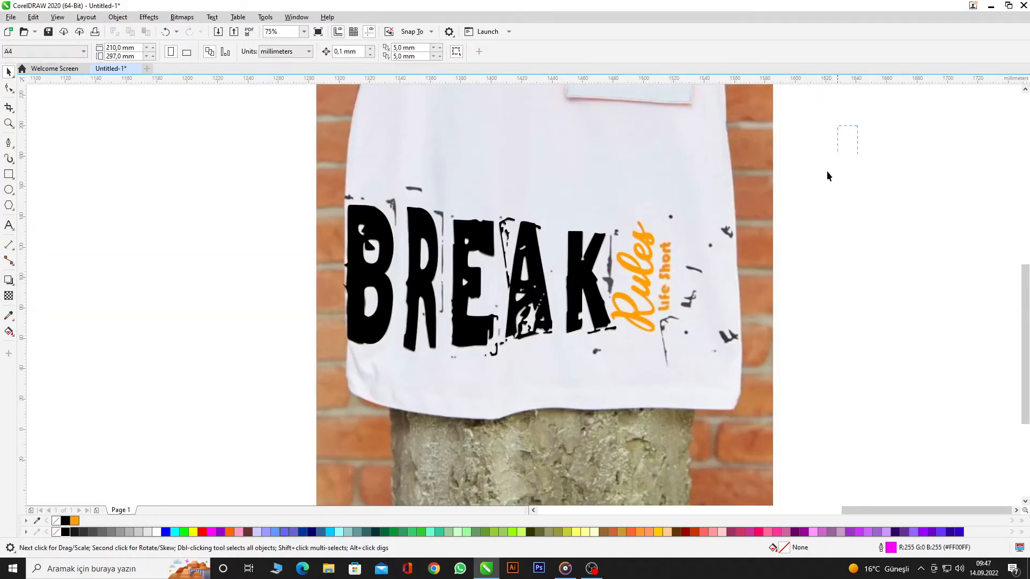
pyautogui.scroll(-1, 752, 237)
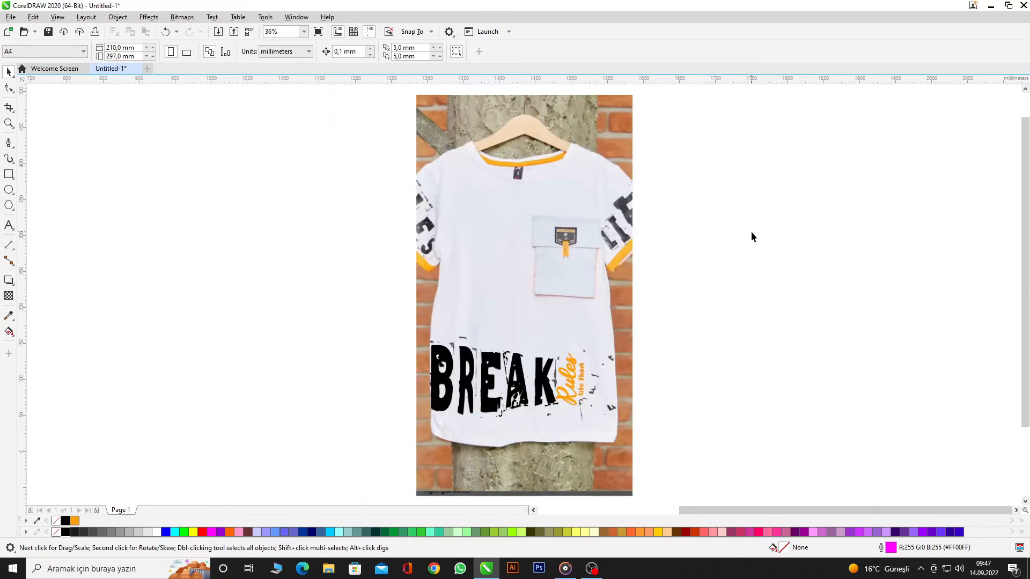
# - Start a Pen outline up the inner edge of the tapered splatter between B and R, following its notch and short drip
pyautogui.scroll(2, 429, 433)
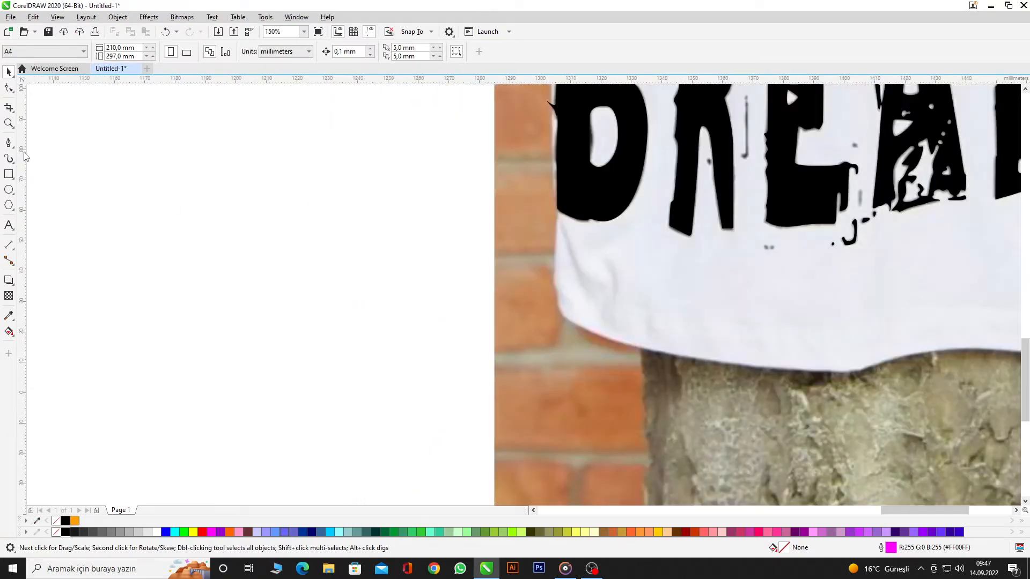
pyautogui.click(8, 142)
pyautogui.scroll(-2, 670, 268)
pyautogui.scroll(4, 684, 309)
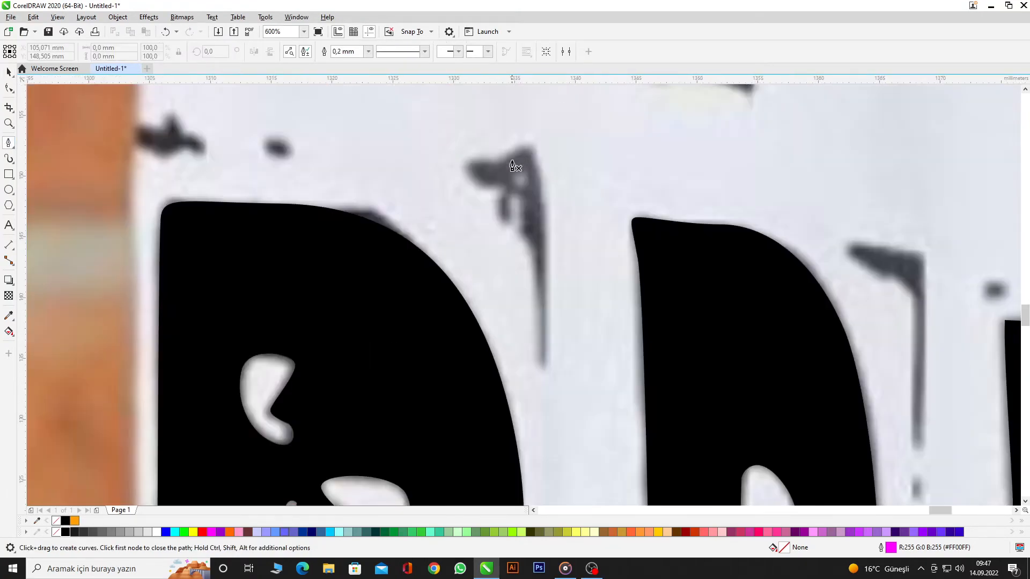
pyautogui.click(538, 361)
pyautogui.scroll(1, 534, 231)
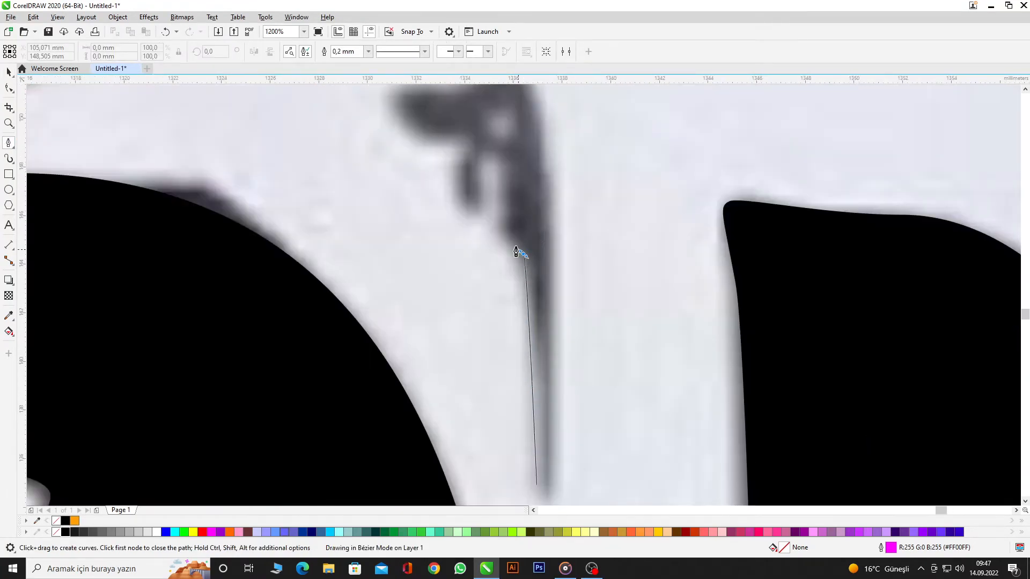
pyautogui.click(523, 253)
pyautogui.click(500, 204)
pyautogui.click(496, 159)
pyautogui.click(478, 186)
pyautogui.click(462, 203)
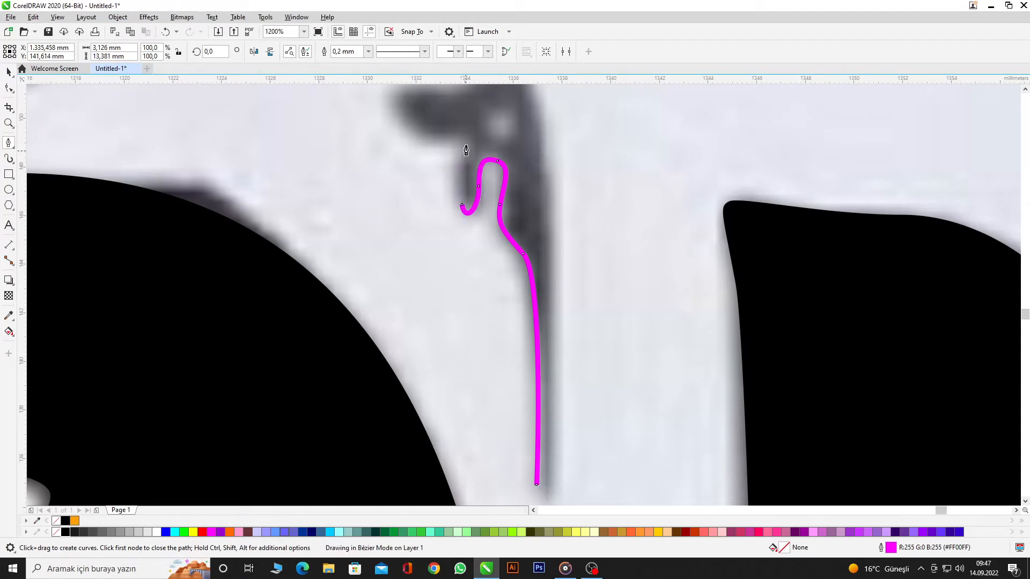
pyautogui.click(462, 164)
pyautogui.click(456, 136)
# - Continue the splatter outline around its pointed tip and top, down the outer edge, and close it, about 7 × 18 mm overall
pyautogui.scroll(-2, 429, 242)
pyautogui.scroll(3, 429, 242)
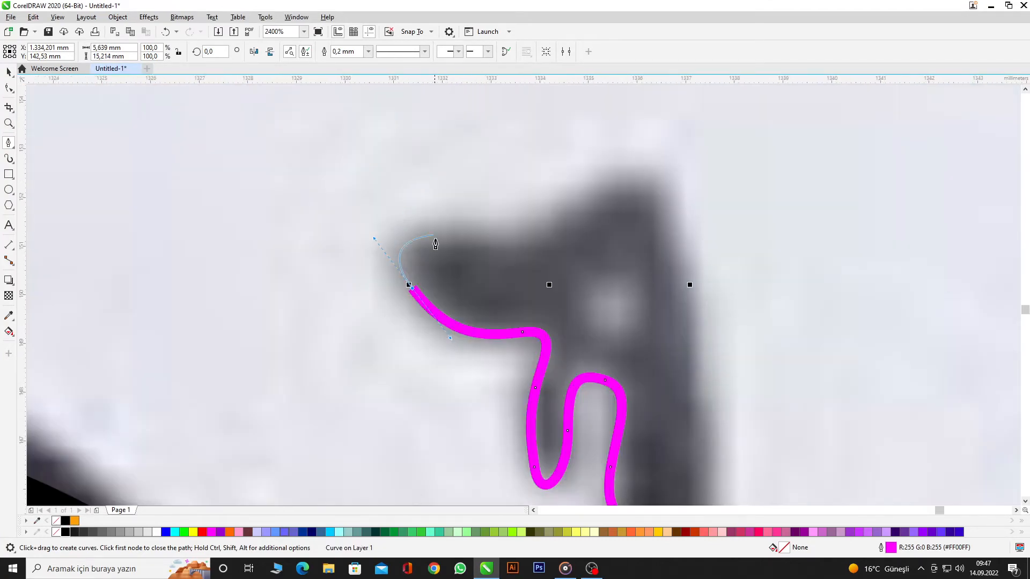
pyautogui.click(470, 232)
pyautogui.moveTo(598, 201); pyautogui.dragTo(641, 165)
pyautogui.click(703, 370)
pyautogui.scroll(-1, 697, 322)
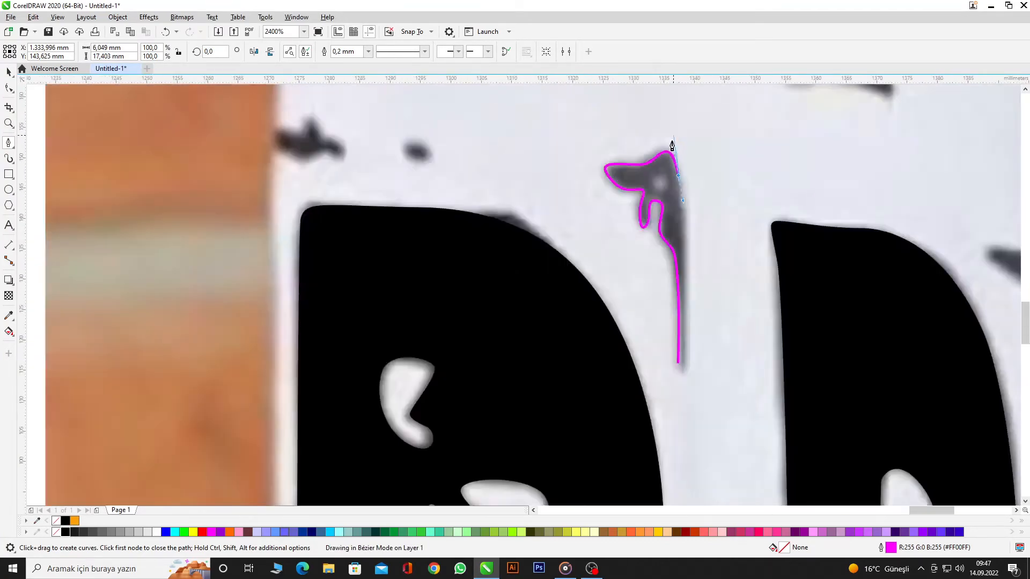
pyautogui.scroll(-3, 671, 242)
pyautogui.moveTo(674, 245); pyautogui.dragTo(670, 346)
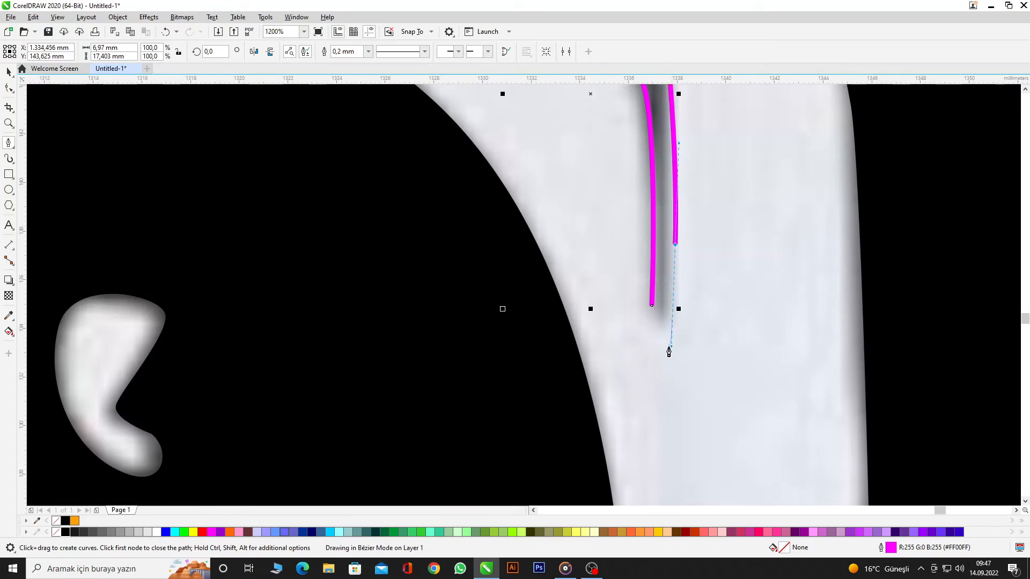
pyautogui.click(651, 306)
# - Draw a closed Pen outline about 1.6 × 1.4 mm around the small dot above the letter B
pyautogui.scroll(-3, 697, 332)
pyautogui.scroll(4, 590, 258)
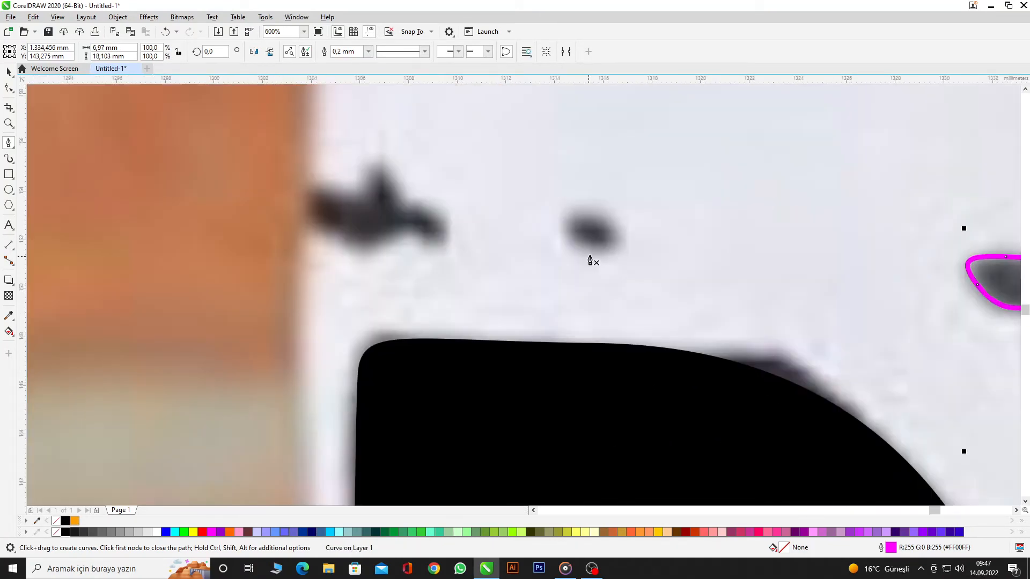
pyautogui.moveTo(591, 248); pyautogui.dragTo(577, 244)
pyautogui.click(604, 220)
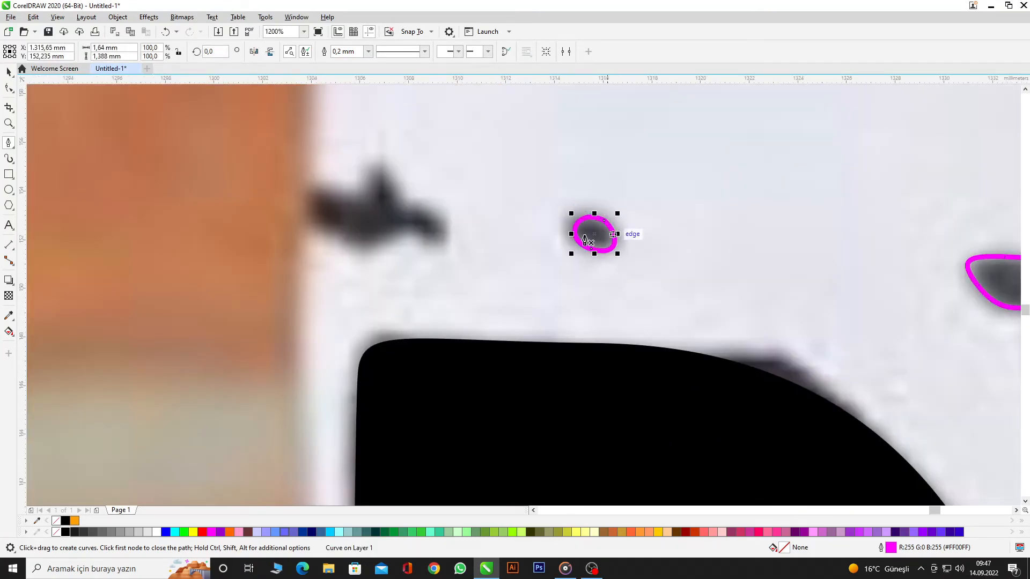
# - Draw a closed Pen outline about 6.3 × 3.5 mm around the spiky splatter above B's upper-left corner
pyautogui.click(428, 239)
pyautogui.moveTo(388, 236); pyautogui.dragTo(371, 250)
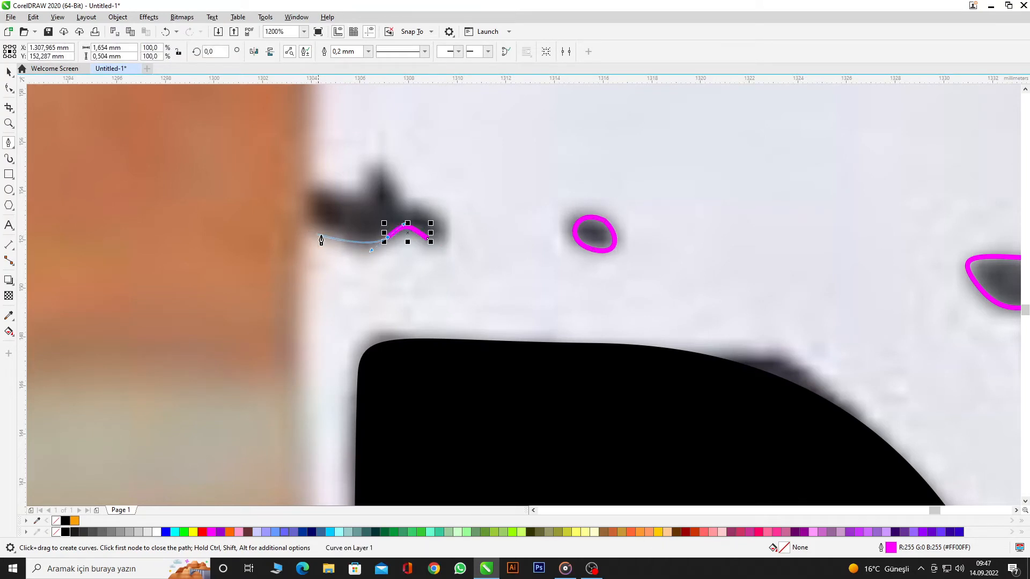
pyautogui.click(337, 233)
pyautogui.click(299, 219)
pyautogui.click(301, 189)
pyautogui.click(346, 192)
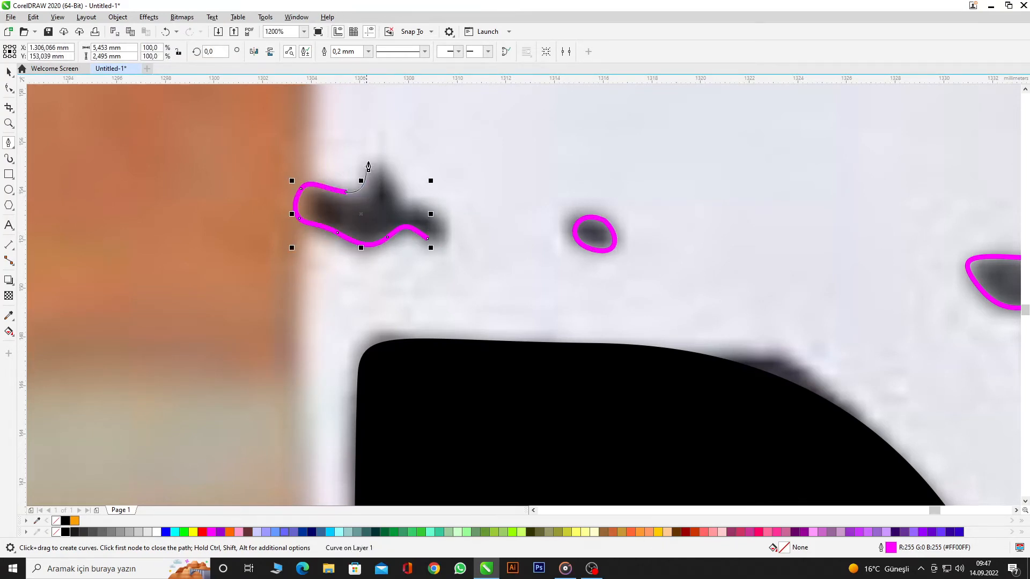
pyautogui.click(367, 167)
pyautogui.moveTo(398, 187); pyautogui.dragTo(455, 241)
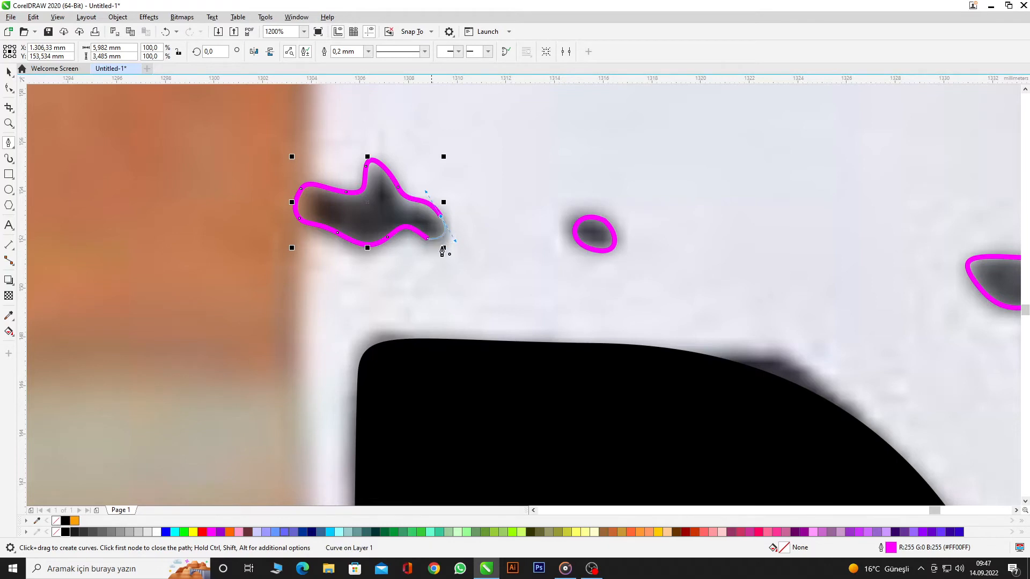
pyautogui.click(443, 249)
# - Draw a closed Pen outline about 10.2 × 3.2 mm around the dark horizontal stroke above the letter R
pyautogui.scroll(-4, 450, 226)
pyautogui.scroll(6, 713, 182)
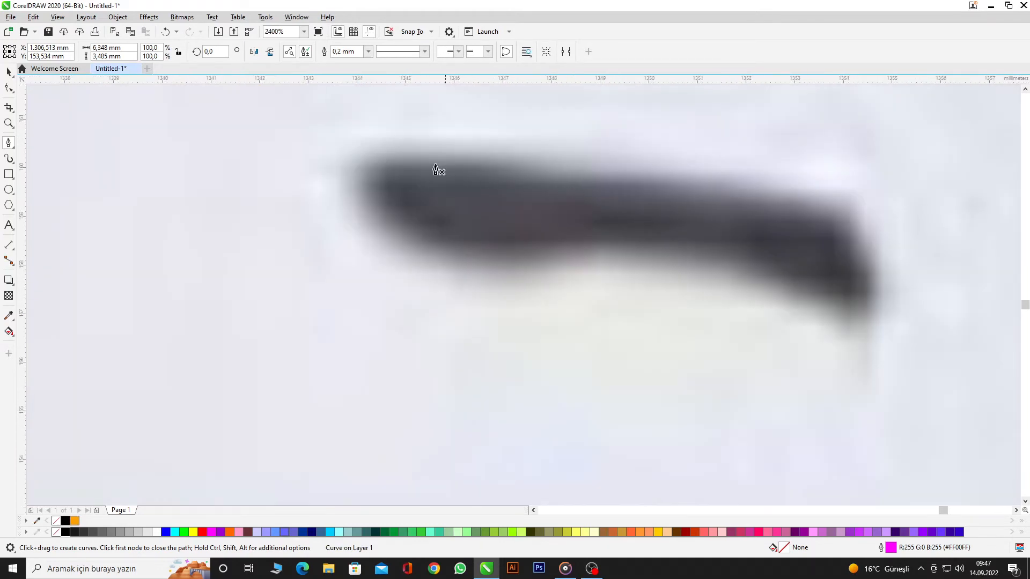
pyautogui.moveTo(399, 222); pyautogui.dragTo(423, 248)
pyautogui.moveTo(590, 240); pyautogui.dragTo(667, 223)
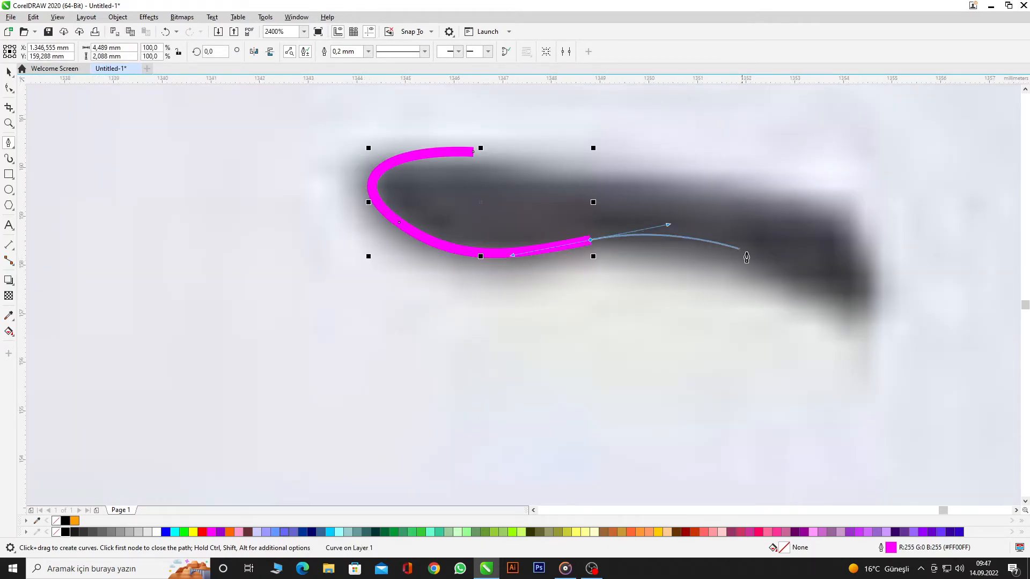
pyautogui.moveTo(793, 273); pyautogui.dragTo(866, 319)
pyautogui.moveTo(799, 197); pyautogui.dragTo(857, 211)
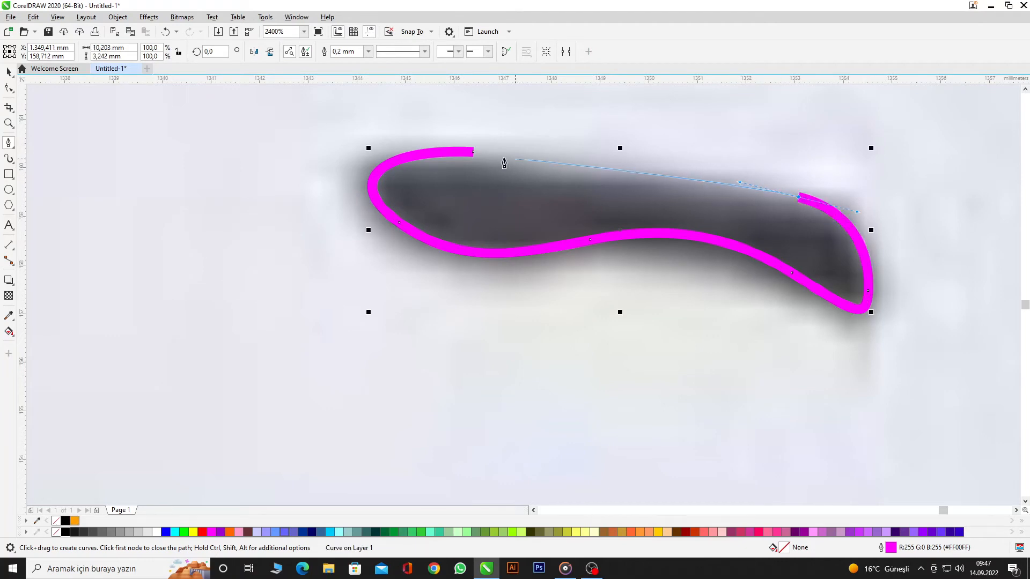
pyautogui.click(473, 154)
# - Draw a closed Pen outline around the long hooked splatter between R and E, from its lower end around the pointed top
pyautogui.scroll(-5, 496, 206)
pyautogui.scroll(3, 622, 370)
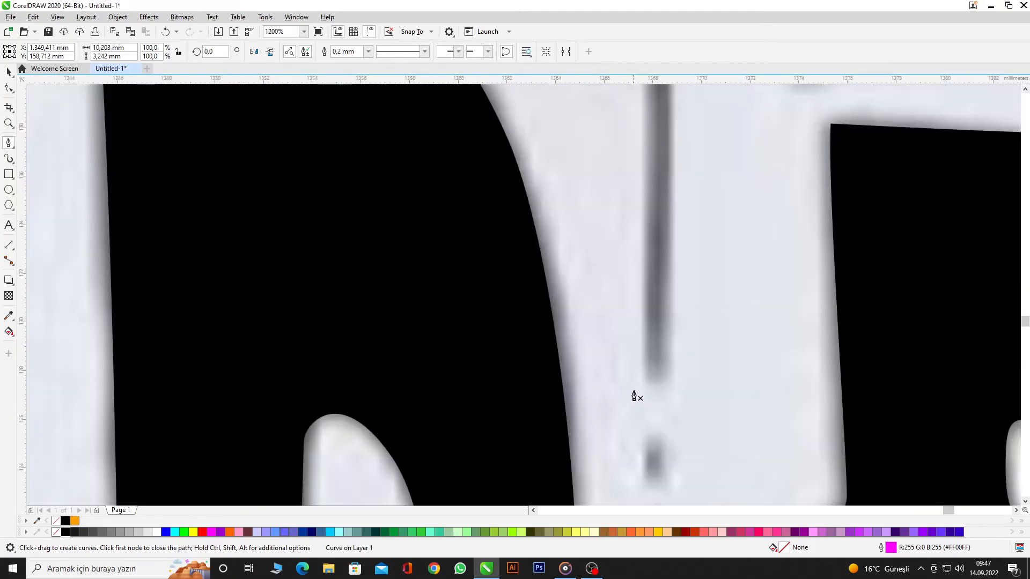
pyautogui.click(648, 374)
pyautogui.scroll(-3, 649, 374)
pyautogui.scroll(3, 642, 281)
pyautogui.moveTo(636, 258); pyautogui.dragTo(504, 166)
pyautogui.click(500, 163)
pyautogui.moveTo(616, 174); pyautogui.dragTo(682, 175)
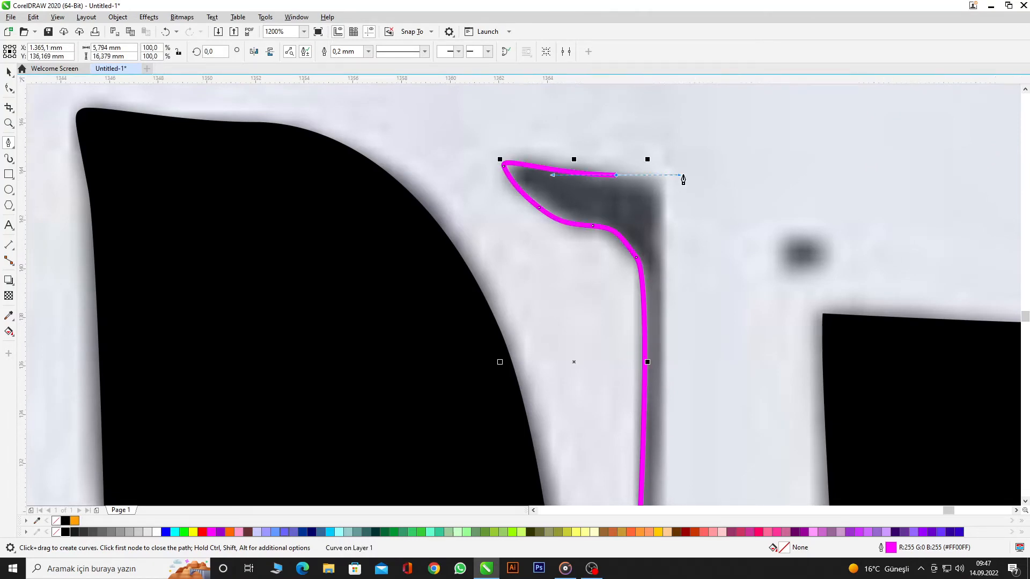
pyautogui.click(667, 222)
pyautogui.scroll(-4, 667, 218)
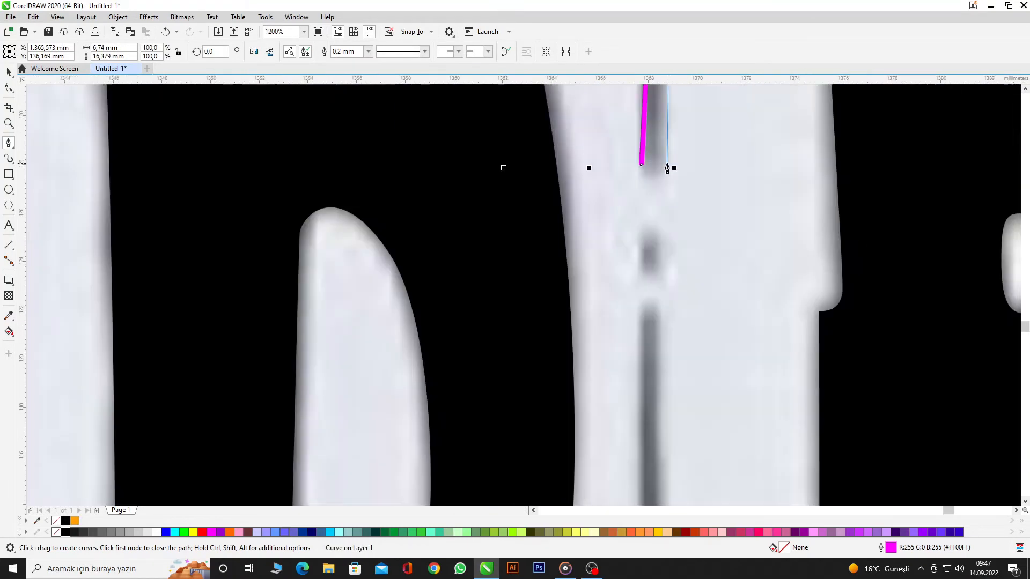
# - Draw a closed Pen outline about 0.5 × 1.4 mm around the small speck below the hooked splatter
pyautogui.moveTo(657, 248); pyautogui.dragTo(659, 282)
pyautogui.scroll(1, 661, 277)
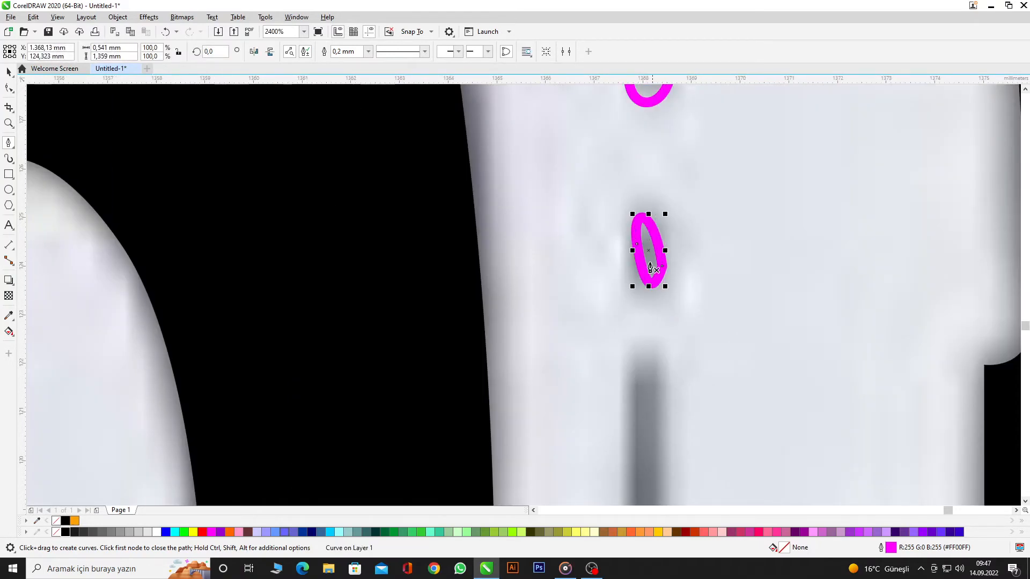
# - Draw a narrow rectangle about 0.9 × 19 mm over the vertical line below the speck between R and E
pyautogui.scroll(-2, 654, 277)
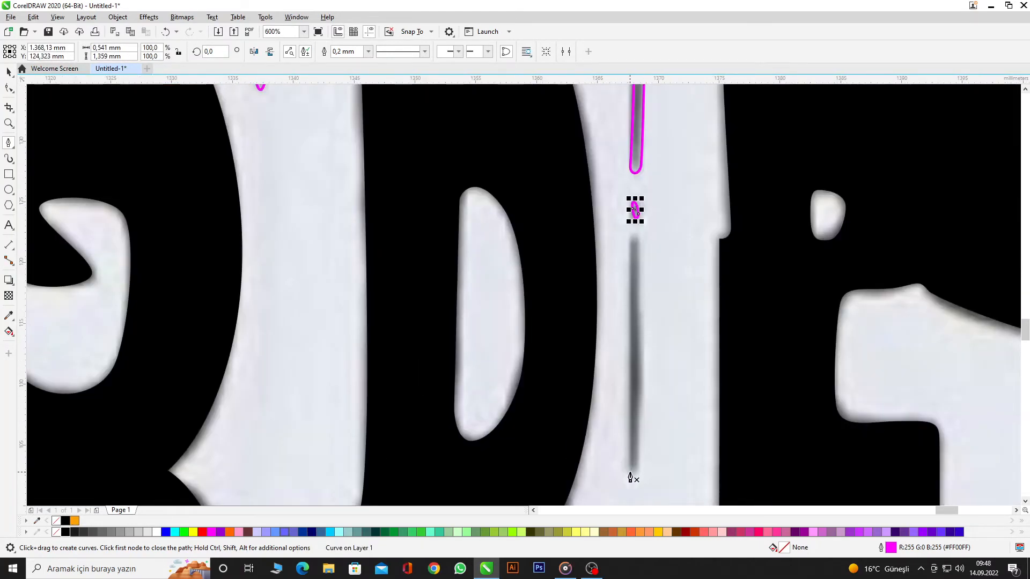
pyautogui.click(13, 176)
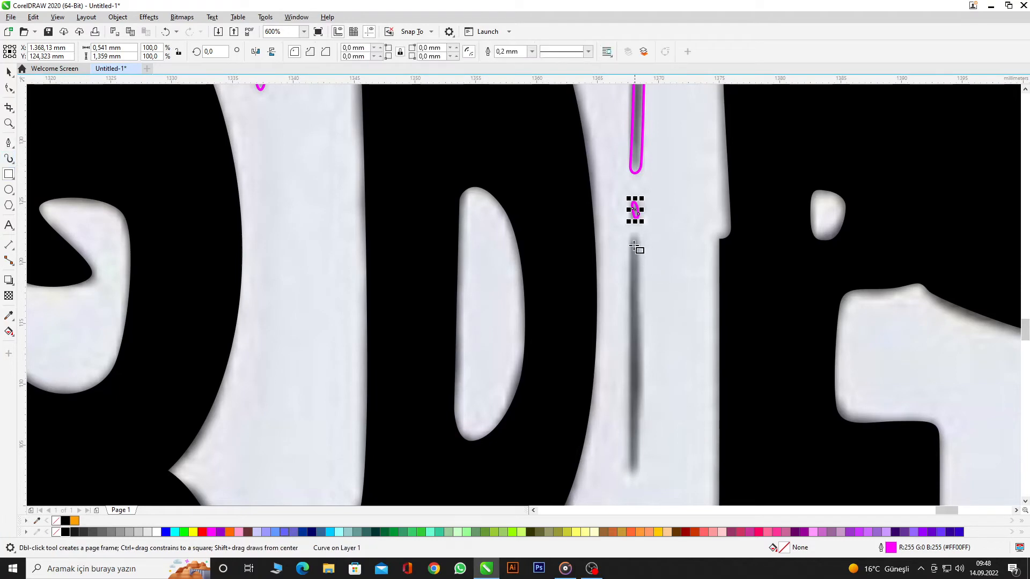
pyautogui.moveTo(626, 234); pyautogui.dragTo(643, 471)
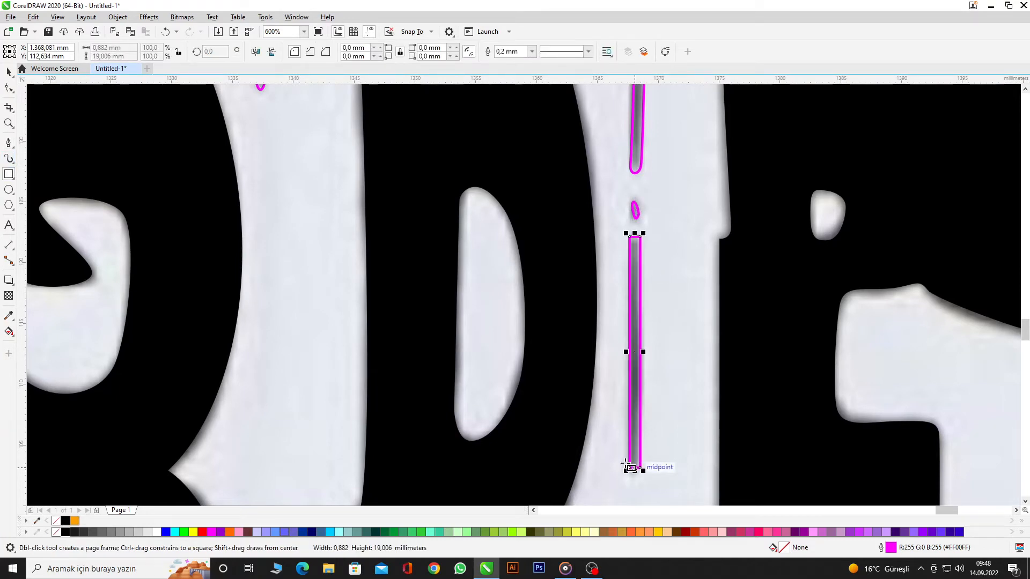
# - Round all corners of the narrow rectangle to a radius of about 0.3 mm with the Shape tool
pyautogui.click(13, 89)
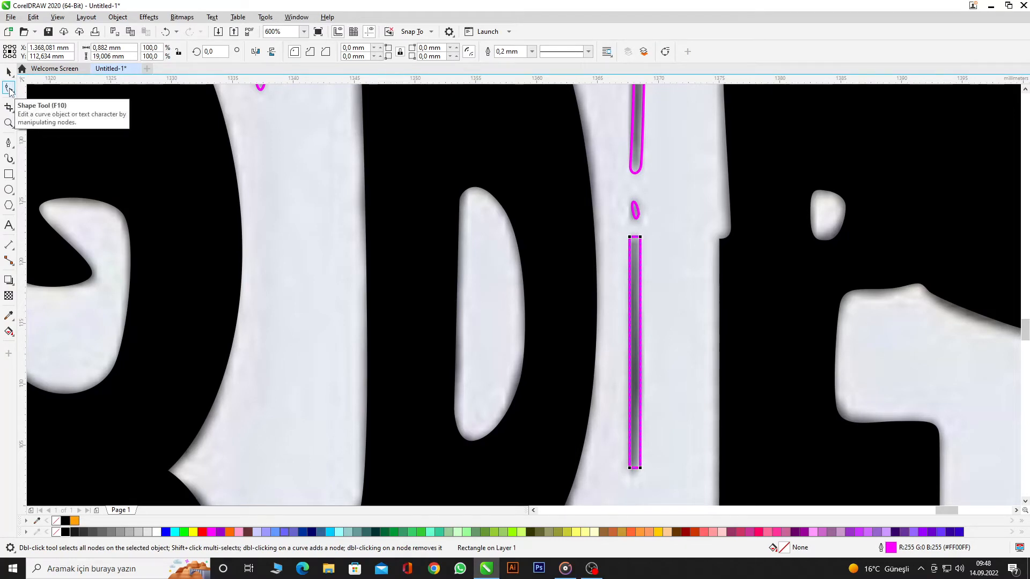
pyautogui.scroll(2, 623, 250)
pyautogui.scroll(1, 713, 178)
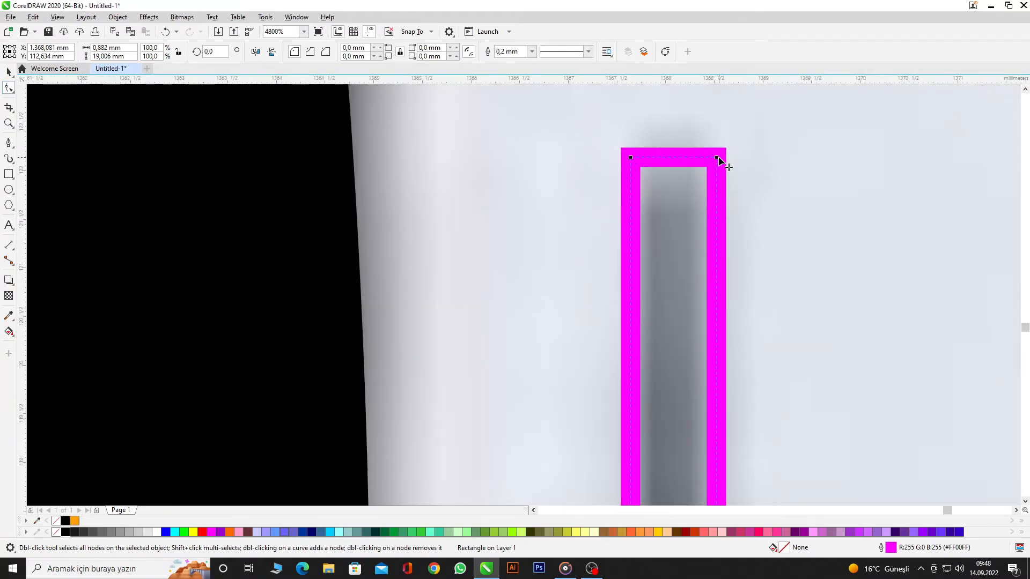
pyautogui.moveTo(717, 159); pyautogui.dragTo(694, 185)
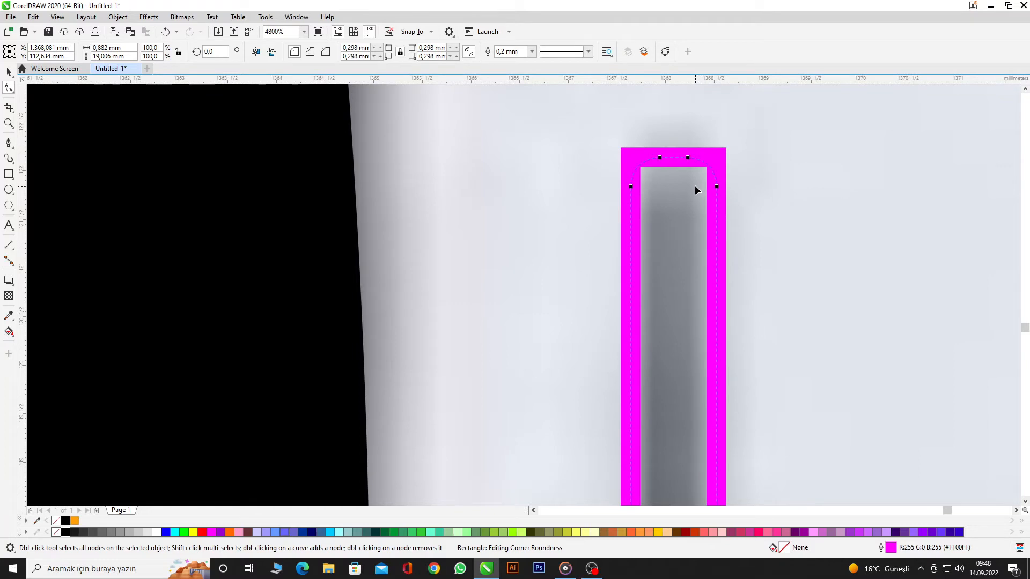
pyautogui.click(8, 72)
pyautogui.scroll(-4, 667, 305)
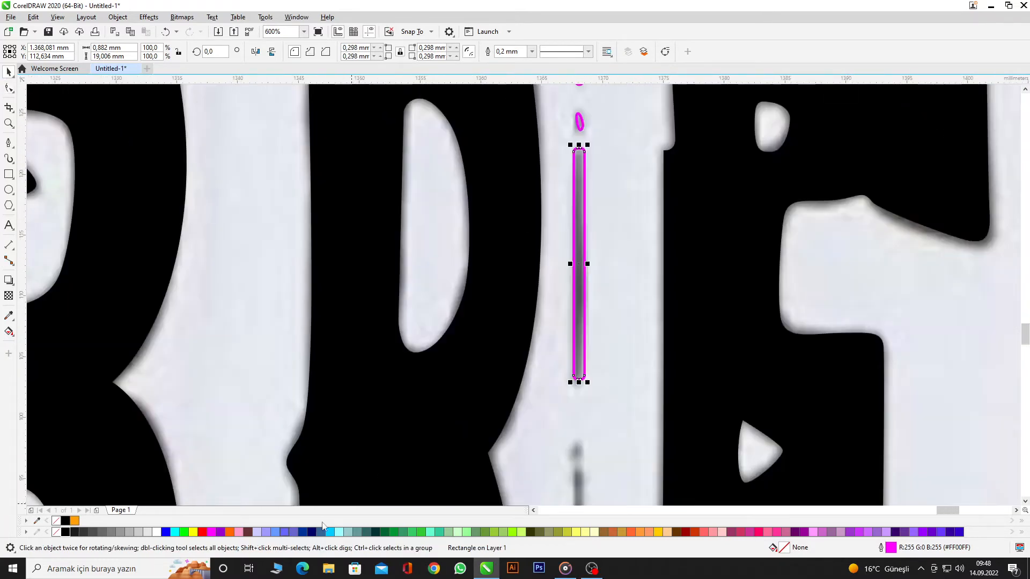
# - Draw a closed Pen outline about 2.1 × 20.6 mm around the hooked vertical line below the rounded rectangle between R and E
pyautogui.scroll(1, 636, 300)
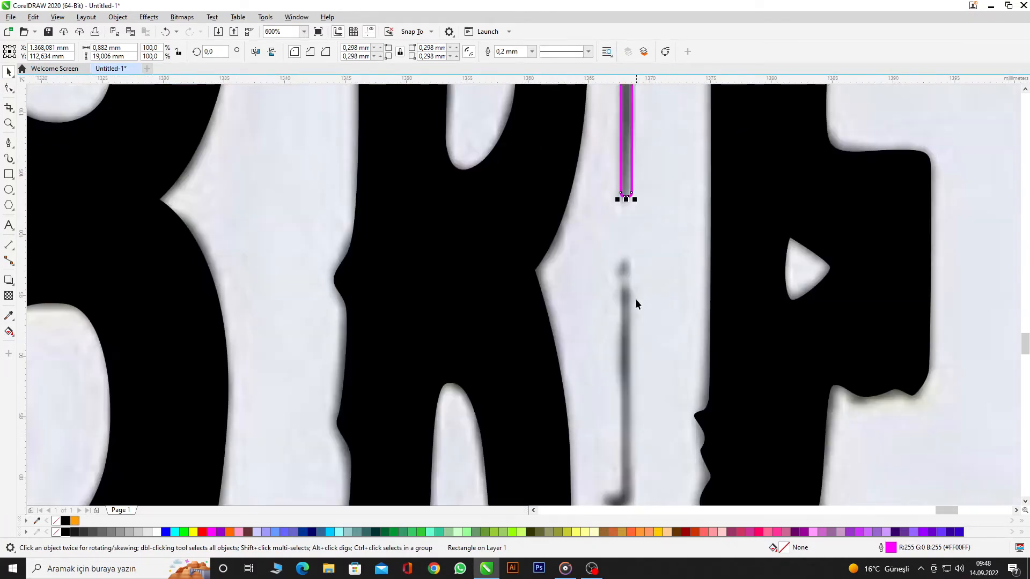
pyautogui.click(8, 143)
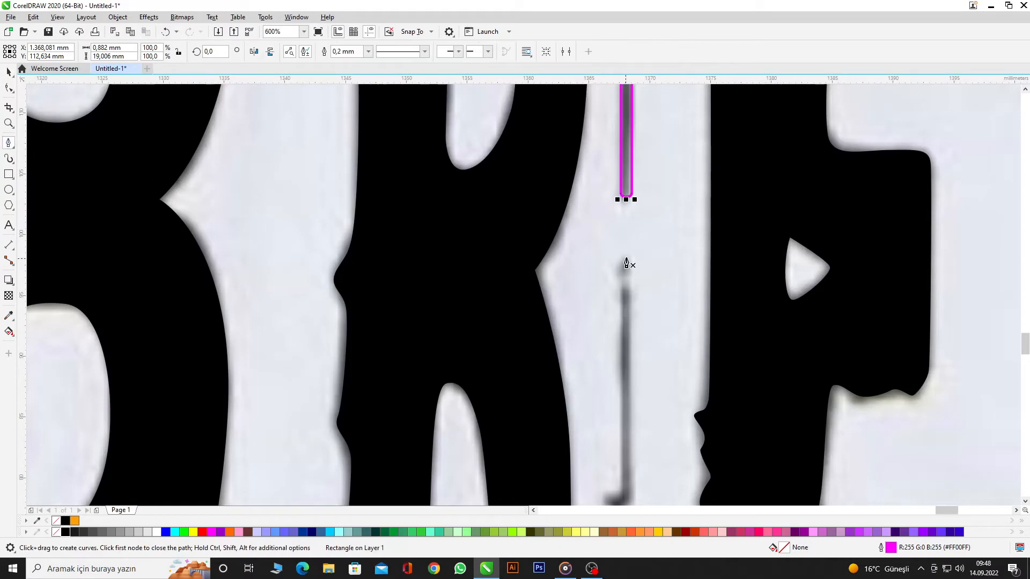
pyautogui.scroll(-1, 622, 424)
pyautogui.scroll(3, 622, 421)
pyautogui.click(602, 419)
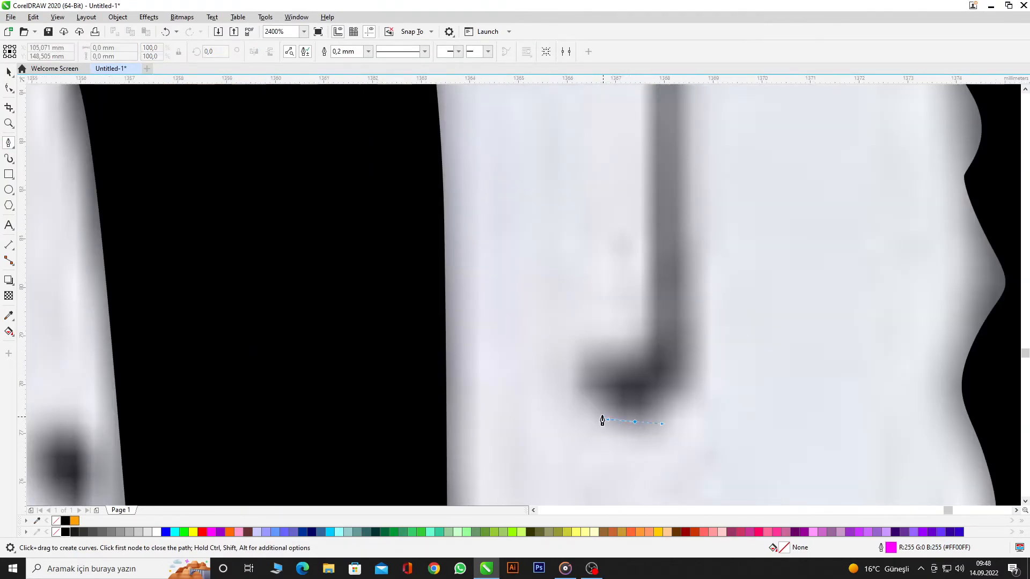
pyautogui.moveTo(605, 366); pyautogui.dragTo(660, 306)
pyautogui.scroll(-2, 654, 128)
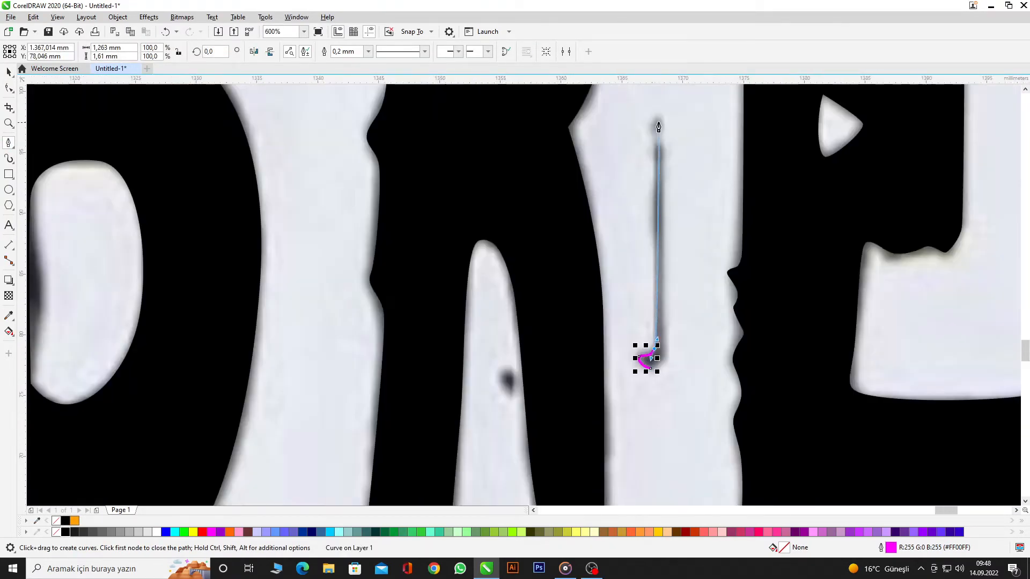
pyautogui.scroll(1, 653, 131)
pyautogui.moveTo(652, 117); pyautogui.dragTo(668, 156)
pyautogui.scroll(-2, 668, 155)
pyautogui.scroll(2, 666, 271)
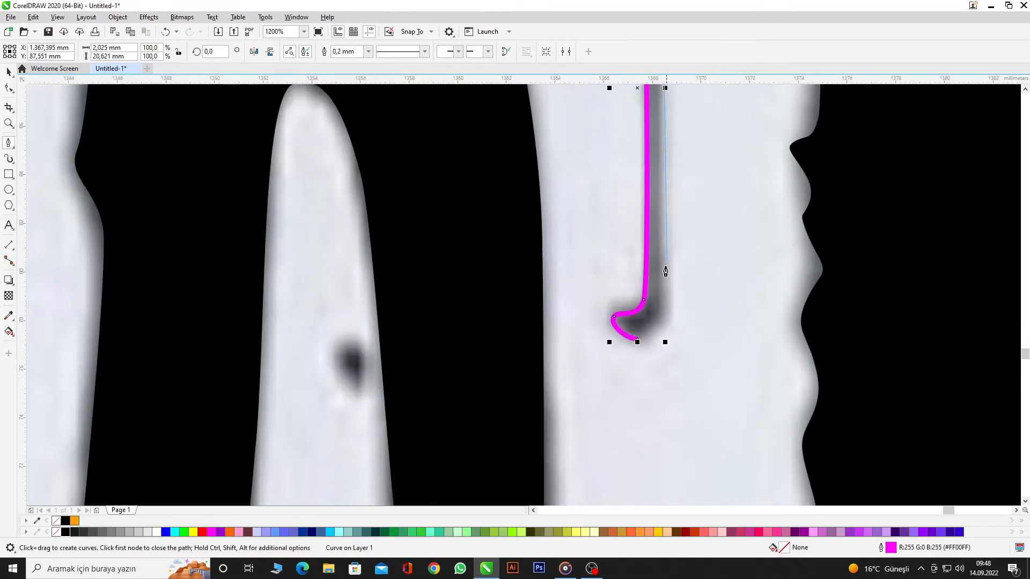
pyautogui.click(643, 343)
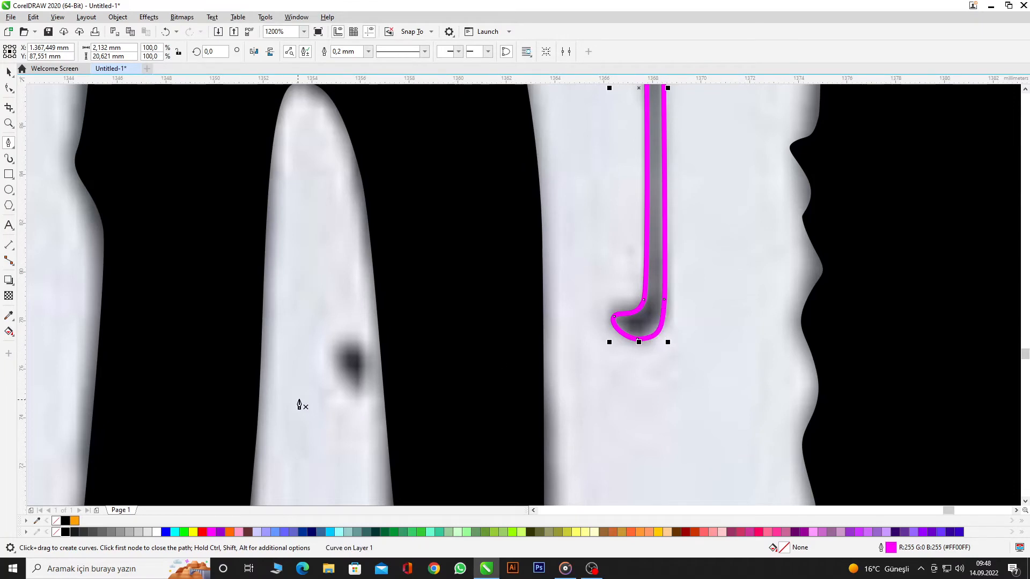
# - Draw a closed Pen outline about 1.1 × 1.7 mm around the small dark speck between the legs of the R
pyautogui.scroll(2, 334, 393)
pyautogui.click(401, 356)
pyautogui.moveTo(365, 212); pyautogui.dragTo(414, 179)
pyautogui.moveTo(452, 261); pyautogui.dragTo(444, 337)
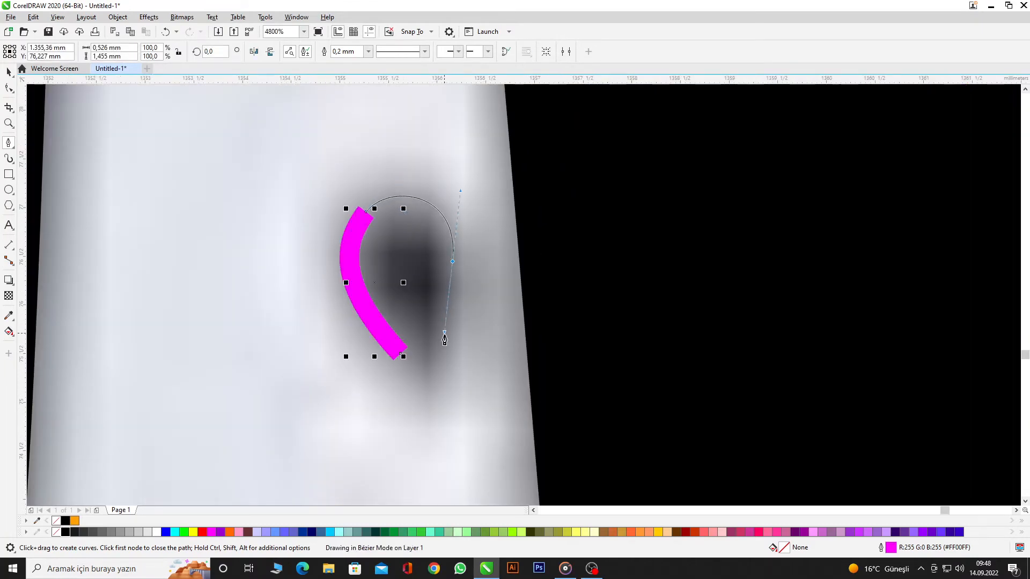
pyautogui.click(401, 357)
# - Draw closed Pen outlines about 1.2 × 1.1 mm and 0.8 × 0.8 mm around the two adjacent dots below the E
pyautogui.scroll(-4, 475, 247)
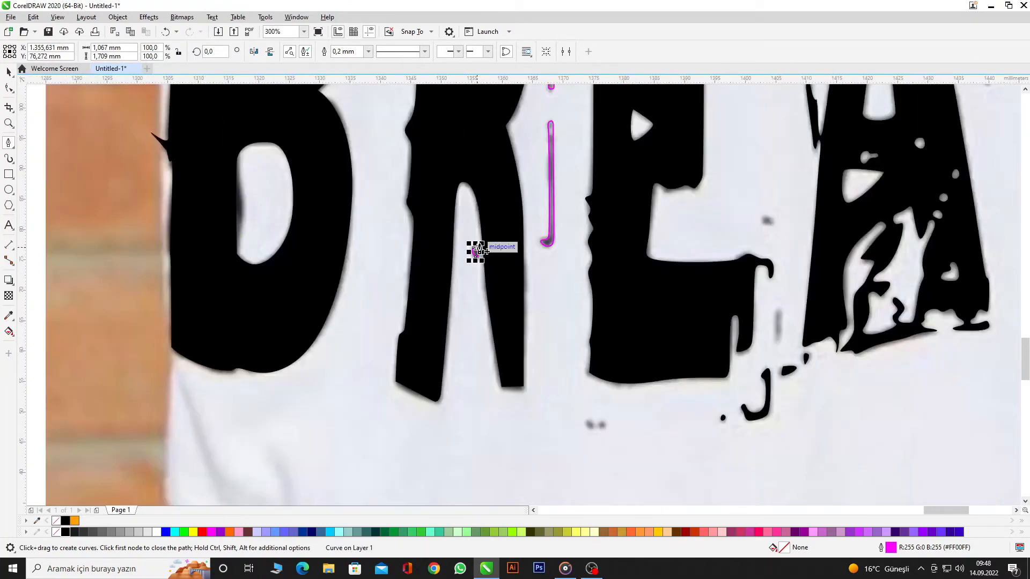
pyautogui.scroll(3, 593, 425)
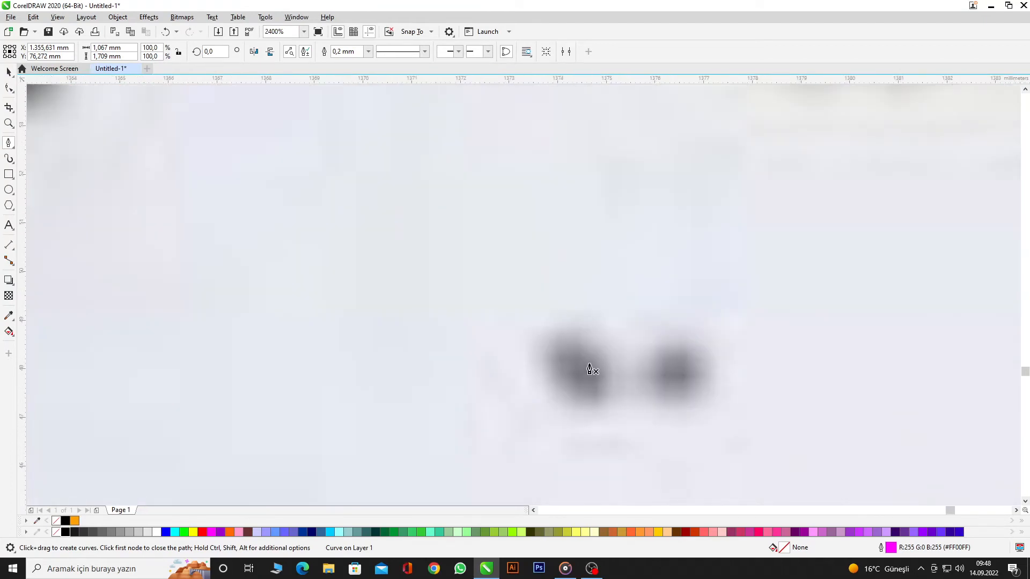
pyautogui.moveTo(584, 352); pyautogui.dragTo(557, 400)
pyautogui.click(584, 352)
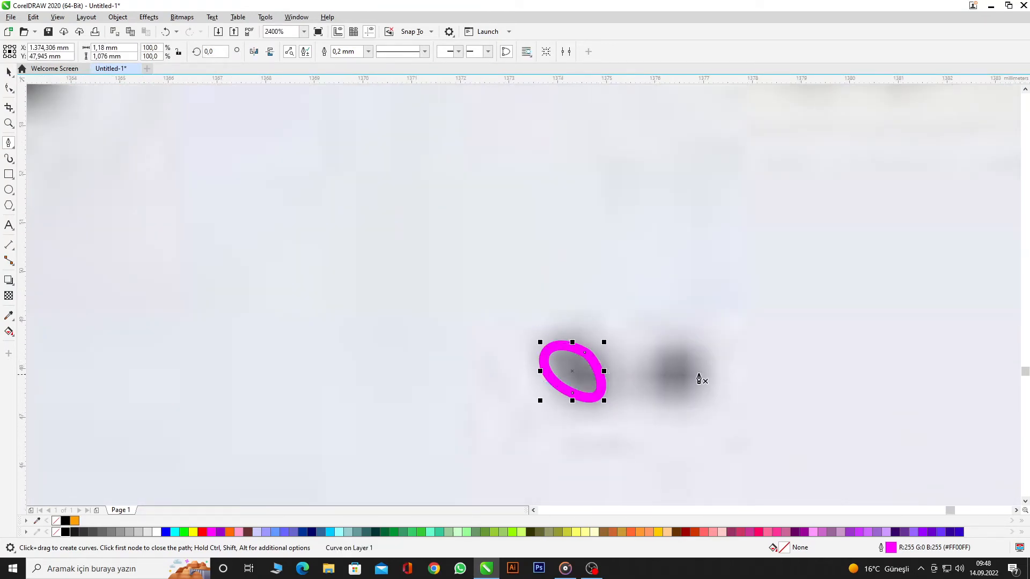
pyautogui.click(696, 355)
pyautogui.moveTo(668, 390); pyautogui.dragTo(694, 400)
pyautogui.click(696, 357)
# - Draw a closed Pen outline about 1 × 4.9 mm around the short vertical mark between the feet of E and A
pyautogui.scroll(-5, 698, 370)
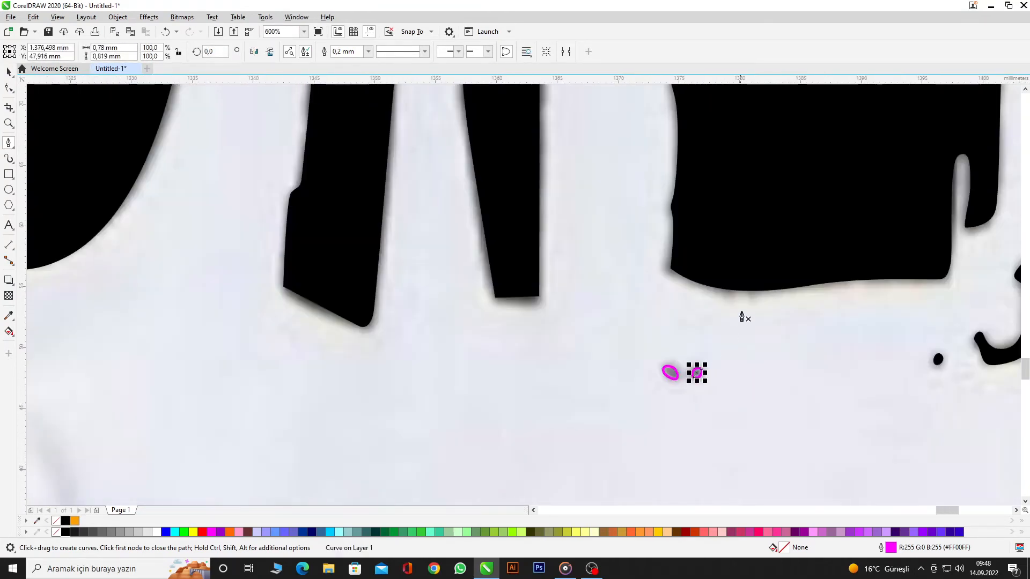
pyautogui.scroll(1, 816, 232)
pyautogui.scroll(3, 749, 354)
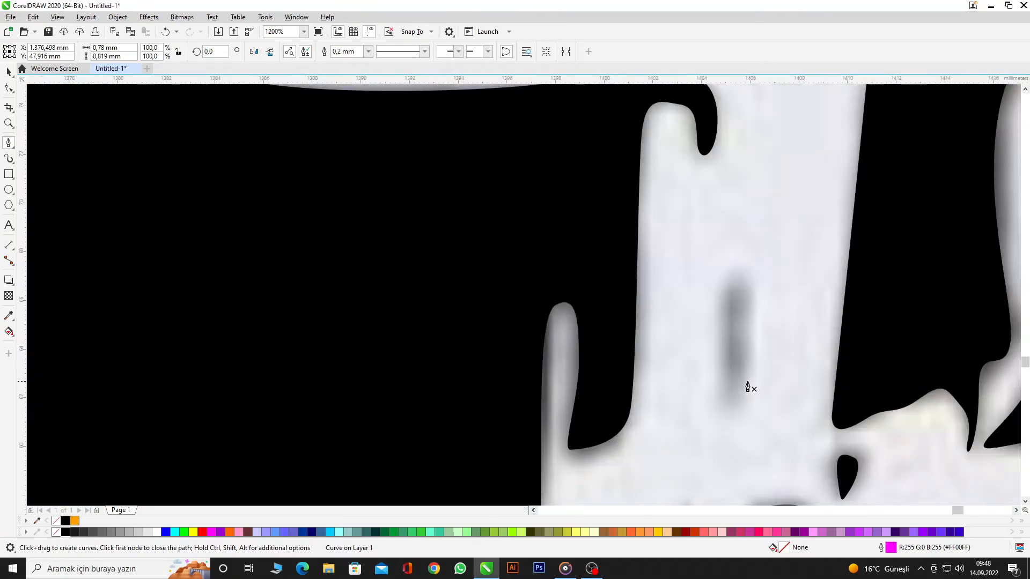
pyautogui.click(741, 365)
pyautogui.moveTo(740, 282); pyautogui.dragTo(734, 274)
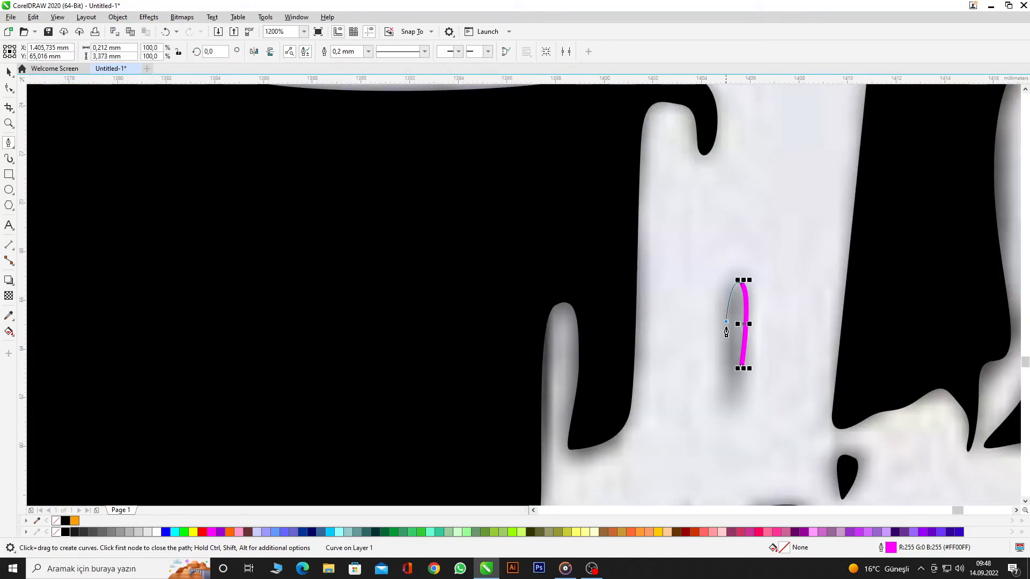
pyautogui.moveTo(725, 321); pyautogui.dragTo(724, 338)
pyautogui.moveTo(729, 399); pyautogui.dragTo(745, 391)
pyautogui.click(741, 365)
# - Draw a closed Pen outline about 5.2 × 3.2 mm around the bent splatter below the K
pyautogui.scroll(-3, 546, 233)
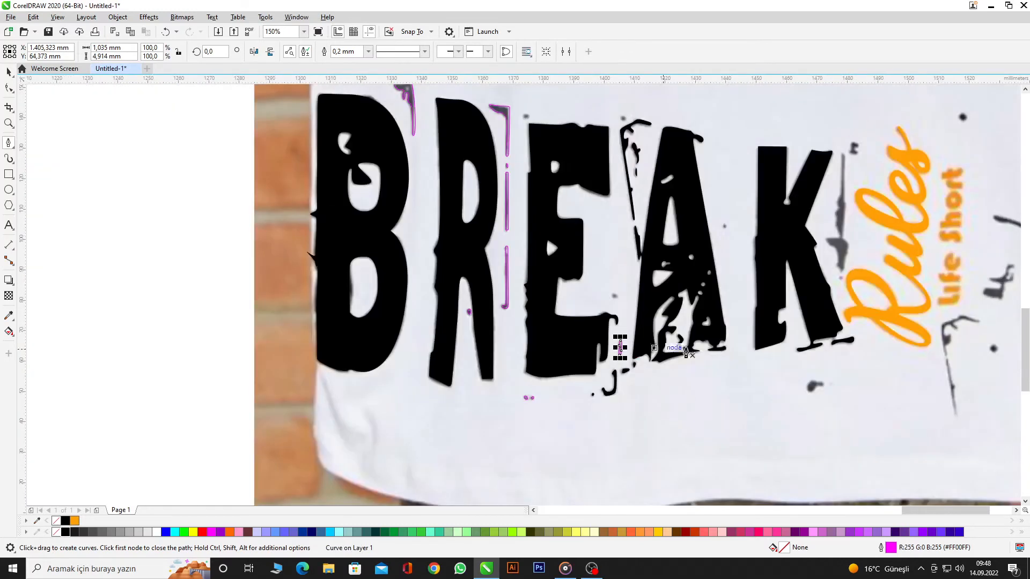
pyautogui.scroll(3, 810, 381)
pyautogui.click(783, 341)
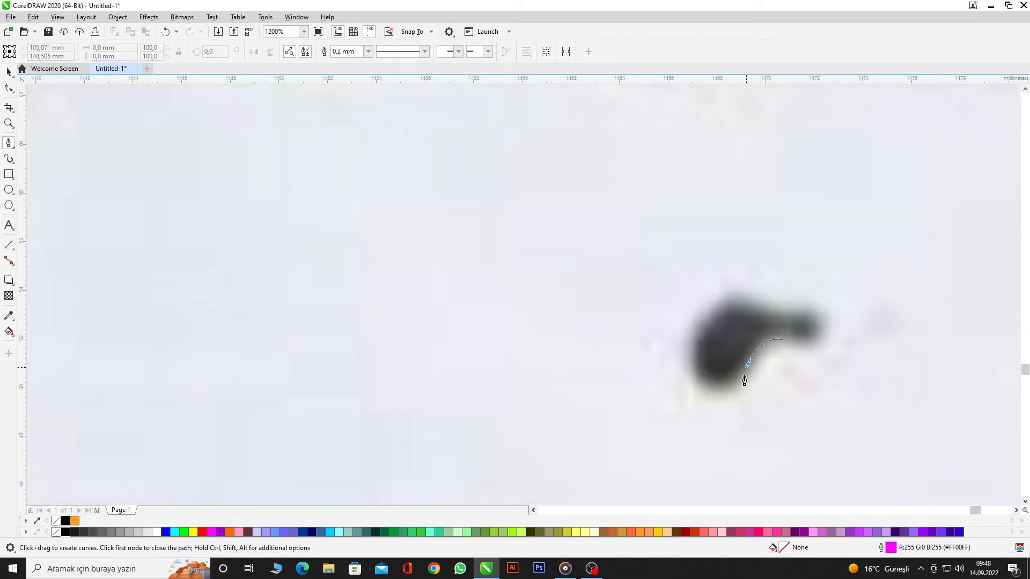
pyautogui.moveTo(747, 364)
pyautogui.mouseDown()
pyautogui.moveTo(736, 378)
pyautogui.moveTo(701, 354)
pyautogui.mouseUp()
pyautogui.moveTo(729, 315); pyautogui.dragTo(766, 303)
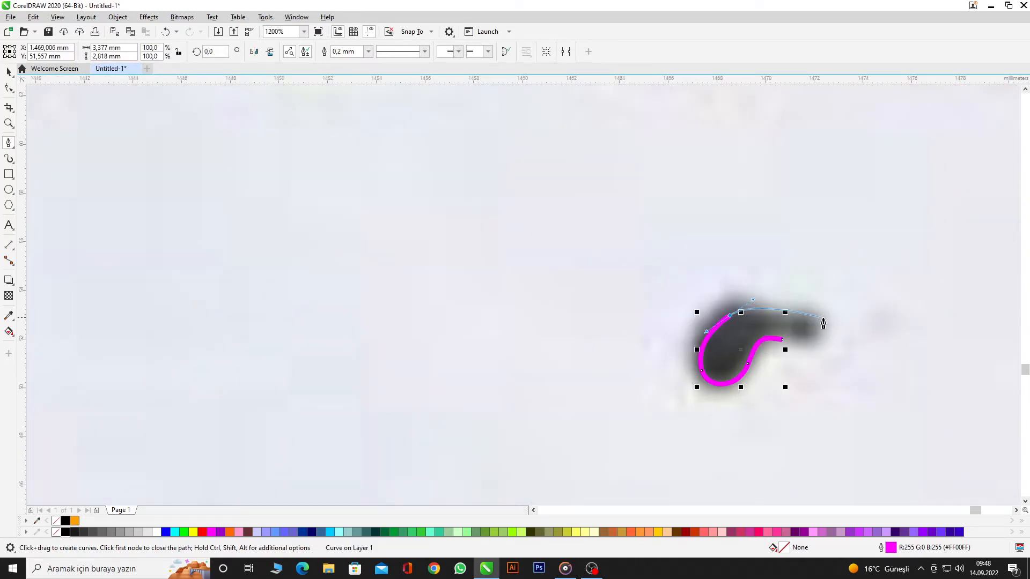
pyautogui.moveTo(823, 319); pyautogui.dragTo(834, 328)
# - Start a Pen outline on the long splatter between K and Rules, tracing its lower left side around the left point to the stem
pyautogui.scroll(-8, 788, 346)
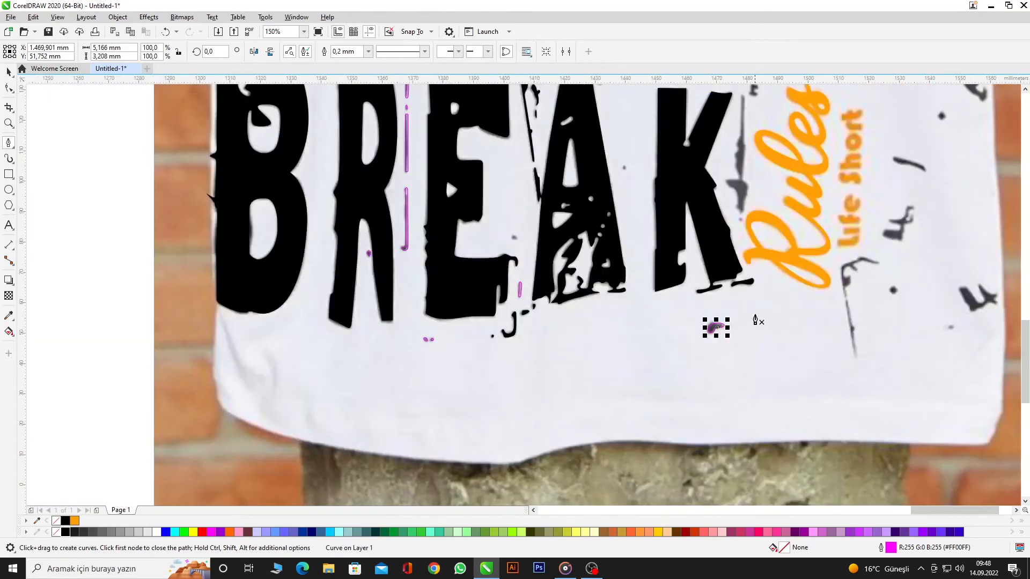
pyautogui.scroll(2, 763, 234)
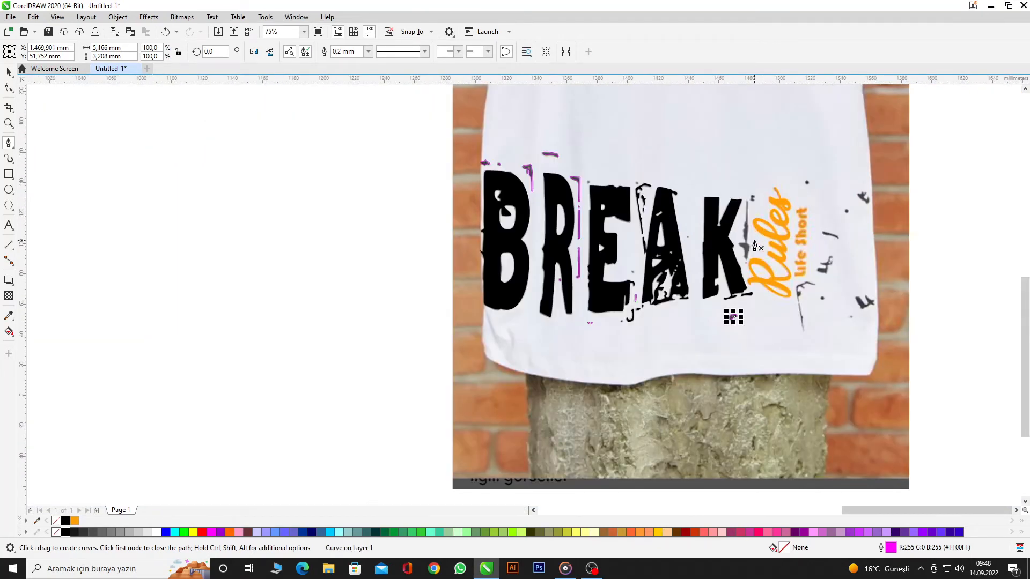
pyautogui.scroll(8, 754, 246)
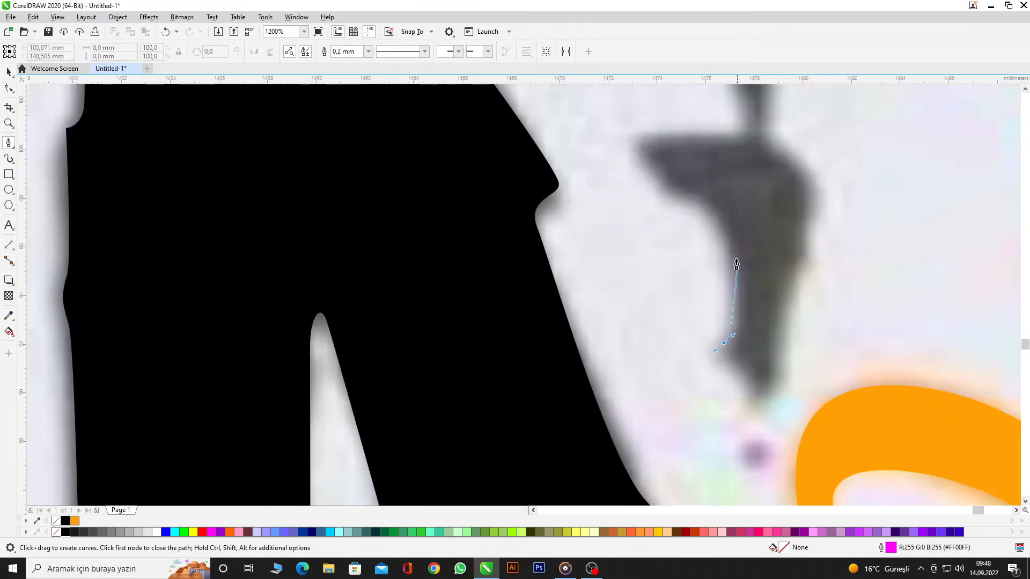
pyautogui.click(729, 238)
pyautogui.click(682, 198)
pyautogui.click(641, 164)
pyautogui.moveTo(670, 141); pyautogui.dragTo(749, 107)
# - Continue the outline up the wavy left edge of the long splatter and around its narrow top end
pyautogui.scroll(-5, 743, 215)
pyautogui.scroll(5, 736, 249)
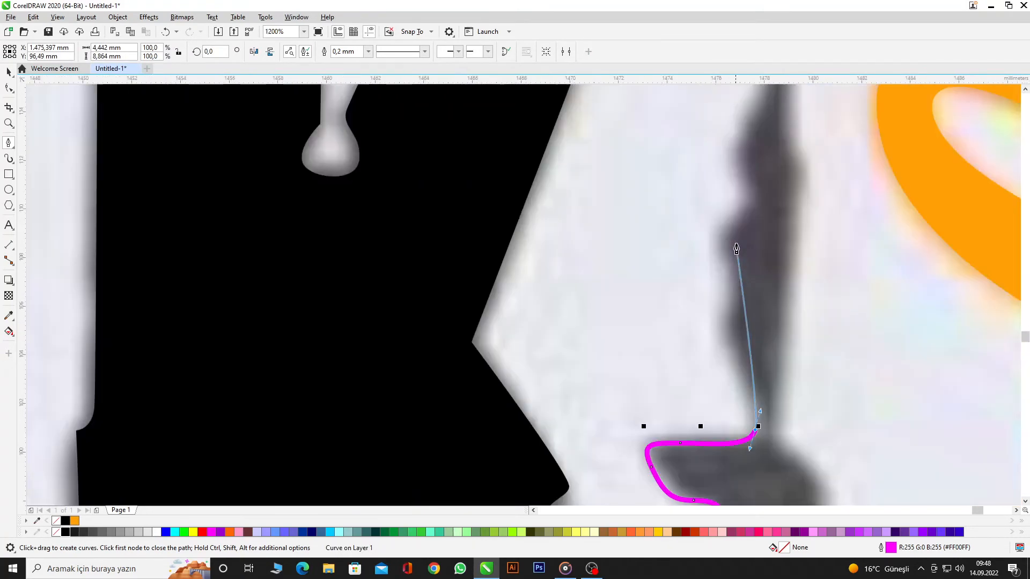
pyautogui.click(740, 369)
pyautogui.click(719, 239)
pyautogui.click(747, 185)
pyautogui.scroll(-5, 750, 215)
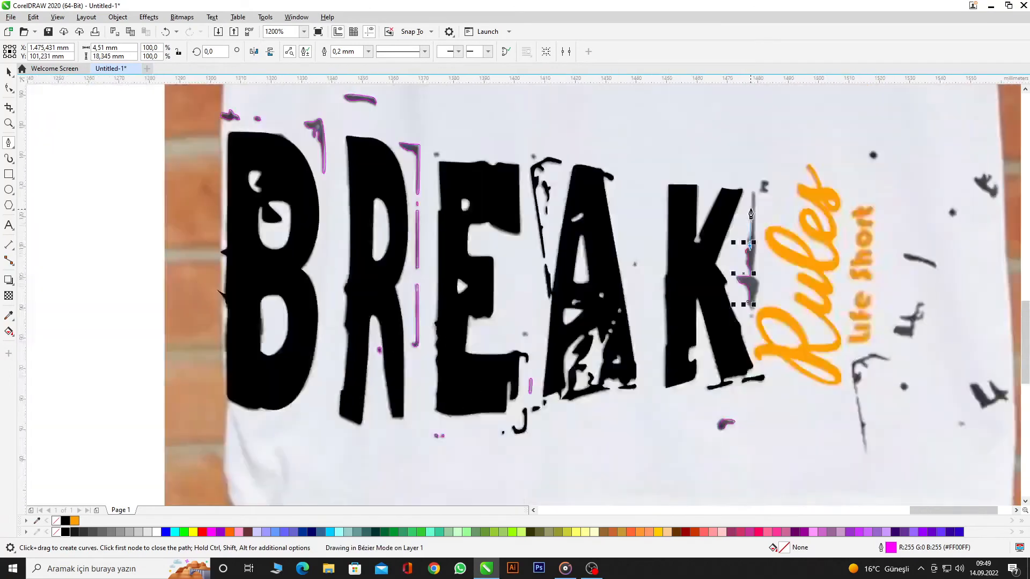
pyautogui.scroll(5, 750, 214)
pyautogui.click(770, 294)
pyautogui.scroll(-5, 770, 294)
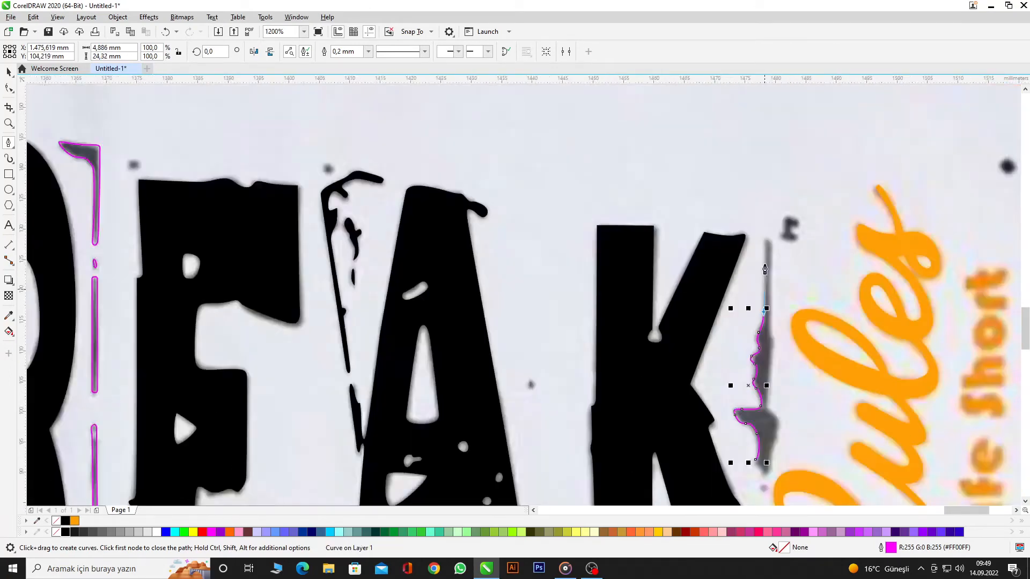
pyautogui.scroll(5, 763, 276)
pyautogui.scroll(-5, 789, 314)
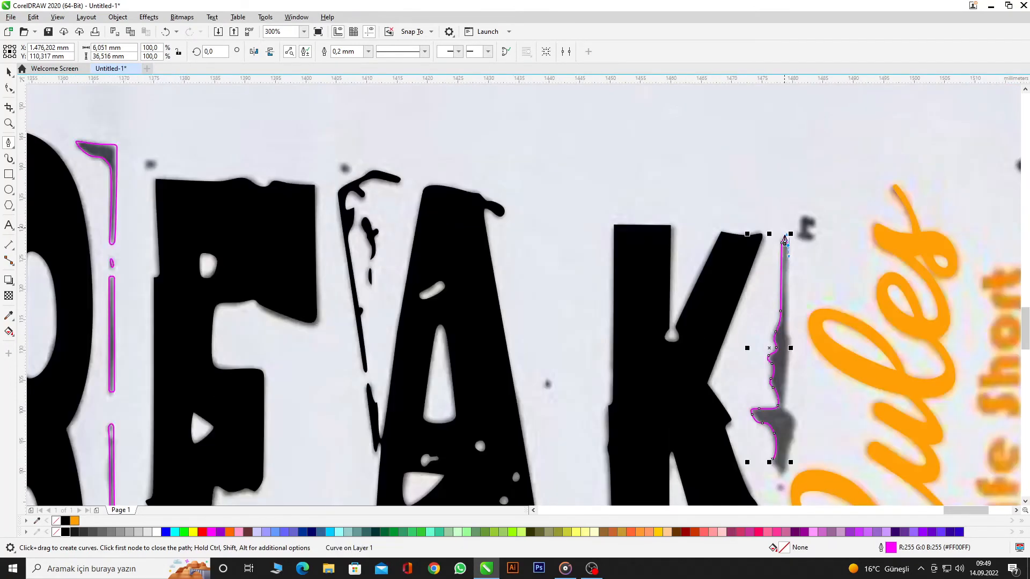
# - Continue the outline down the right edge of the long splatter to the start of its wide lower part
pyautogui.scroll(5, 789, 370)
pyautogui.click(789, 377)
pyautogui.click(799, 407)
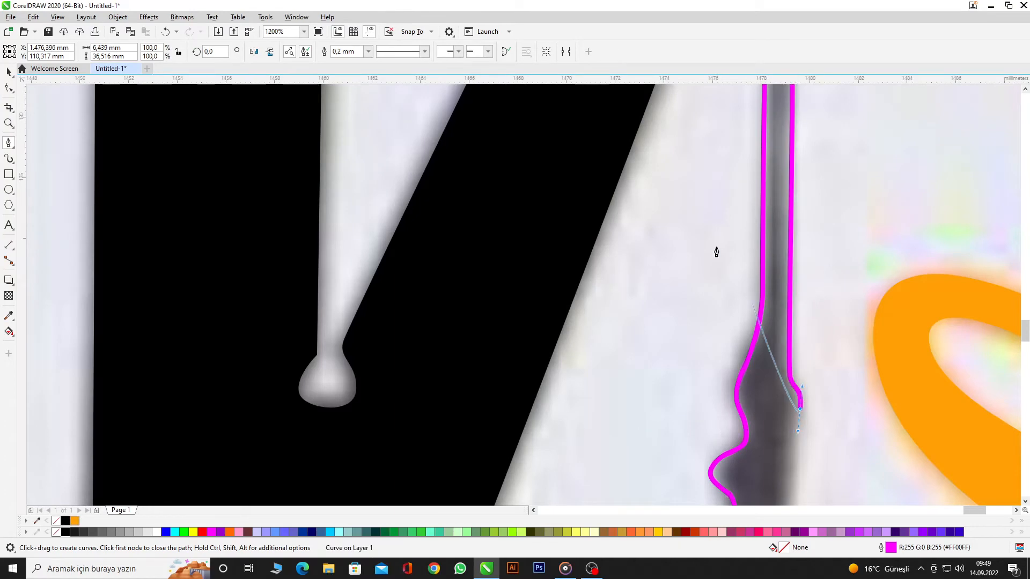
pyautogui.scroll(-5, 717, 252)
pyautogui.scroll(5, 734, 350)
pyautogui.click(745, 396)
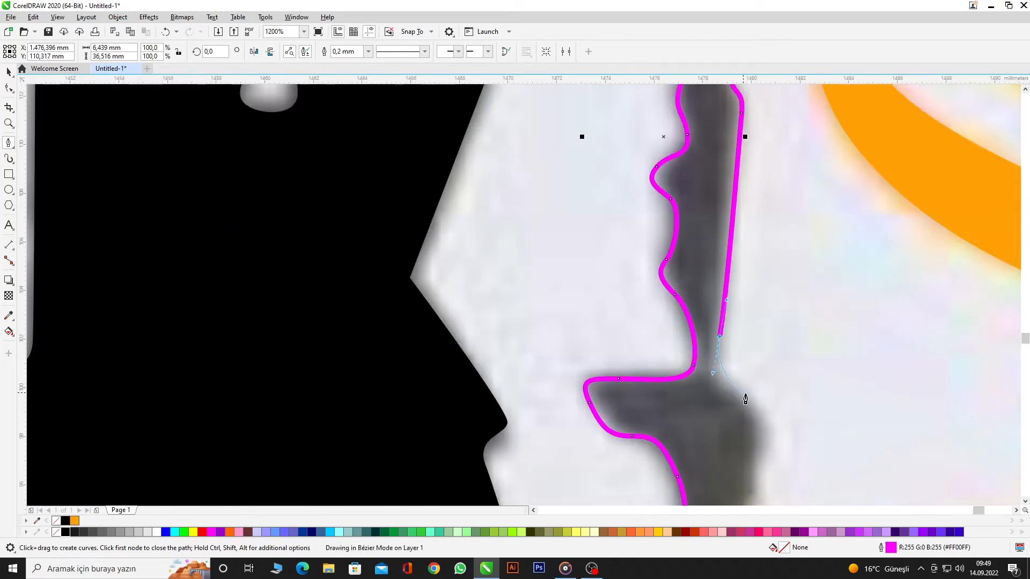
# - Trace the right side and lower tip of the long splatter's wide part and close the outline at about 7.4 × 38.6 mm
pyautogui.scroll(-5, 771, 391)
pyautogui.scroll(5, 741, 296)
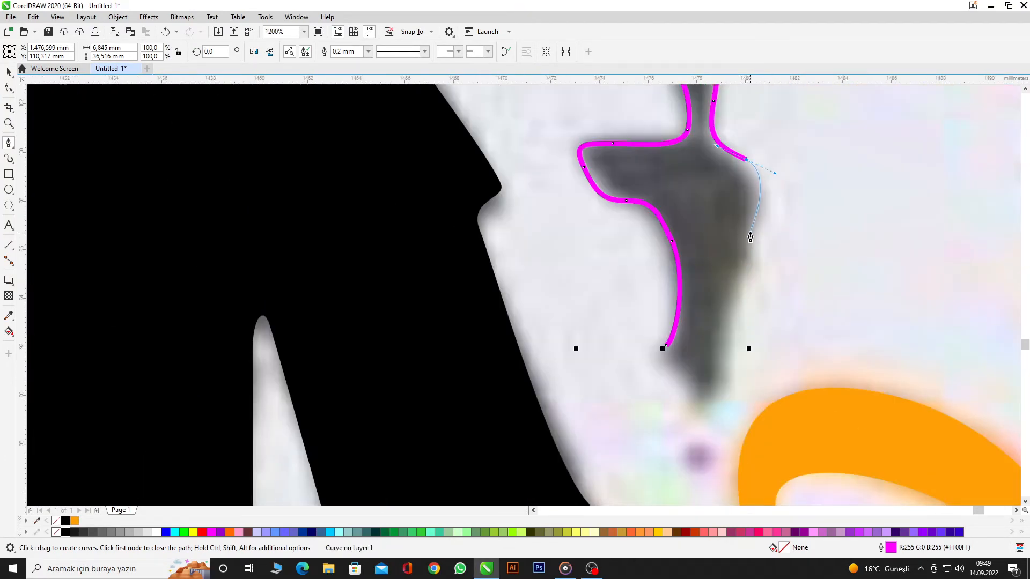
pyautogui.moveTo(750, 237); pyautogui.dragTo(725, 332)
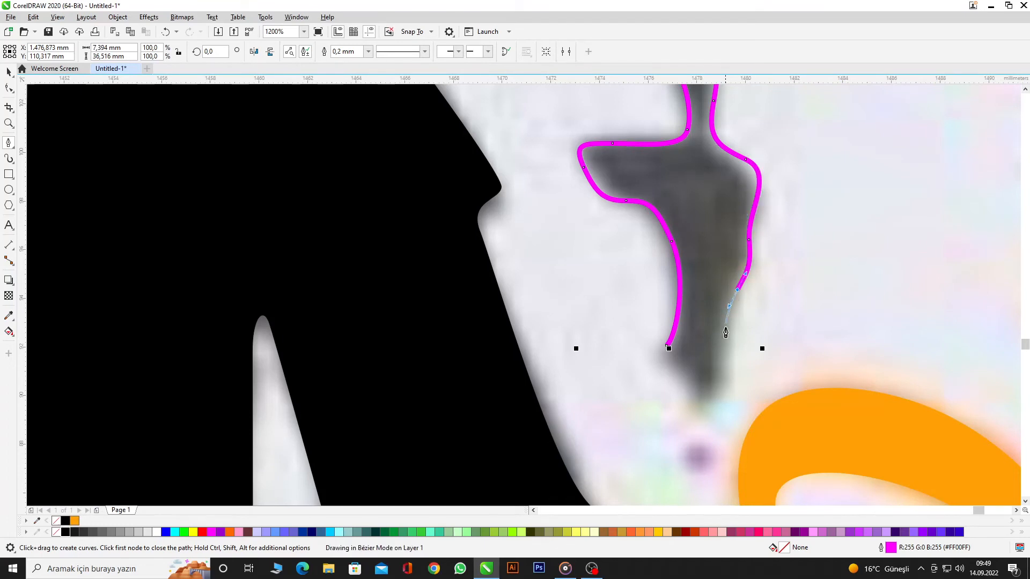
pyautogui.click(725, 379)
pyautogui.moveTo(707, 395); pyautogui.dragTo(691, 390)
pyautogui.click(667, 346)
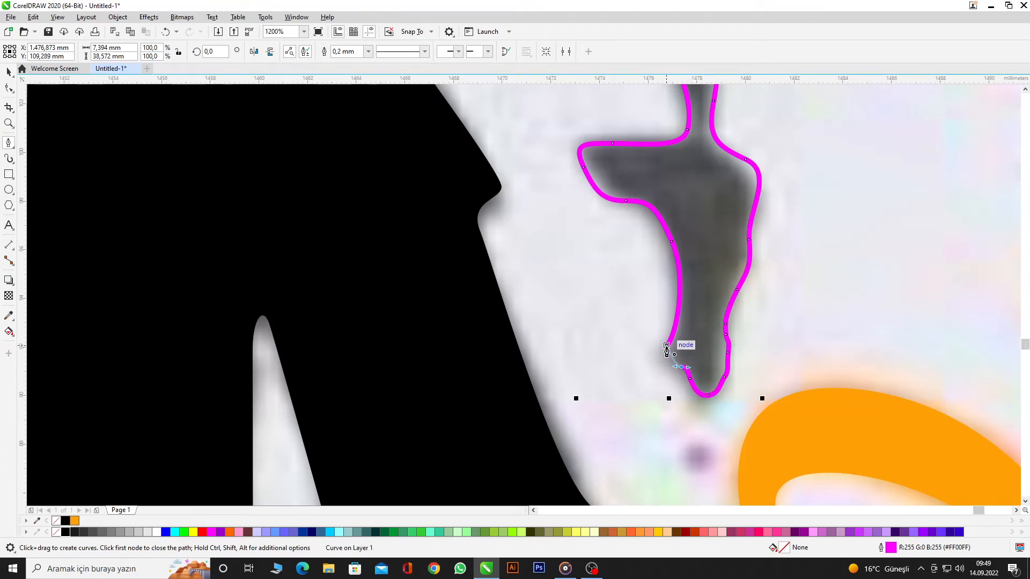
# - Draw a closed Pen outline about 3.3 × 18 mm around the thin slanted line below Life Short, including its small bump
pyautogui.scroll(-5, 666, 348)
pyautogui.scroll(3, 751, 385)
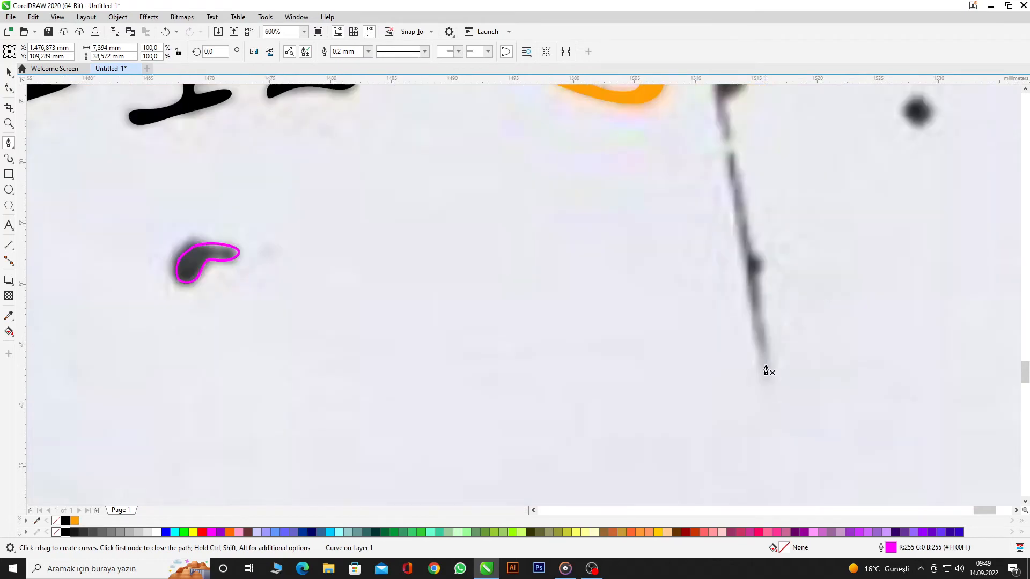
pyautogui.click(770, 374)
pyautogui.click(756, 270)
pyautogui.moveTo(754, 256); pyautogui.dragTo(749, 242)
pyautogui.moveTo(730, 152); pyautogui.dragTo(727, 153)
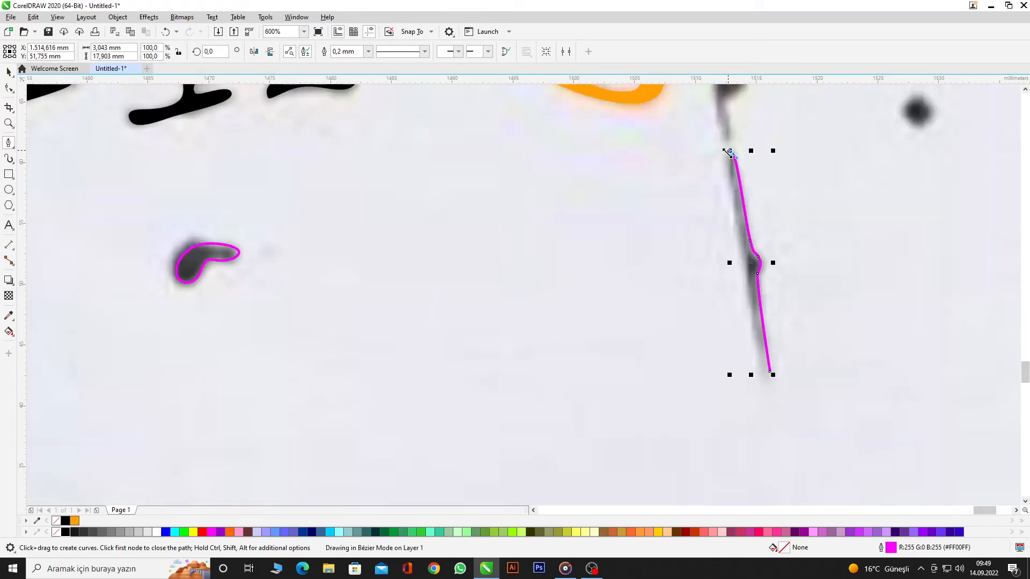
pyautogui.click(771, 374)
# - Start a Pen outline on the splatter above the slanted line, from its lower tip up the right edge of the dark blob
pyautogui.scroll(5, 726, 214)
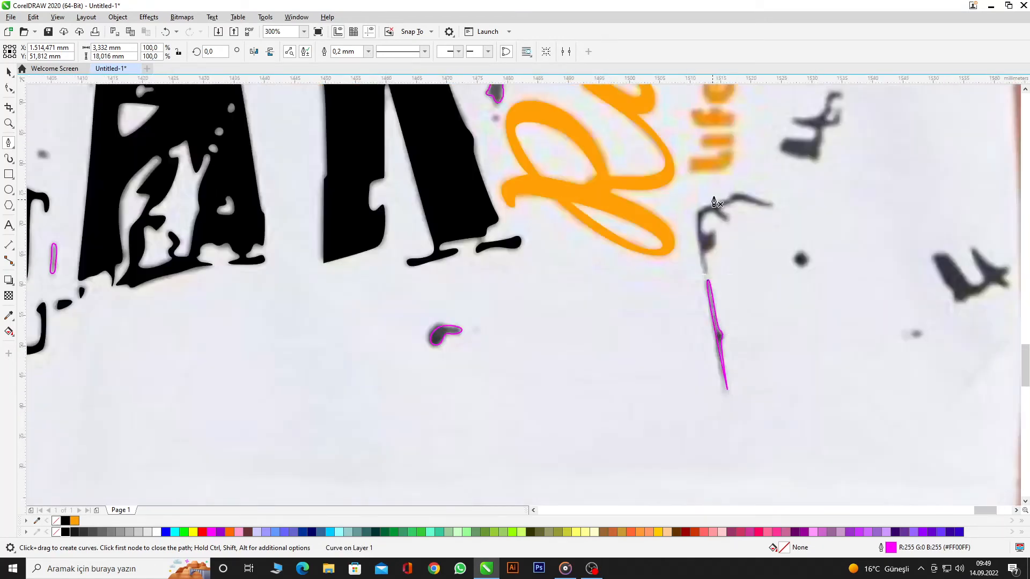
pyautogui.scroll(2, 697, 333)
pyautogui.click(703, 347)
pyautogui.moveTo(698, 308); pyautogui.dragTo(704, 301)
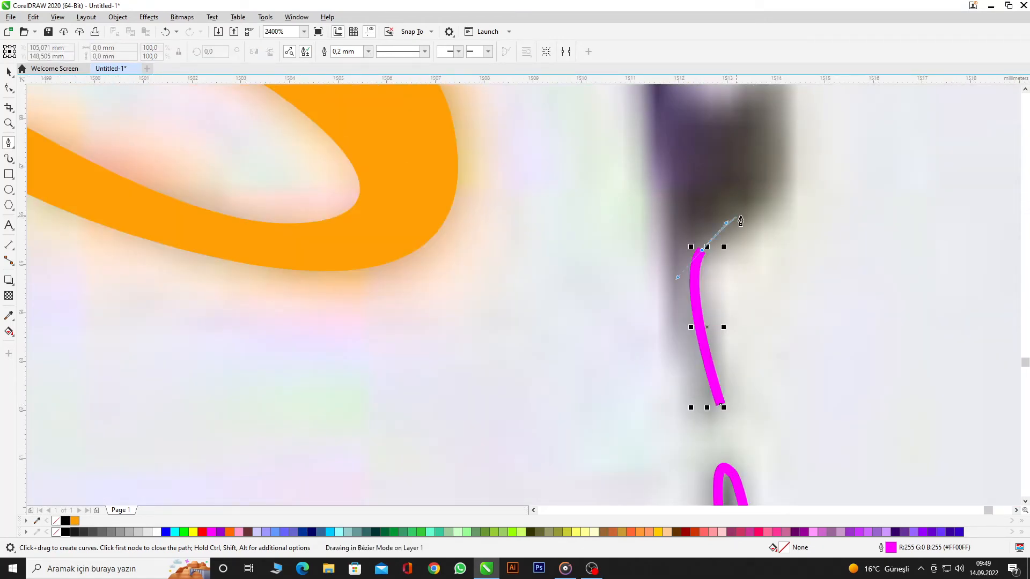
pyautogui.moveTo(792, 179); pyautogui.dragTo(792, 134)
pyautogui.scroll(-1, 804, 482)
pyautogui.scroll(1, 793, 285)
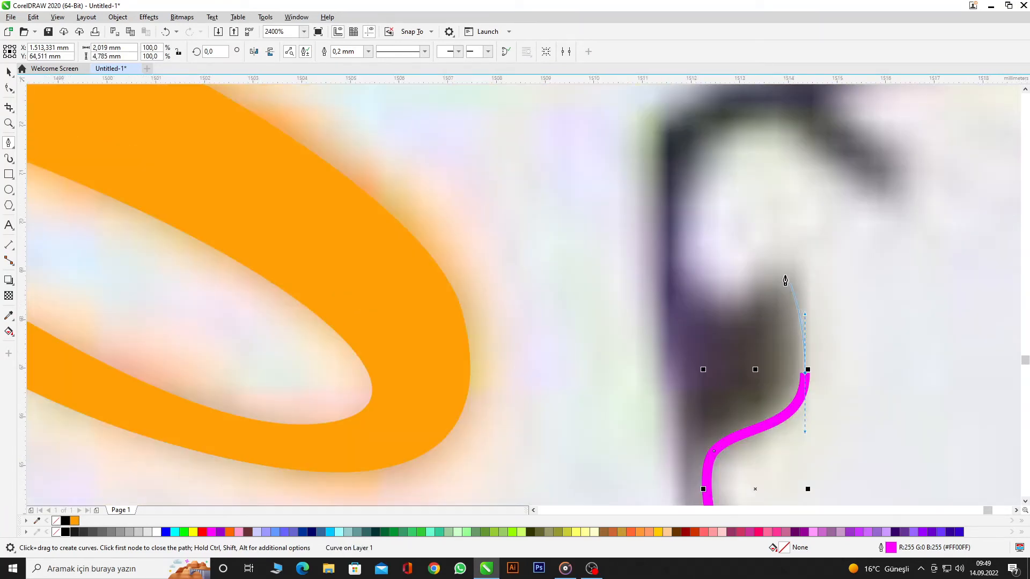
# - Continue the Pen outline from the blob's upper corner around the inner hollow and along the short spur to its tip
pyautogui.moveTo(768, 272); pyautogui.dragTo(674, 264)
pyautogui.moveTo(699, 159); pyautogui.dragTo(726, 115)
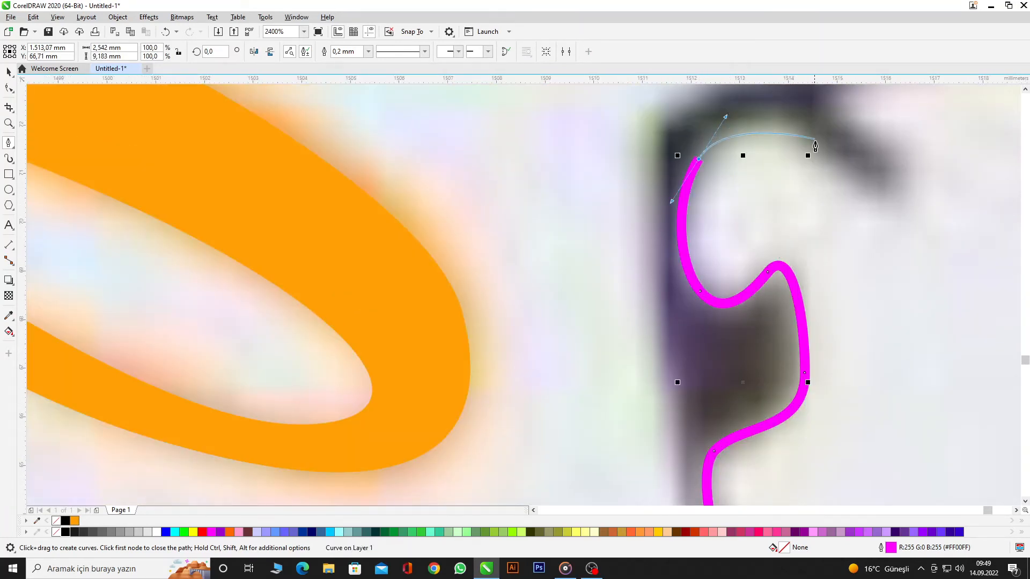
pyautogui.moveTo(818, 146); pyautogui.dragTo(874, 199)
pyautogui.click(897, 187)
pyautogui.scroll(-1, 897, 186)
pyautogui.scroll(1, 767, 290)
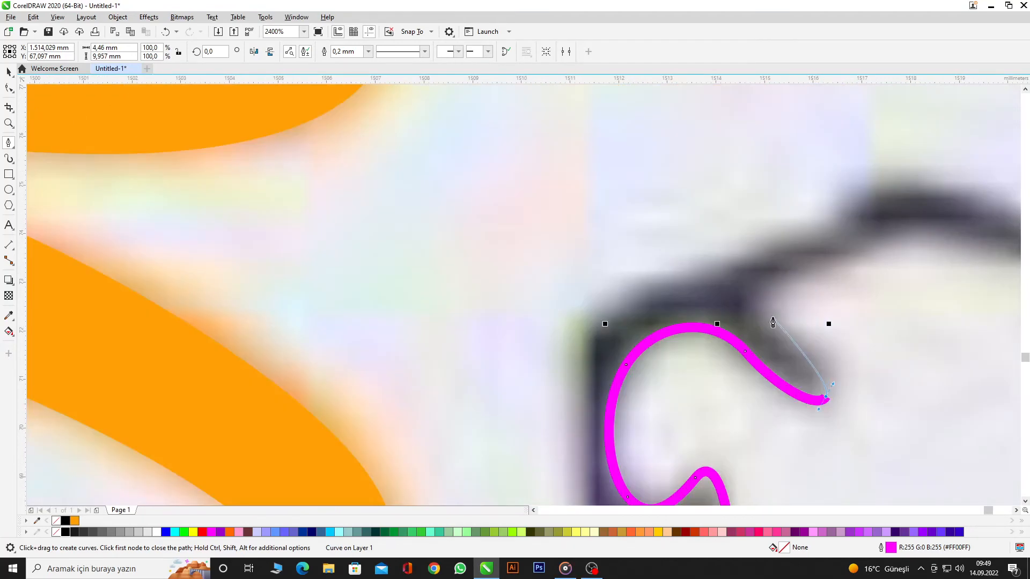
# - Trace the spur's upper side and the underside of the long arm, rounding the arm's far tip
pyautogui.moveTo(759, 308); pyautogui.dragTo(766, 290)
pyautogui.moveTo(894, 232); pyautogui.dragTo(944, 214)
pyautogui.scroll(-2, 935, 218)
pyautogui.scroll(2, 545, 272)
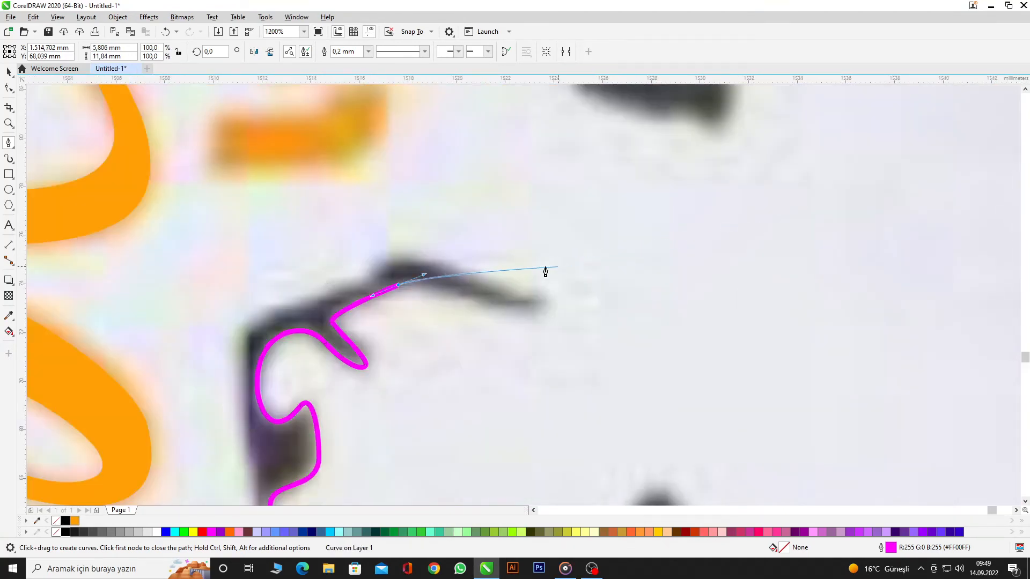
pyautogui.moveTo(436, 347); pyautogui.dragTo(524, 375)
pyautogui.moveTo(534, 330); pyautogui.dragTo(431, 318)
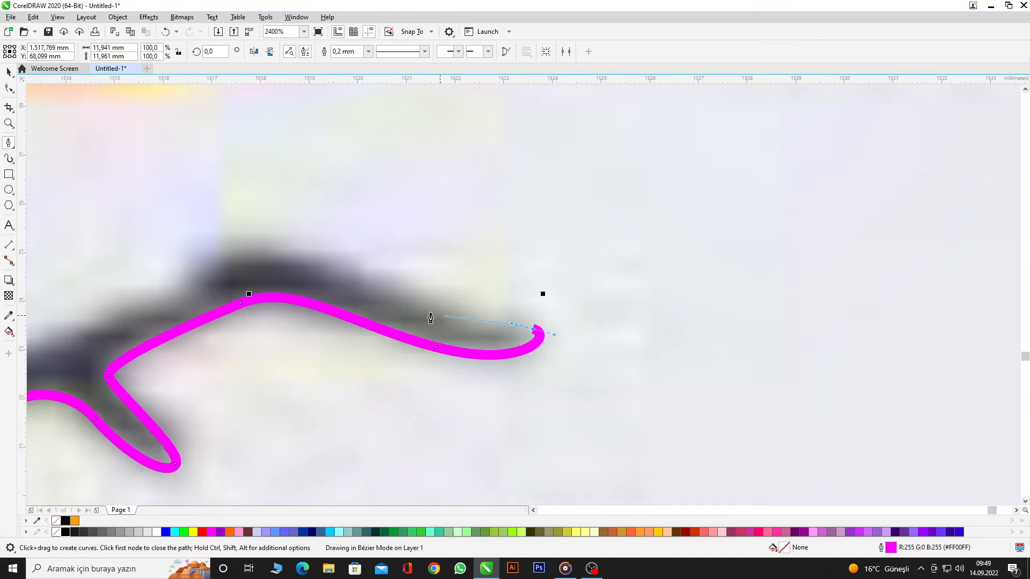
# - Trace the splatter's upper and left edges back to the lower tip and close the outline at about 12.7 × 12.9 mm
pyautogui.click(358, 283)
pyautogui.moveTo(208, 264); pyautogui.dragTo(300, 241)
pyautogui.scroll(-1, 379, 207)
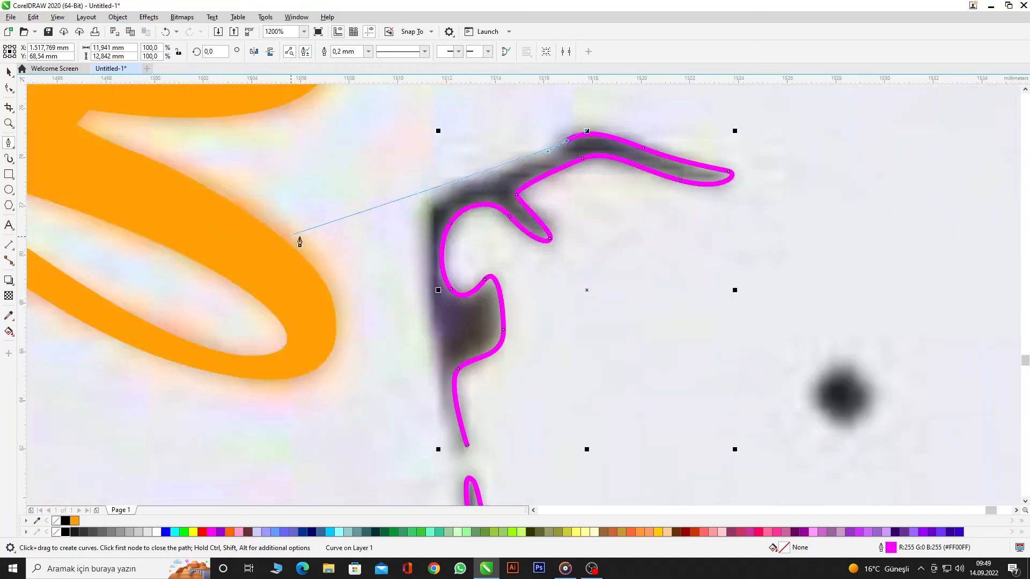
pyautogui.click(425, 204)
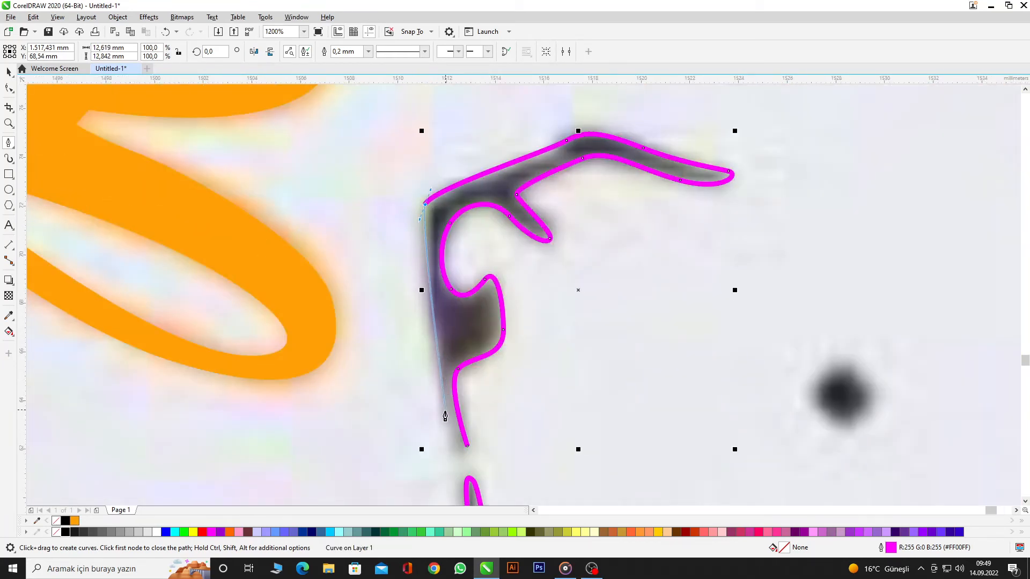
pyautogui.click(466, 445)
pyautogui.scroll(-1, 609, 324)
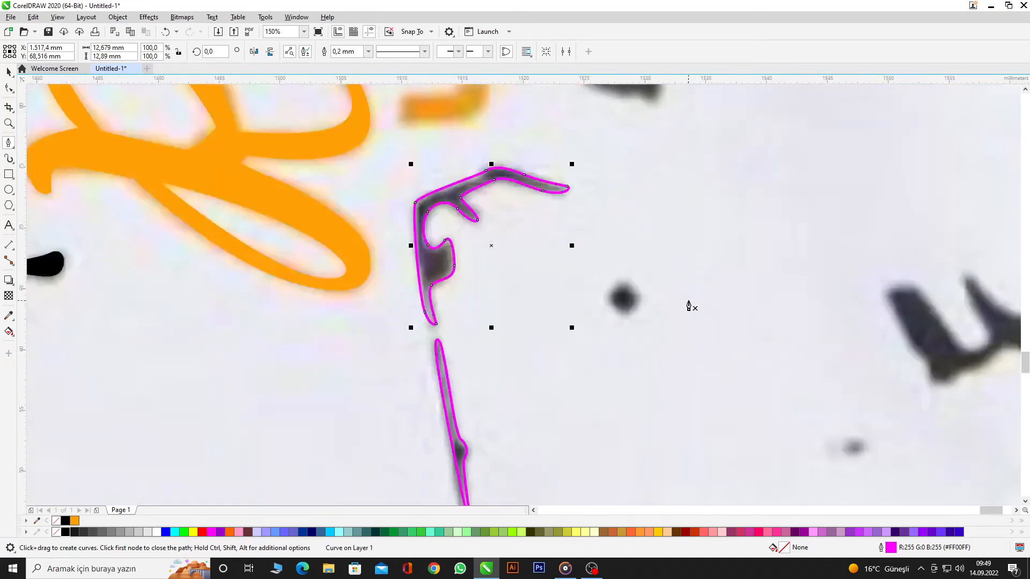
# - Draw a circle about 1.72 mm in diameter over the round dot beside the closed splatter outline
pyautogui.scroll(1, 649, 307)
pyautogui.scroll(1, 649, 307)
pyautogui.click(8, 189)
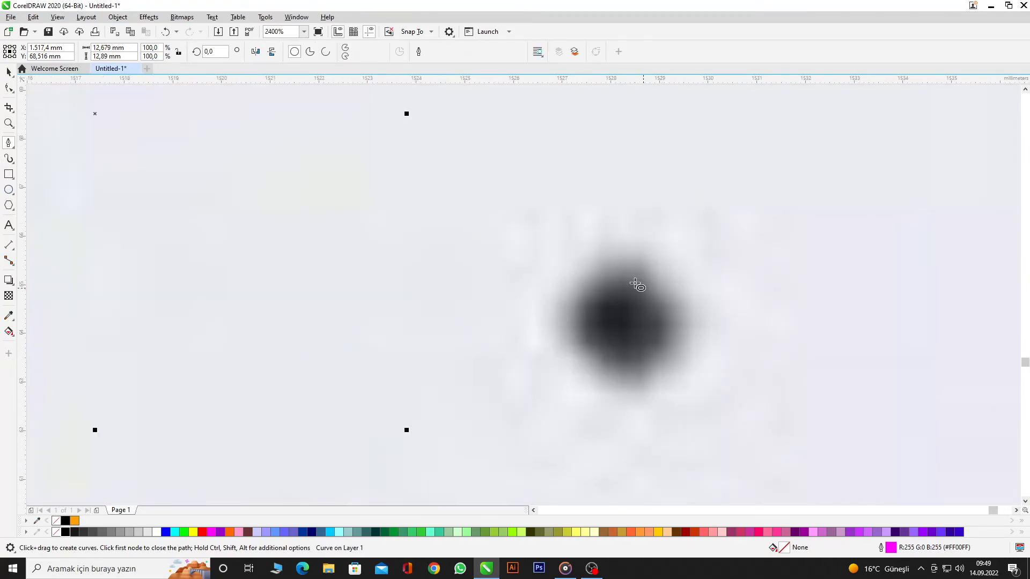
pyautogui.moveTo(579, 280); pyautogui.dragTo(662, 364)
pyautogui.scroll(-2, 574, 271)
pyautogui.scroll(-5, 651, 292)
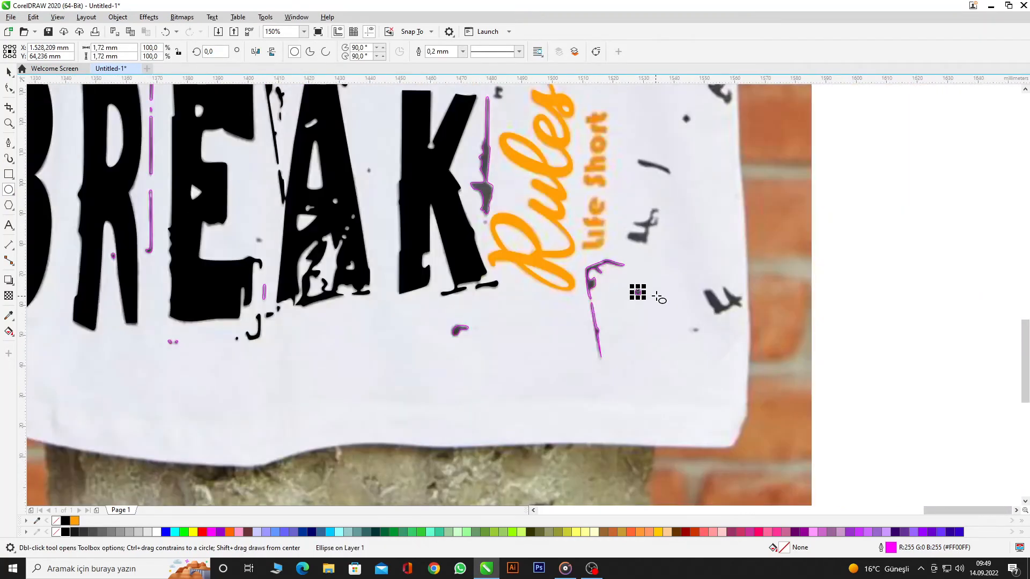
# - Place copies of the 1.72 mm circle on the dot right of Short and on the dot above Short
pyautogui.scroll(3, 648, 205)
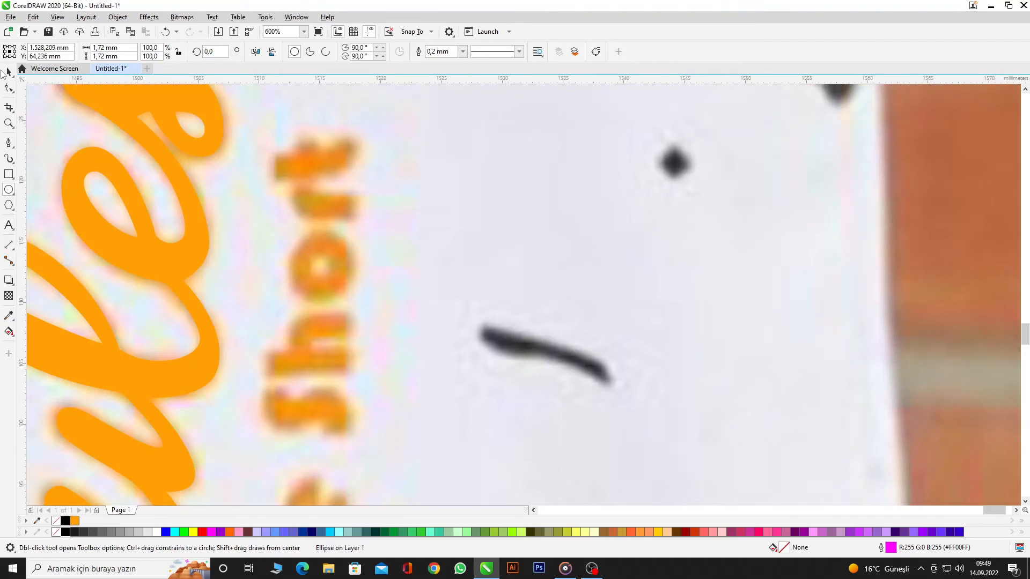
pyautogui.click(8, 71)
pyautogui.scroll(-1, 624, 254)
pyautogui.scroll(-1, 597, 384)
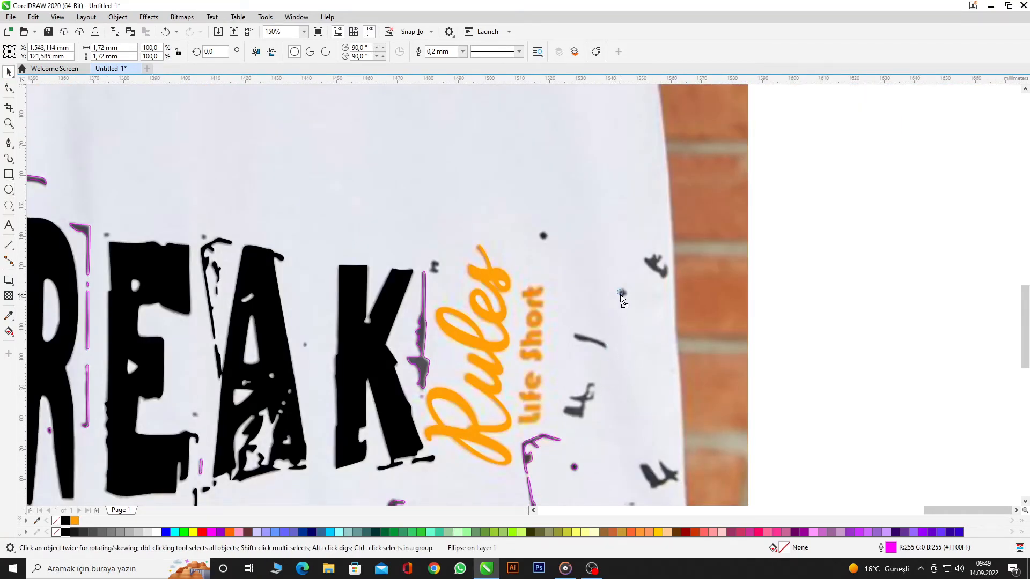
pyautogui.scroll(2, 620, 292)
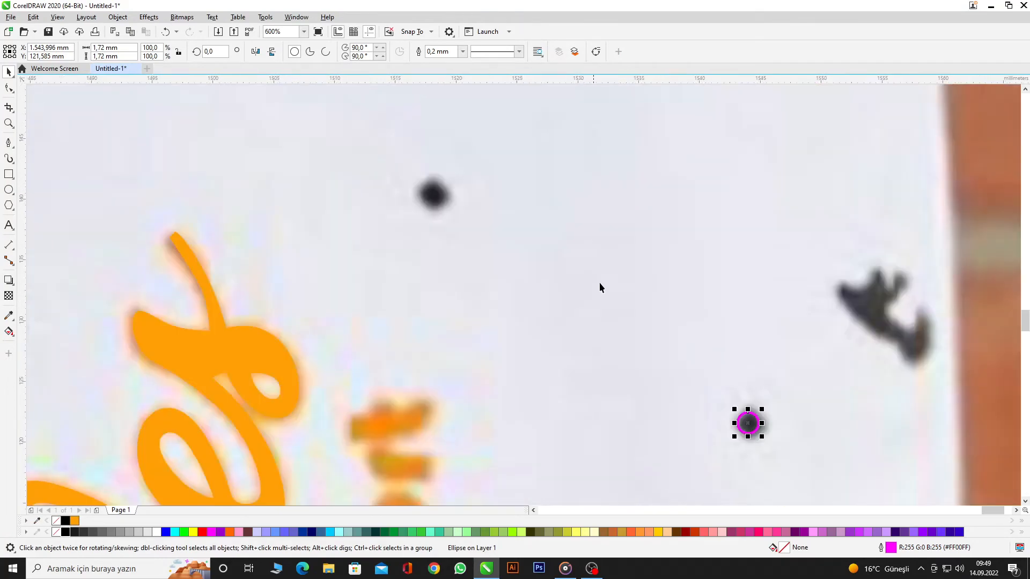
pyautogui.moveTo(433, 194); pyautogui.dragTo(433, 193)
pyautogui.rightClick(433, 193)
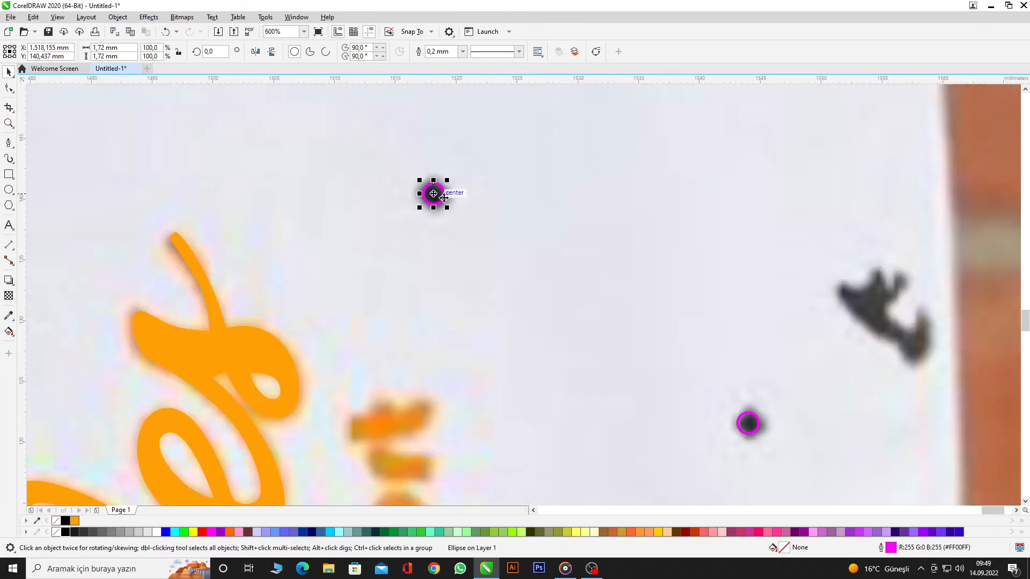
# - Draw a closed Pen outline about 3 × 3.8 mm around the small hooked mark between K and Rules
pyautogui.scroll(-3, 704, 208)
pyautogui.scroll(5, 617, 289)
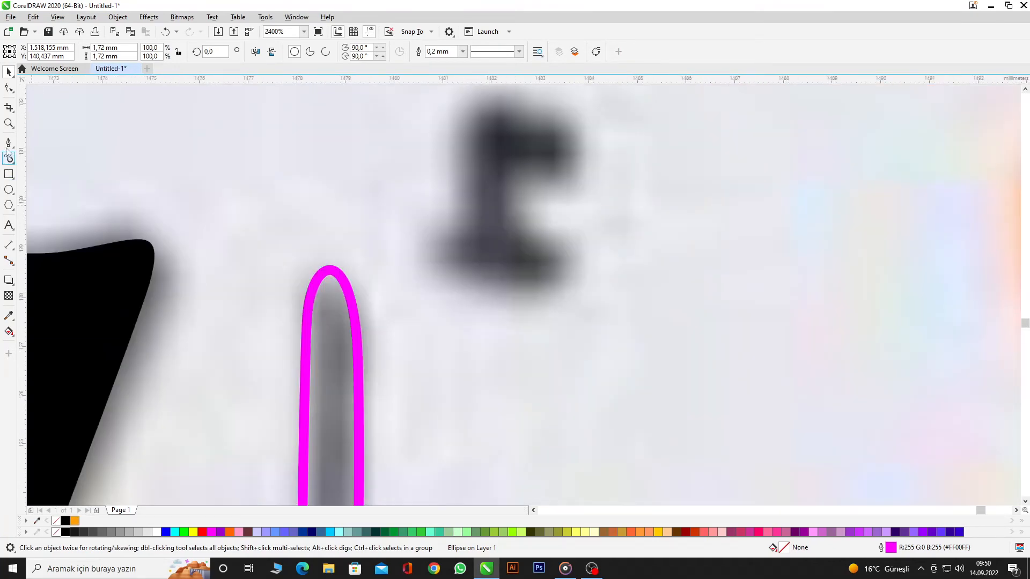
pyautogui.click(8, 143)
pyautogui.click(536, 245)
pyautogui.moveTo(507, 187)
pyautogui.mouseDown()
pyautogui.moveTo(511, 164)
pyautogui.moveTo(561, 177)
pyautogui.mouseUp()
pyautogui.moveTo(575, 157)
pyautogui.mouseDown()
pyautogui.moveTo(577, 143)
pyautogui.moveTo(497, 105)
pyautogui.moveTo(466, 161)
pyautogui.mouseUp()
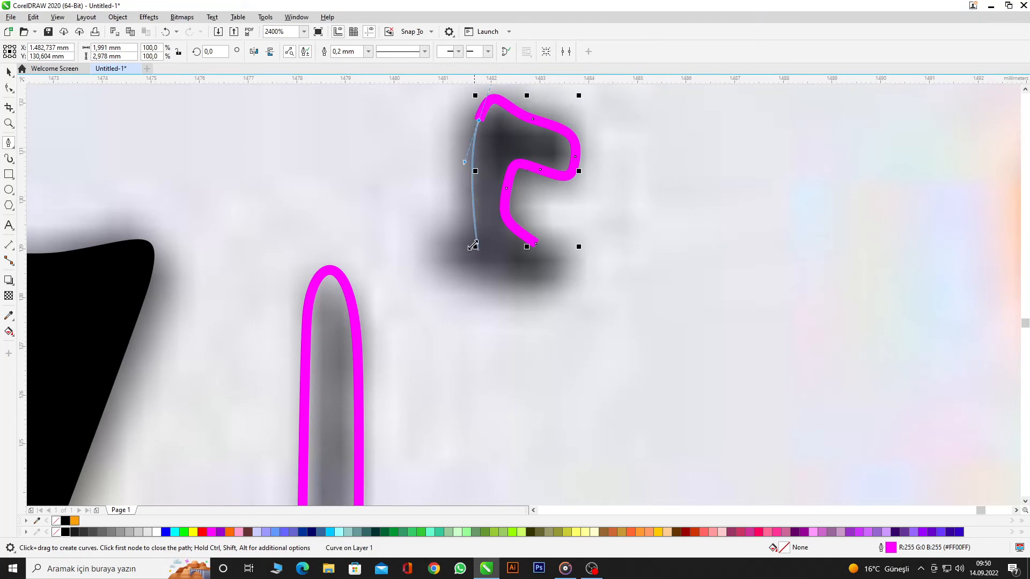
pyautogui.moveTo(453, 237); pyautogui.dragTo(477, 283)
pyautogui.click(536, 244)
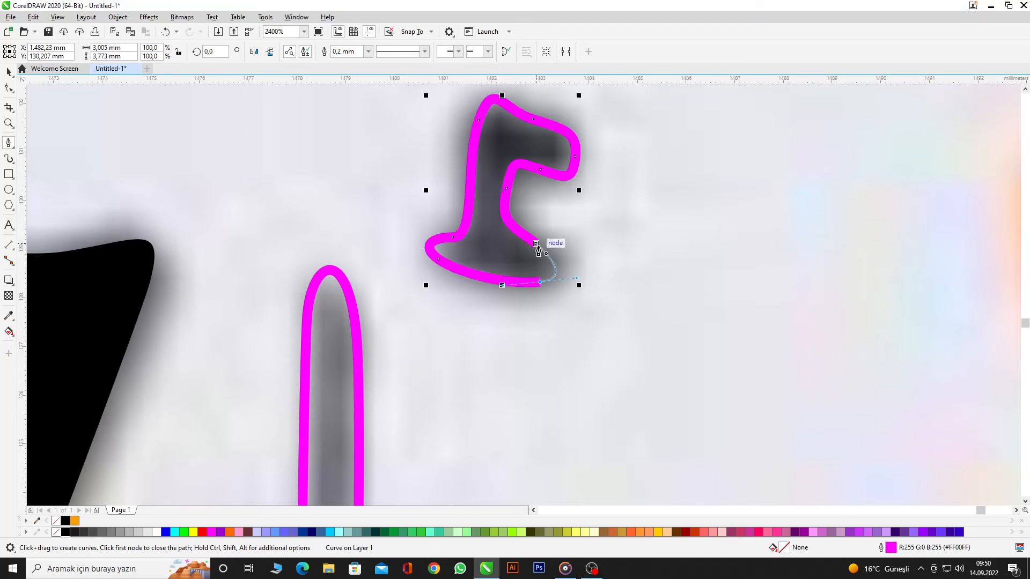
# - Start a Pen outline on the splatter beside Life, tracing its left notch and pointed arm up to the top hook
pyautogui.scroll(-6, 542, 242)
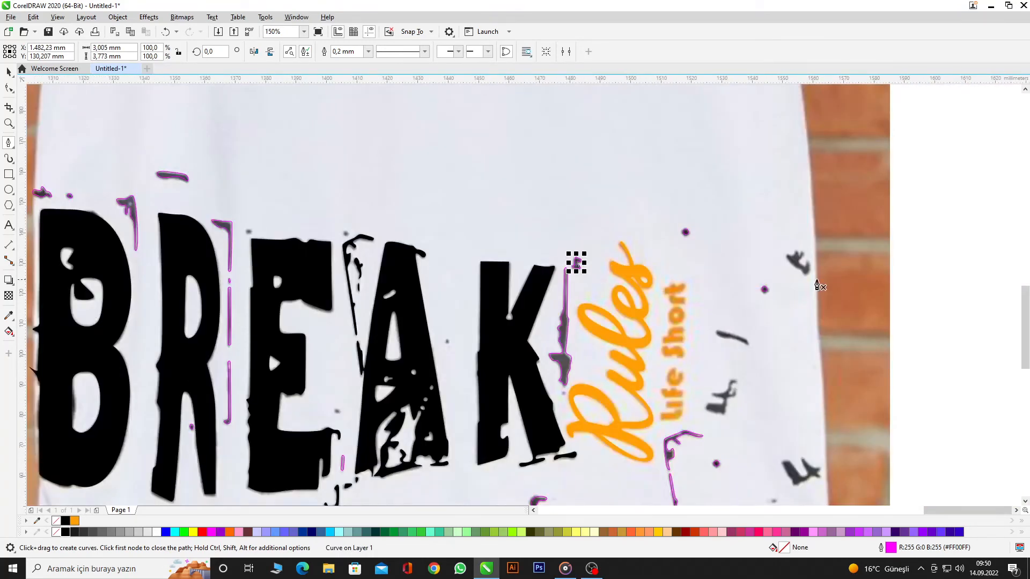
pyautogui.scroll(5, 721, 397)
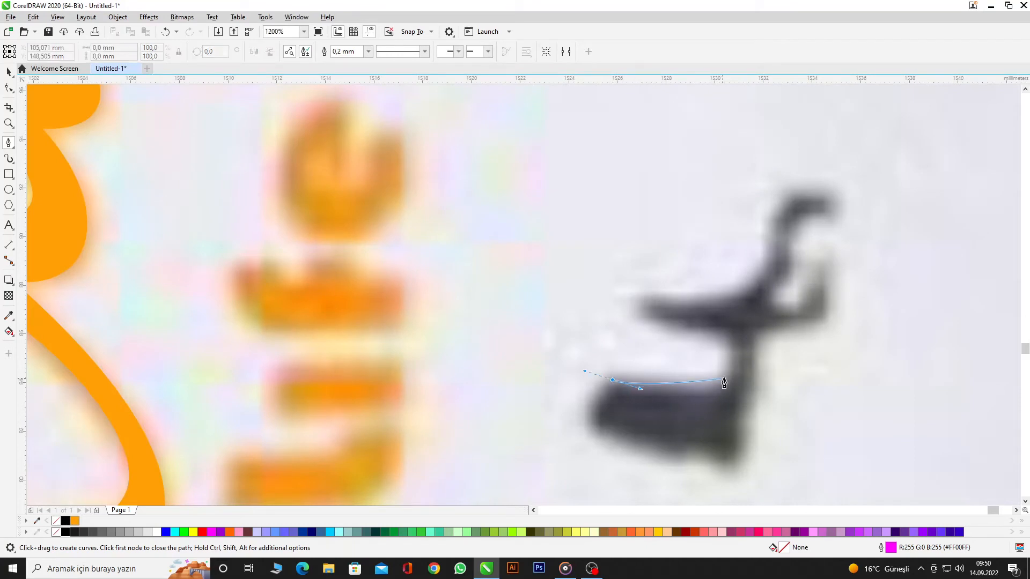
pyautogui.moveTo(725, 377)
pyautogui.mouseDown()
pyautogui.moveTo(735, 351)
pyautogui.moveTo(647, 322)
pyautogui.moveTo(637, 292)
pyautogui.mouseUp()
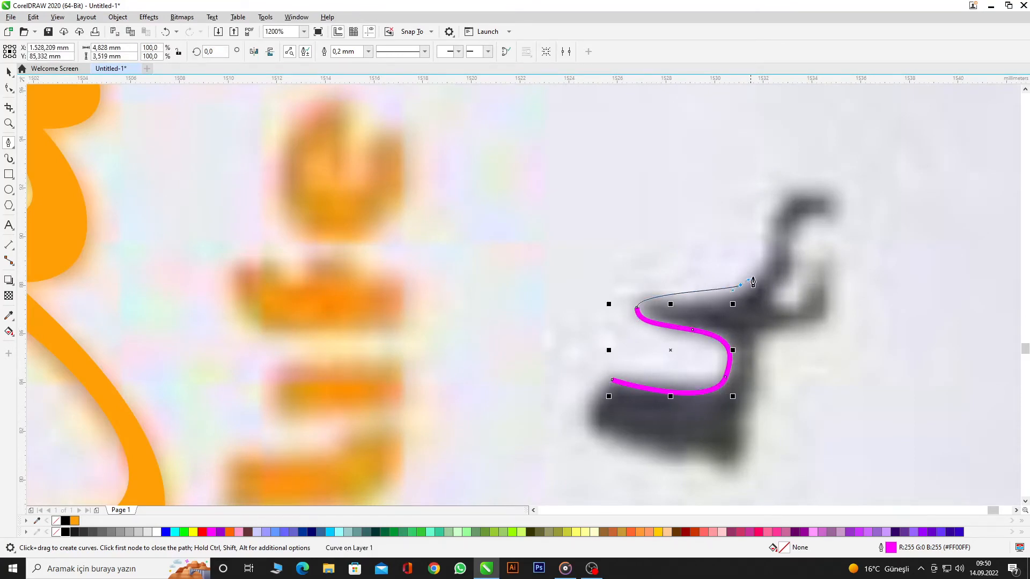
pyautogui.moveTo(753, 282); pyautogui.dragTo(756, 280)
pyautogui.moveTo(766, 219); pyautogui.dragTo(768, 210)
pyautogui.moveTo(821, 189); pyautogui.dragTo(850, 191)
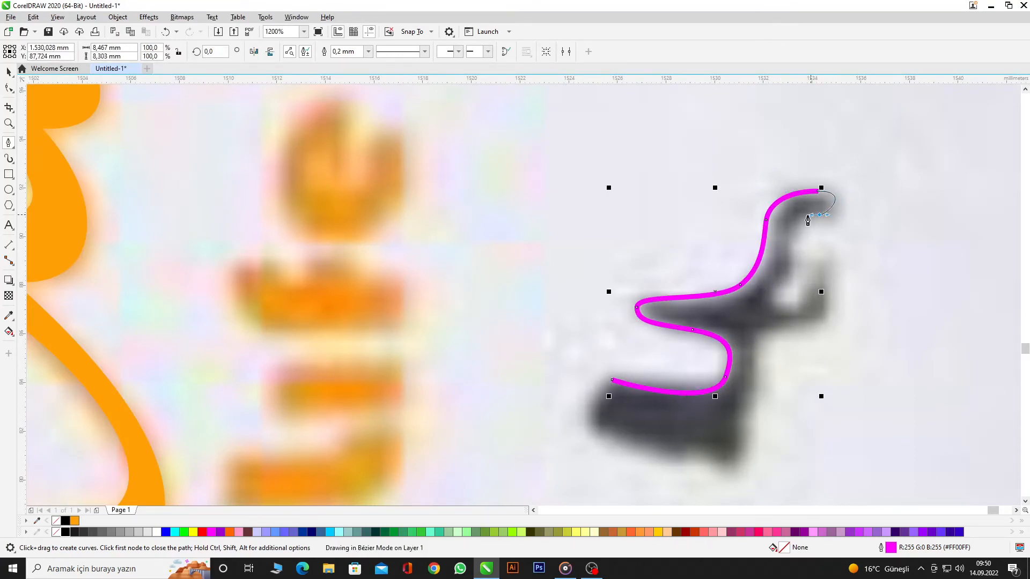
# - Trace the hook's underside, the right prong and the lower block, and close the outline at about 10.2 × 11.3 mm
pyautogui.moveTo(807, 220); pyautogui.dragTo(806, 221)
pyautogui.moveTo(790, 240); pyautogui.dragTo(790, 258)
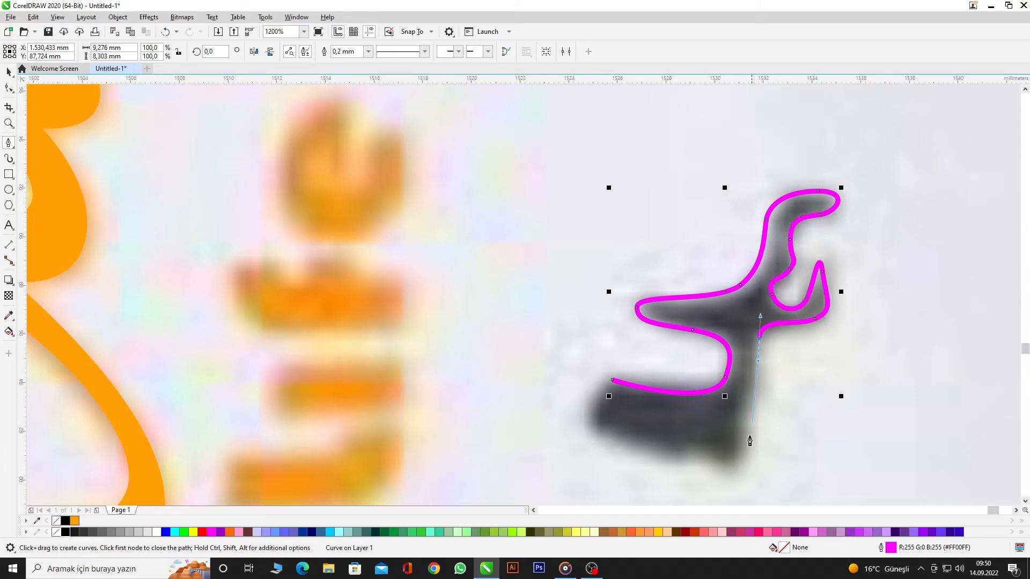
pyautogui.moveTo(735, 466); pyautogui.dragTo(734, 468)
pyautogui.click(591, 425)
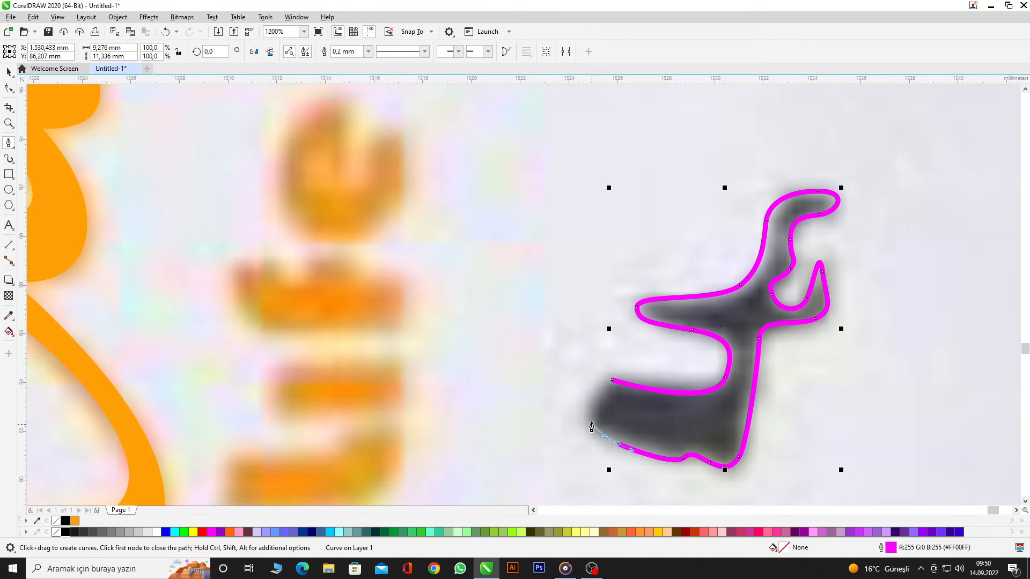
pyautogui.click(613, 379)
# - Draw a closed Pen outline about 10.4 × 4.5 mm around the curved dash right of Short
pyautogui.scroll(-3, 592, 340)
pyautogui.scroll(3, 669, 241)
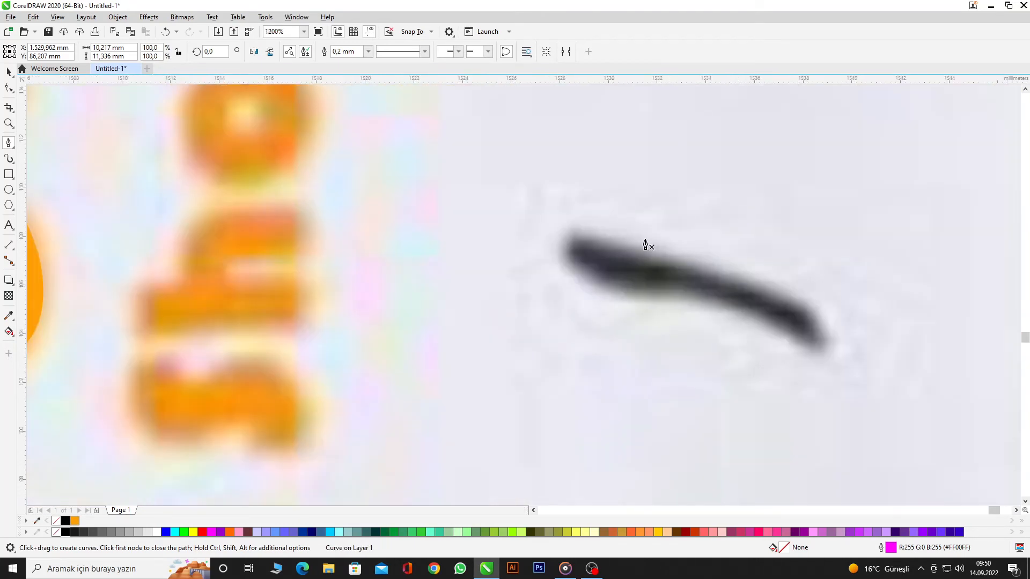
pyautogui.click(811, 314)
pyautogui.moveTo(570, 251); pyautogui.dragTo(573, 264)
pyautogui.moveTo(667, 291); pyautogui.dragTo(715, 297)
pyautogui.click(793, 335)
pyautogui.moveTo(818, 348); pyautogui.dragTo(821, 328)
# - Start a Pen outline on the splatter near the shirt's upper right edge, from its left corner over both upper peaks
pyautogui.scroll(-2, 754, 198)
pyautogui.scroll(2, 726, 255)
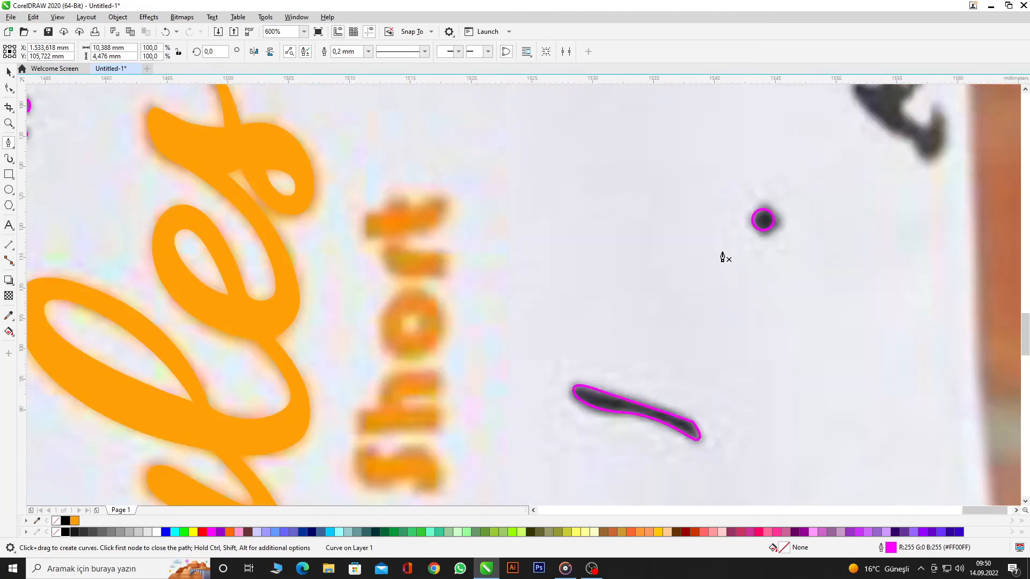
pyautogui.scroll(5, 673, 356)
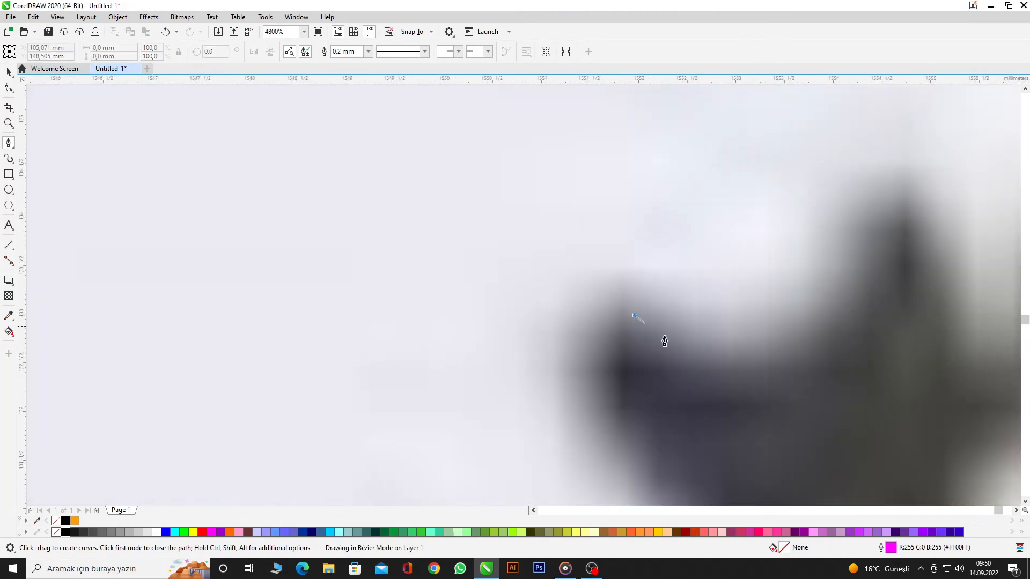
pyautogui.click(863, 238)
pyautogui.moveTo(934, 236); pyautogui.dragTo(963, 321)
pyautogui.scroll(-1, 816, 258)
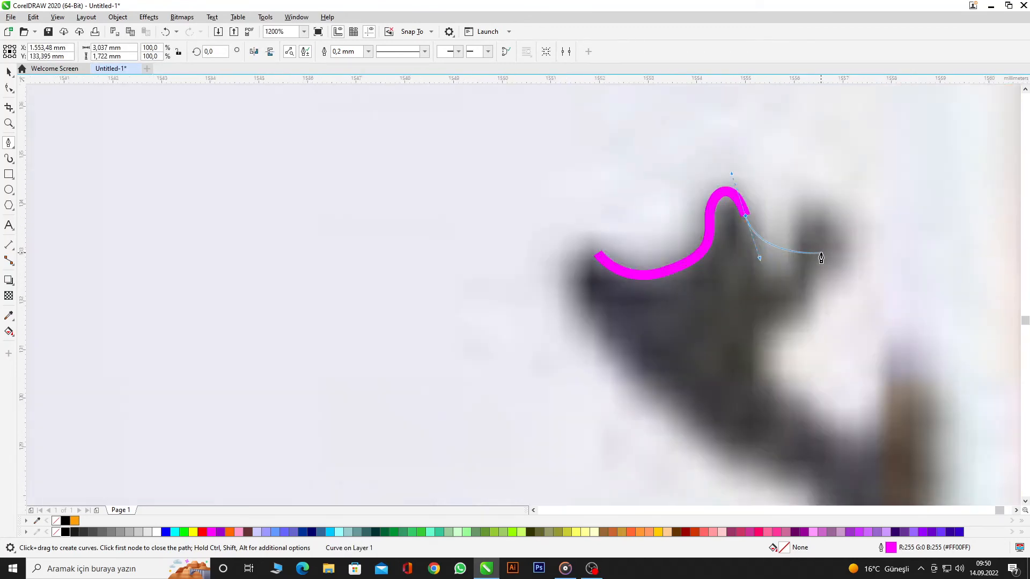
pyautogui.scroll(1, 765, 274)
pyautogui.click(764, 265)
pyautogui.moveTo(790, 158); pyautogui.dragTo(834, 158)
pyautogui.click(893, 257)
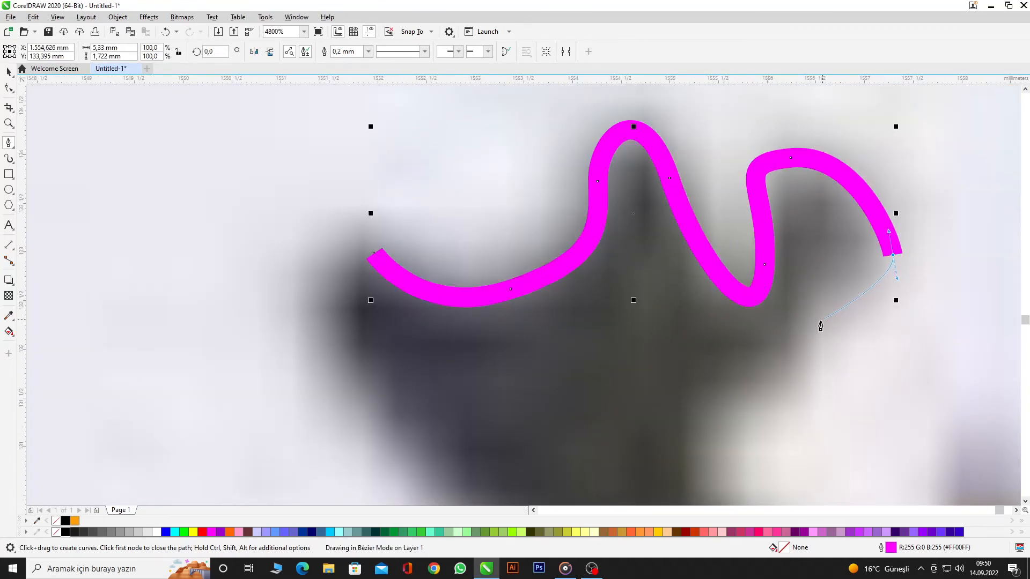
# - Continue the outline below the second peak and around the inner hollow to the top of the right prong
pyautogui.moveTo(814, 329); pyautogui.dragTo(804, 399)
pyautogui.scroll(-3, 697, 405)
pyautogui.scroll(3, 670, 322)
pyautogui.moveTo(668, 181); pyautogui.dragTo(638, 180)
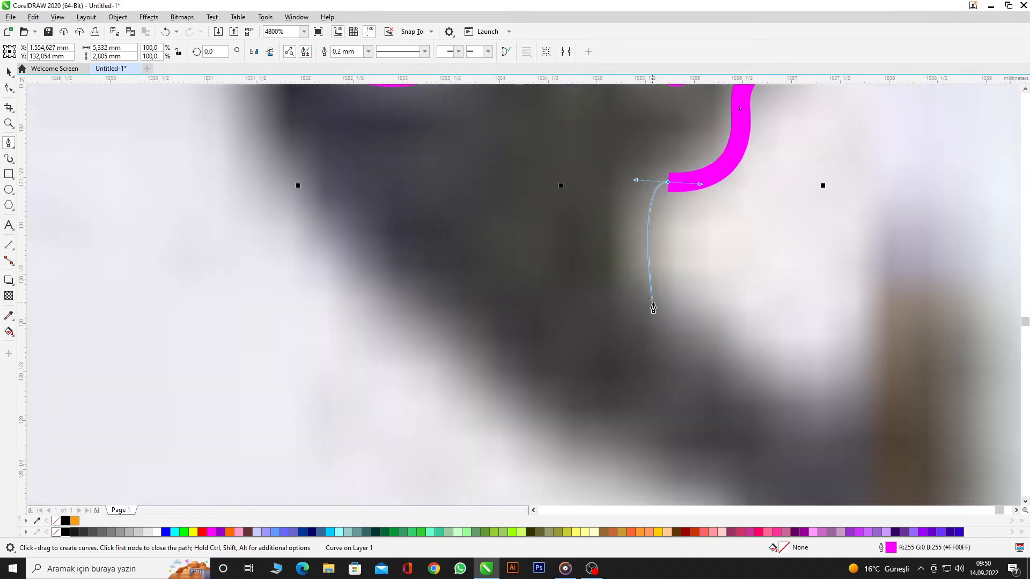
pyautogui.moveTo(666, 313); pyautogui.dragTo(768, 400)
pyautogui.click(885, 344)
pyautogui.moveTo(944, 232); pyautogui.dragTo(1009, 269)
# - Trace the prong's right side, the lower tip and the slanted left edge, and close the outline at about 7.7 × 7.6 mm
pyautogui.scroll(-3, 844, 230)
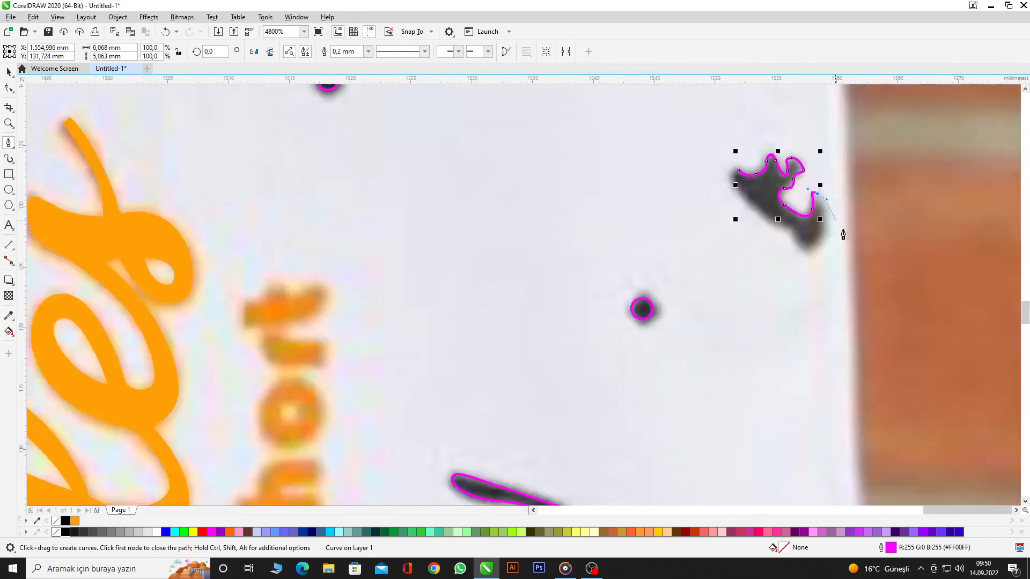
pyautogui.scroll(2, 760, 256)
pyautogui.moveTo(707, 294); pyautogui.dragTo(638, 301)
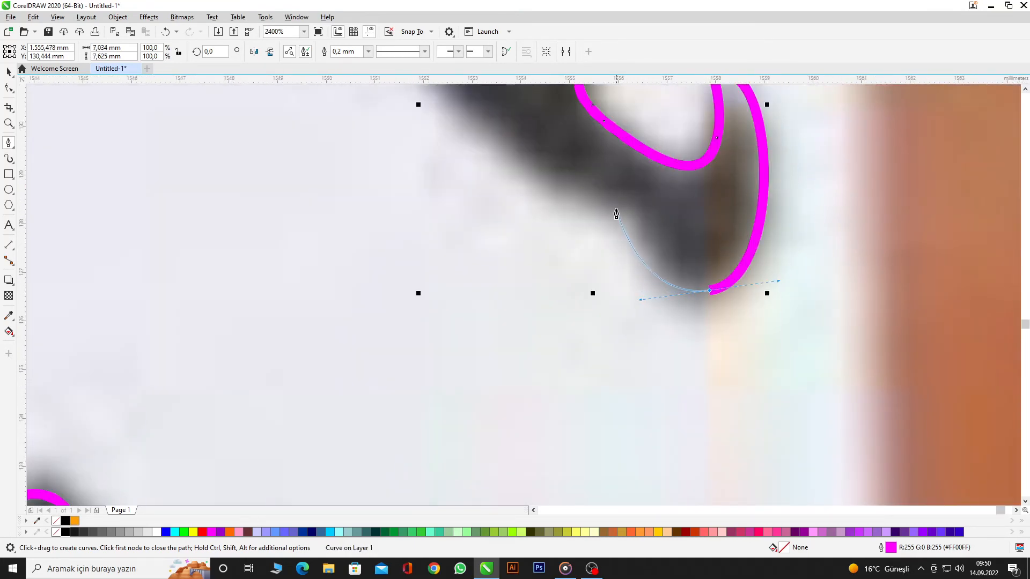
pyautogui.moveTo(612, 204); pyautogui.dragTo(569, 183)
pyautogui.scroll(-2, 605, 231)
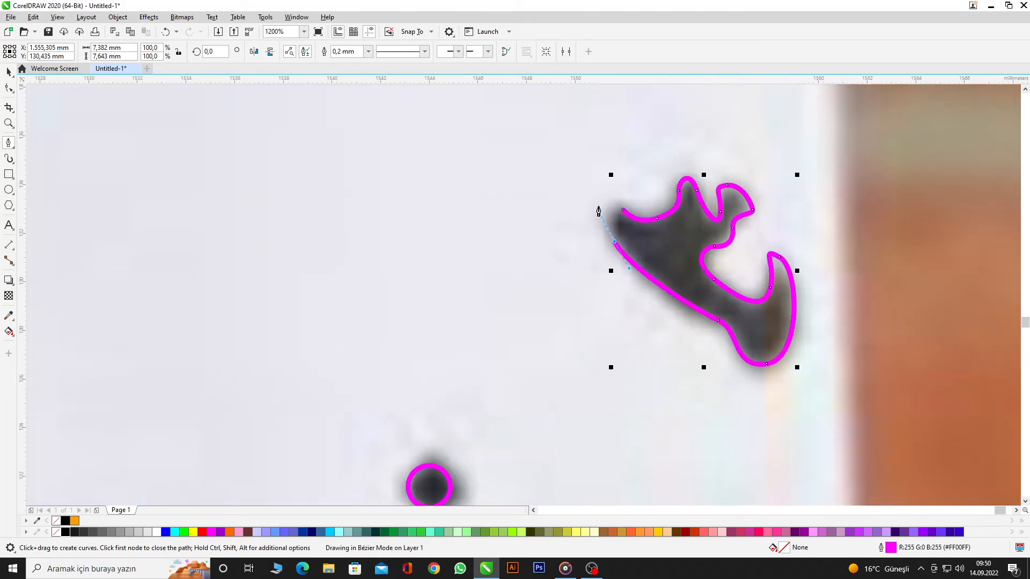
pyautogui.click(622, 213)
# - Draw a closed Pen outline about 12.3 × 8.8 mm around the U-shaped splatter near the shirt's lower right edge
pyautogui.scroll(-3, 622, 213)
pyautogui.scroll(3, 630, 440)
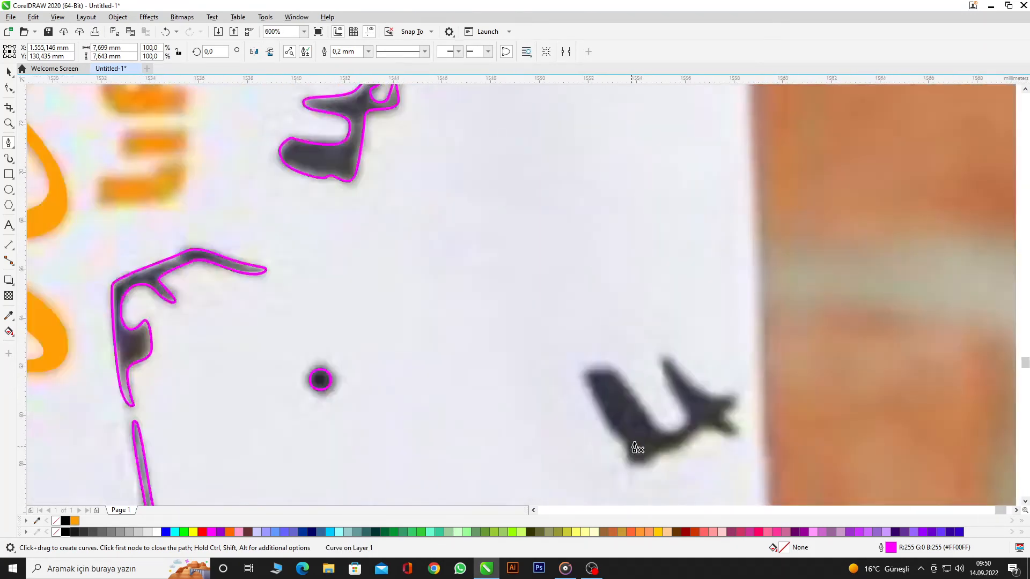
pyautogui.click(627, 453)
pyautogui.moveTo(600, 409); pyautogui.dragTo(531, 285)
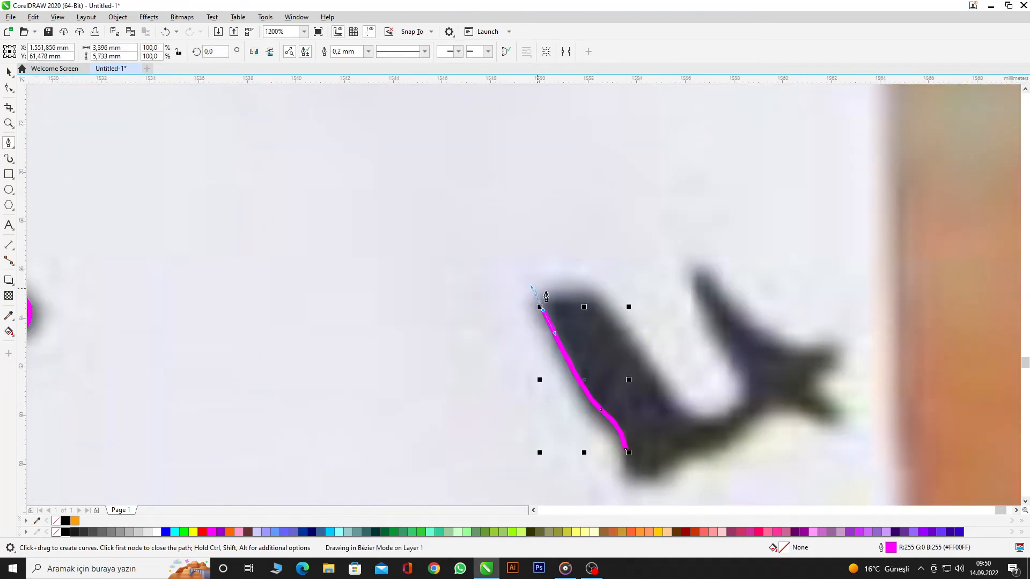
pyautogui.moveTo(610, 317); pyautogui.dragTo(643, 365)
pyautogui.moveTo(695, 420)
pyautogui.mouseDown()
pyautogui.moveTo(729, 413)
pyautogui.moveTo(734, 349)
pyautogui.mouseUp()
pyautogui.moveTo(690, 285); pyautogui.dragTo(697, 260)
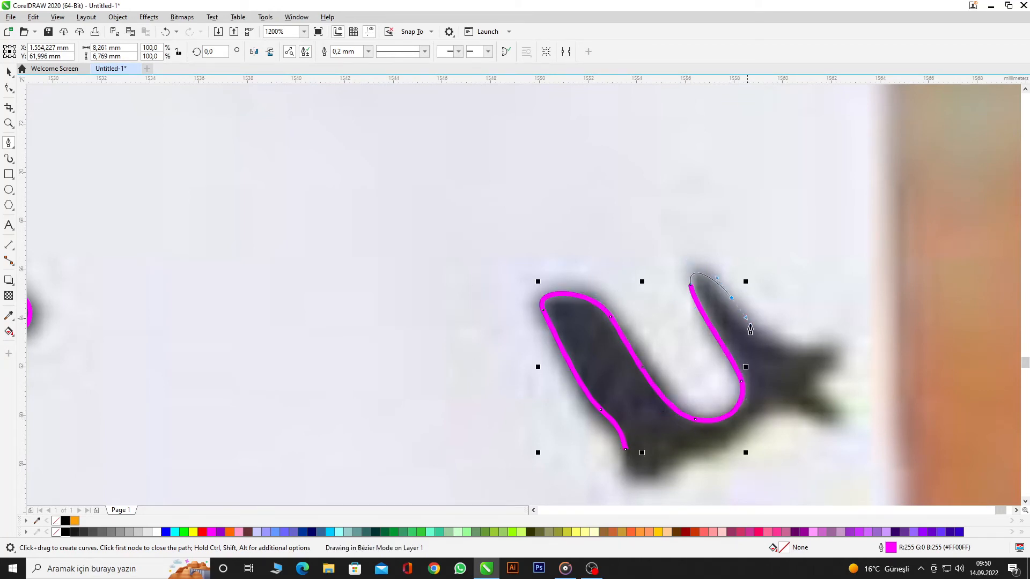
pyautogui.moveTo(730, 297)
pyautogui.mouseDown()
pyautogui.moveTo(762, 339)
pyautogui.moveTo(828, 346)
pyautogui.moveTo(828, 400)
pyautogui.moveTo(821, 424)
pyautogui.moveTo(777, 410)
pyautogui.moveTo(691, 455)
pyautogui.mouseUp()
pyautogui.click(626, 448)
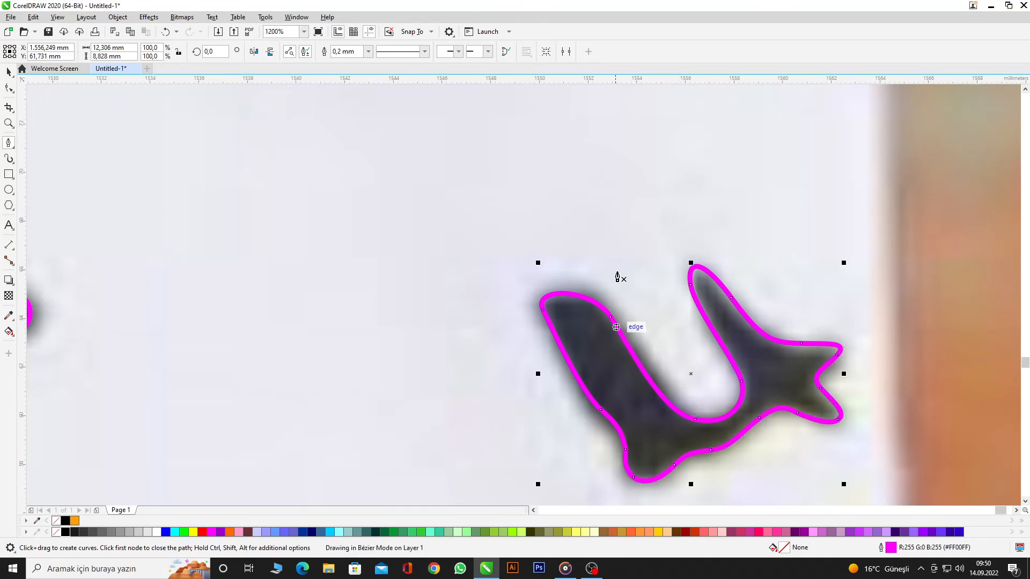
# - Draw a closed Pen outline about 1.3 × 0.9 mm around the small dot below and left of the U-shaped splatter
pyautogui.scroll(-5, 616, 275)
pyautogui.scroll(5, 606, 268)
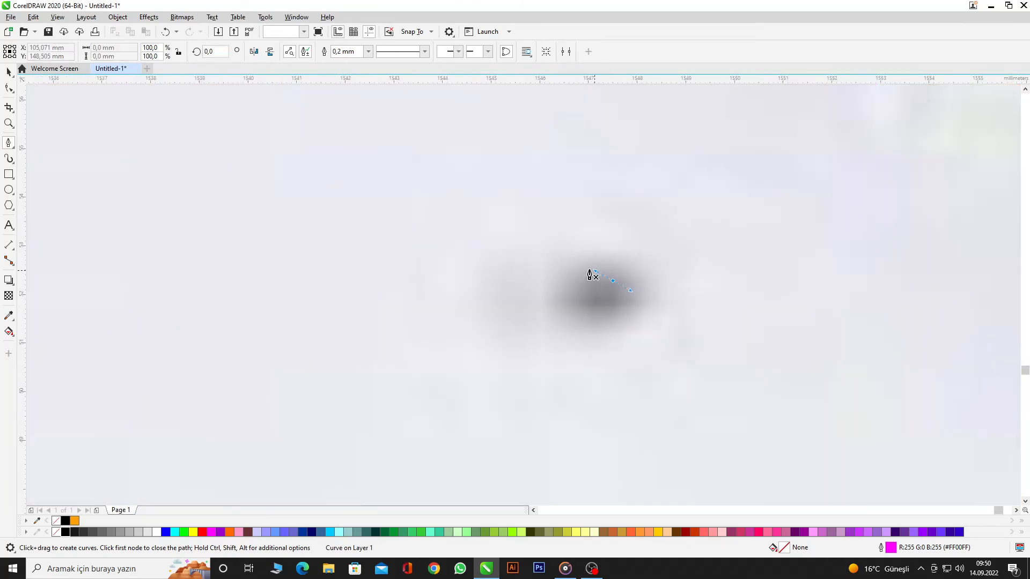
pyautogui.click(612, 279)
pyautogui.moveTo(577, 321); pyautogui.dragTo(636, 301)
# - Select all traced letters and splatter shapes except the orange Rules lettering and fill them black
pyautogui.scroll(-6, 635, 302)
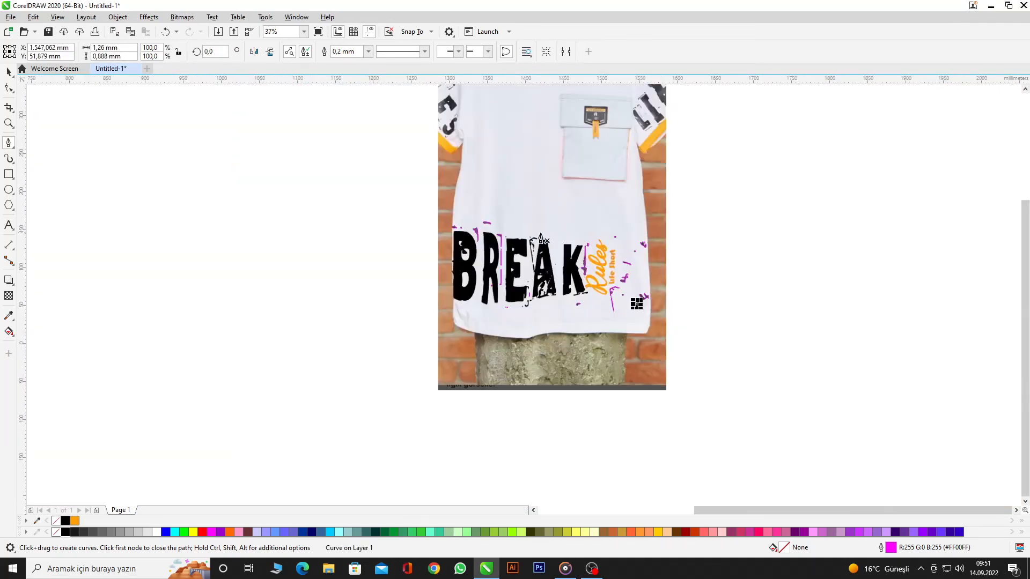
pyautogui.scroll(1, 382, 191)
pyautogui.click(8, 71)
pyautogui.moveTo(123, 126); pyautogui.dragTo(885, 470)
pyautogui.keyDown('shift'); pyautogui.click(673, 268); pyautogui.keyUp('shift')
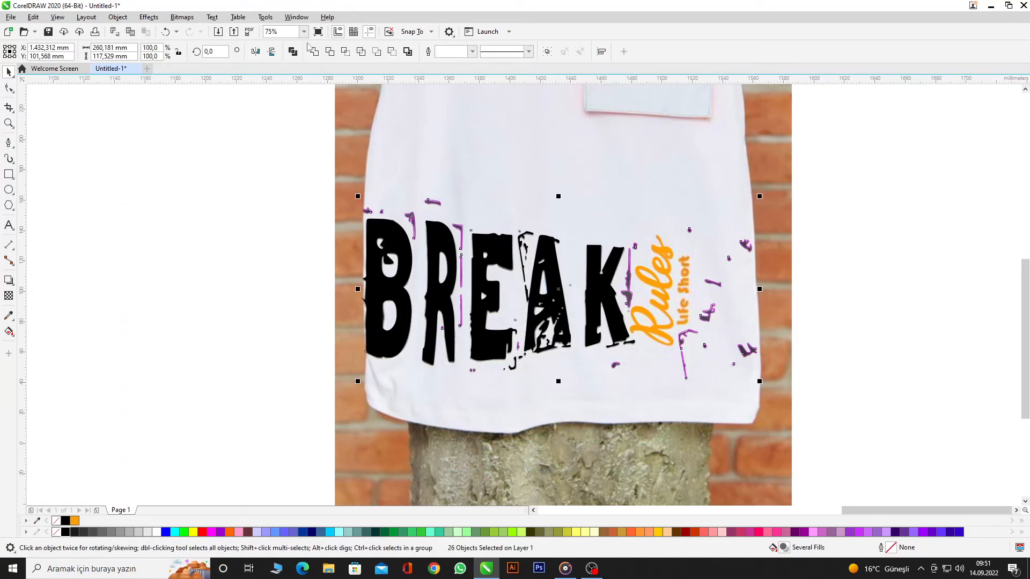
pyautogui.click(65, 521)
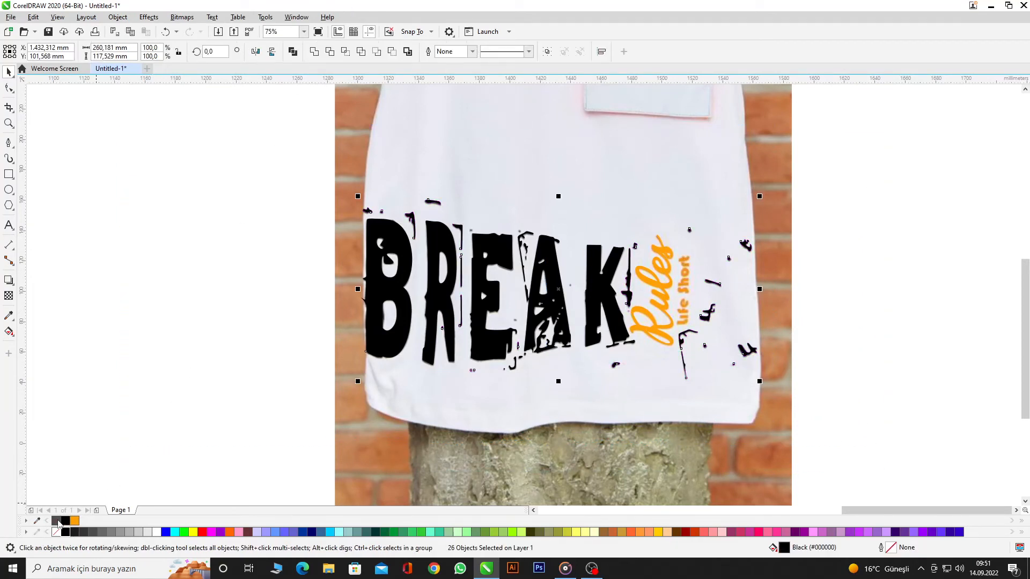
pyautogui.click(889, 246)
# - Add the artistic text "Life Short" on the blank shirt area right of the splatters
pyautogui.scroll(3, 688, 313)
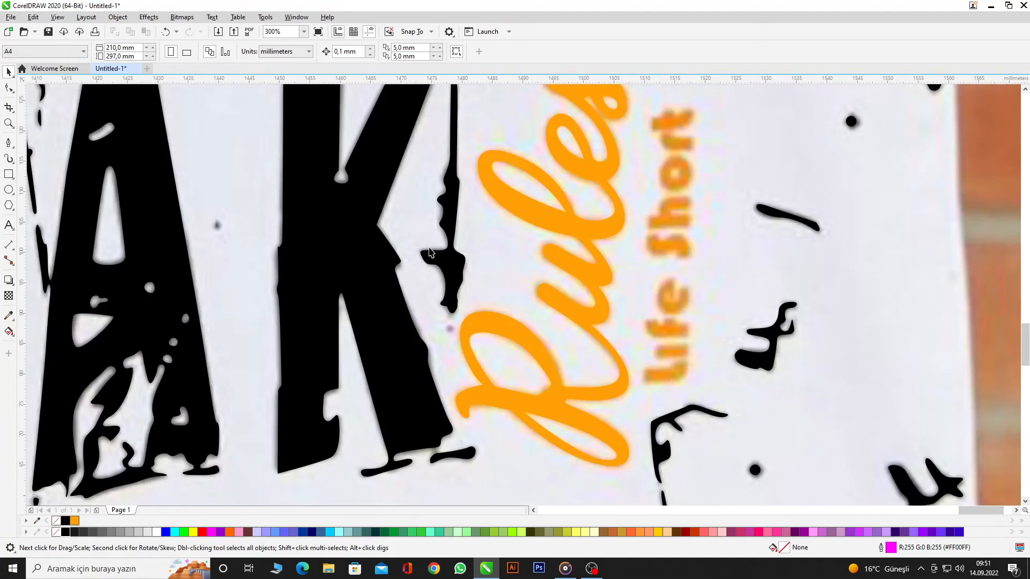
pyautogui.click(8, 225)
pyautogui.click(879, 294)
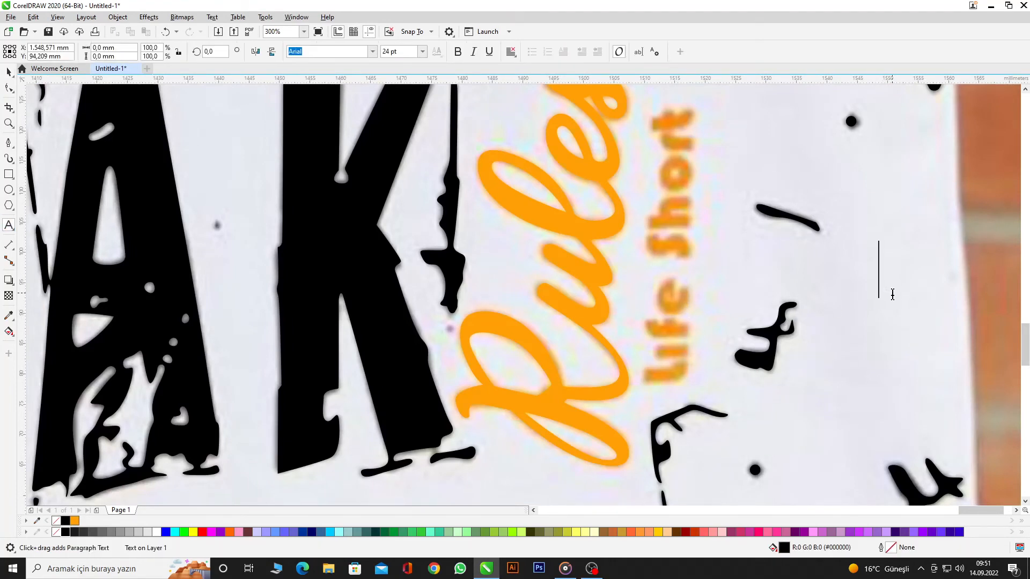
pyautogui.write('le')
pyautogui.press('BackSpace')
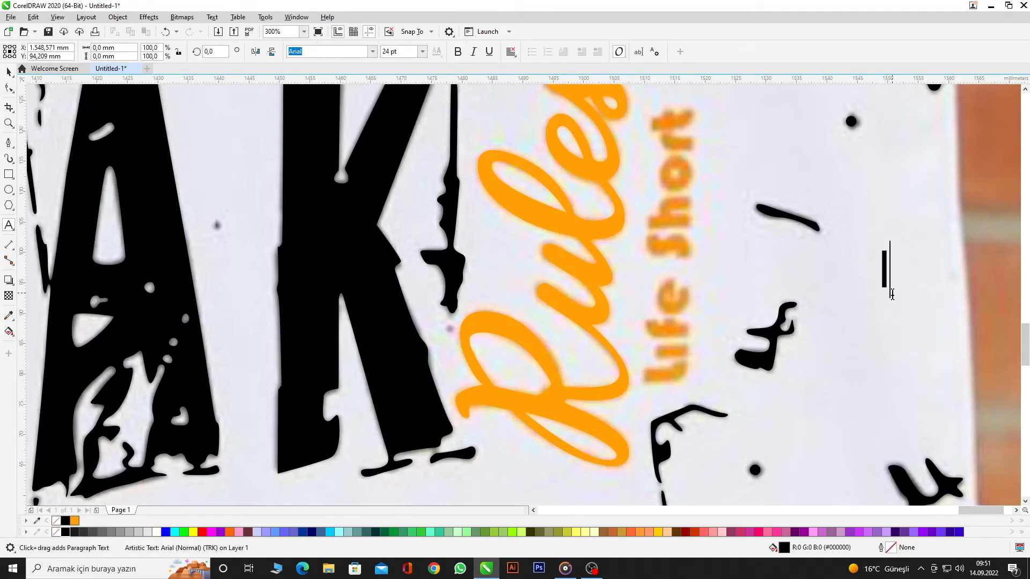
pyautogui.press('BackSpace')
pyautogui.write('Life')
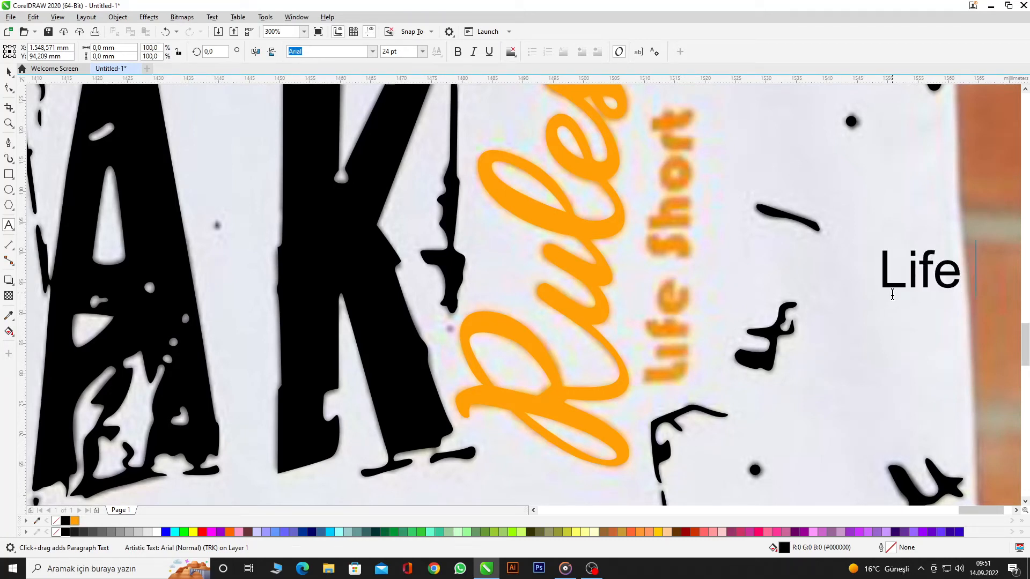
pyautogui.write(' Short')
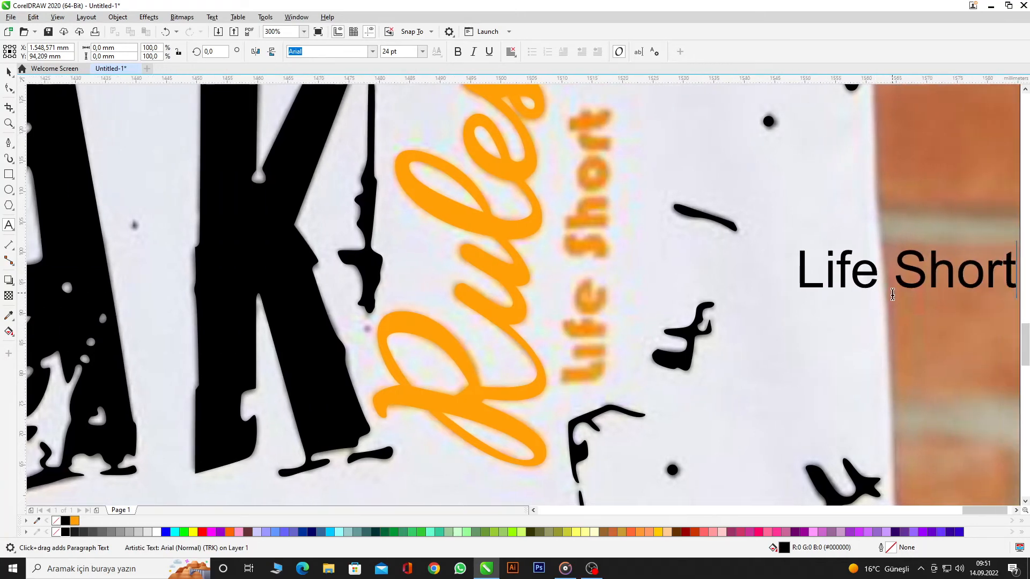
# - Set the font of the Life Short text to Blippo Blk BT
pyautogui.click(8, 71)
pyautogui.click(372, 52)
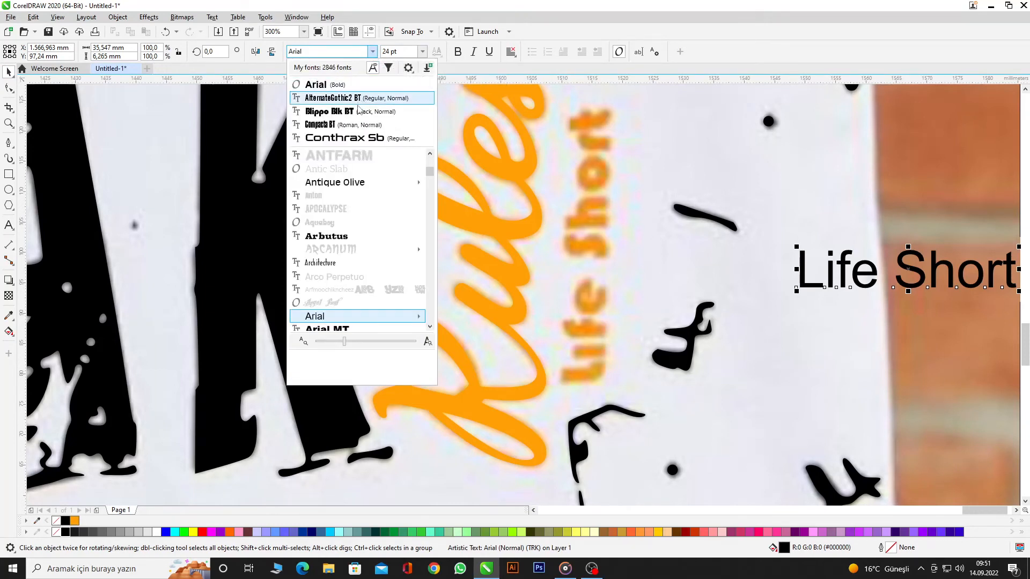
pyautogui.click(358, 111)
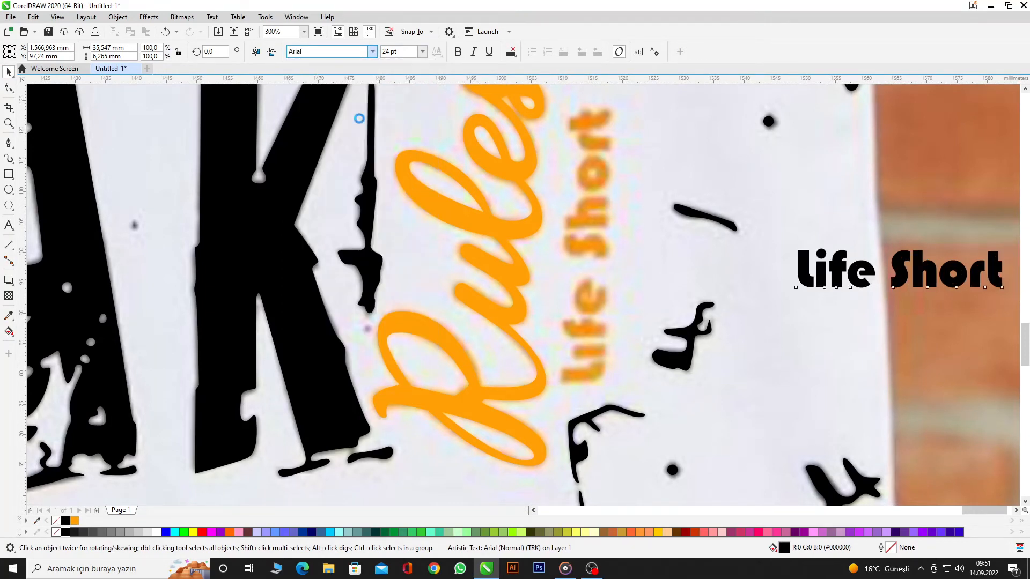
# - Move the Life Short text onto the photo's vertical lettering beside Rules and rotate it 90°
pyautogui.moveTo(904, 274); pyautogui.dragTo(613, 250)
pyautogui.click(613, 249)
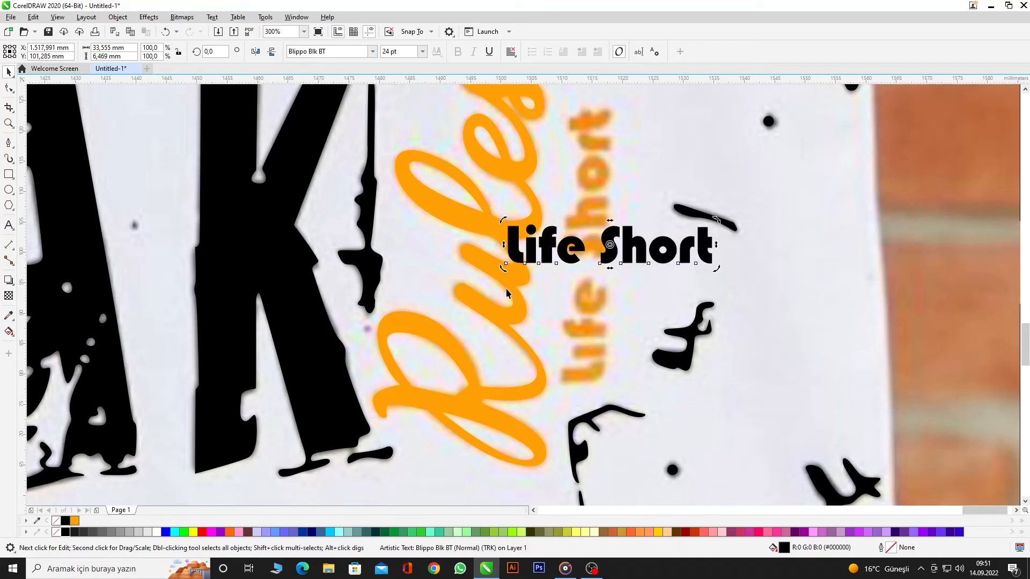
pyautogui.moveTo(501, 270); pyautogui.dragTo(634, 352)
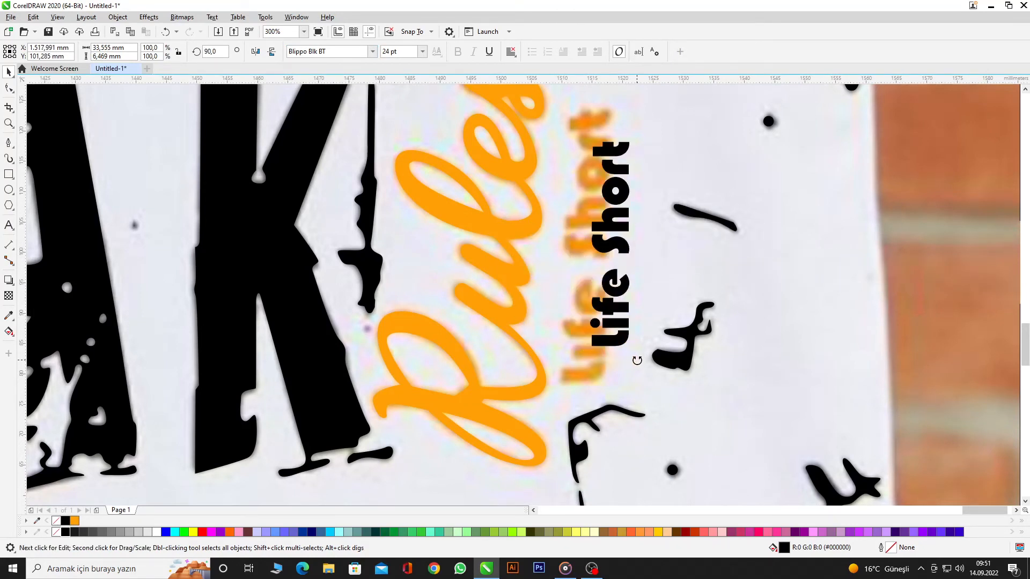
# - Fit the Life Short text over the photo's lettering at about 31.9 pt and fill it with the document's orange
pyautogui.moveTo(617, 174); pyautogui.dragTo(598, 142)
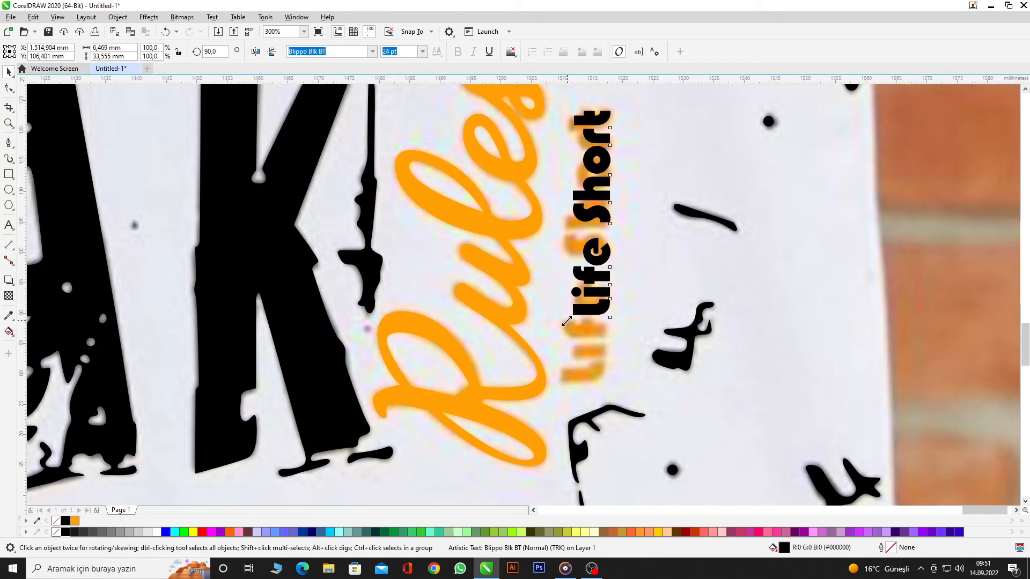
pyautogui.moveTo(567, 321); pyautogui.dragTo(550, 385)
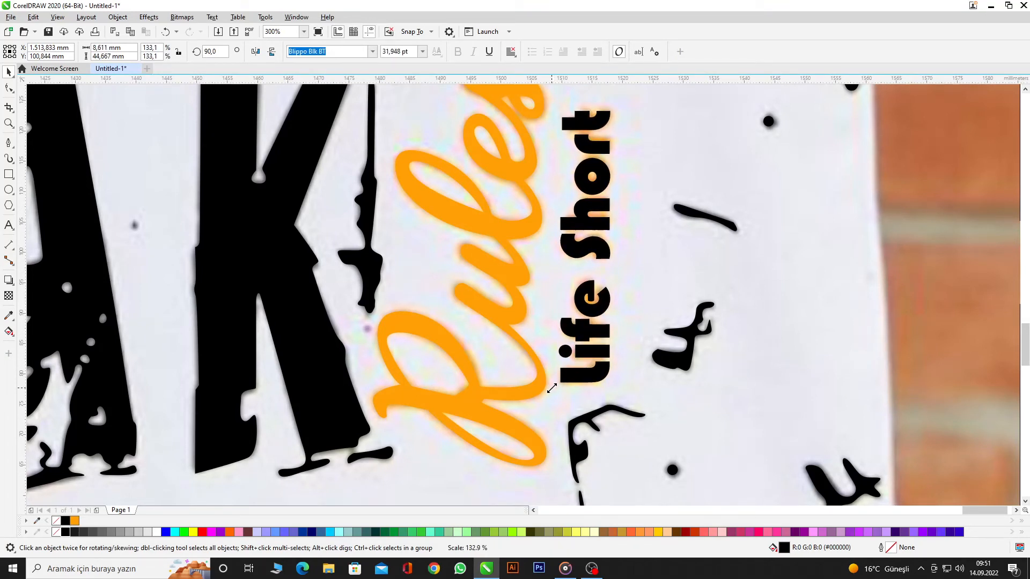
pyautogui.click(75, 521)
# - Select the whole traced BREAK Rules Life Short artwork with its splatters and group it
pyautogui.scroll(-4, 558, 273)
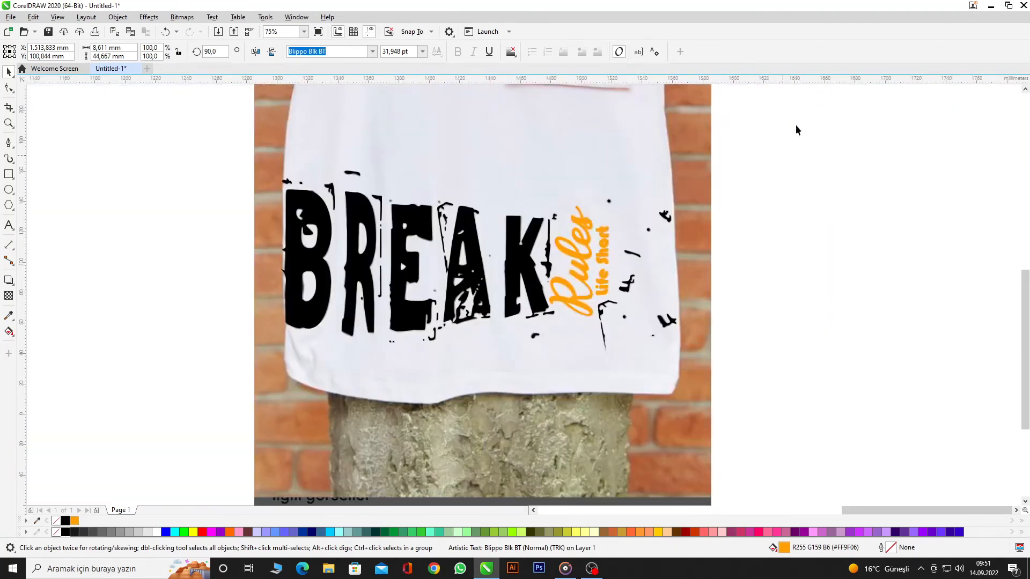
pyautogui.moveTo(796, 121); pyautogui.dragTo(197, 436)
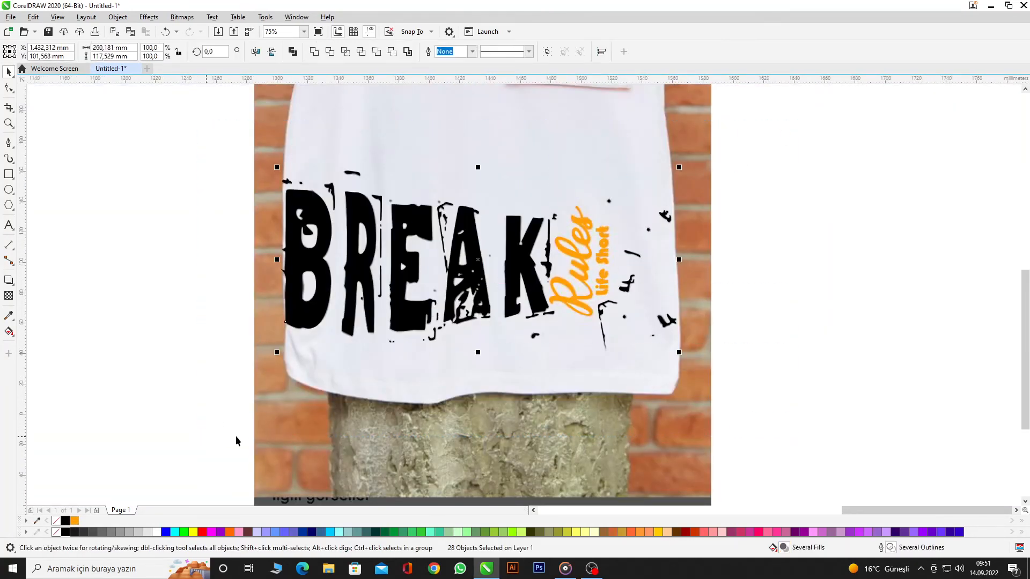
pyautogui.hotkey('ctrl', 'g')
# - Examine the pocket's badge and ribbon in the photo up close, and view the whole shirt
pyautogui.scroll(-3, 563, 493)
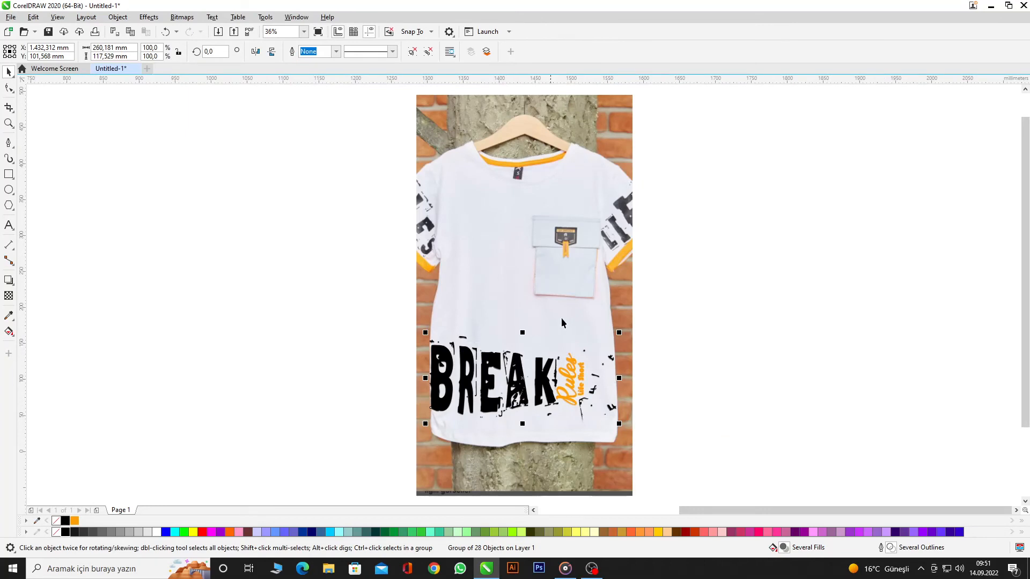
pyautogui.scroll(3, 562, 323)
pyautogui.scroll(-1, 560, 353)
pyautogui.scroll(3, 558, 195)
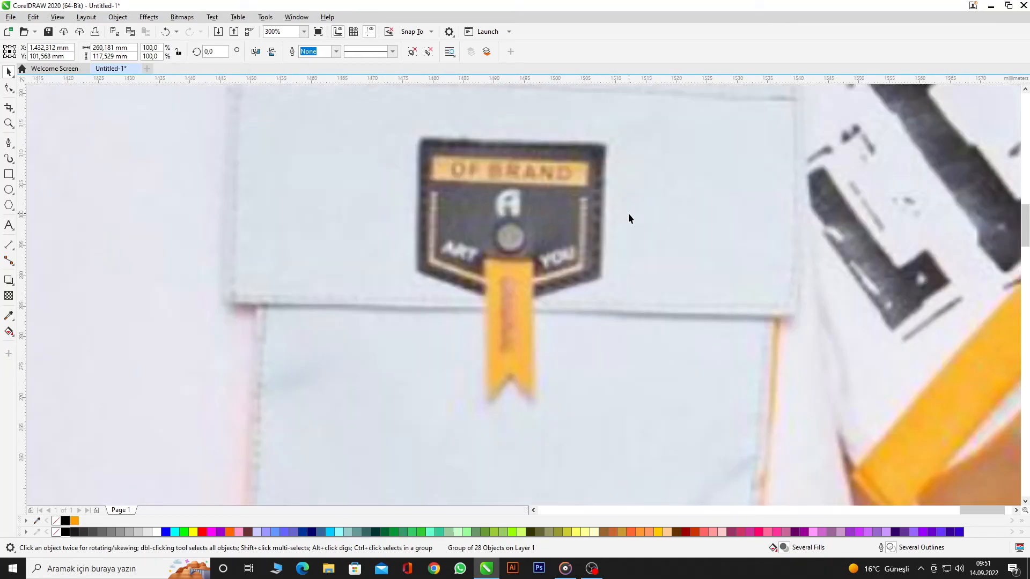
pyautogui.scroll(2, 473, 187)
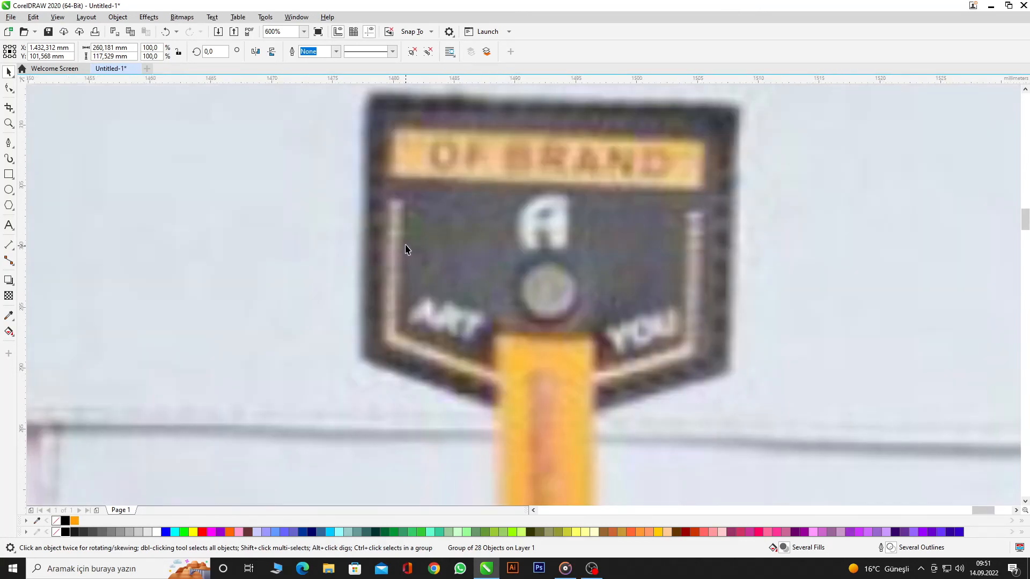
pyautogui.scroll(-2, 592, 267)
pyautogui.scroll(2, 440, 261)
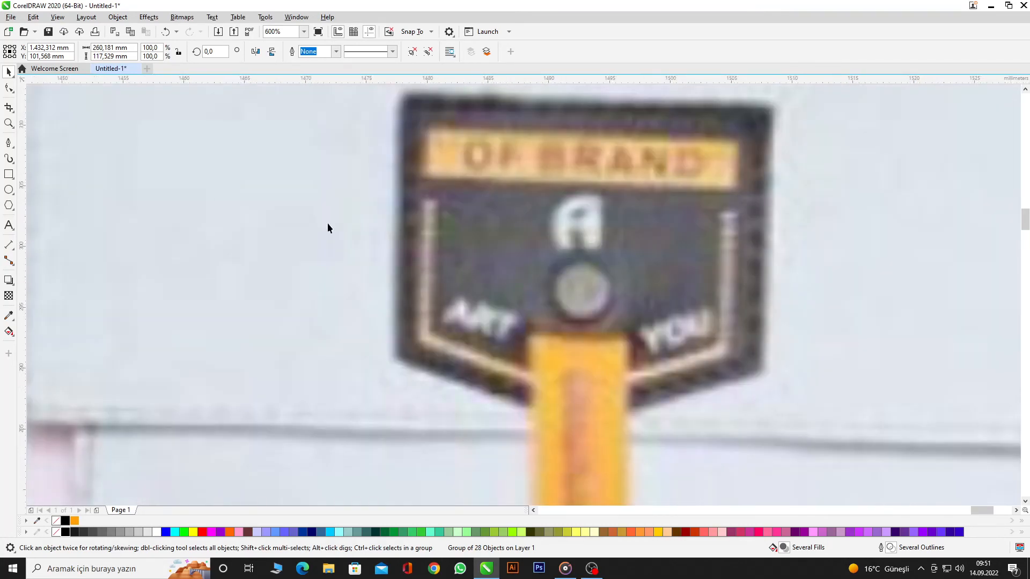
pyautogui.scroll(-3, 762, 274)
pyautogui.scroll(-1, 584, 248)
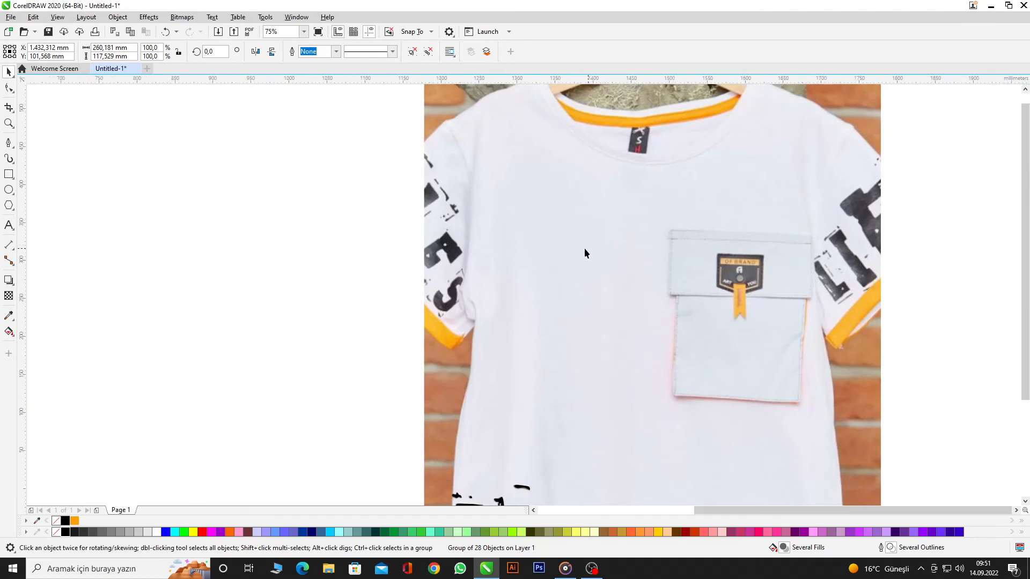
pyautogui.click(815, 311)
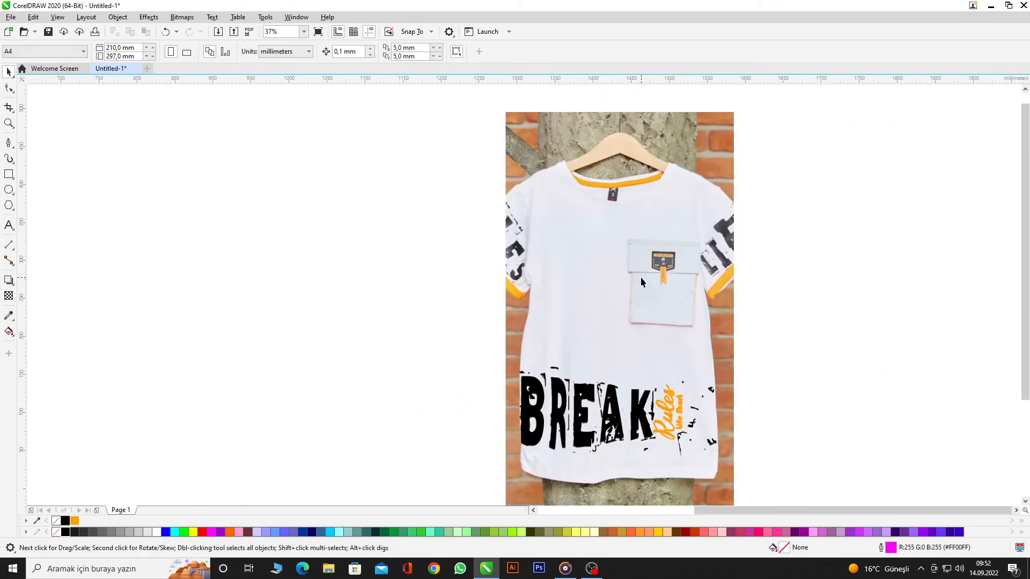
pyautogui.hotkey('shift', 'F4')
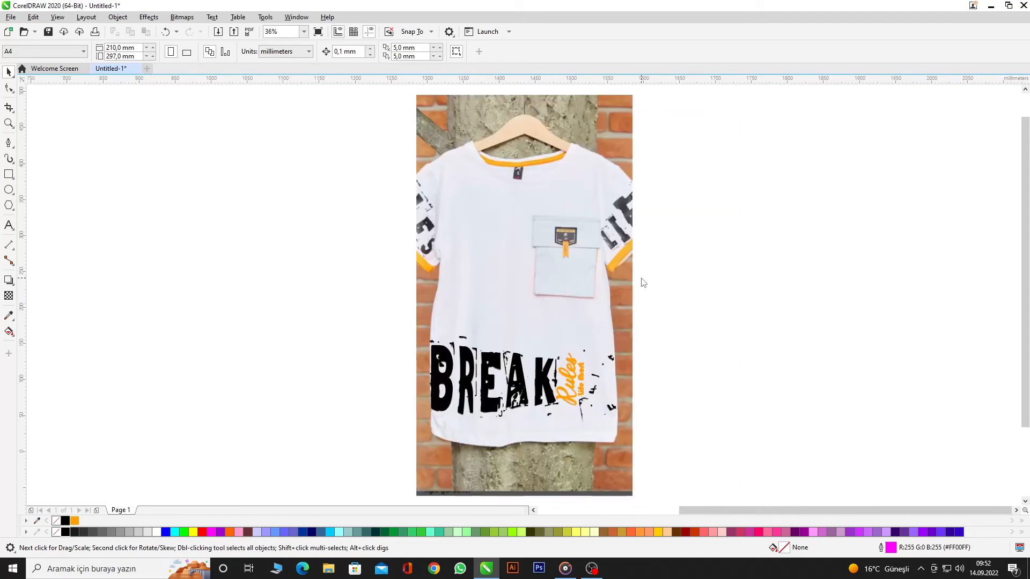
# - Import the shirt template 2023 - 05 from the model folder and place it to the right of the photo
pyautogui.hotkey('ctrl', 'i')
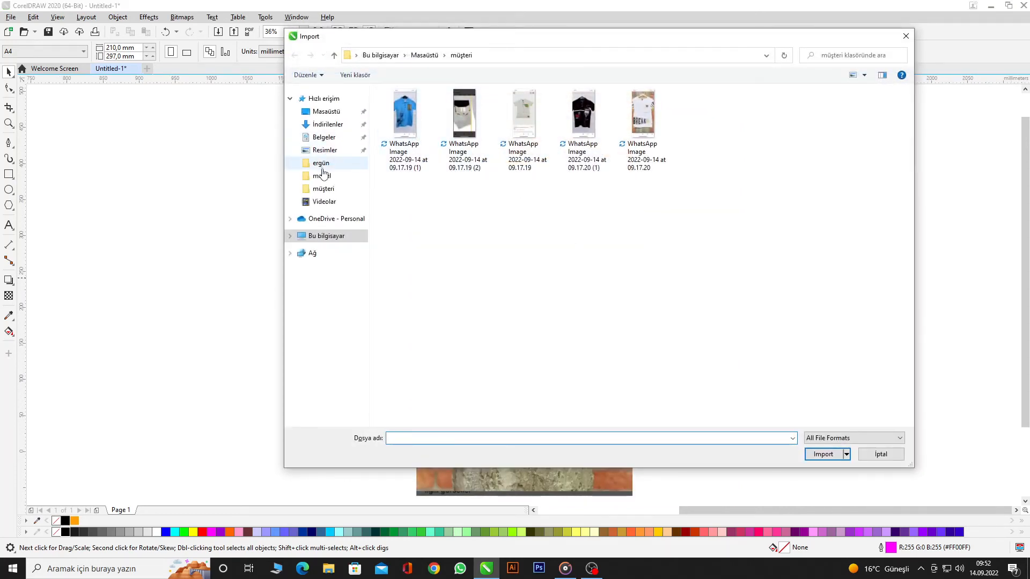
pyautogui.click(322, 177)
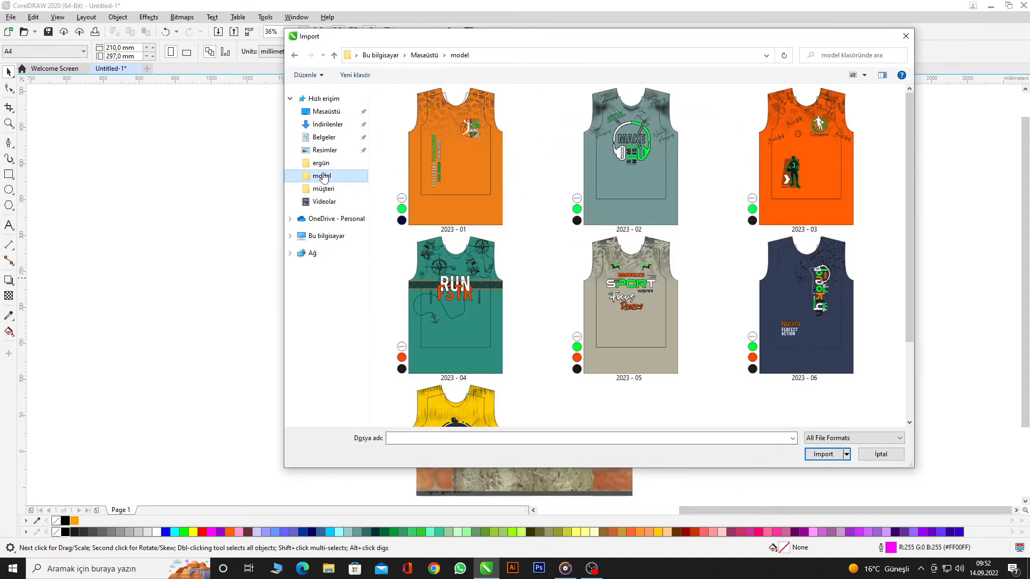
pyautogui.click(588, 343)
pyautogui.click(823, 476)
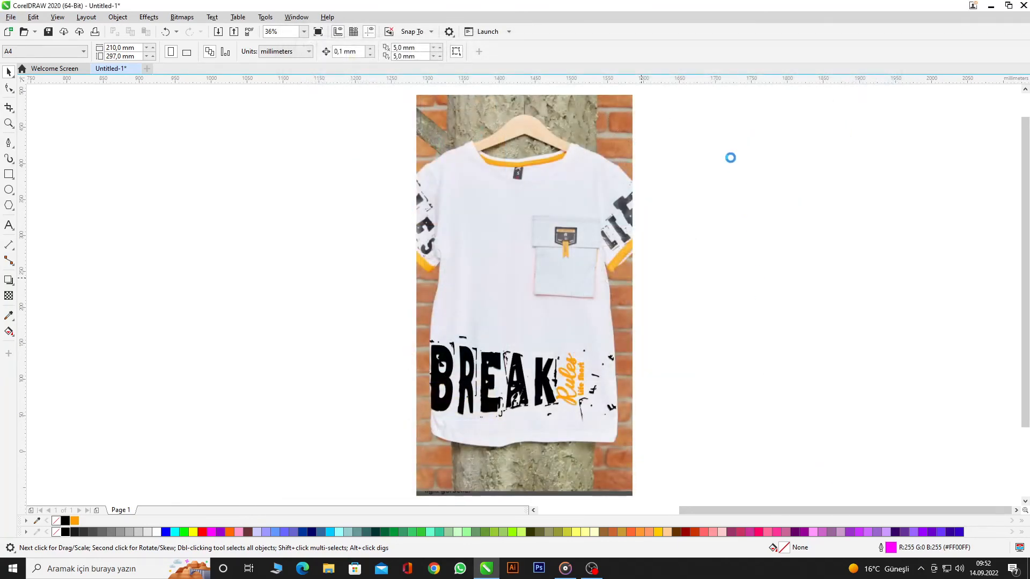
pyautogui.click(697, 128)
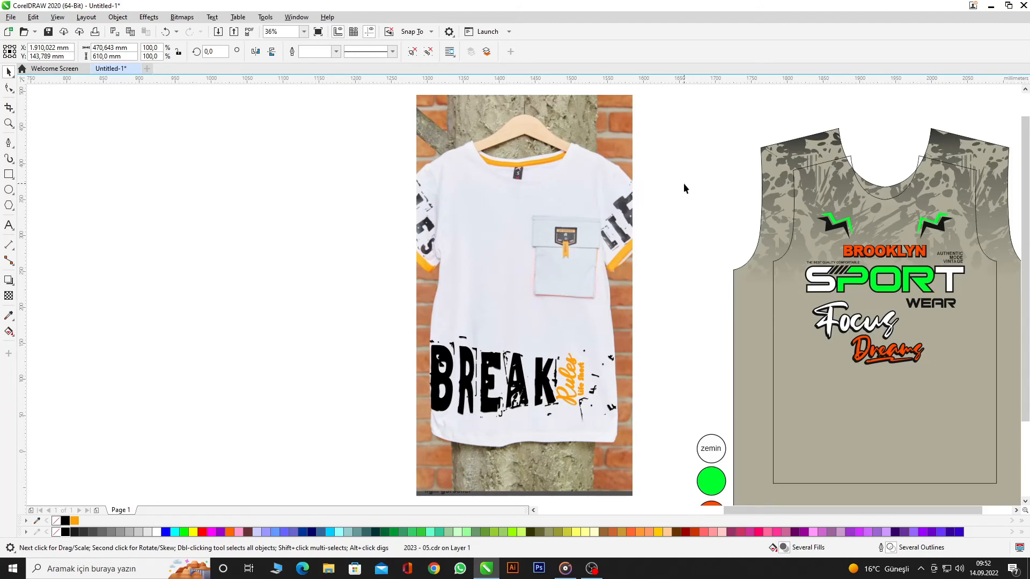
# - Ungroup the imported shirt template into its separate objects
pyautogui.rightClick(778, 161)
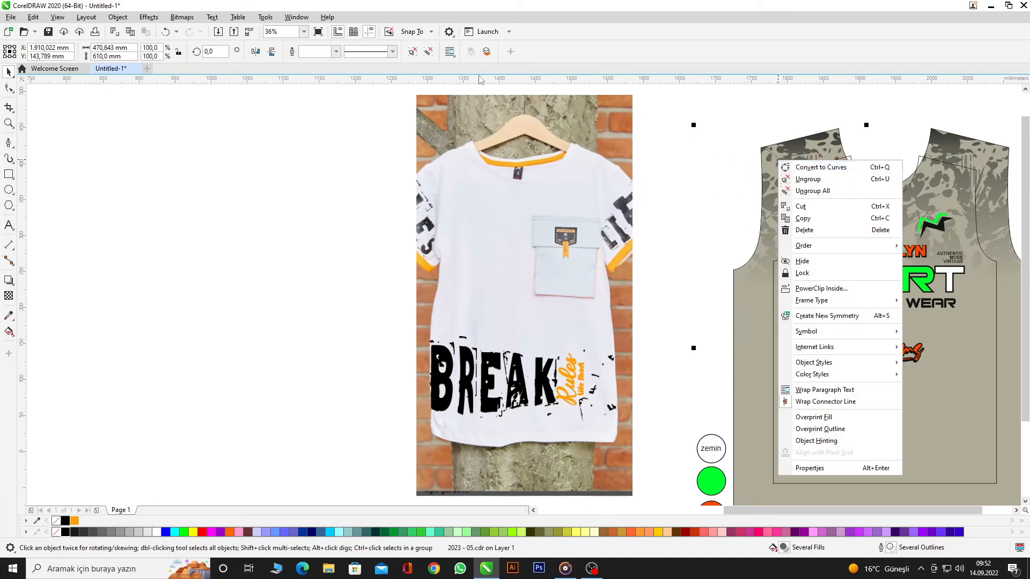
pyautogui.click(408, 56)
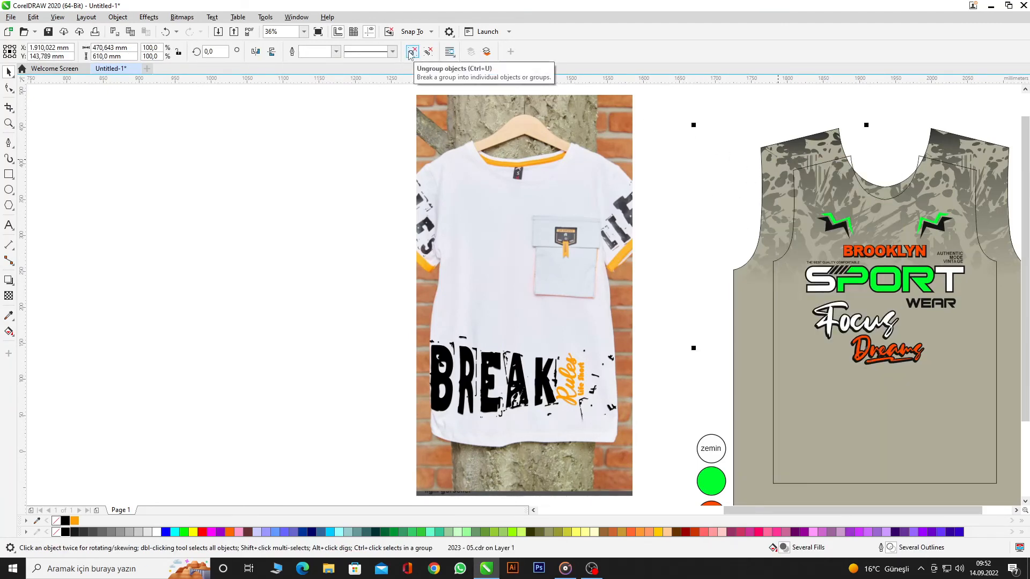
pyautogui.click(411, 55)
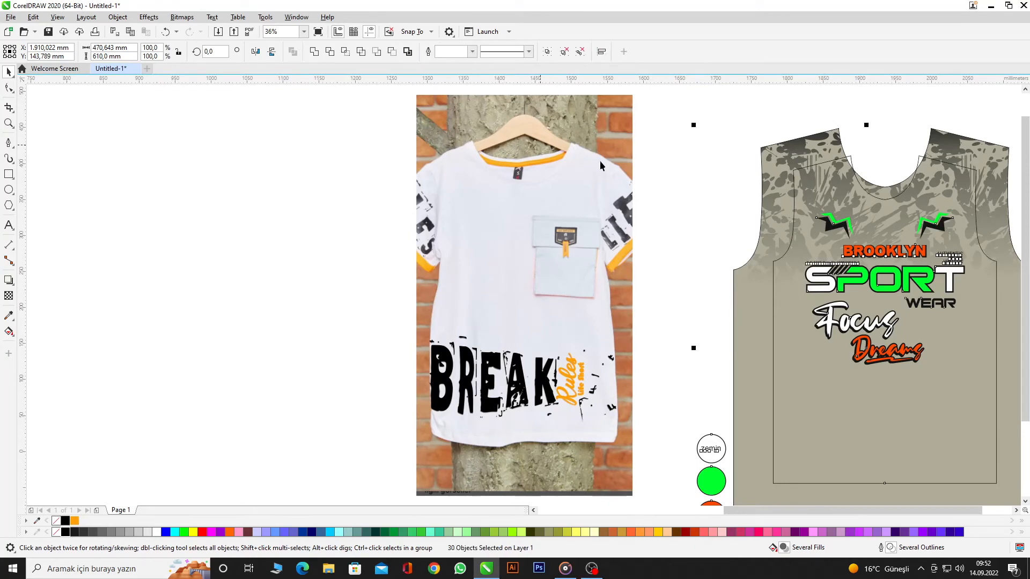
# - Extract the camouflage-like pattern from the template's shirt body PowerClip and delete it
pyautogui.click(778, 161)
pyautogui.rightClick(787, 159)
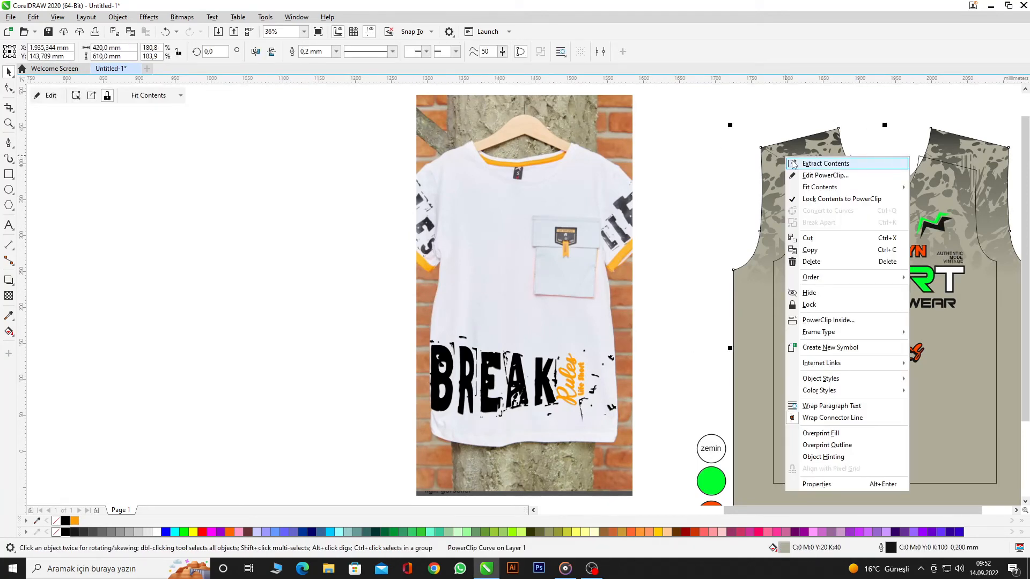
pyautogui.click(792, 163)
pyautogui.press('Delete')
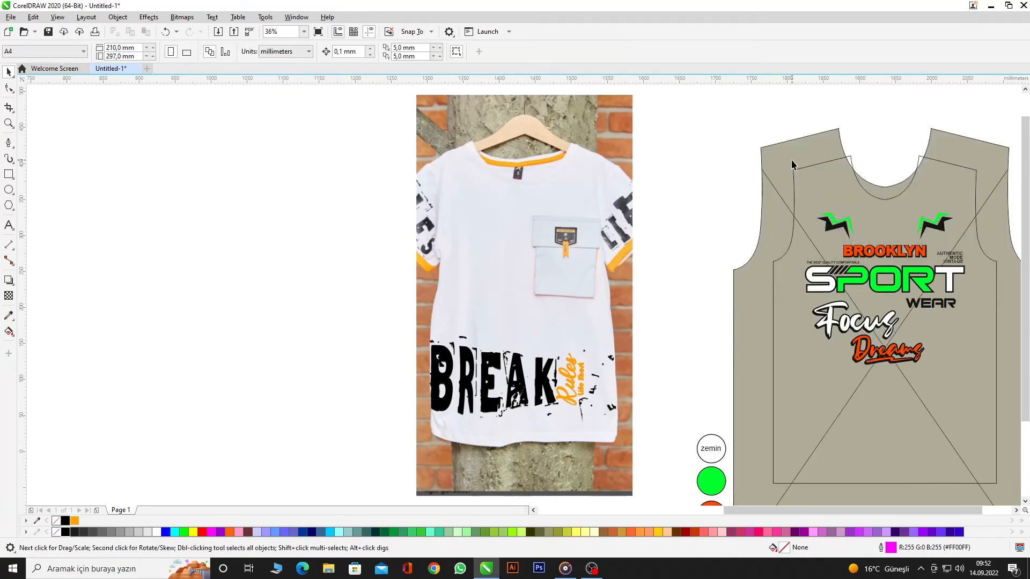
# - Remove the empty PowerClip frame from the shirt body and delete the template's old SPORT WEAR lettering and graphics
pyautogui.rightClick(778, 170)
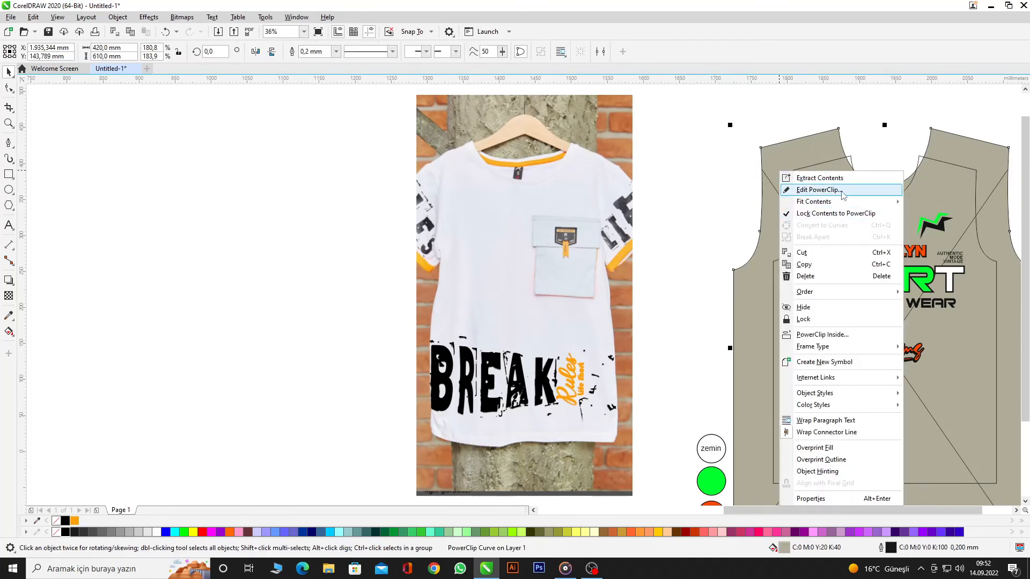
pyautogui.moveTo(848, 349)
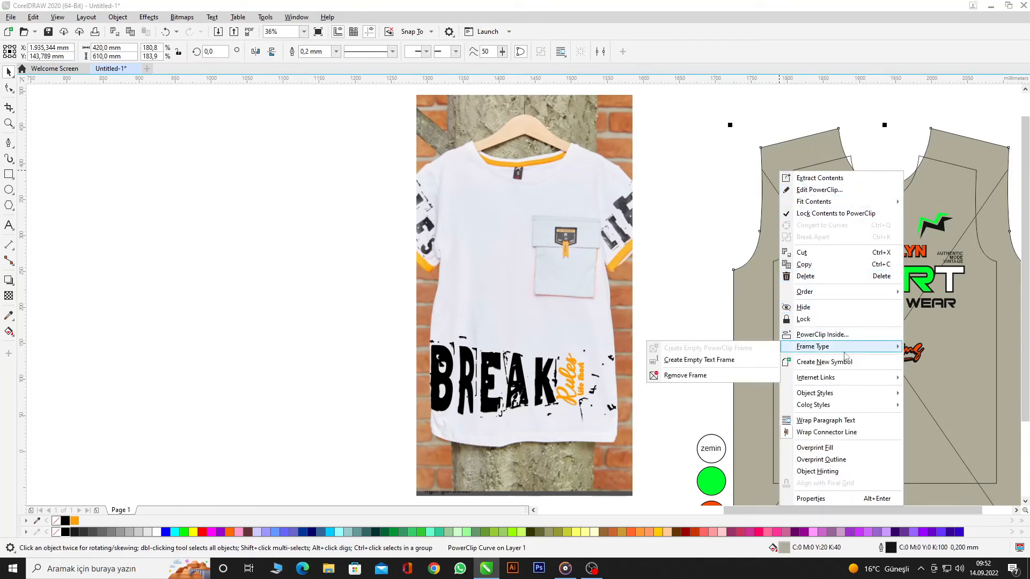
pyautogui.click(749, 376)
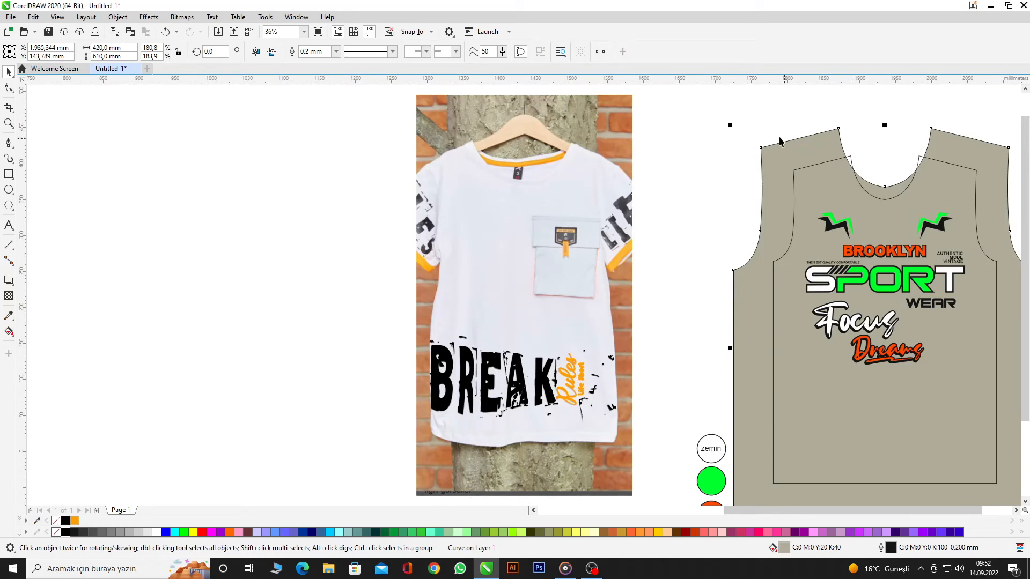
pyautogui.press('Escape')
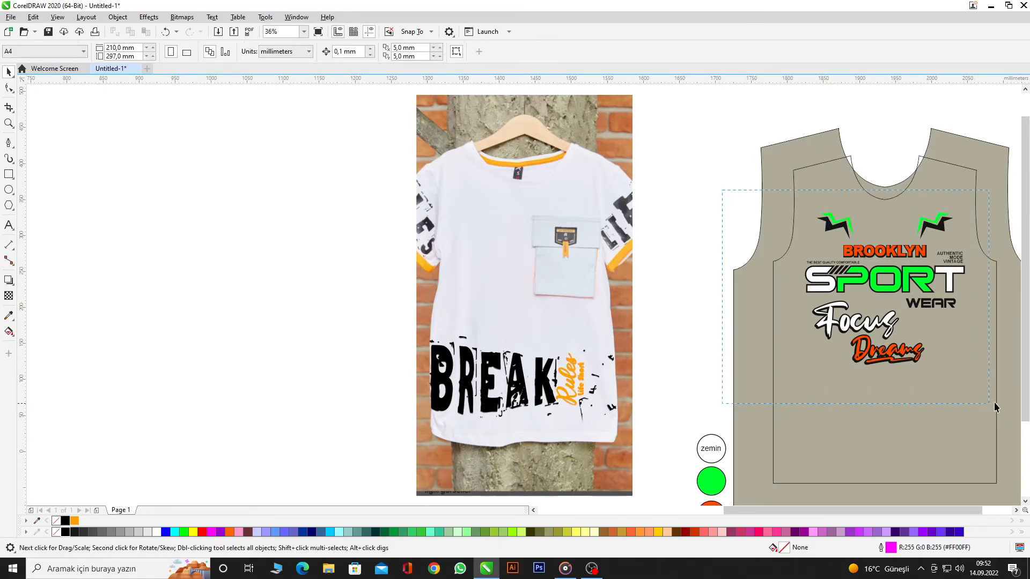
pyautogui.moveTo(995, 407); pyautogui.dragTo(995, 406)
pyautogui.press('Delete')
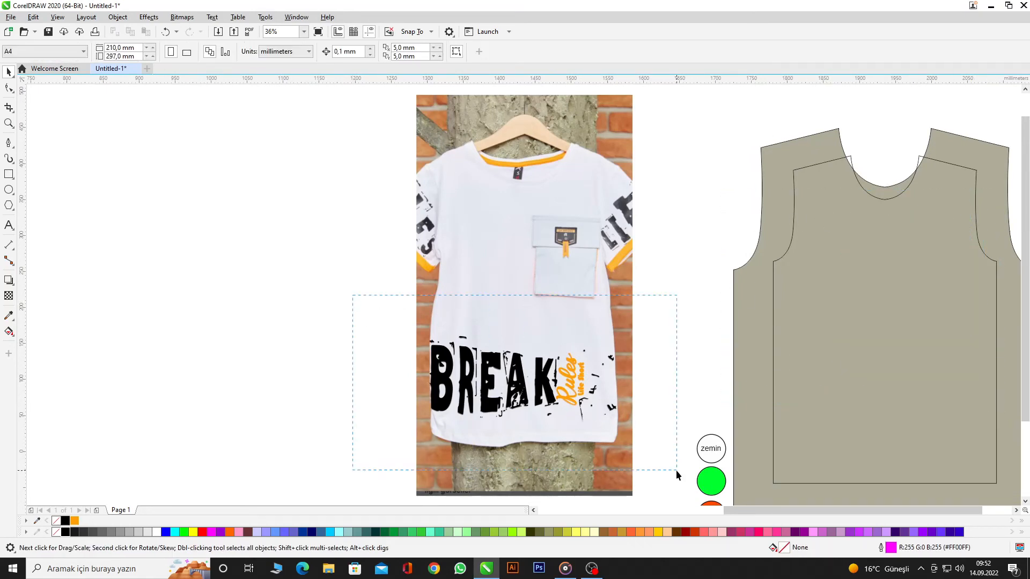
# - Move the traced BREAK Rules artwork onto the template's lower body and enlarge it to about 287 × 130 mm
pyautogui.moveTo(676, 475); pyautogui.dragTo(677, 474)
pyautogui.moveTo(545, 394); pyautogui.dragTo(899, 435)
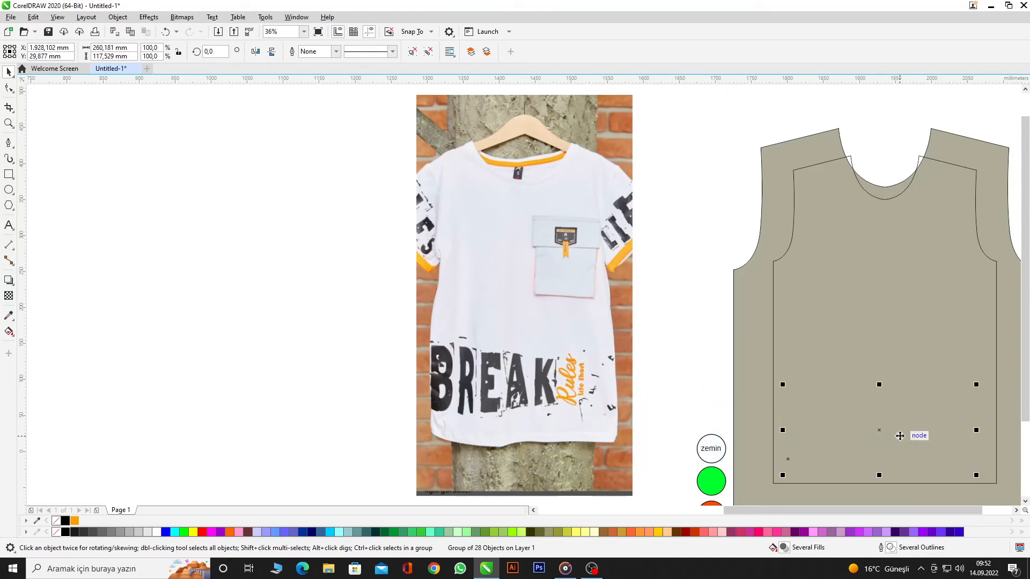
pyautogui.scroll(1, 900, 435)
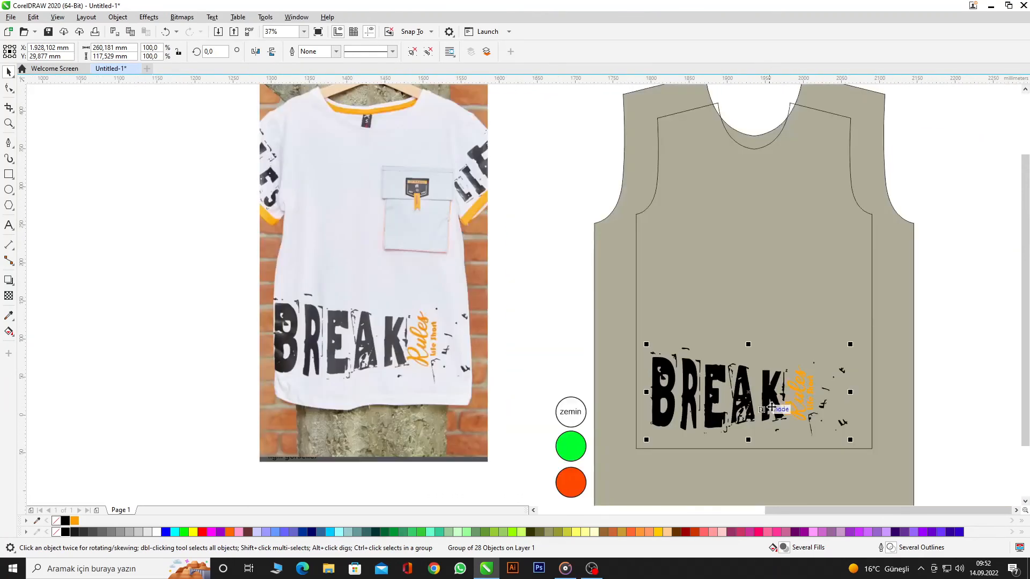
pyautogui.moveTo(850, 344); pyautogui.dragTo(871, 335)
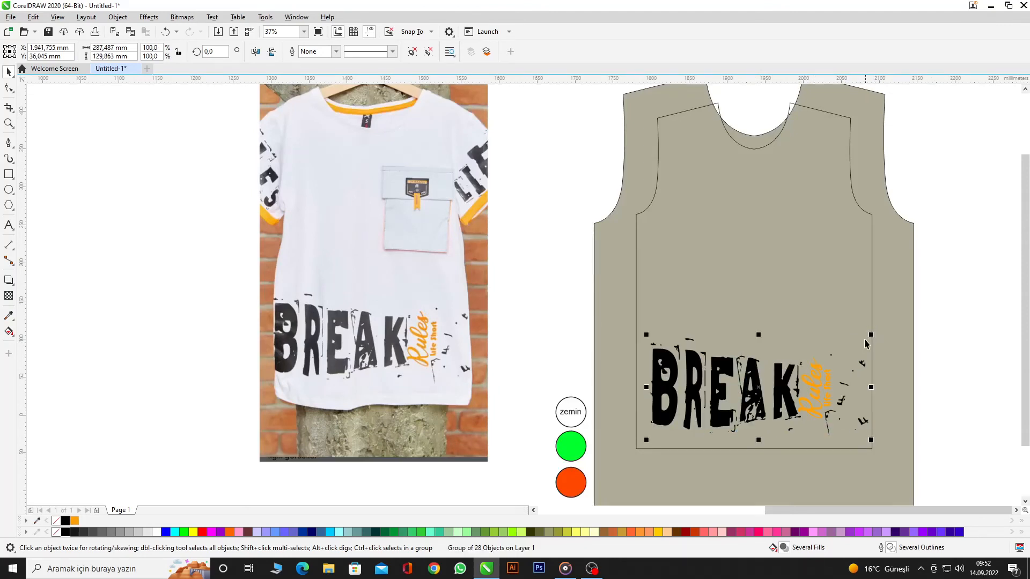
pyautogui.click(960, 336)
# - Fill the shirt body with white and delete the smaller inner shirt outline
pyautogui.click(605, 267)
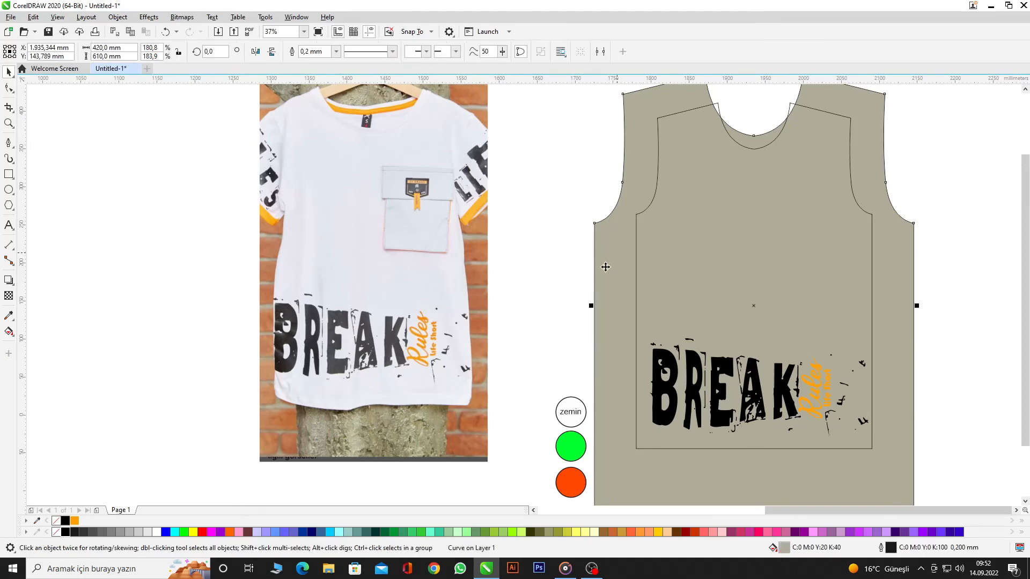
pyautogui.click(156, 532)
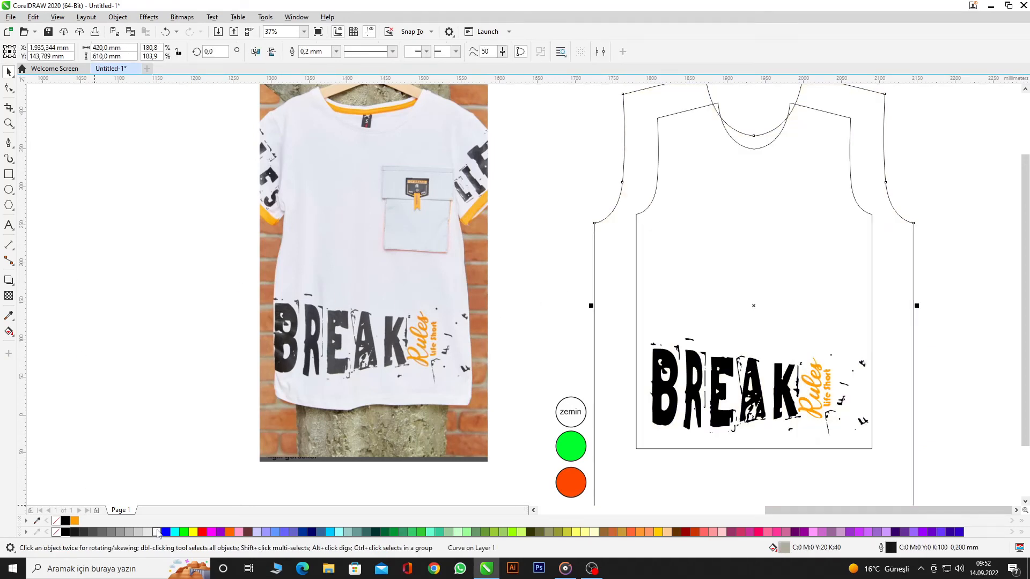
pyautogui.click(861, 217)
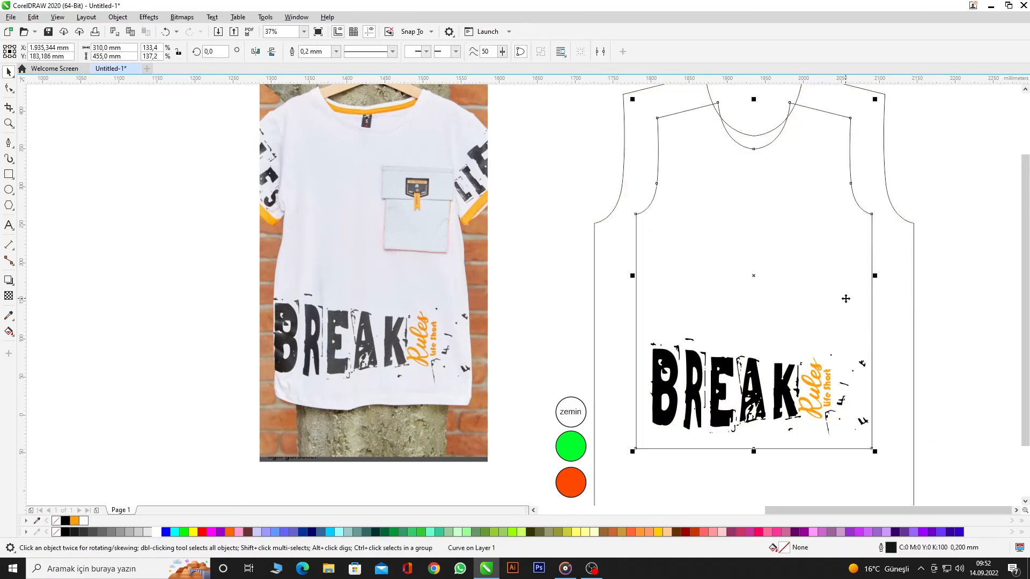
pyautogui.press('Delete')
pyautogui.scroll(-1, 733, 264)
pyautogui.scroll(1, 780, 318)
# - Move the BREAK artwork near the shirt's hem, enlarge it to about 407 × 184 mm and centre it across the body
pyautogui.moveTo(911, 227); pyautogui.dragTo(568, 444)
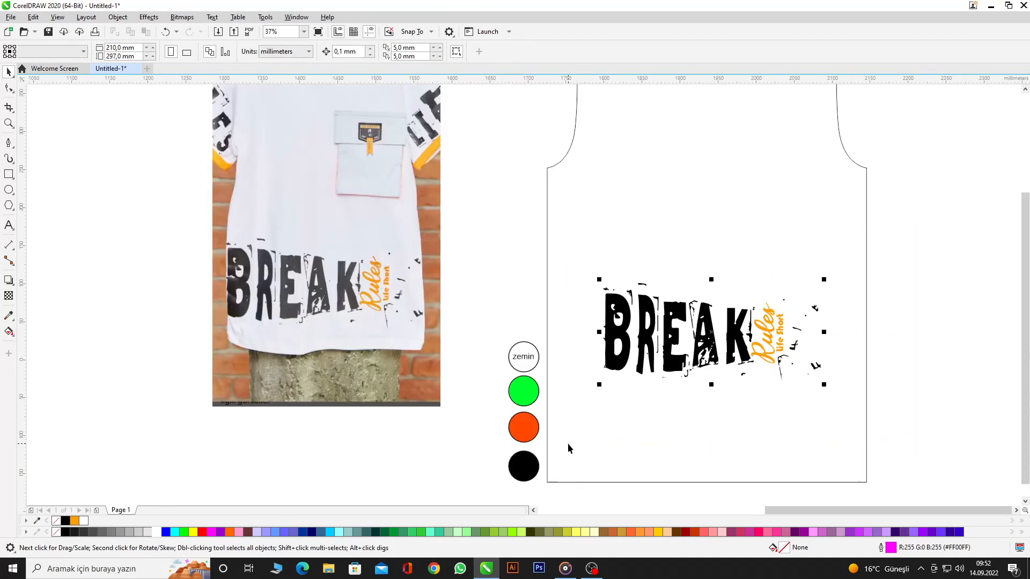
pyautogui.moveTo(742, 388); pyautogui.dragTo(742, 463)
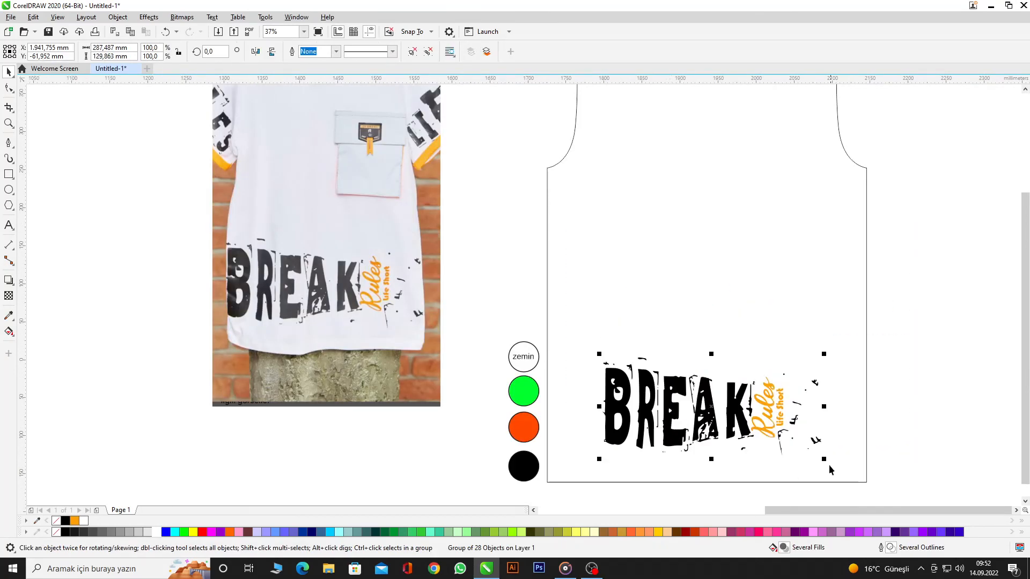
pyautogui.moveTo(824, 459); pyautogui.dragTo(858, 481)
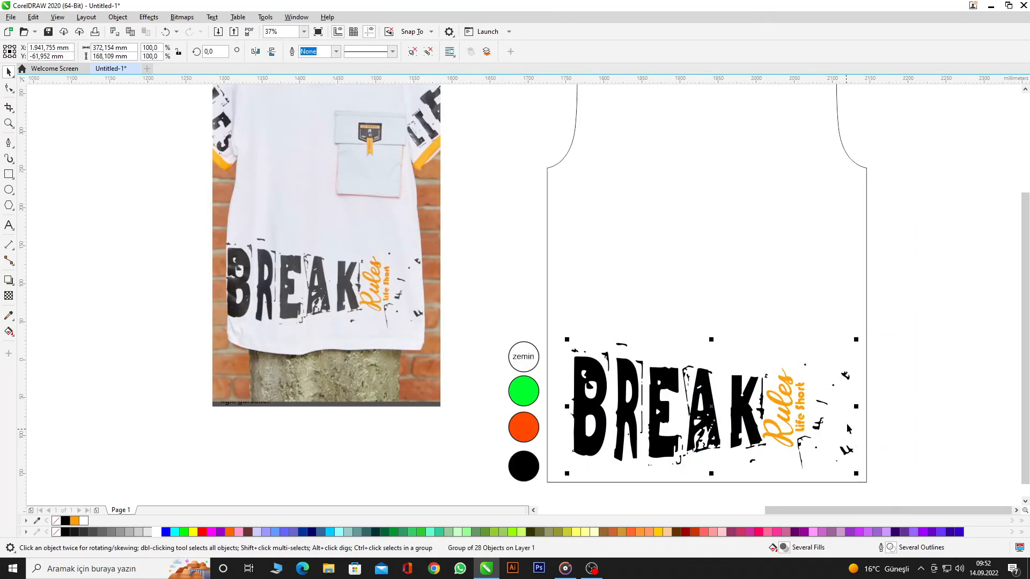
pyautogui.moveTo(845, 376); pyautogui.dragTo(846, 353)
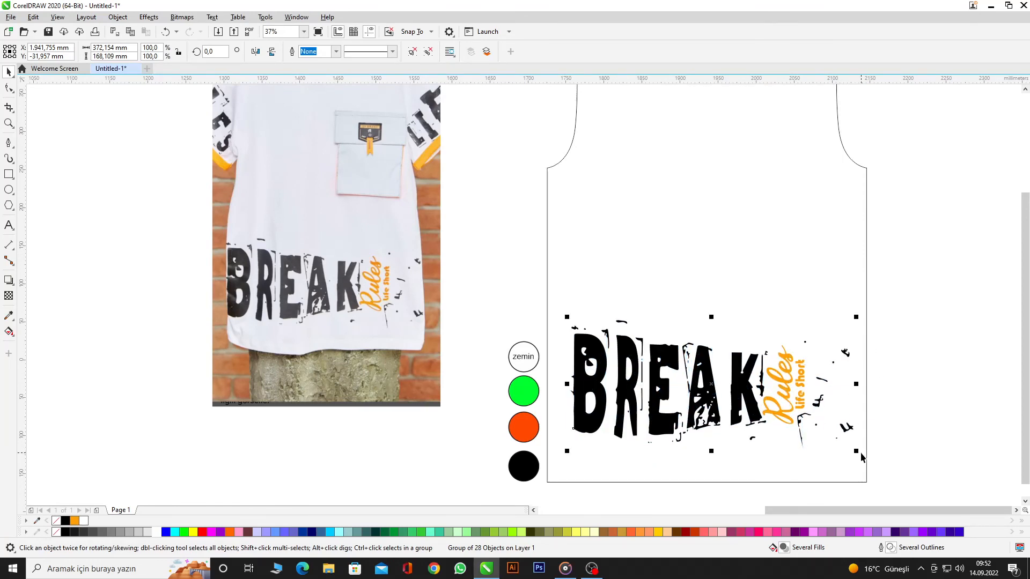
pyautogui.moveTo(861, 457); pyautogui.dragTo(869, 462)
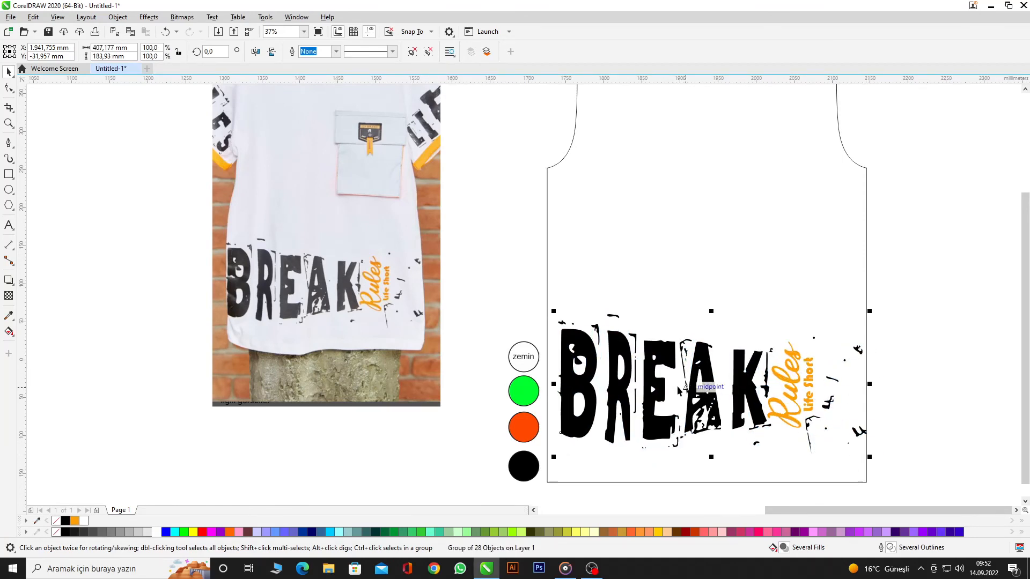
pyautogui.scroll(1, 611, 384)
pyautogui.moveTo(614, 368); pyautogui.dragTo(609, 369)
pyautogui.scroll(-1, 628, 301)
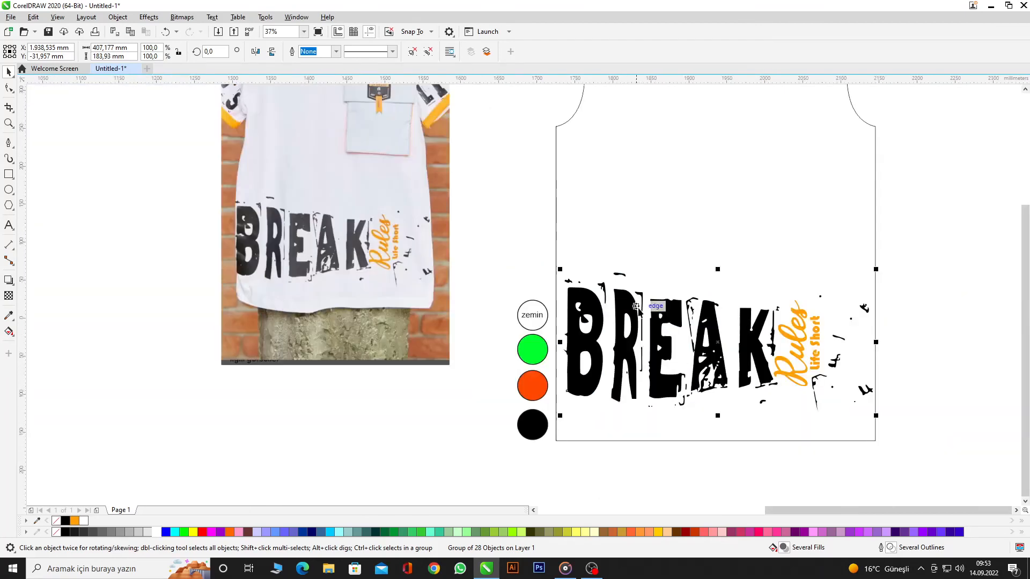
pyautogui.click(901, 293)
pyautogui.moveTo(915, 211); pyautogui.dragTo(552, 443)
pyautogui.click(543, 450)
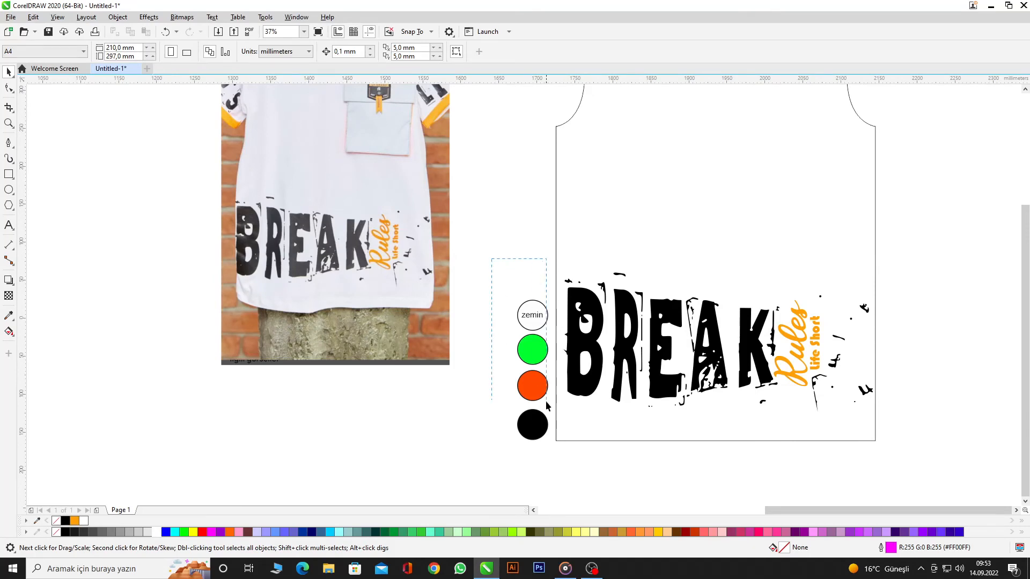
# - Delete the green and the zemin colour swatch circles beside the shirt
pyautogui.moveTo(547, 406); pyautogui.dragTo(546, 407)
pyautogui.click(541, 461)
pyautogui.moveTo(541, 365); pyautogui.dragTo(540, 330)
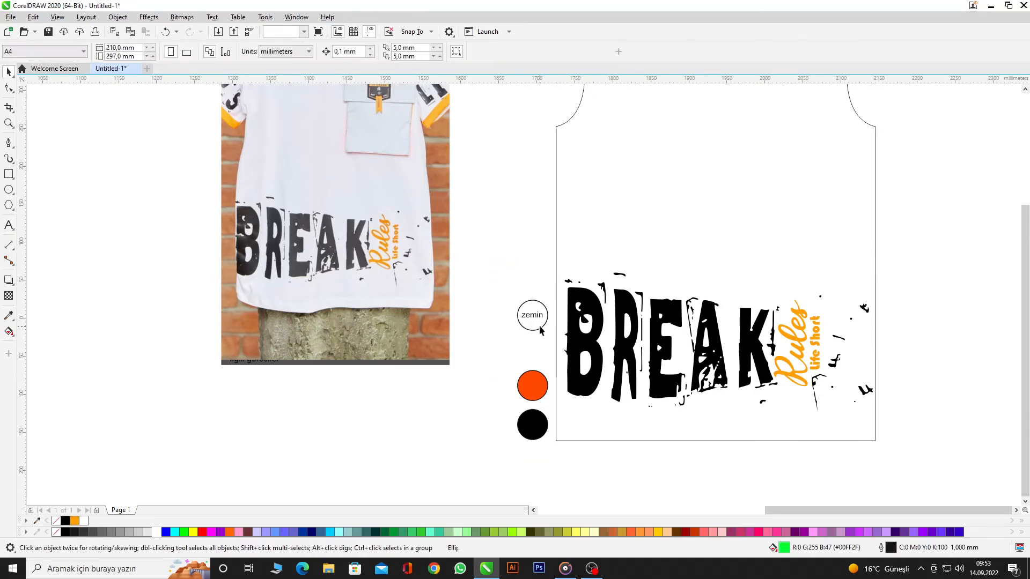
pyautogui.click(539, 316)
pyautogui.press('Delete')
pyautogui.click(539, 328)
pyautogui.press('Delete')
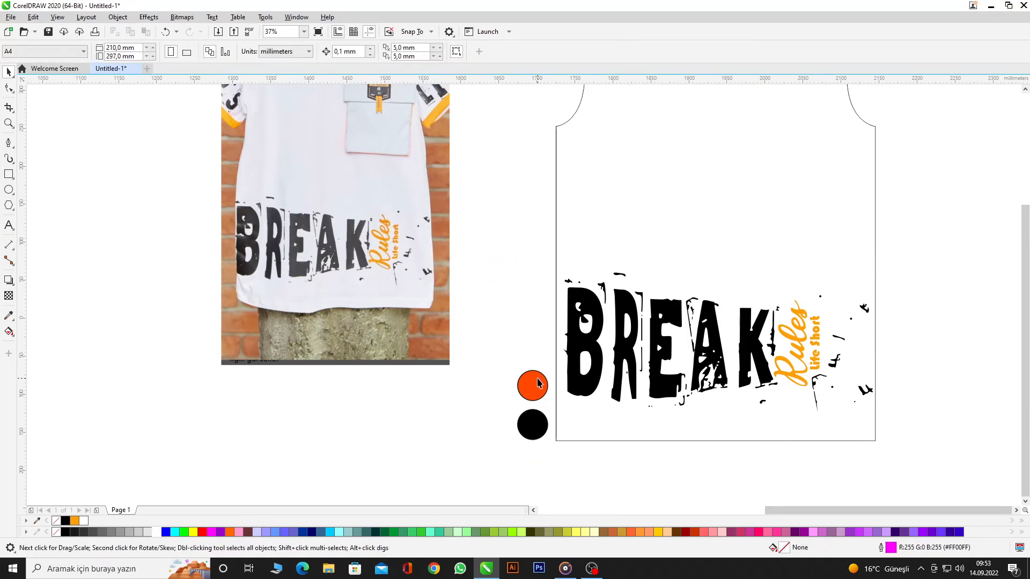
# - Sample the orange of the Rules lettering and apply it to the orange-red swatch circle
pyautogui.click(9, 316)
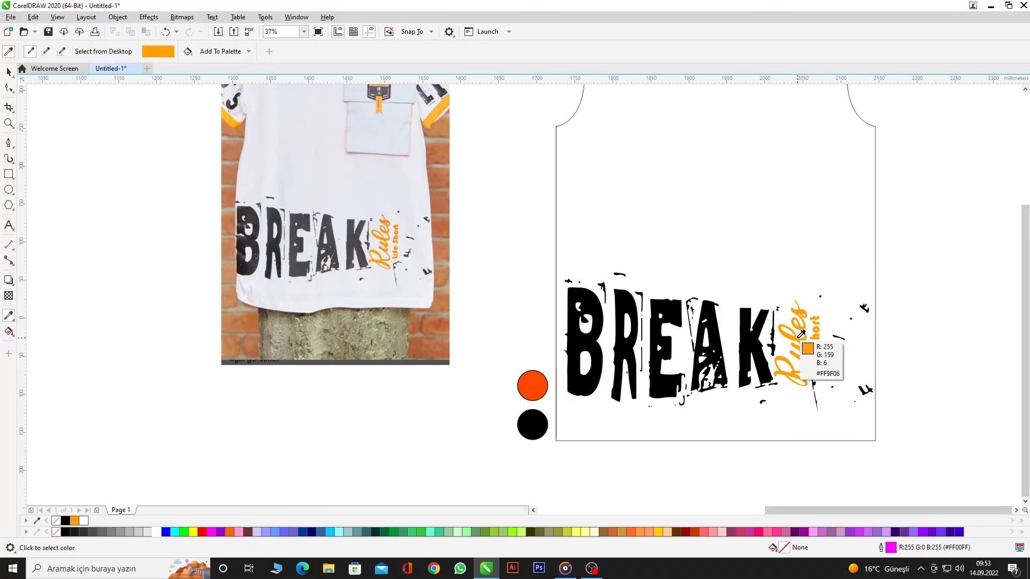
pyautogui.click(802, 349)
pyautogui.click(537, 378)
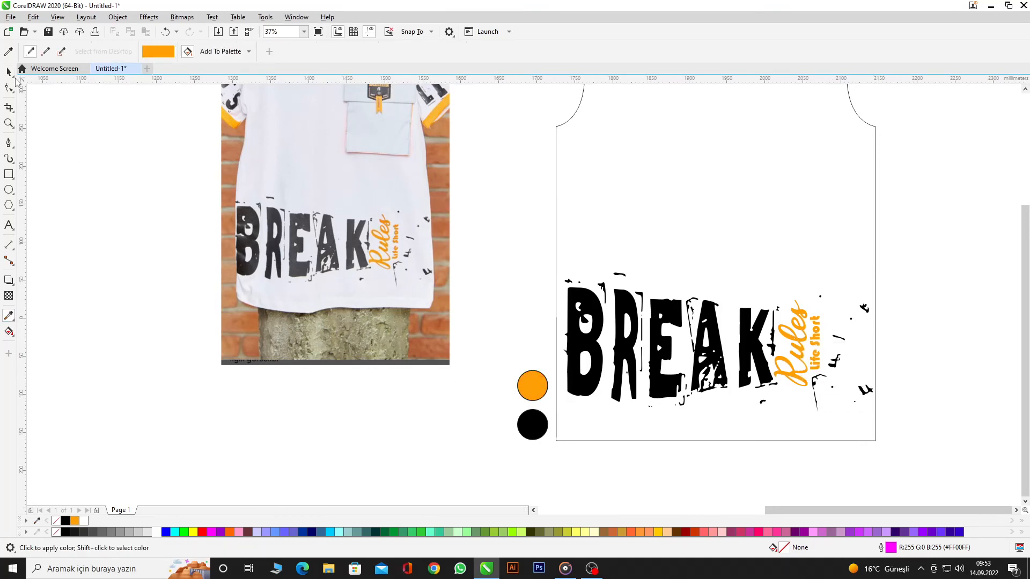
pyautogui.click(10, 72)
# - Move the shirt outline with its artwork and swatches closer to the photo
pyautogui.scroll(-2, 522, 295)
pyautogui.scroll(1, 541, 301)
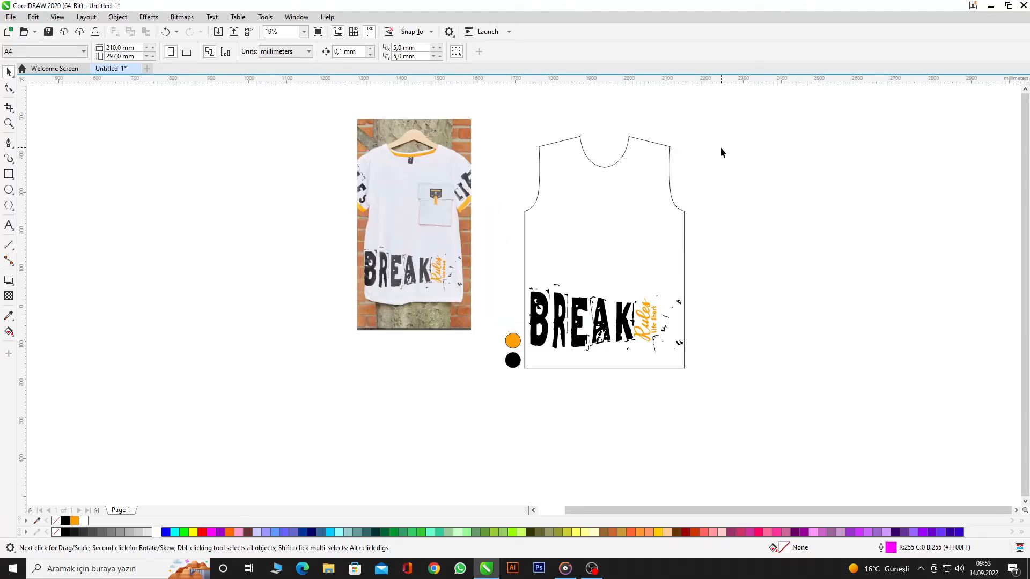
pyautogui.scroll(2, 472, 168)
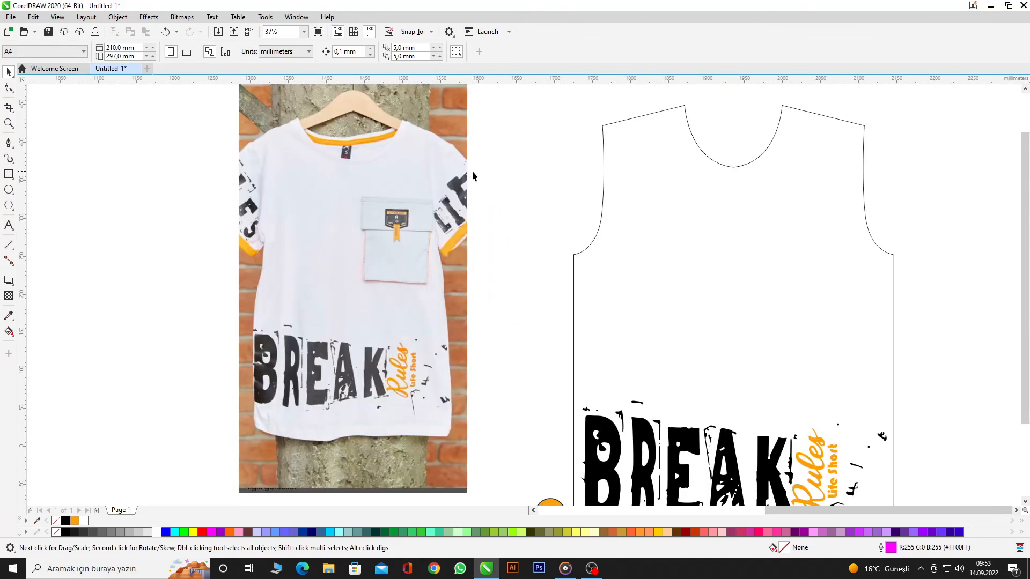
pyautogui.scroll(-2, 829, 156)
pyautogui.moveTo(907, 110); pyautogui.dragTo(670, 396)
pyautogui.moveTo(741, 323); pyautogui.dragTo(706, 305)
pyautogui.click(693, 400)
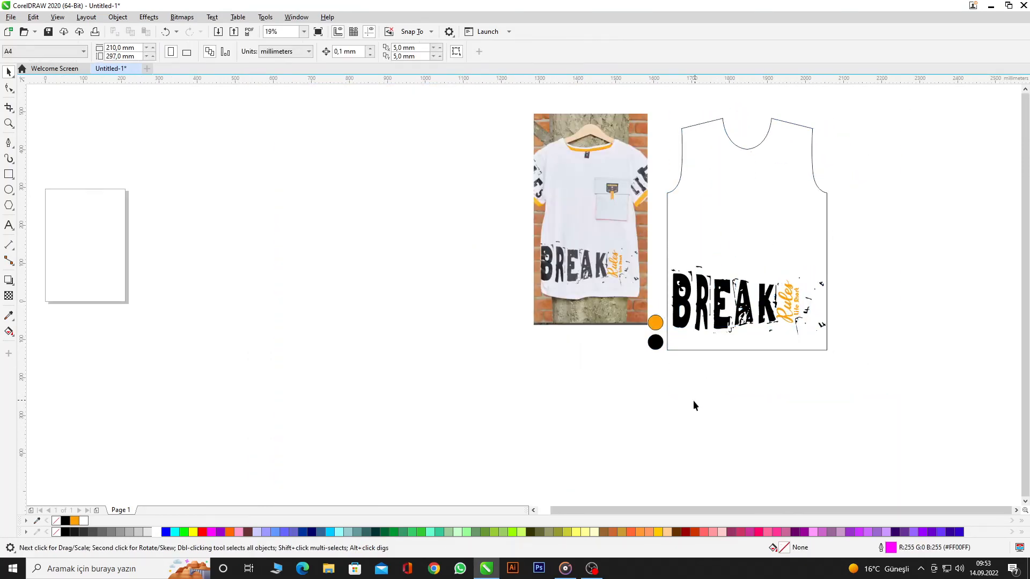
# - Move the orange and black swatch circles to the shirt outline's right side, just below the armhole
pyautogui.moveTo(626, 311); pyautogui.dragTo(577, 308)
pyautogui.click(691, 183)
pyautogui.scroll(2, 675, 196)
pyautogui.moveTo(627, 264); pyautogui.dragTo(989, 256)
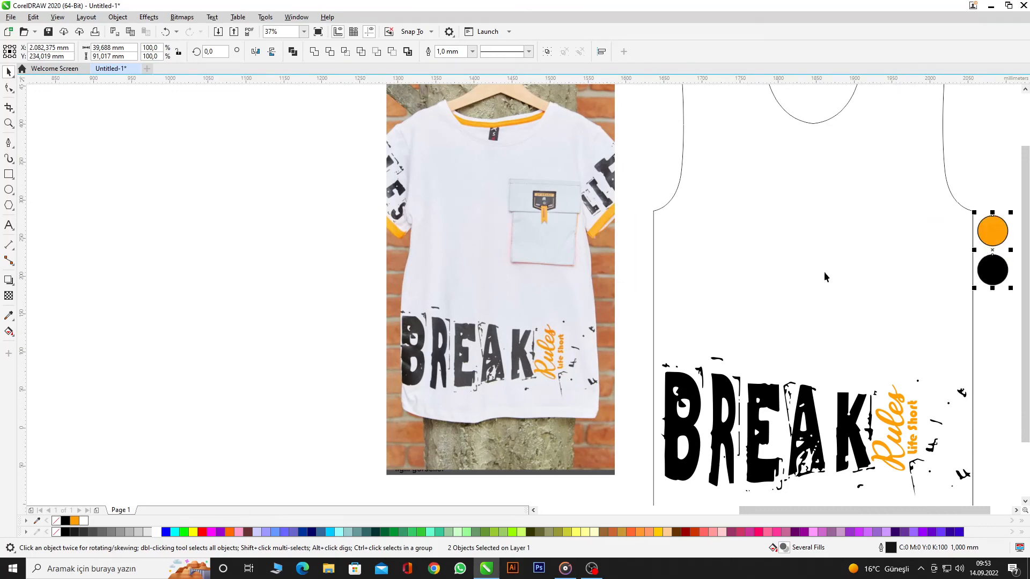
# - Lower the photo to line up with the shirt's hem, and shift photo, shirt, artwork and swatches together towards the page
pyautogui.scroll(-2, 824, 276)
pyautogui.moveTo(604, 211); pyautogui.dragTo(610, 239)
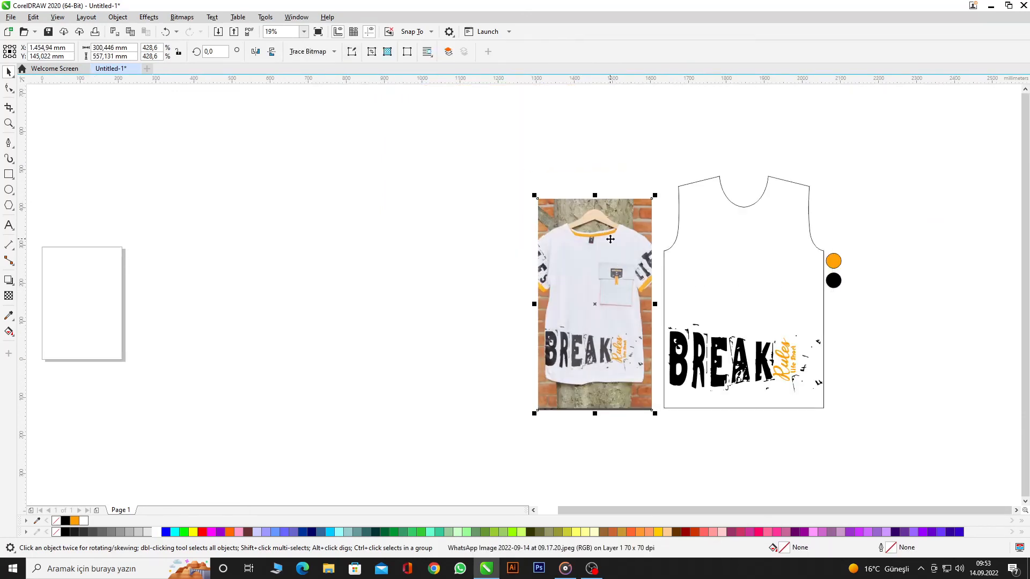
pyautogui.click(826, 309)
pyautogui.moveTo(888, 143); pyautogui.dragTo(474, 459)
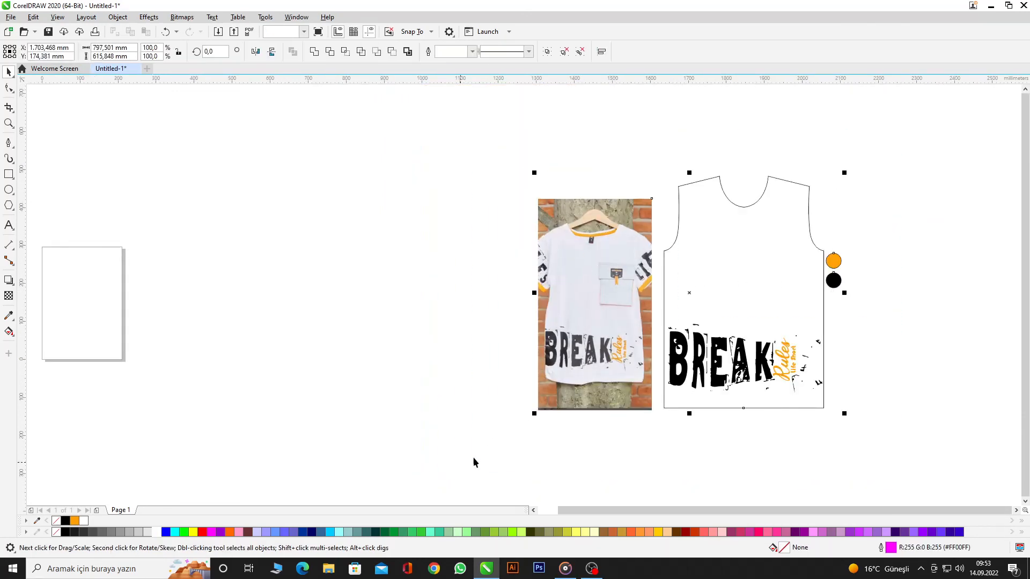
pyautogui.moveTo(743, 309); pyautogui.dragTo(547, 316)
pyautogui.scroll(2, 546, 315)
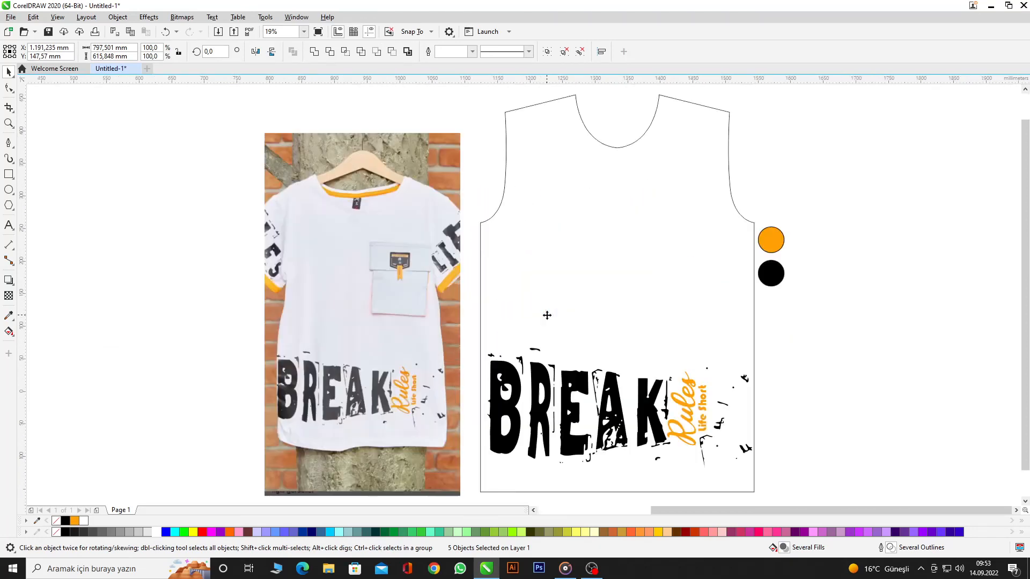
pyautogui.click(850, 223)
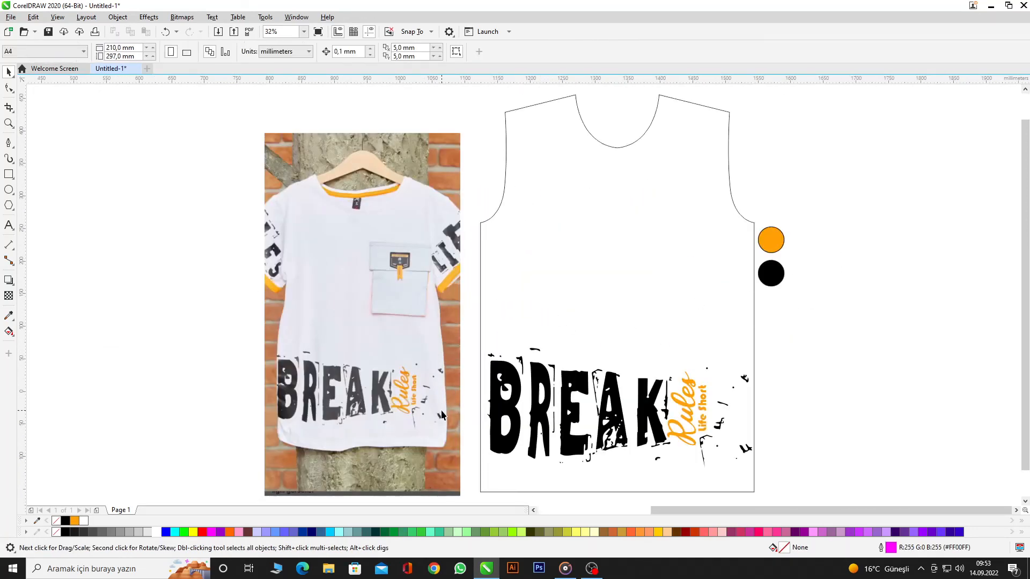
# - Compare the photo's BREAK lettering with the traced vector version up close, and view the whole layout
pyautogui.scroll(10, 507, 429)
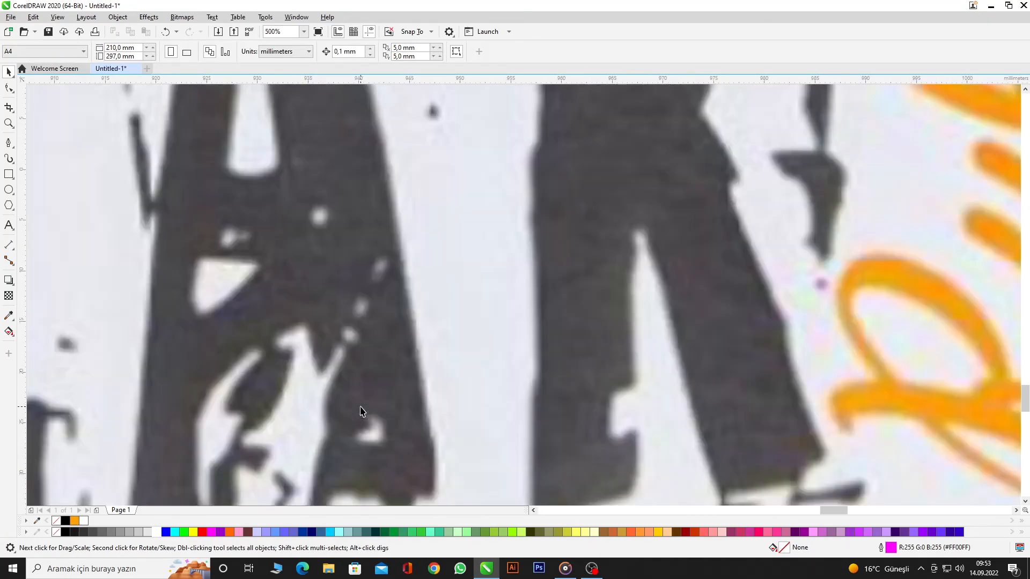
pyautogui.scroll(-5, 360, 412)
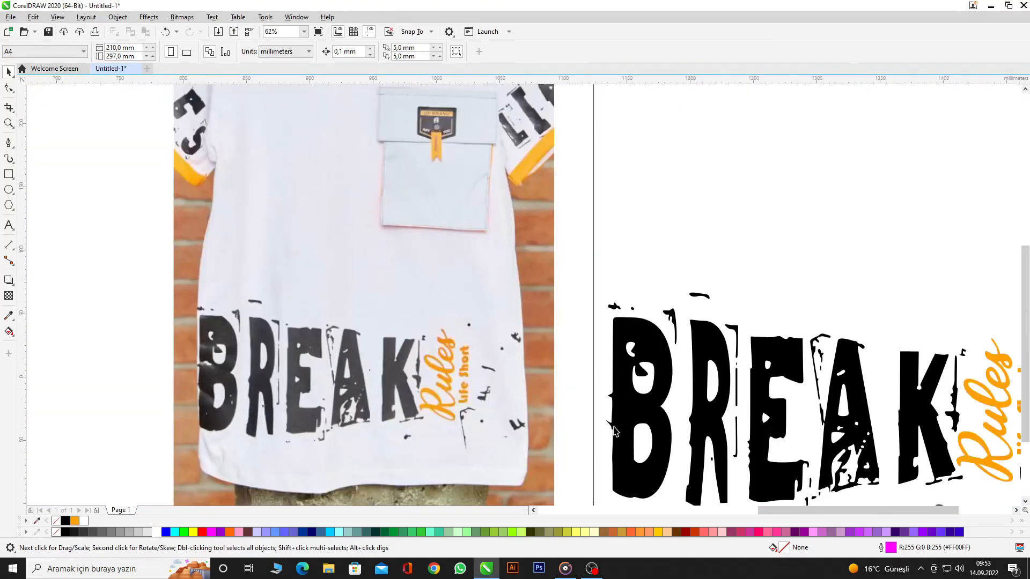
pyautogui.scroll(3, 721, 423)
pyautogui.scroll(3, 700, 351)
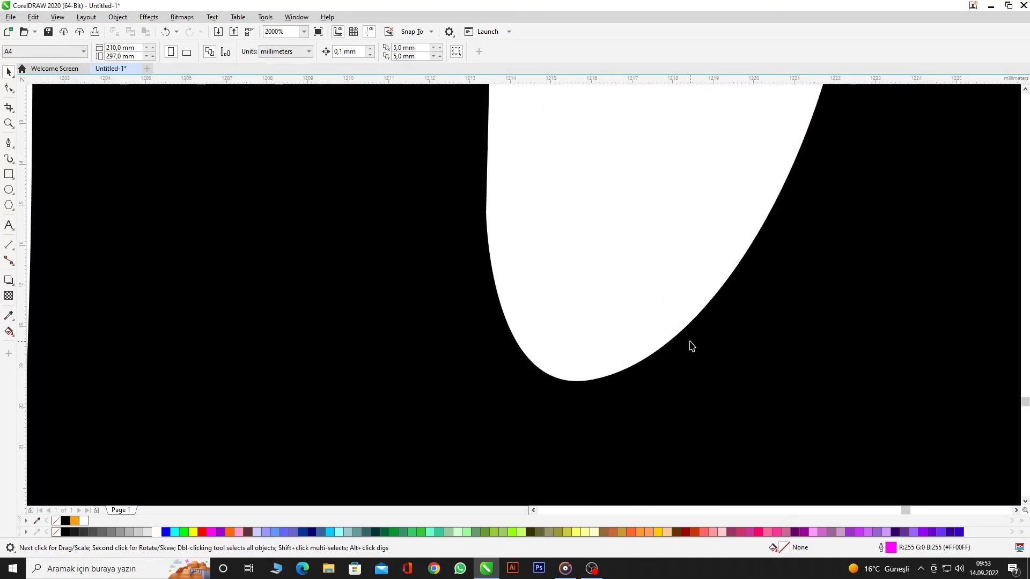
pyautogui.scroll(-5, 691, 346)
pyautogui.scroll(-3, 691, 346)
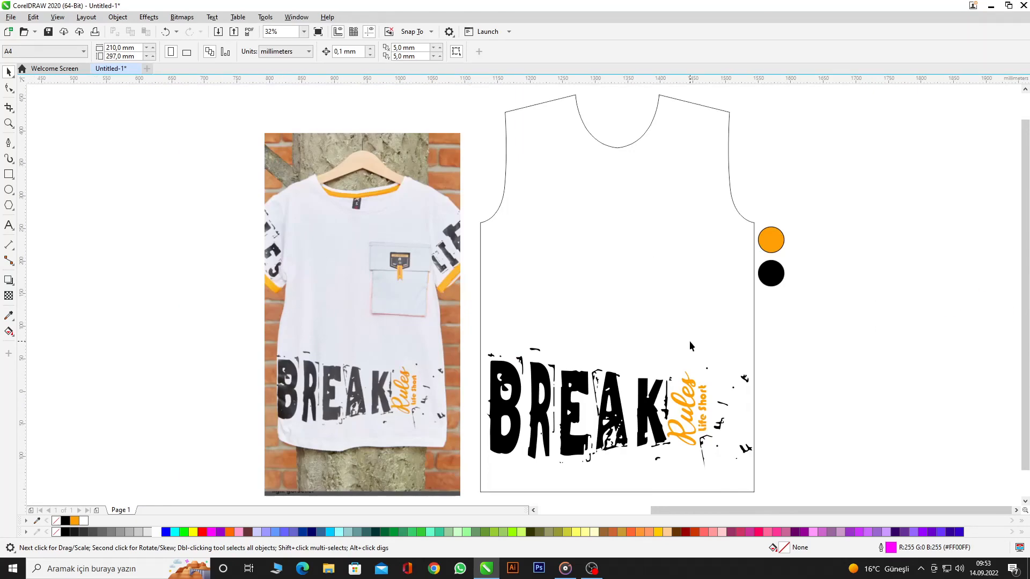
# - Save the drawing to the desktop (Masaüstü) as a CorelDRAW CDR file named "çalışma - 01"
pyautogui.hotkey('ctrl', 's')
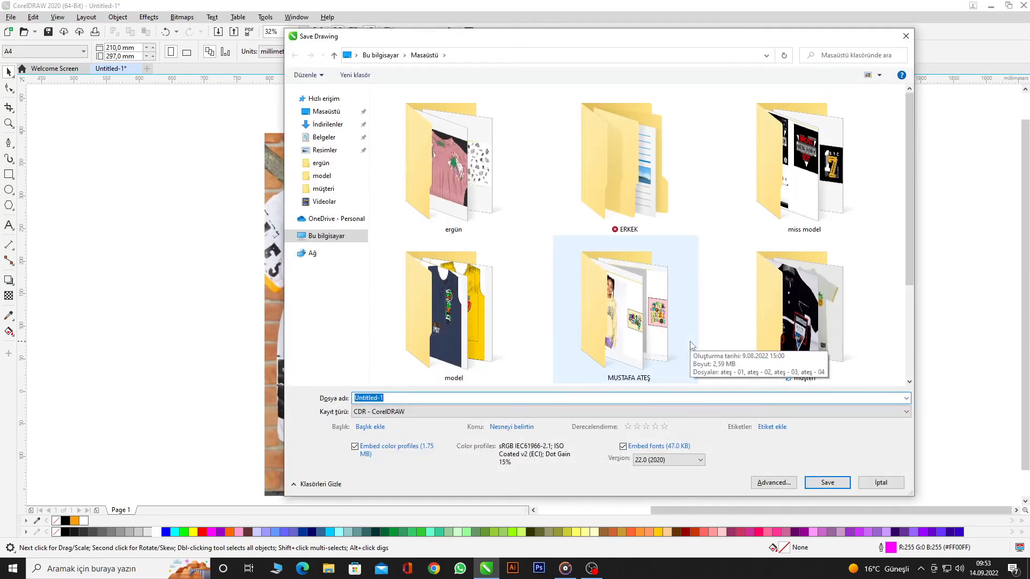
pyautogui.click(913, 38)
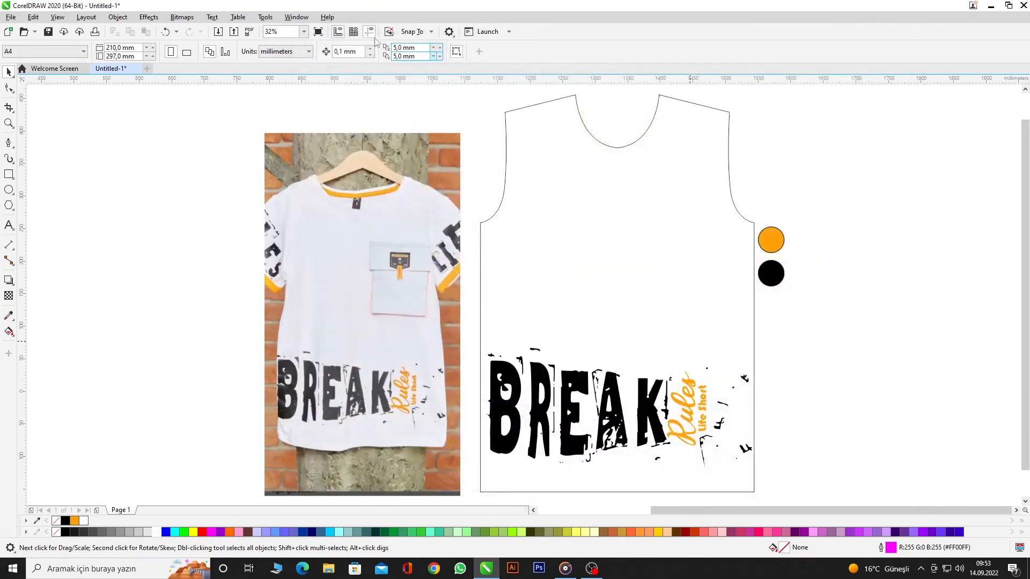
pyautogui.click(11, 16)
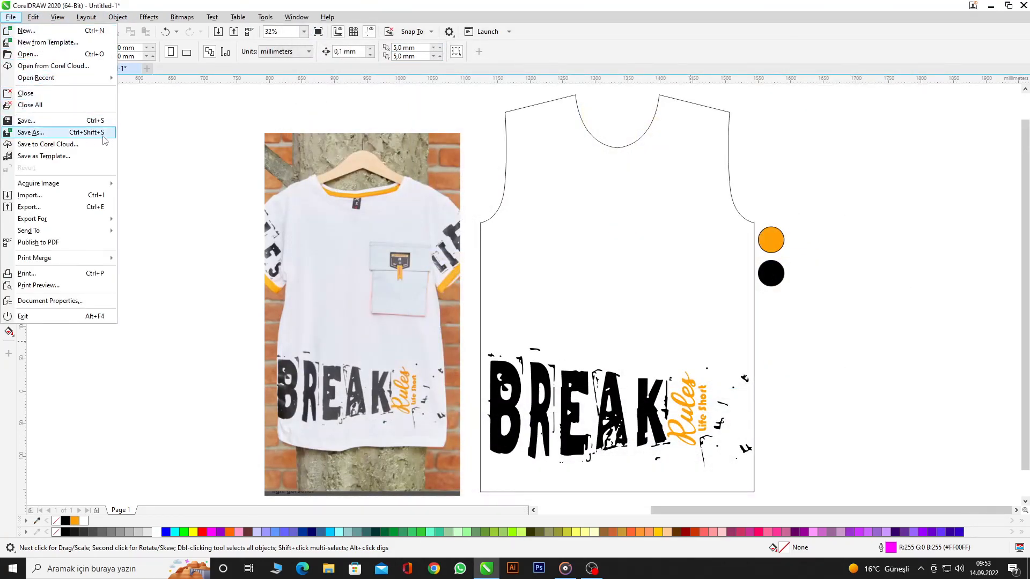
pyautogui.click(31, 132)
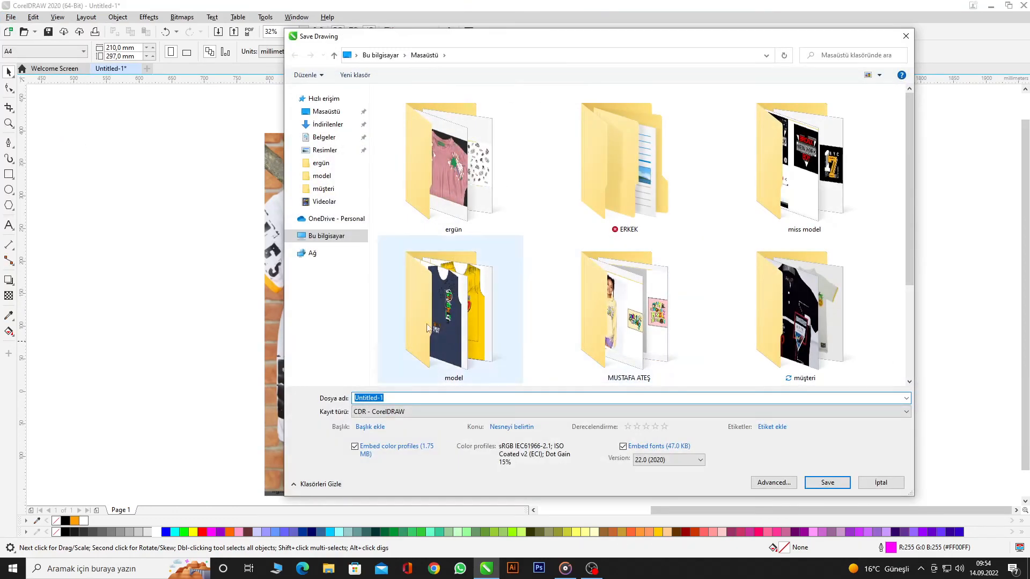
pyautogui.click(323, 113)
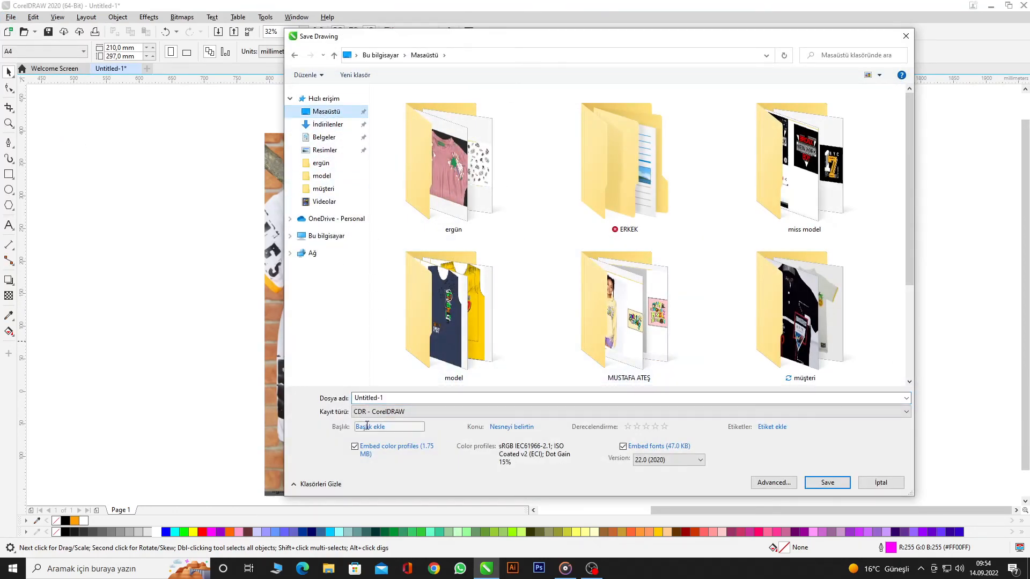
pyautogui.click(403, 397)
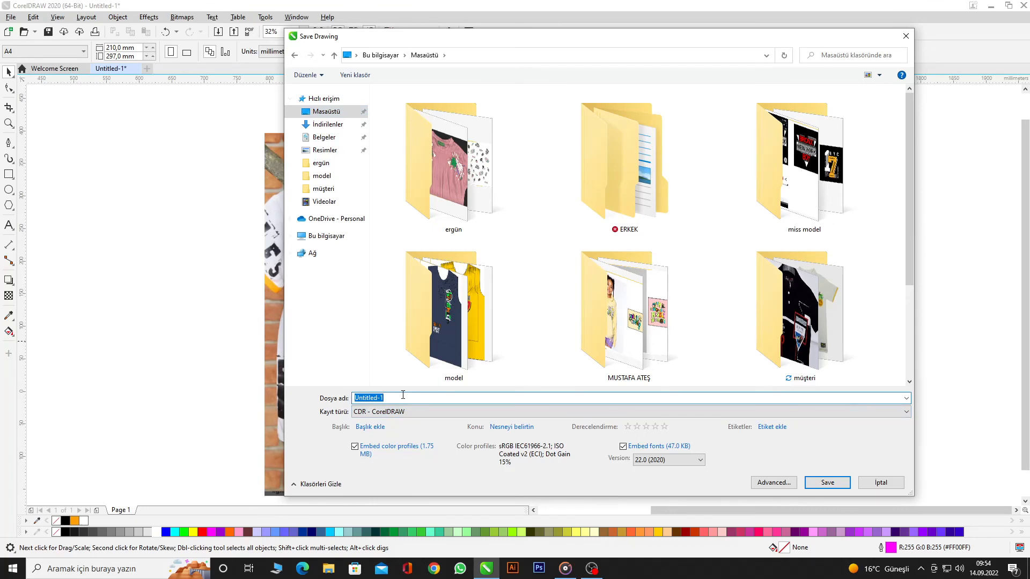
pyautogui.write('çalışma - 01')
pyautogui.press('Return')
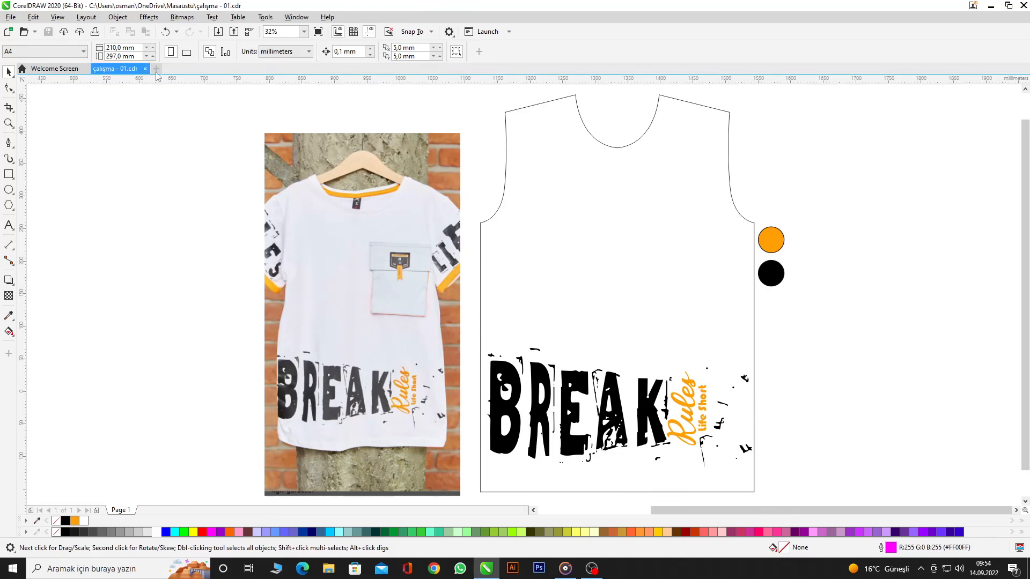
pyautogui.scroll(-2, 555, 262)
pyautogui.moveTo(519, 319); pyautogui.dragTo(318, 490)
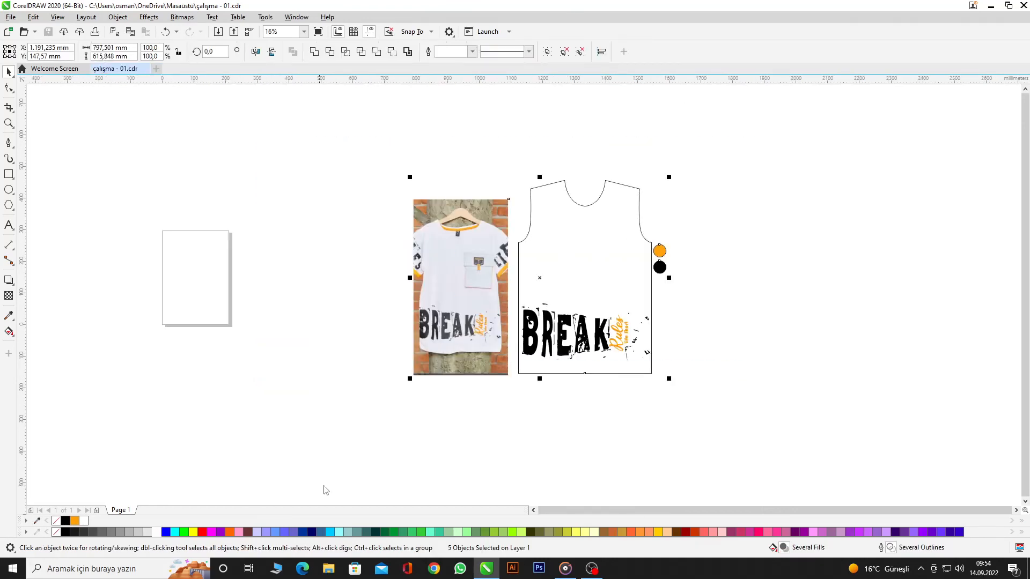
pyautogui.hotkey('ctrl', 'e')
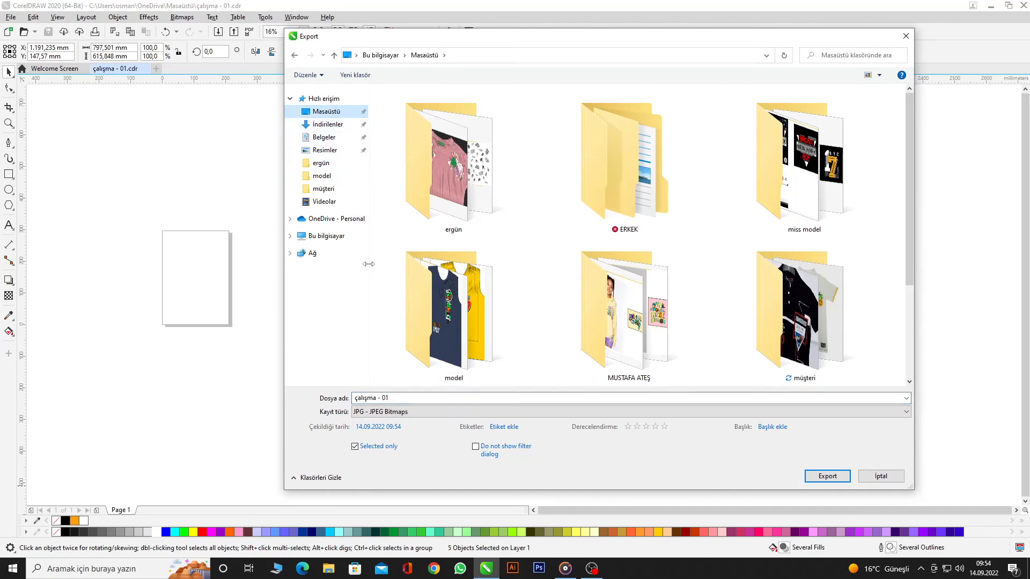
pyautogui.click(906, 36)
pyautogui.click(759, 134)
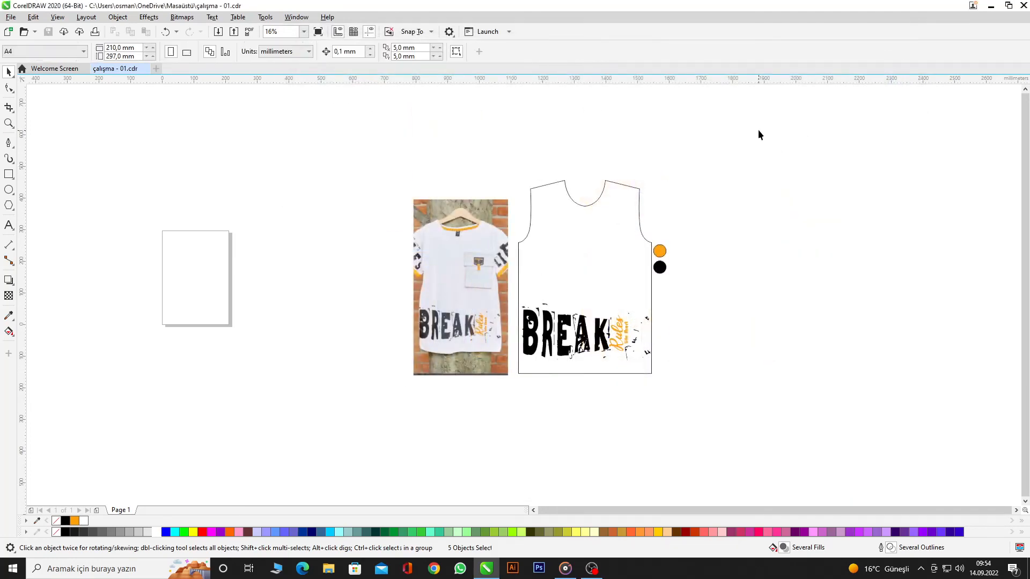
# - Export the photo, shirt outline, artwork and swatches as a selection-only JPEG named "çalışma - 01" on the desktop (Masaüstü)
pyautogui.moveTo(759, 135); pyautogui.dragTo(288, 455)
pyautogui.click(12, 17)
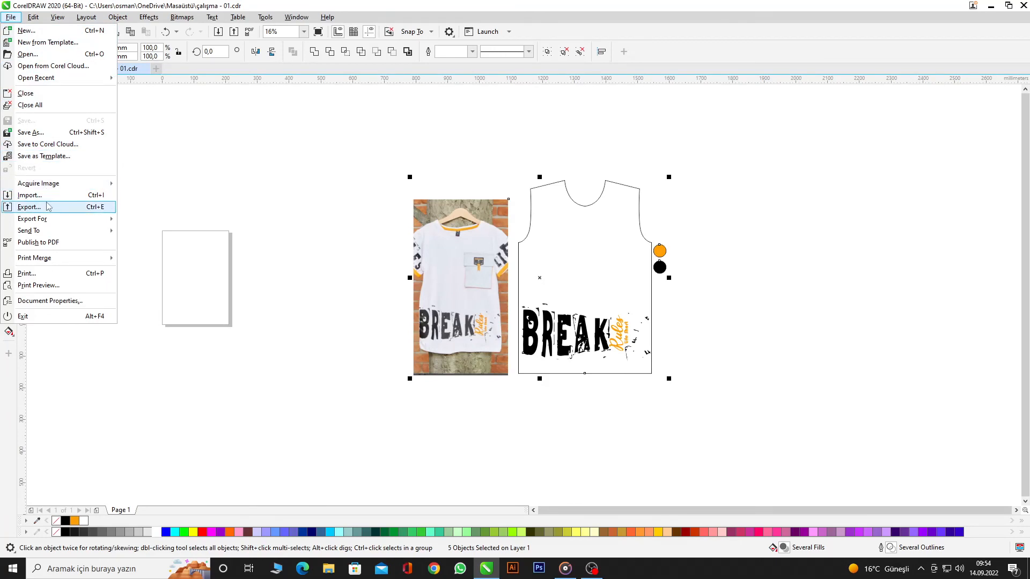
pyautogui.click(20, 209)
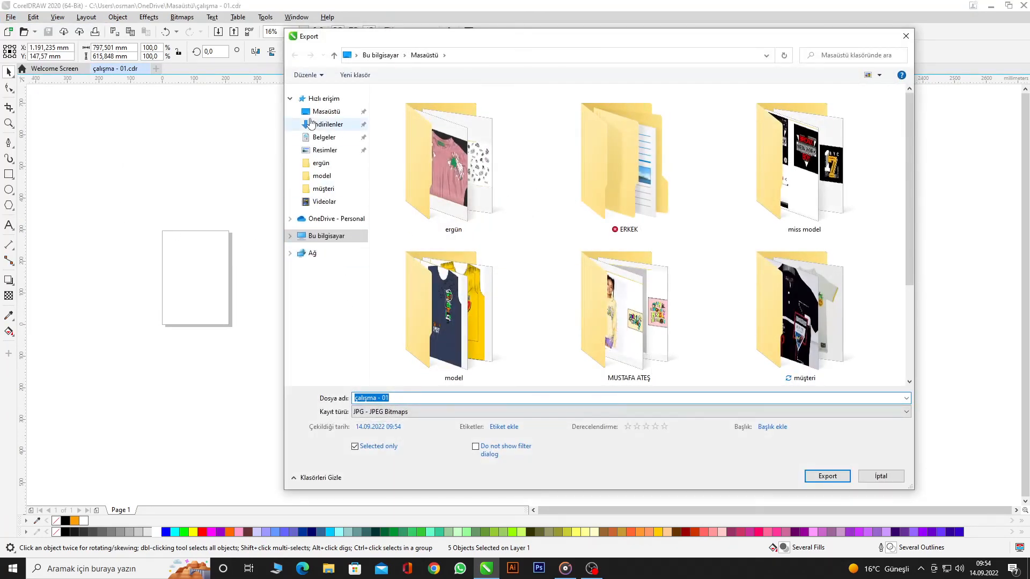
pyautogui.click(323, 112)
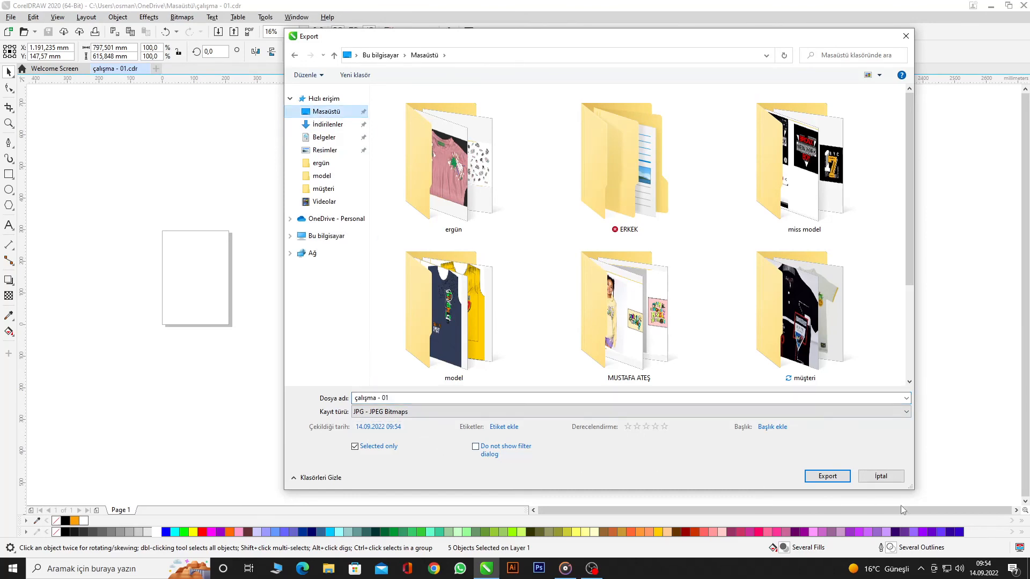
pyautogui.click(842, 476)
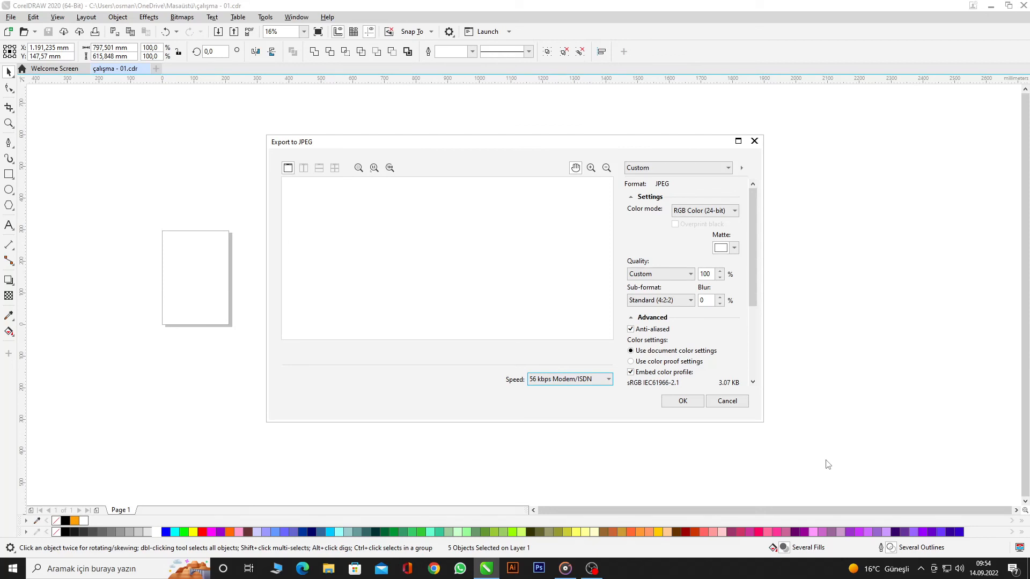
pyautogui.click(692, 402)
# - Switch to the Windows desktop and open the exported "çalışma - 01" JPEG for viewing
pyautogui.click(990, 5)
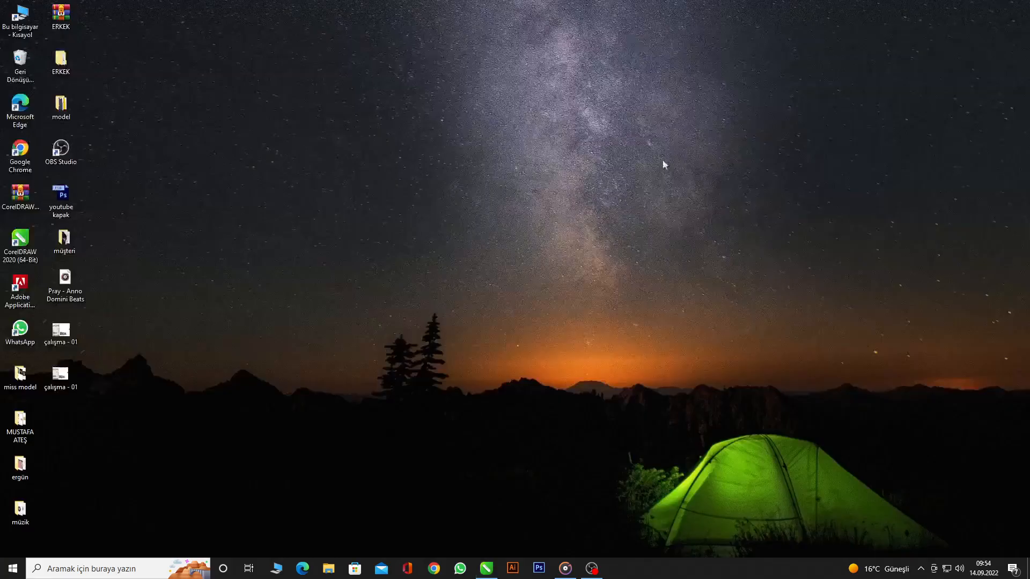
pyautogui.doubleClick(67, 374)
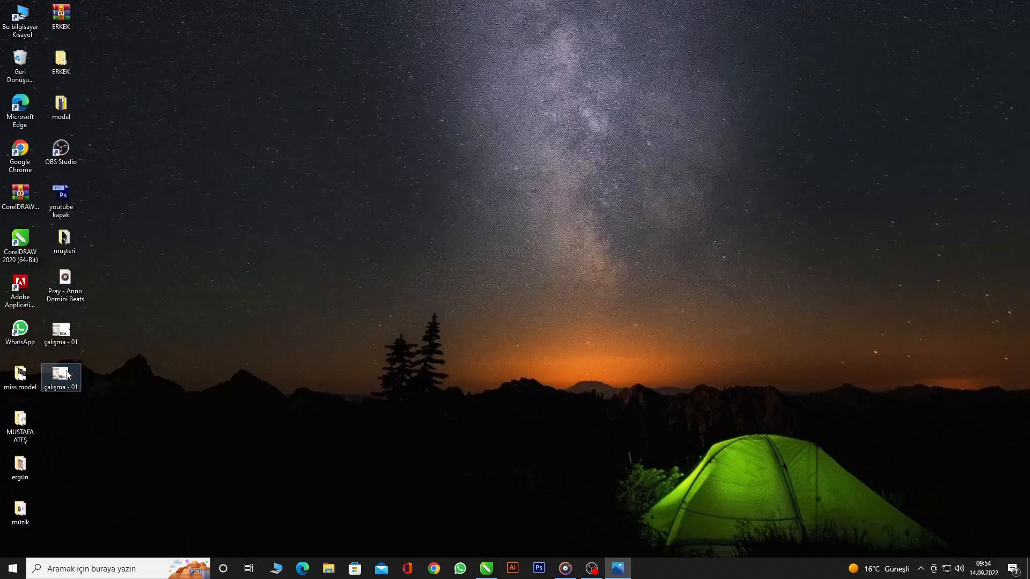